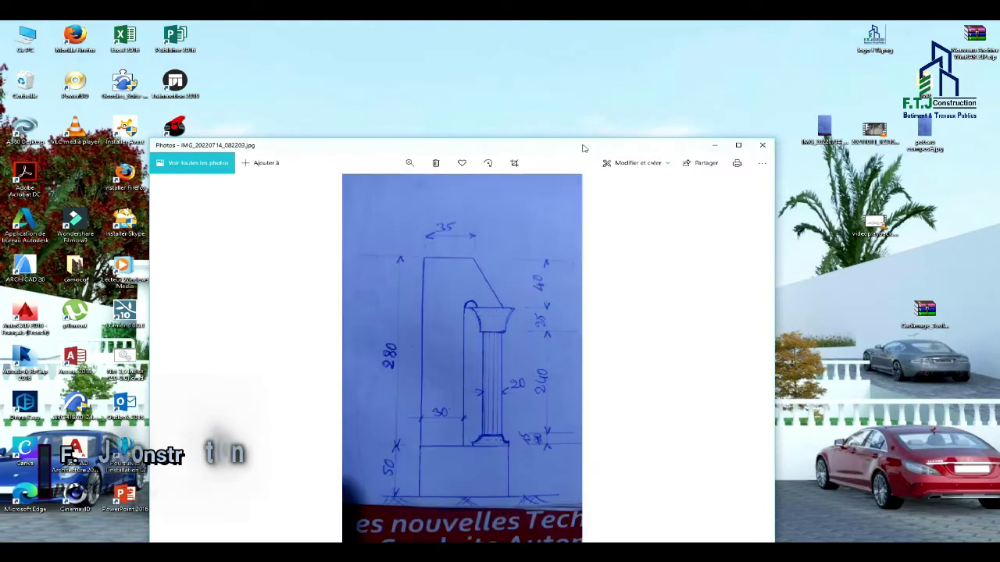
# Review the dimensioned column sketch photo and the reference video 20211011_123101.mp4, pausing the video on the finished columns.
pyautogui.moveTo(590, 141); pyautogui.dragTo(611, 43)
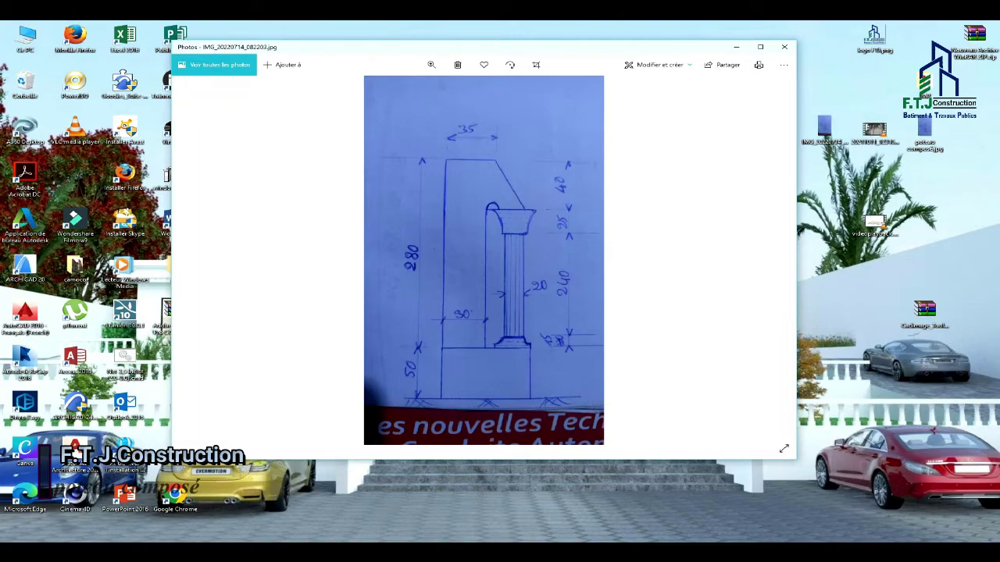
pyautogui.click(737, 48)
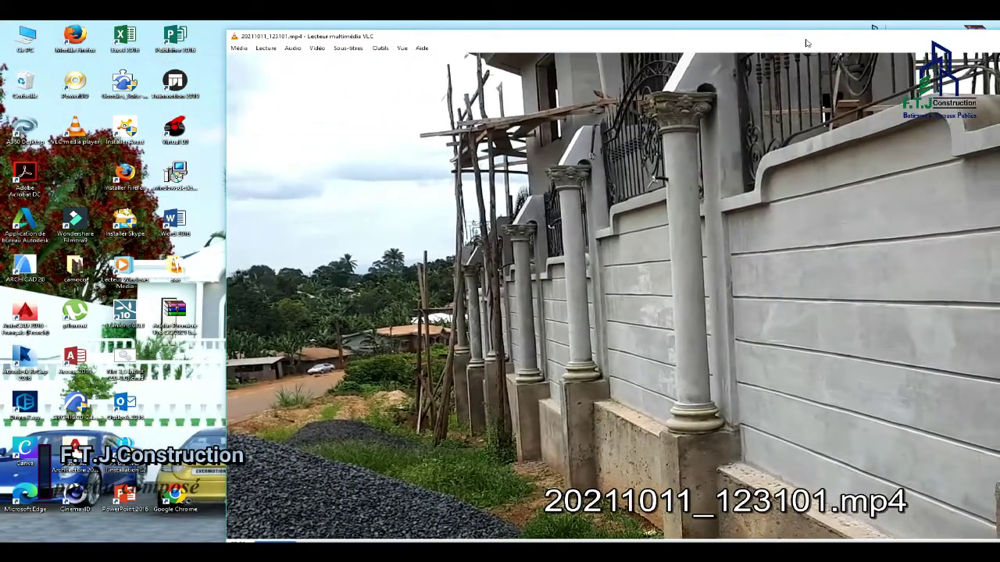
pyautogui.moveTo(798, 40); pyautogui.dragTo(579, 21)
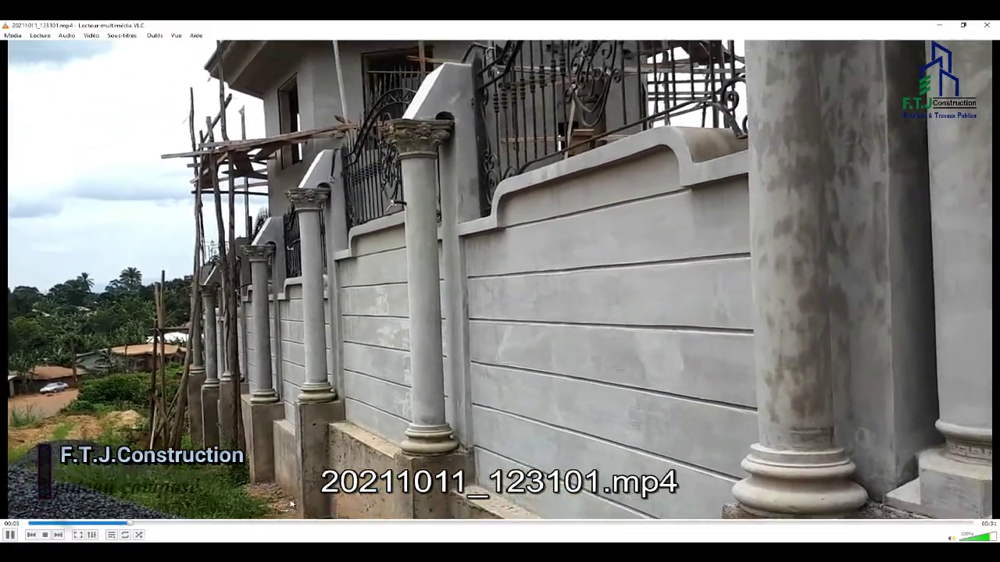
pyautogui.press('space')
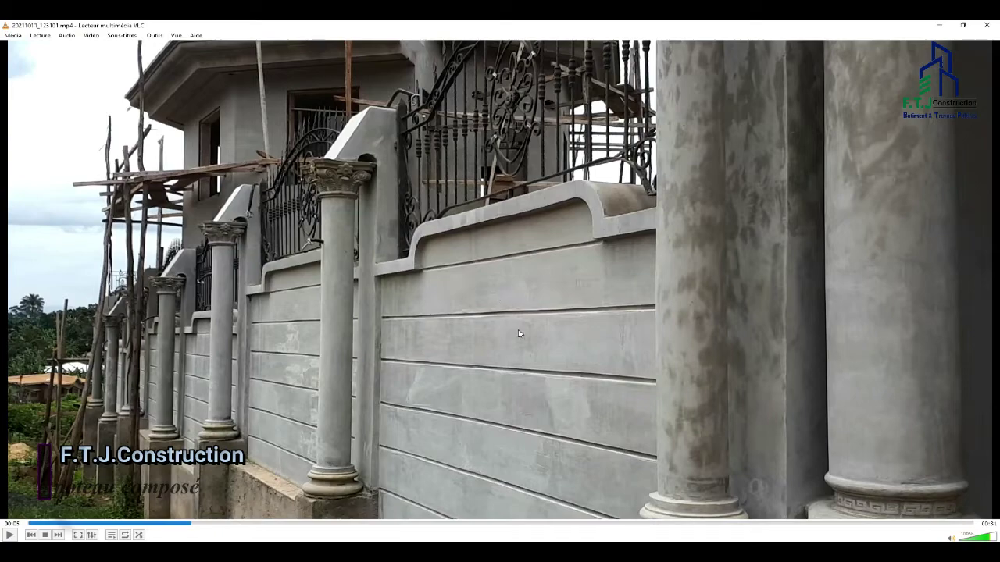
pyautogui.click(433, 243)
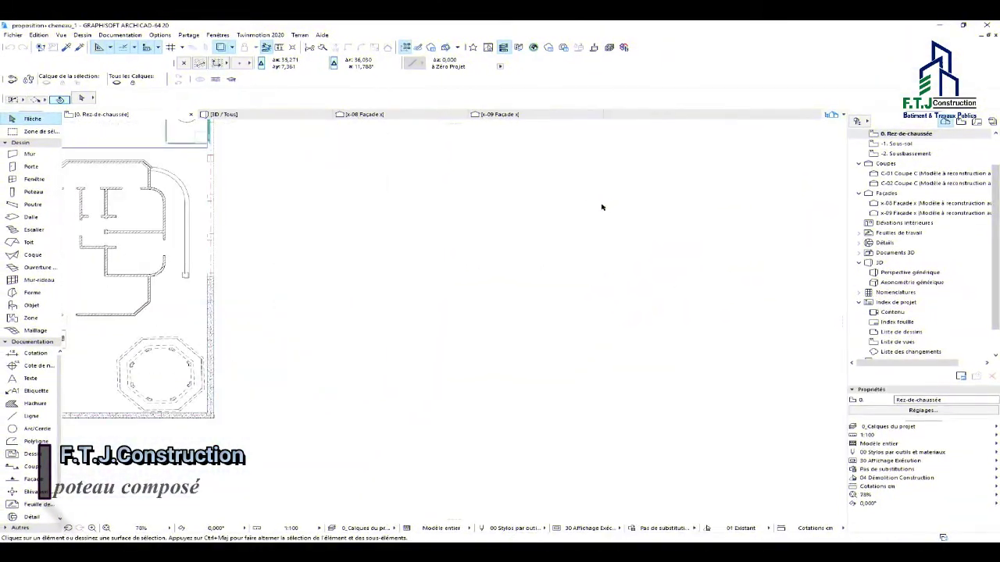
# Bring the dimensioned column sketch photo from the desktop into the Rez-de-chaussée plan in ArchiCAD.
pyautogui.click(940, 26)
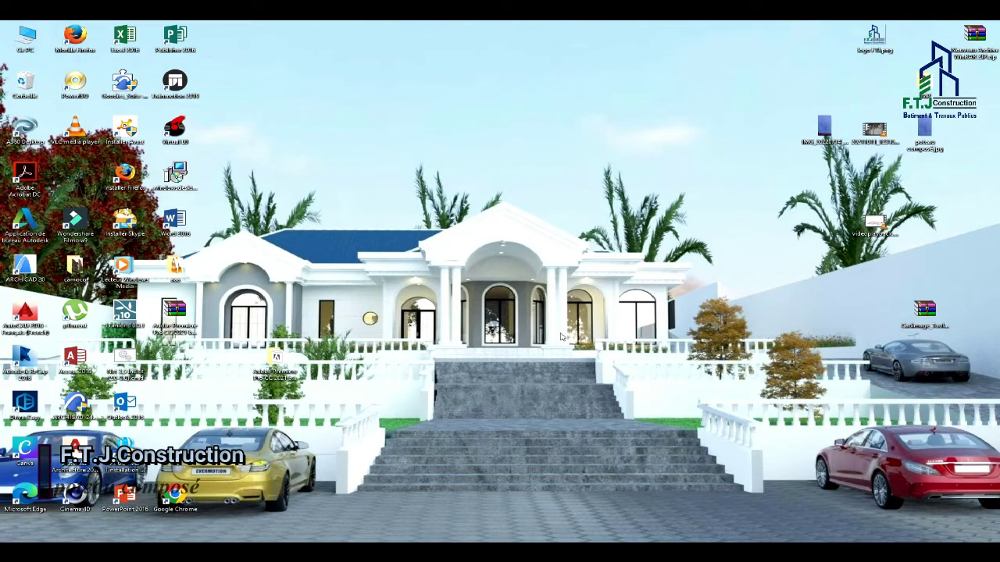
pyautogui.hotkey('alt', 'Tab')
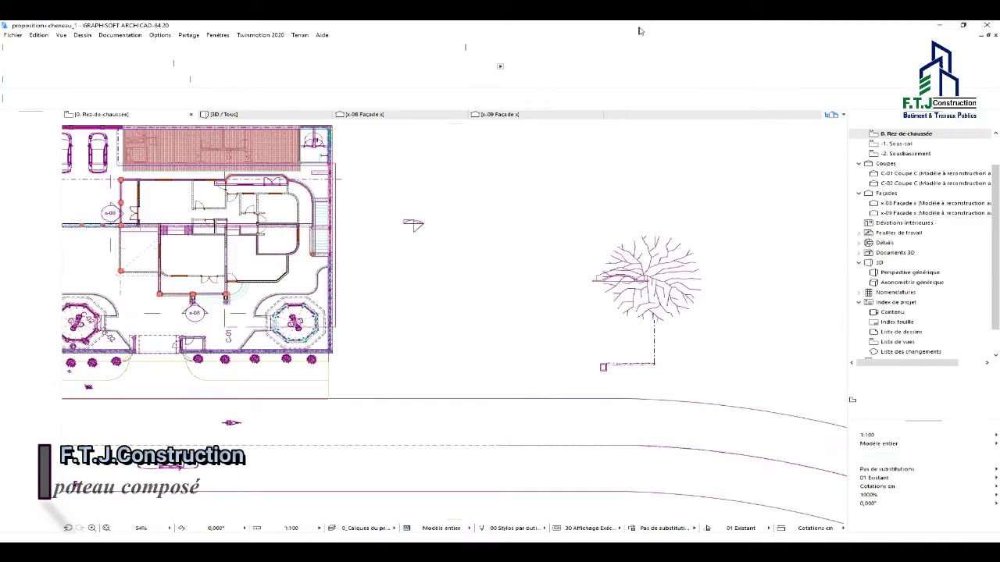
pyautogui.doubleClick(638, 31)
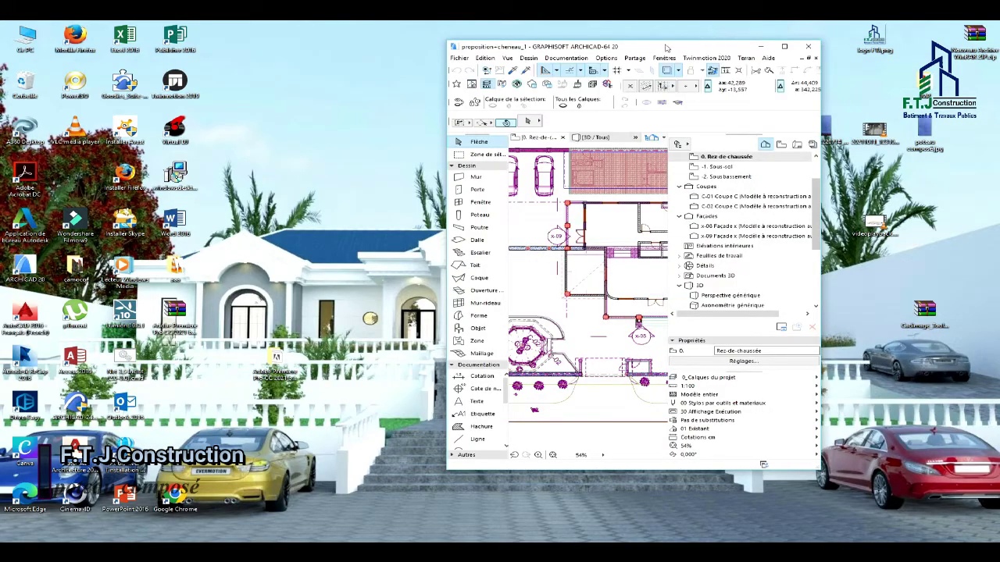
pyautogui.moveTo(667, 49); pyautogui.dragTo(391, 47)
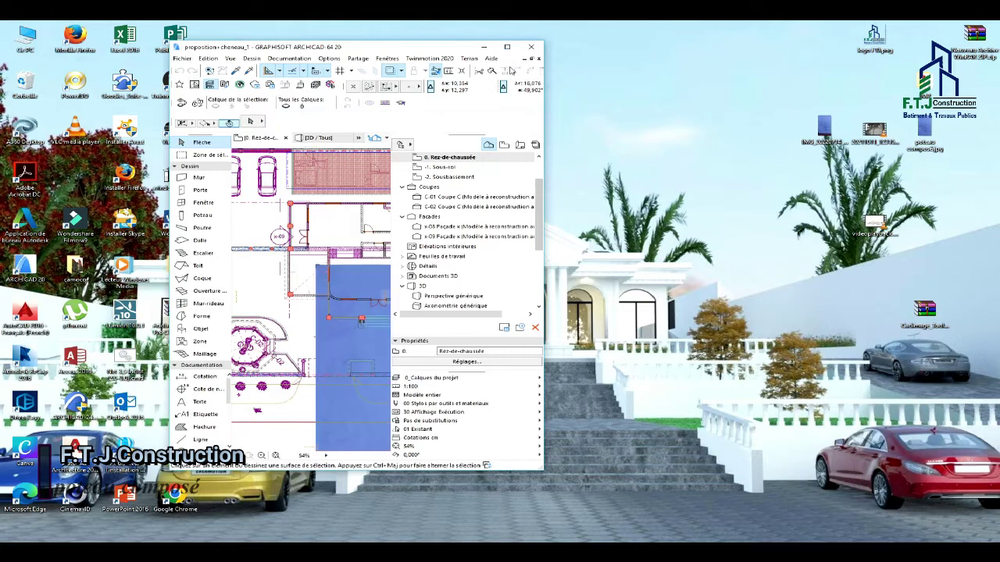
pyautogui.click(508, 49)
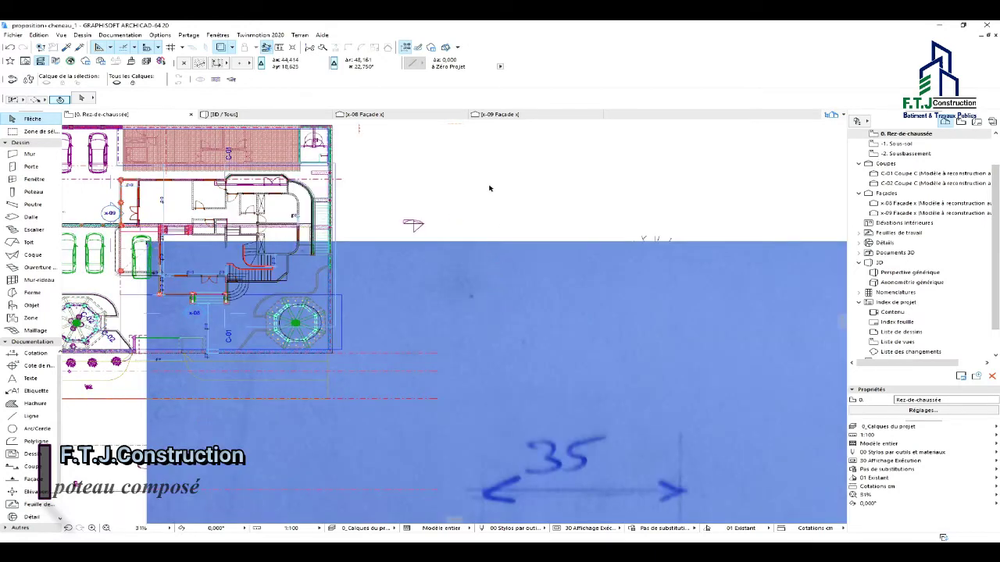
# Scale the inserted sketch image down proportionally to 81.562 by 45.922 and move it beside the house plan.
pyautogui.scroll(-3, 489, 188)
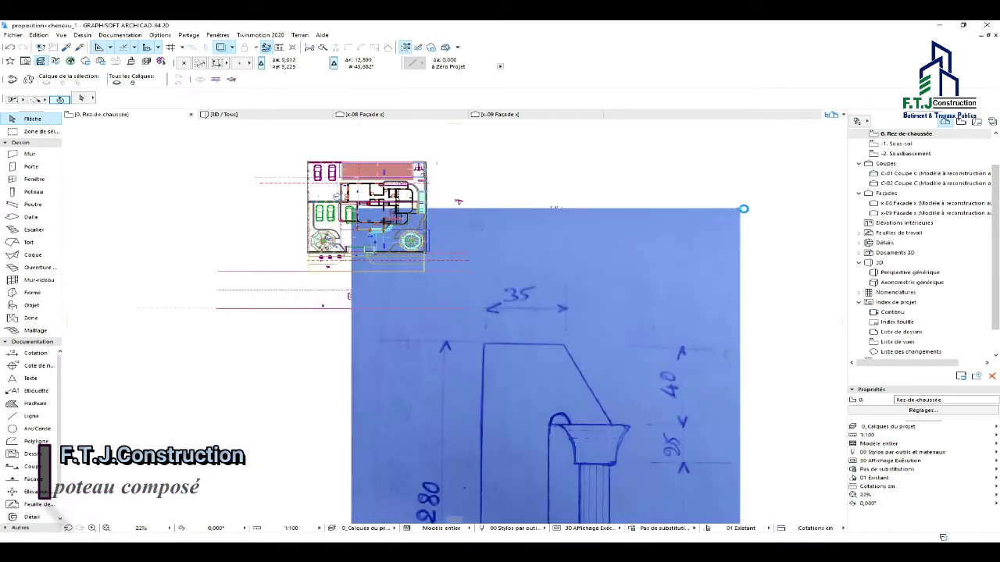
pyautogui.click(741, 213)
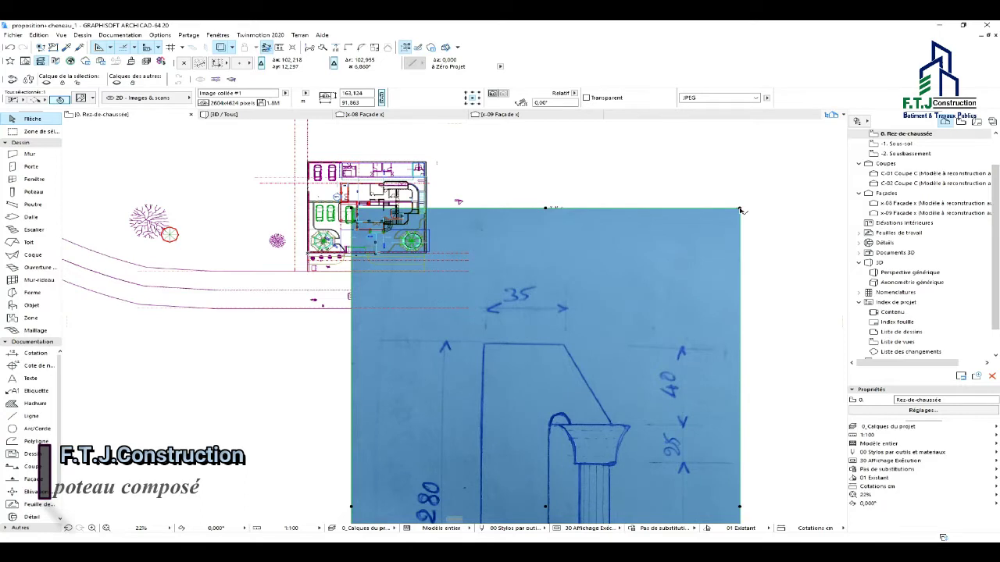
pyautogui.click(740, 210)
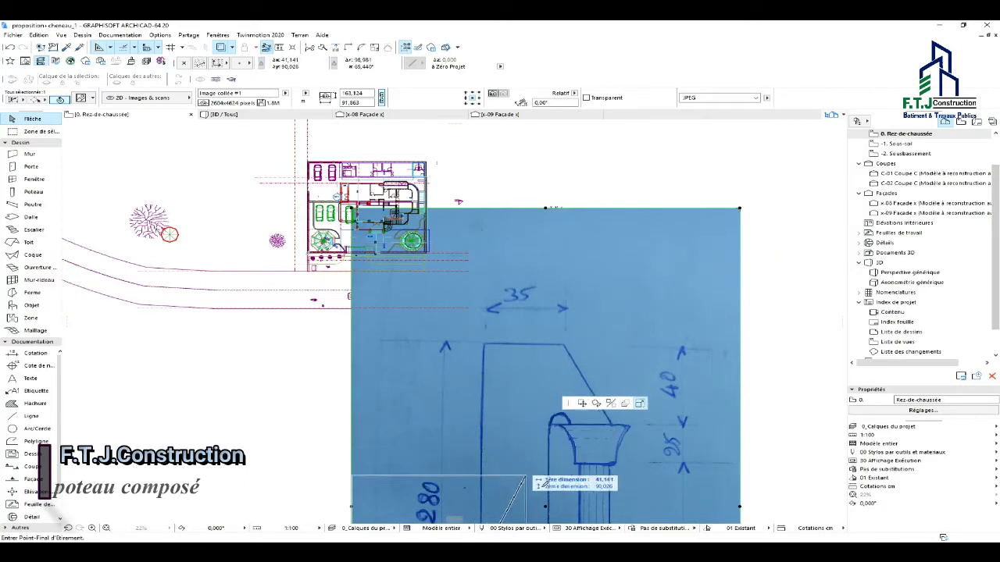
pyautogui.press('Escape')
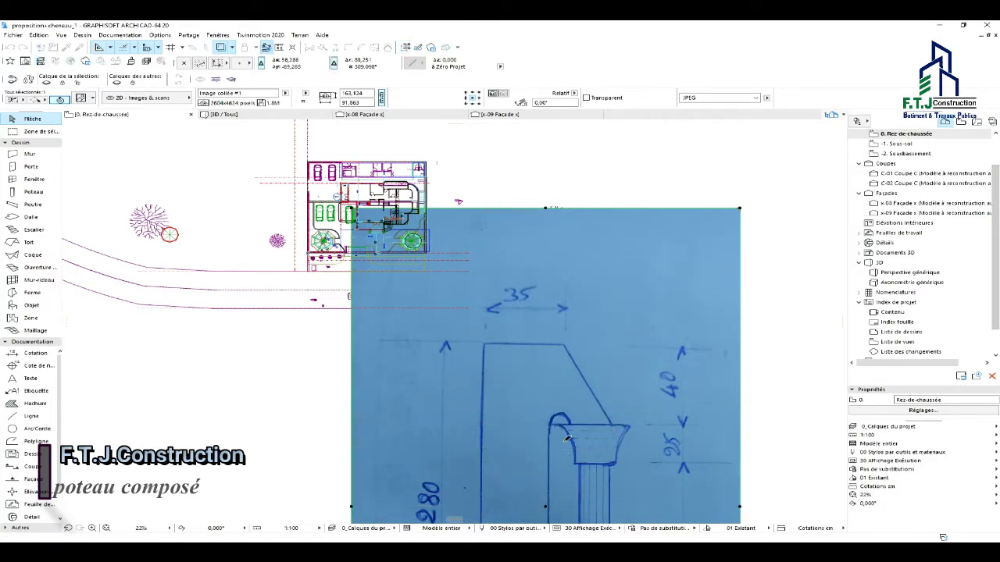
pyautogui.hotkey('ctrl', 'z')
pyautogui.click(449, 507)
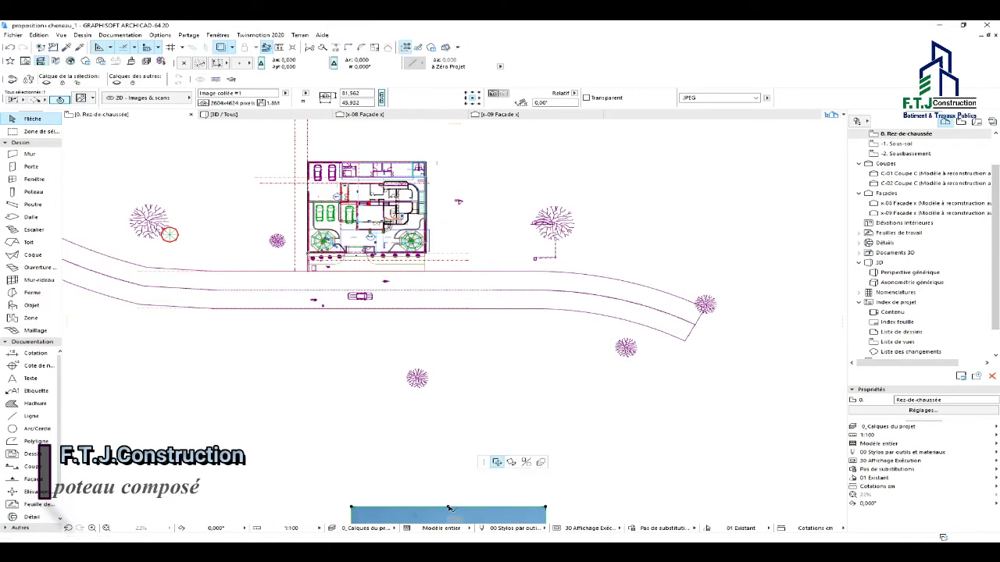
pyautogui.click(614, 157)
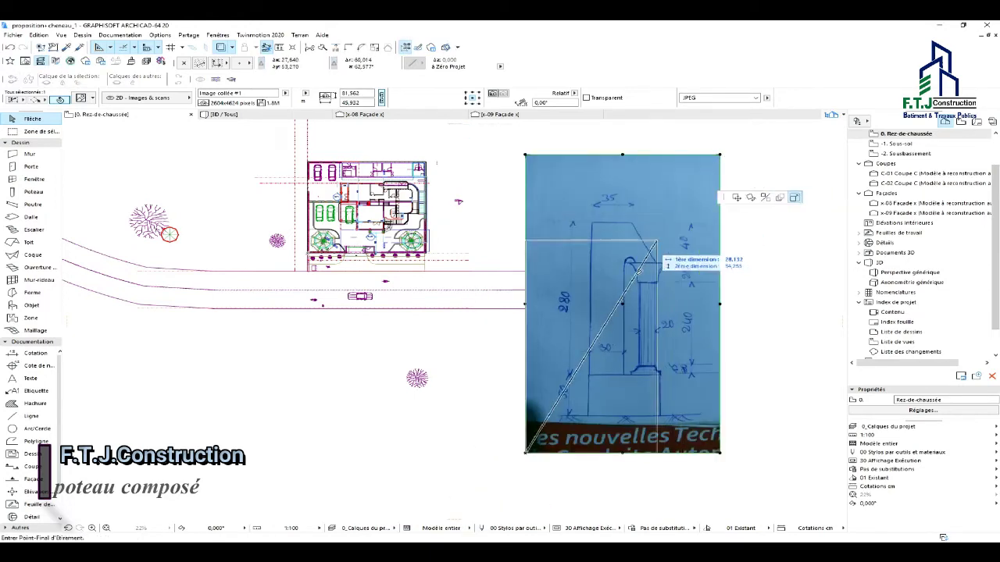
# Shrink the sketch image further to 10.195 by 5.741 and place it in the empty area above the tree beyond the house.
pyautogui.click(624, 303)
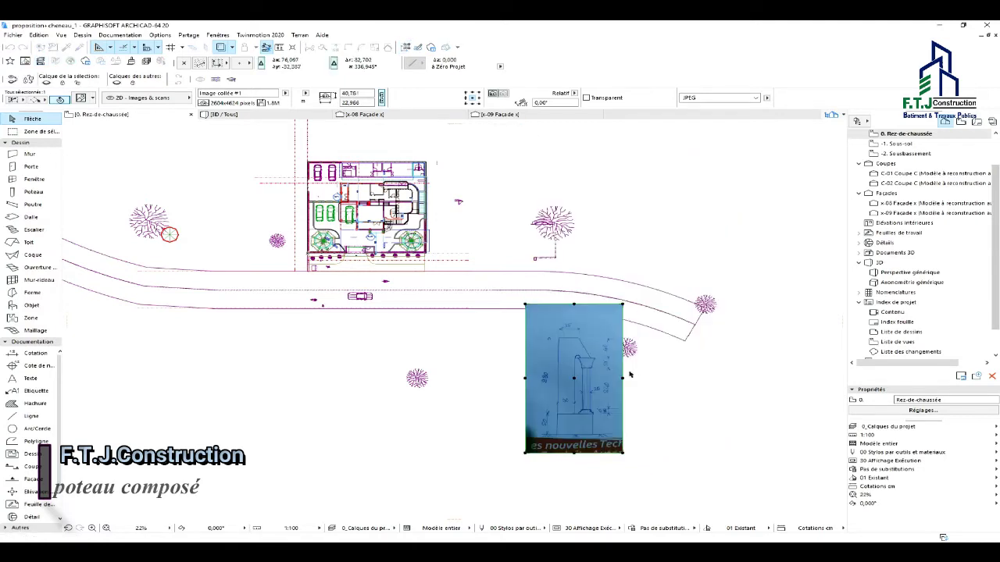
pyautogui.click(623, 303)
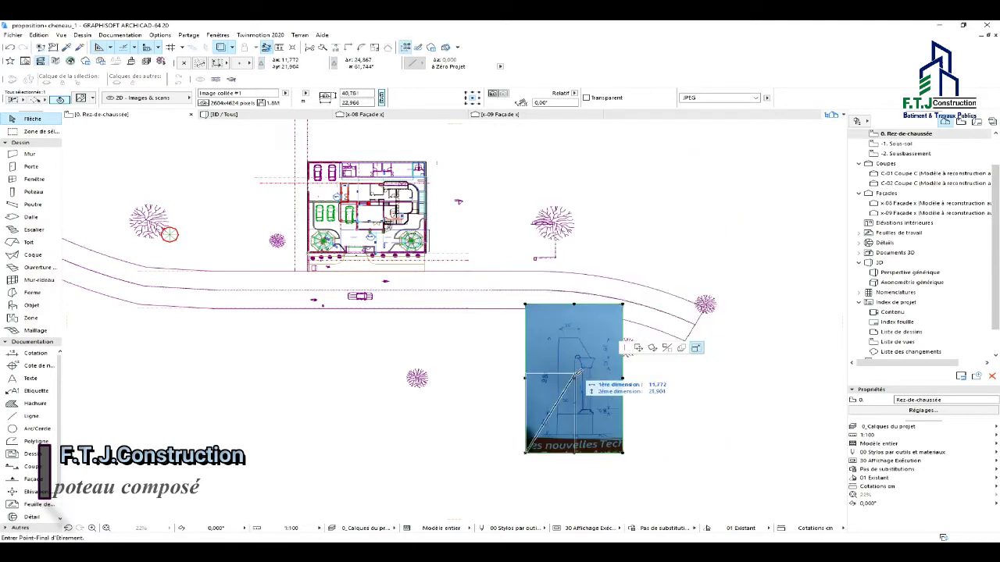
pyautogui.click(573, 389)
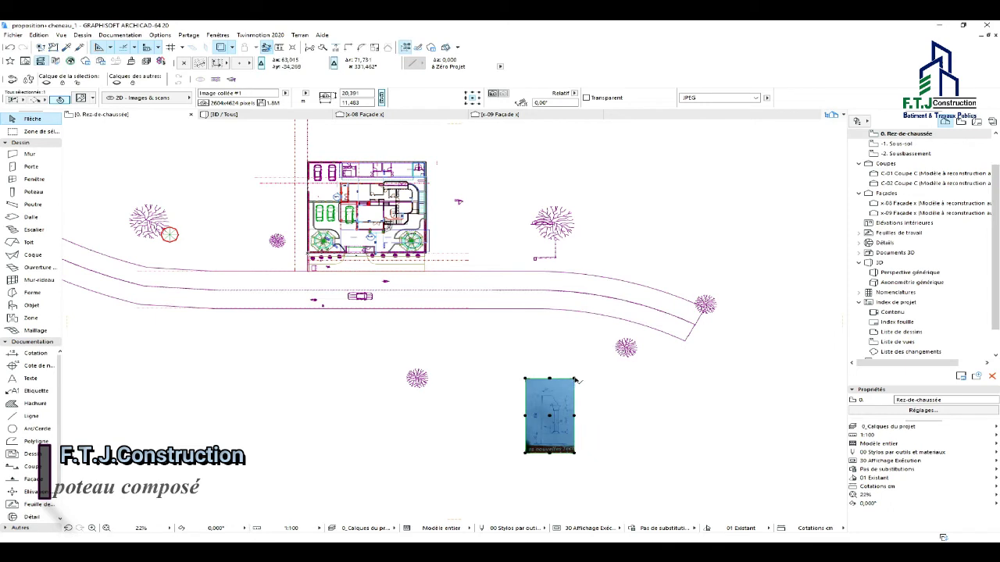
pyautogui.press('Escape')
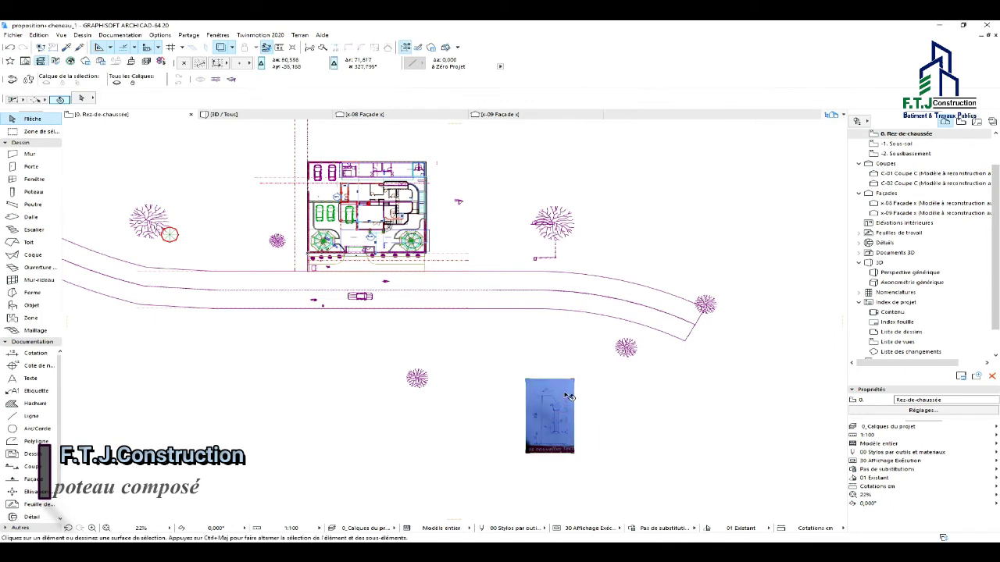
pyautogui.click(575, 382)
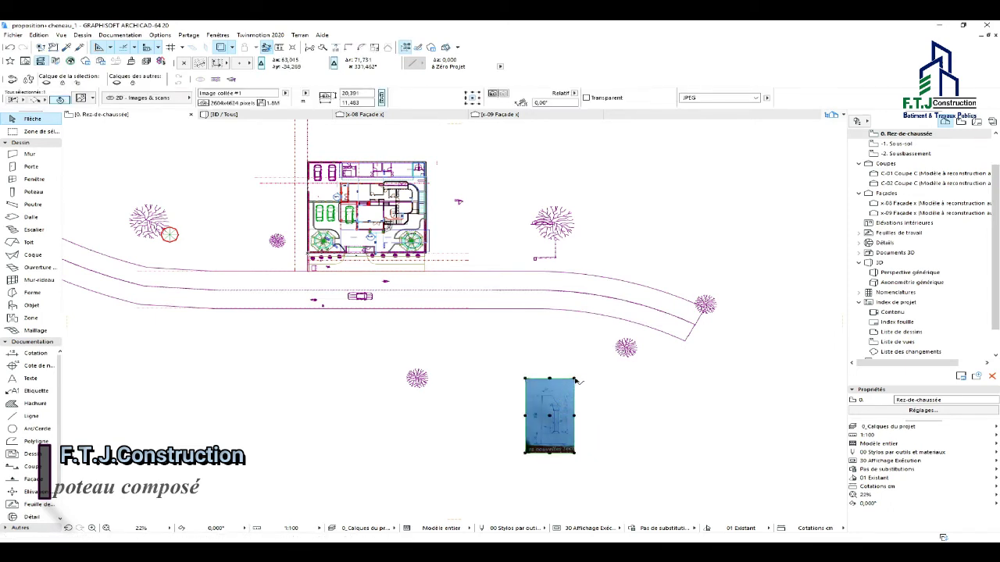
pyautogui.moveTo(575, 381)
pyautogui.mouseDown()
pyautogui.moveTo(554, 386)
pyautogui.moveTo(556, 416)
pyautogui.moveTo(582, 235)
pyautogui.moveTo(607, 160)
pyautogui.moveTo(612, 185)
pyautogui.mouseUp()
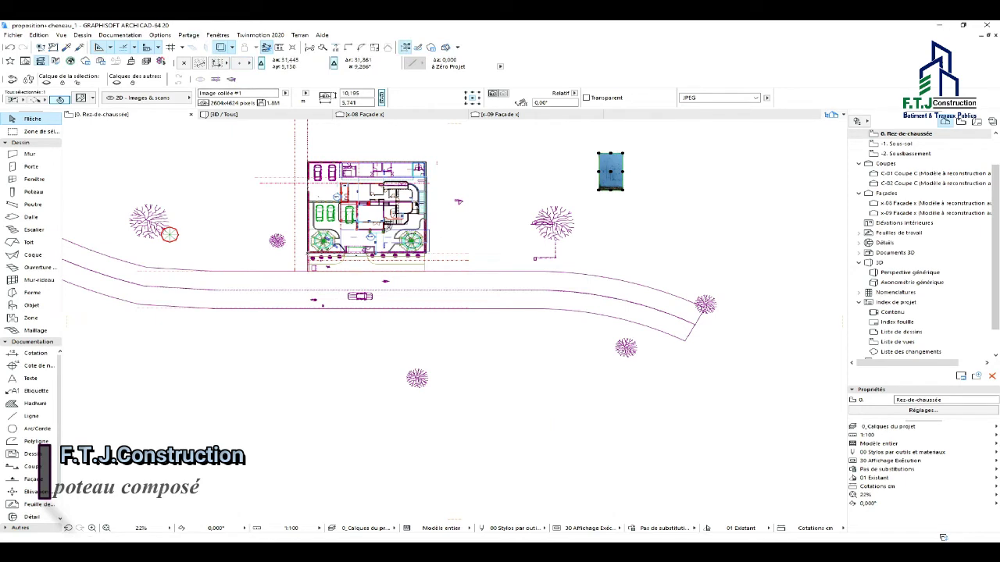
# Turn off the trace reference display and move the sketch image horizontally closer to the house plan.
pyautogui.click(221, 49)
pyautogui.scroll(3, 623, 147)
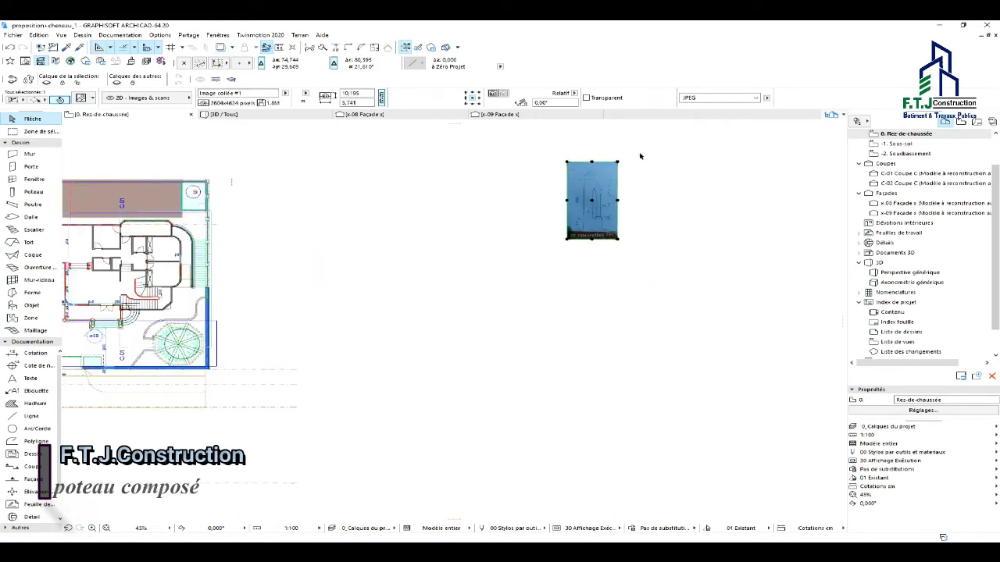
pyautogui.click(617, 238)
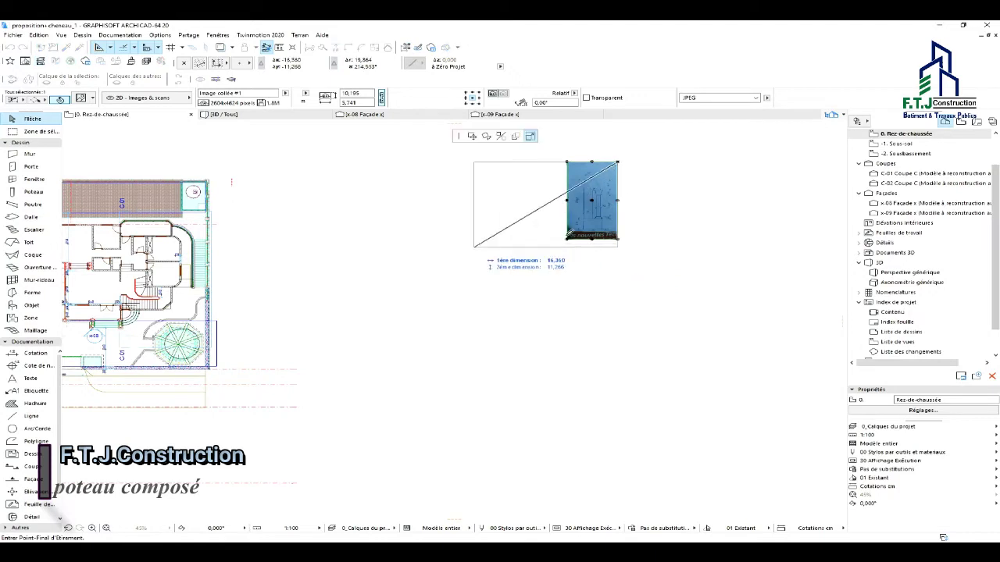
pyautogui.click(469, 139)
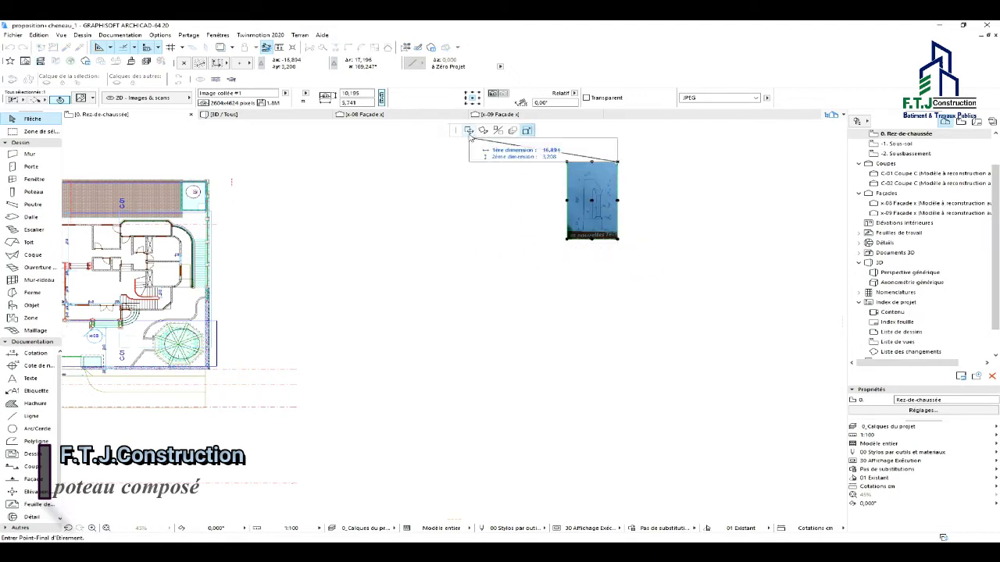
pyautogui.press('Escape')
pyautogui.click(291, 242)
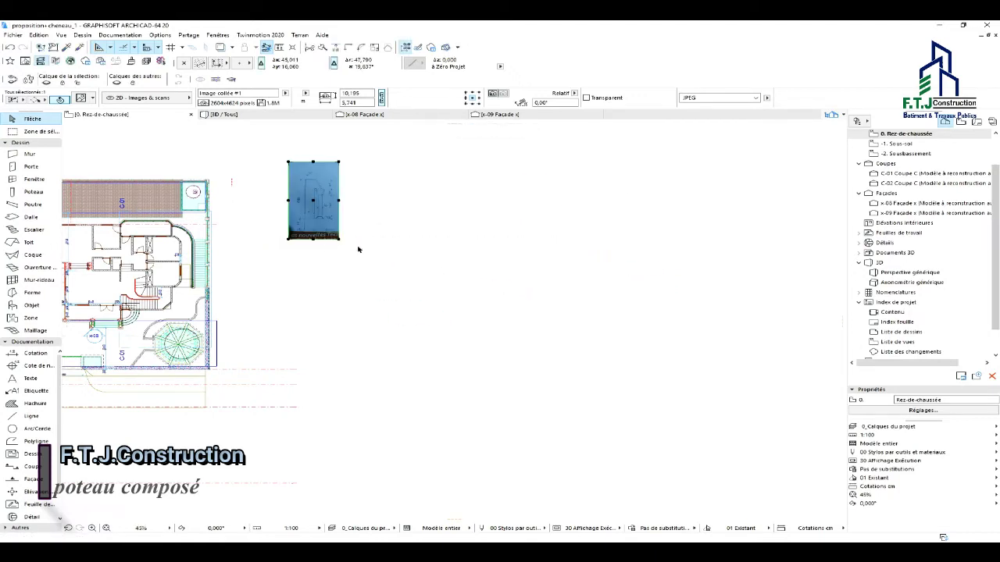
# Activate the Poteau tool with nothing selected and set the default column height to 1.000 in its settings.
pyautogui.scroll(6, 305, 194)
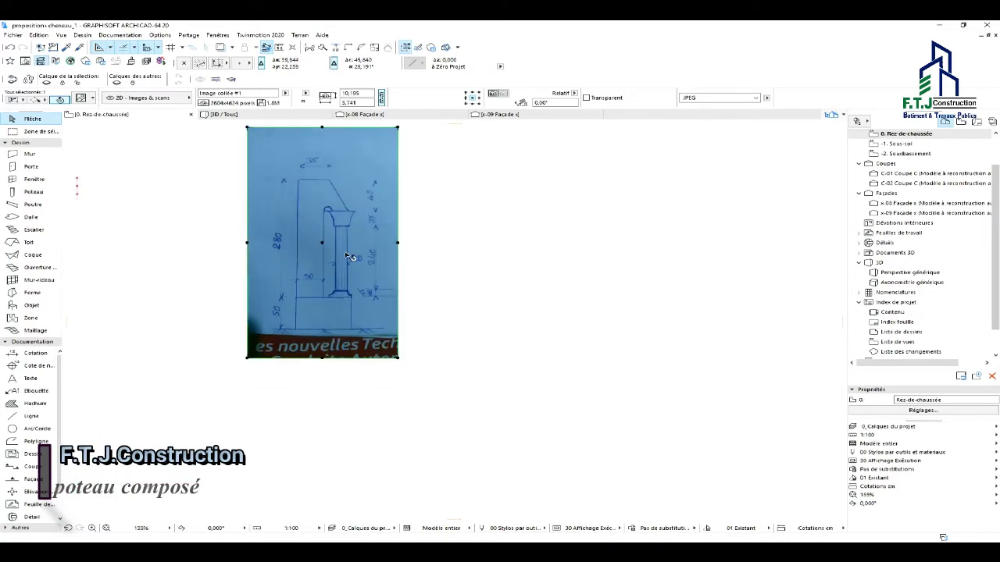
pyautogui.scroll(2, 381, 283)
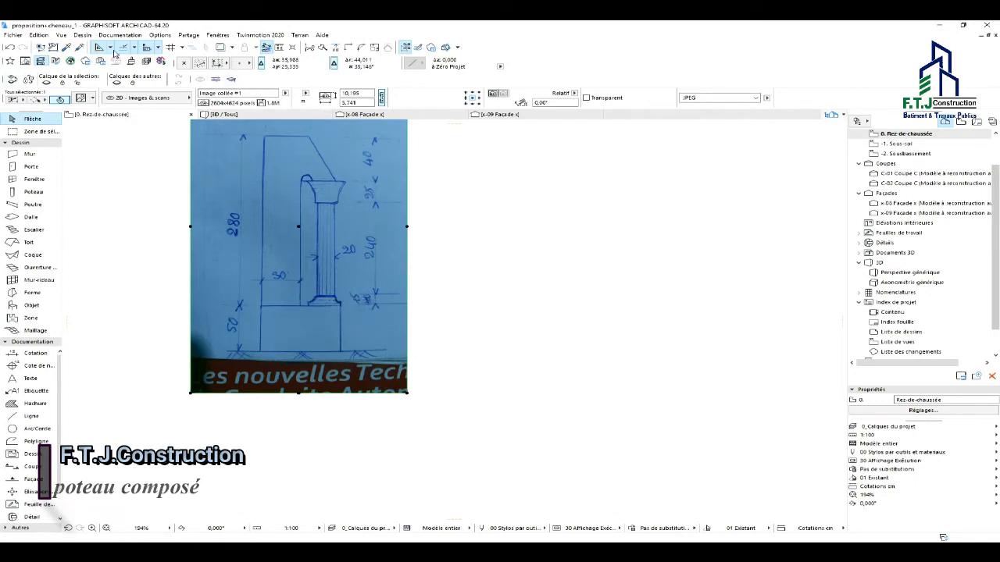
pyautogui.click(44, 189)
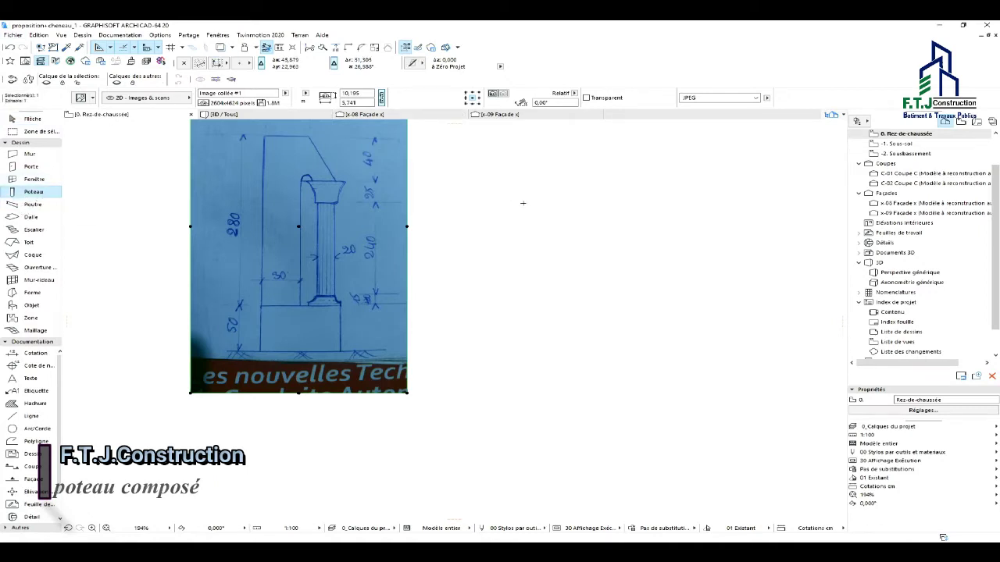
pyautogui.press('Escape')
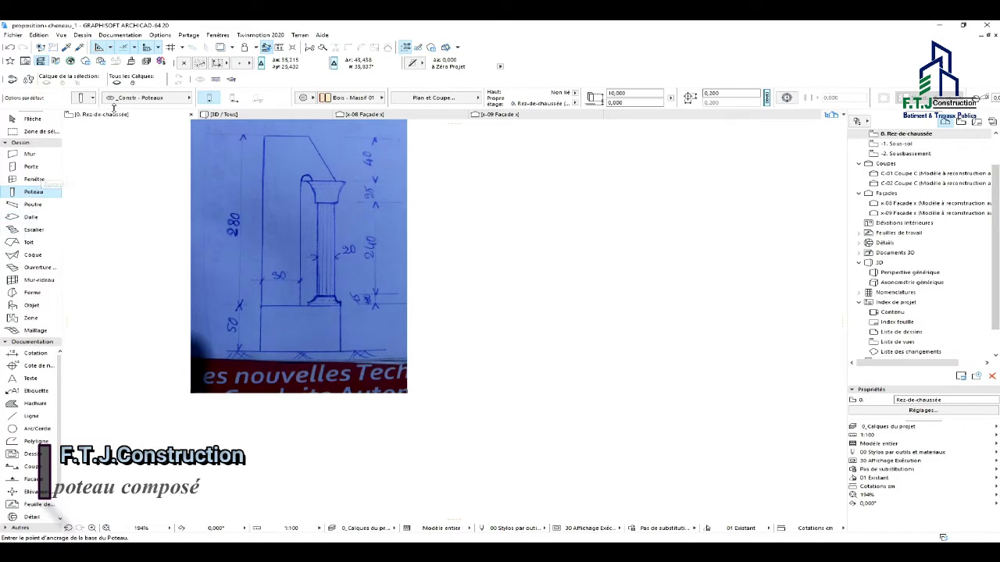
pyautogui.hotkey('ctrl', 't')
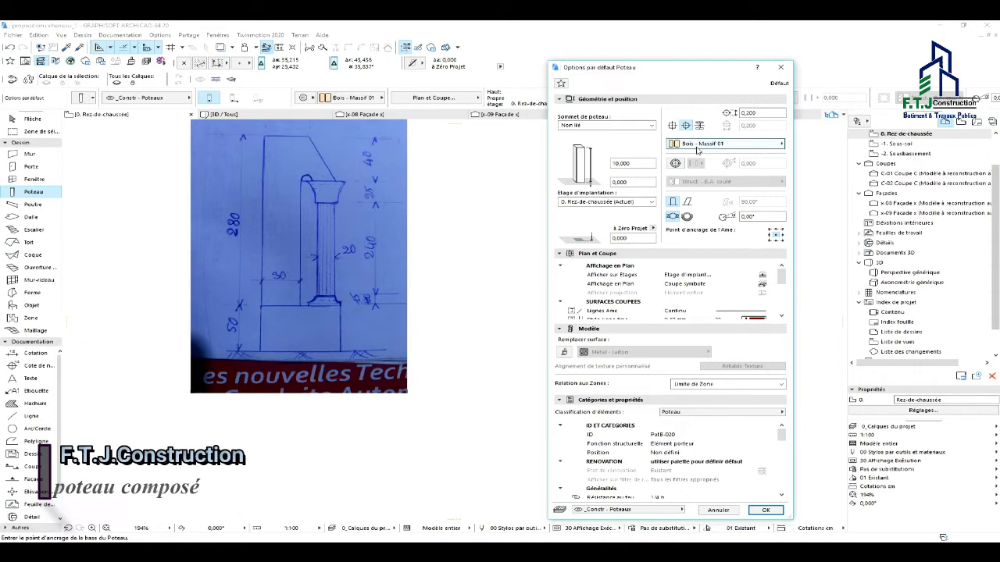
pyautogui.doubleClick(638, 164)
pyautogui.write('1')
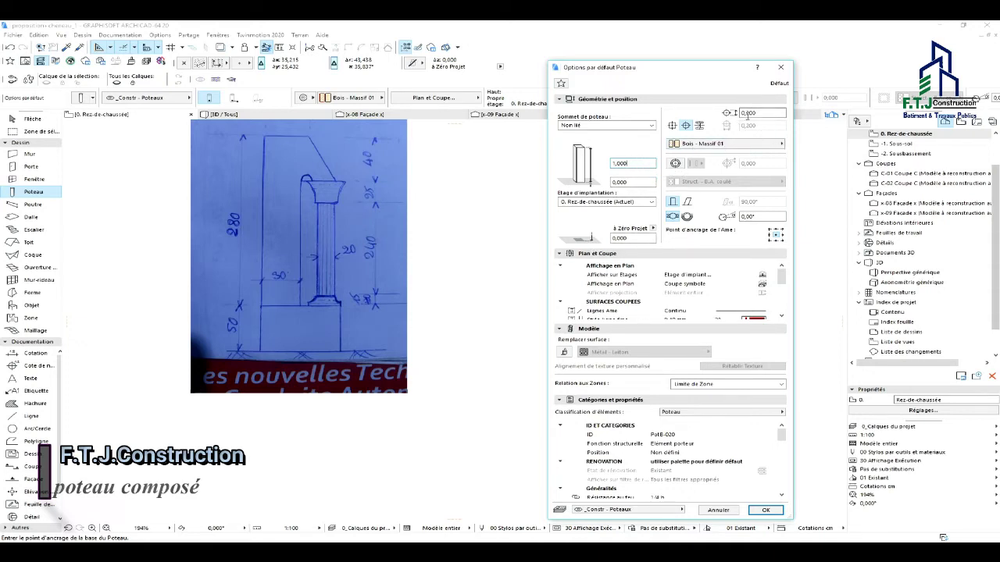
# Make the default column section rectangular with unlinked dimensions of 0.300 and 0.750.
pyautogui.click(672, 126)
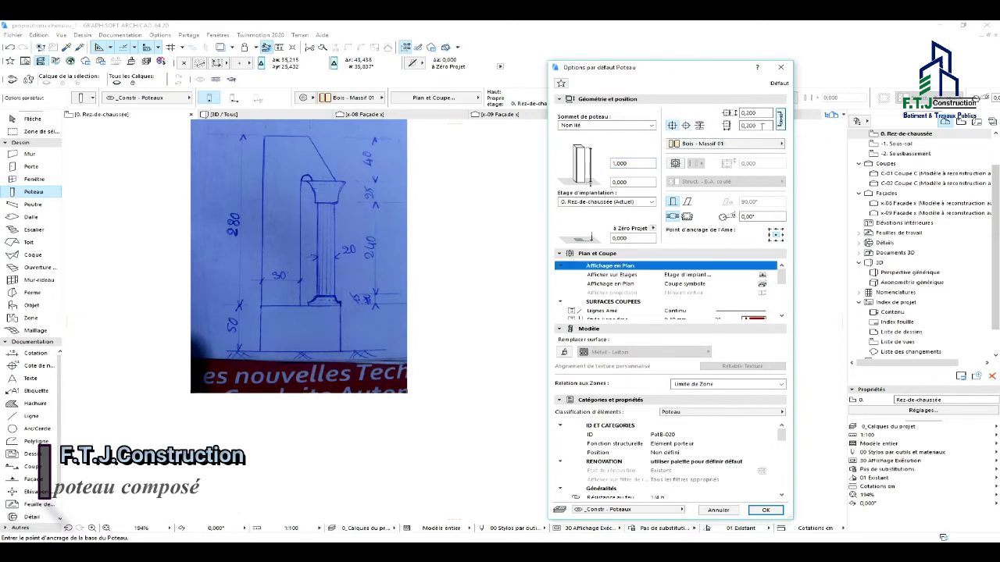
pyautogui.click(781, 118)
pyautogui.write('0,3')
pyautogui.press('Tab')
pyautogui.write('0,750')
# Set the column's base offset to -0.500 and accept the default column settings.
pyautogui.click(619, 182)
pyautogui.write('-0,5')
pyautogui.press('Return')
pyautogui.click(765, 510)
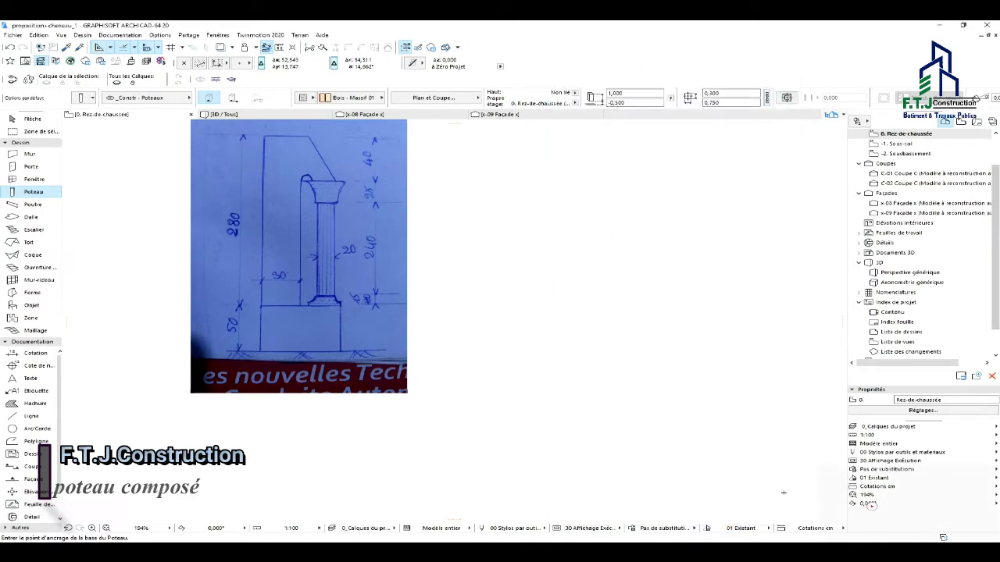
pyautogui.scroll(-3, 524, 289)
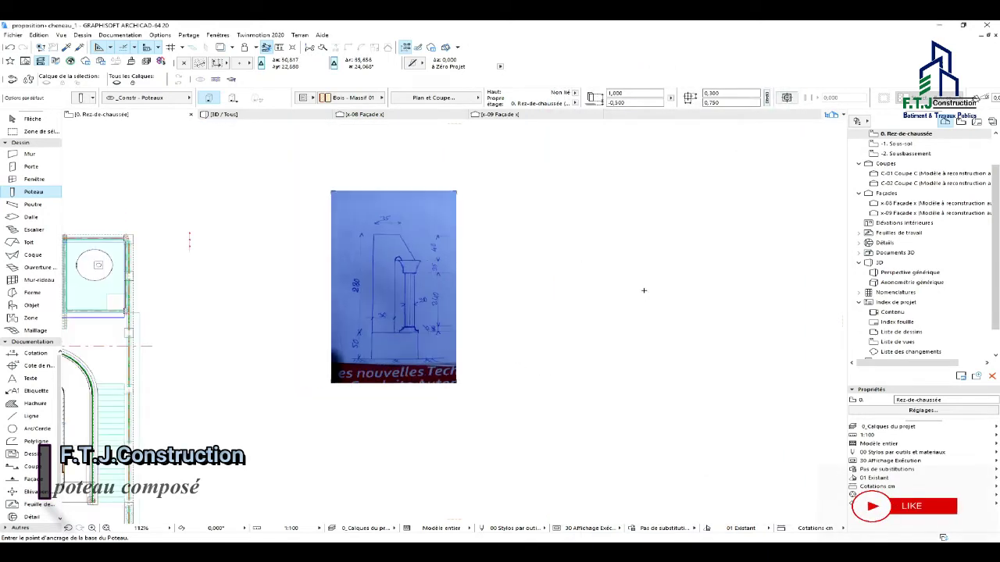
# Place the rectangular base column in the empty area beside the sketch image and finish column placement.
pyautogui.scroll(2, 644, 290)
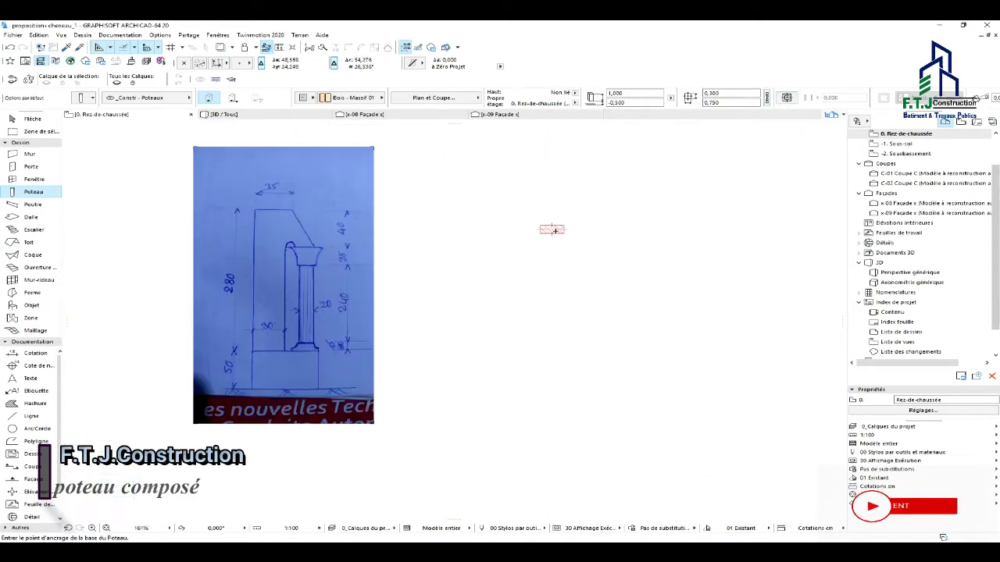
pyautogui.scroll(2, 554, 228)
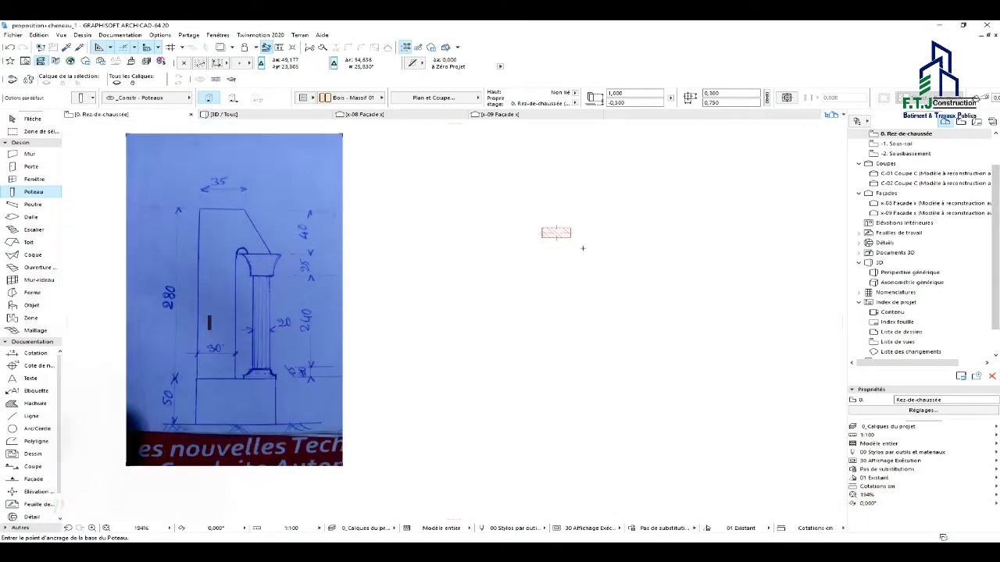
pyautogui.press('Escape')
pyautogui.scroll(3, 573, 238)
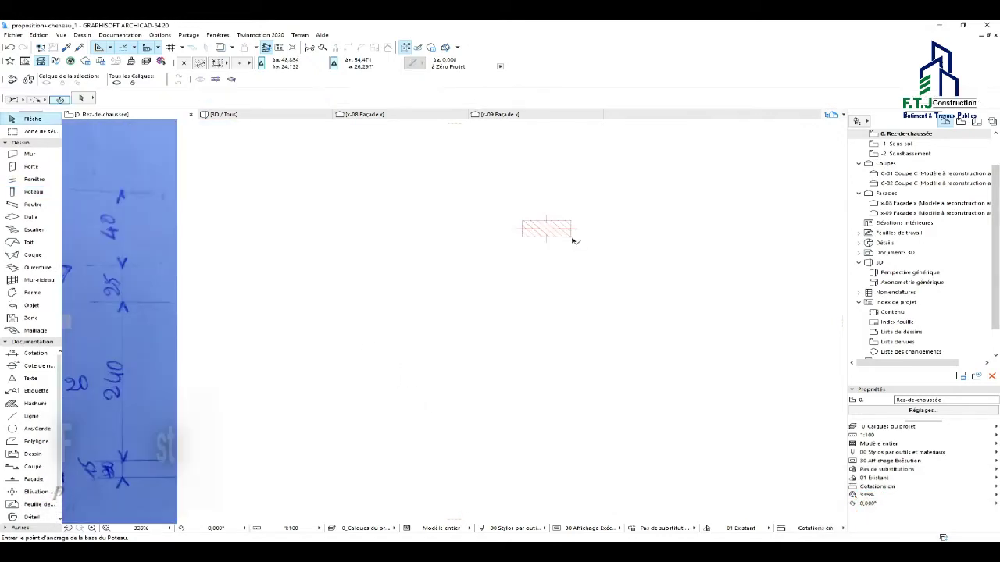
pyautogui.scroll(-4, 575, 242)
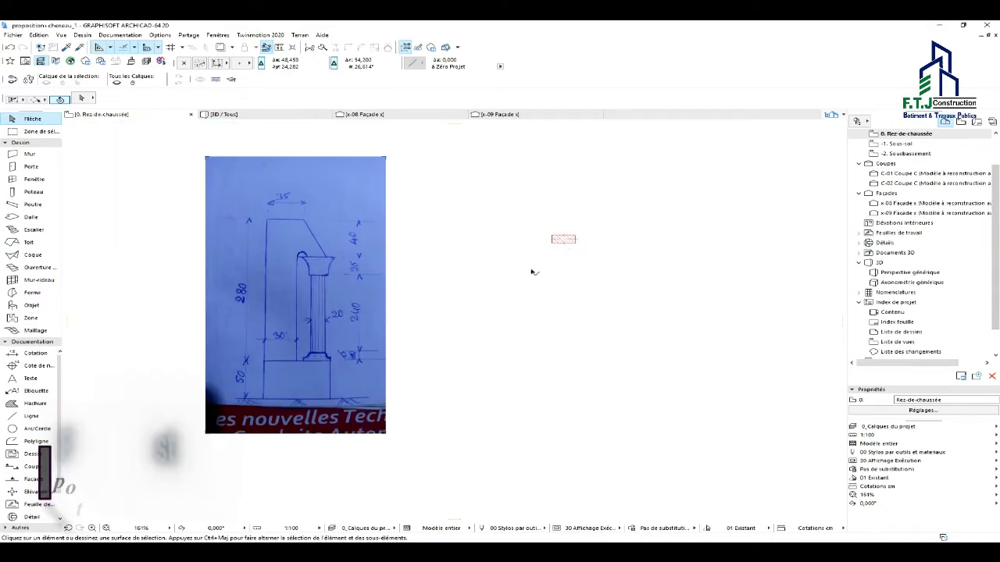
pyautogui.scroll(1, 562, 239)
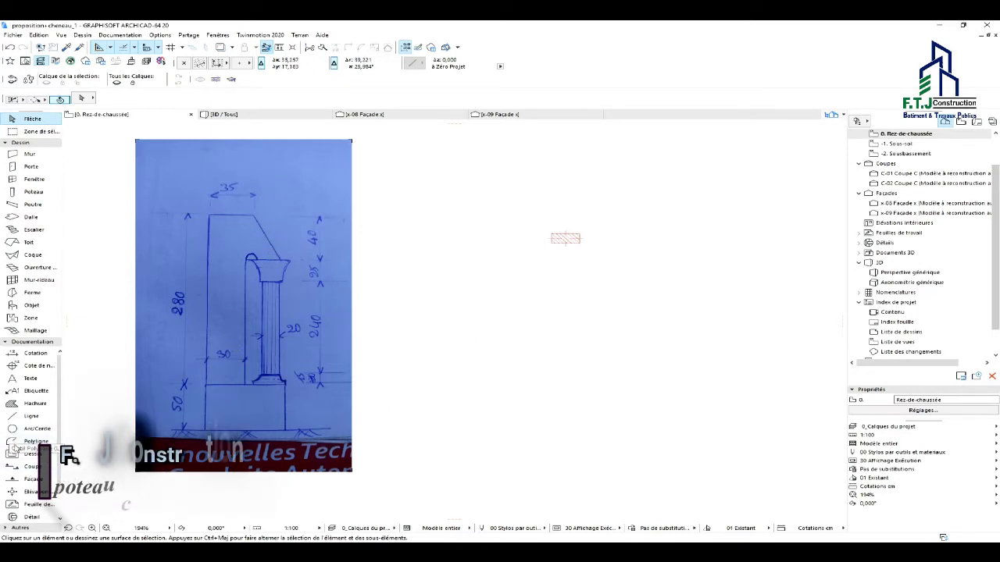
# Start a polyline just above the base column with a 0.3 segment leftward and a 2.8 segment upward.
pyautogui.click(14, 443)
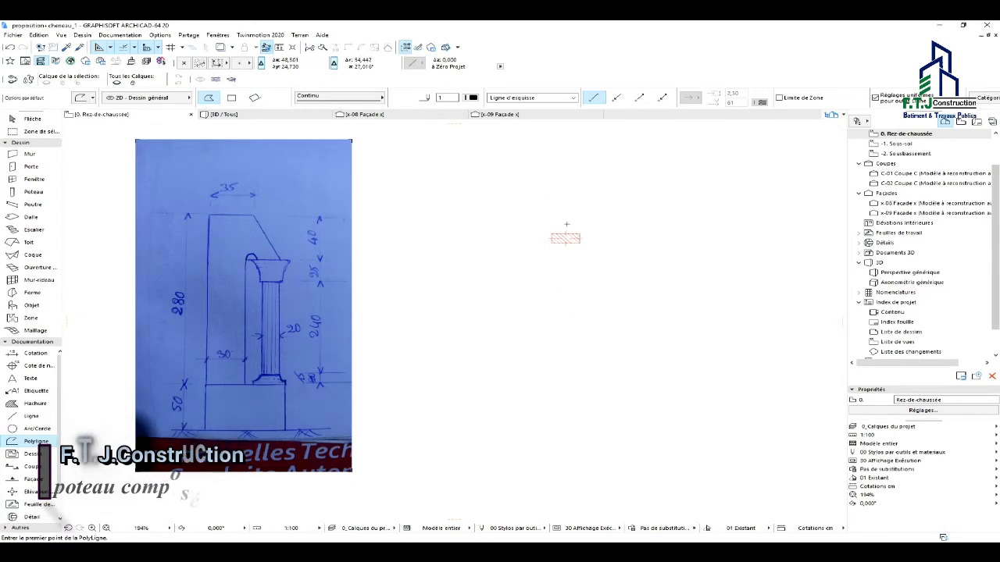
pyautogui.scroll(2, 566, 224)
pyautogui.scroll(-1, 566, 224)
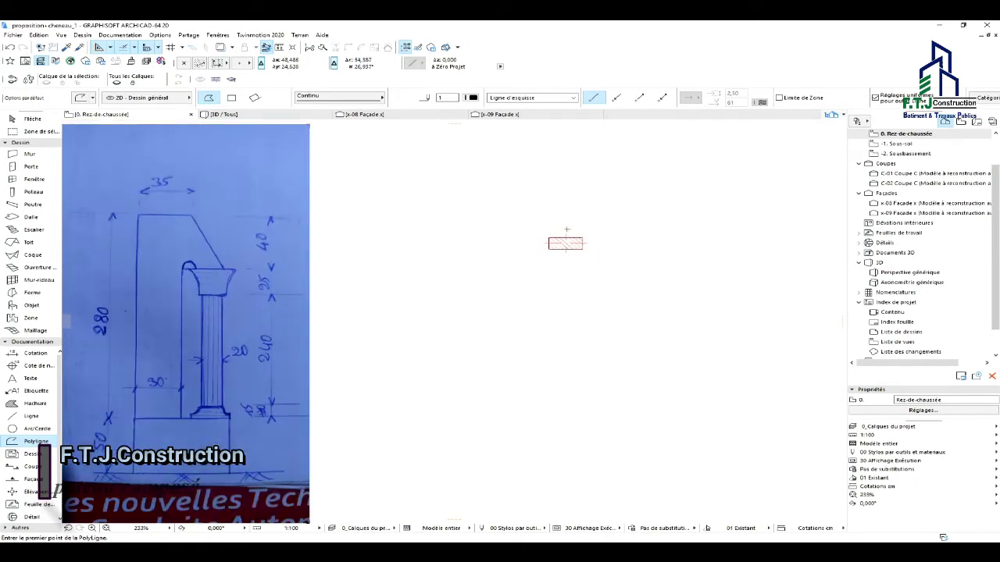
pyautogui.click(566, 230)
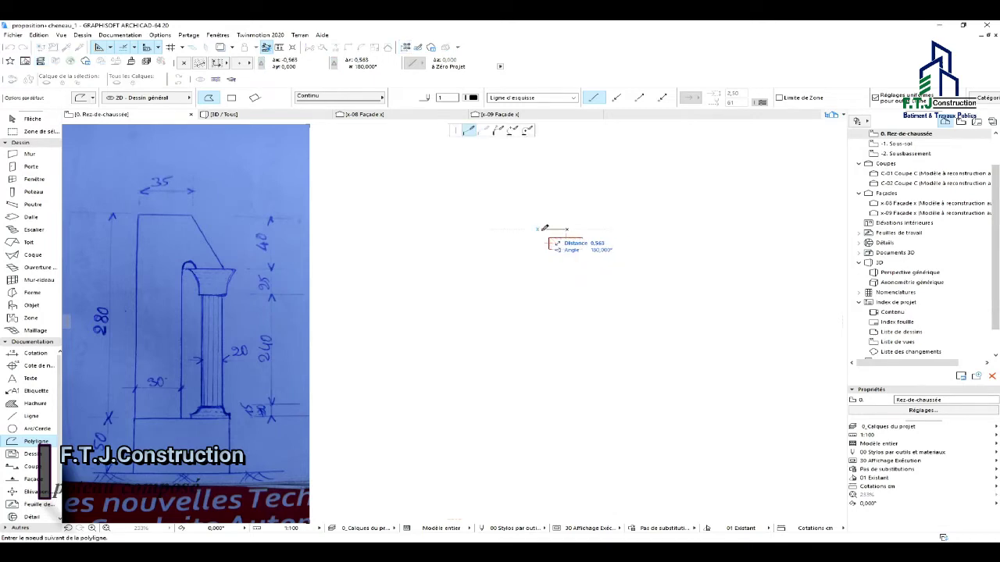
pyautogui.write('0,3')
pyautogui.press('Return')
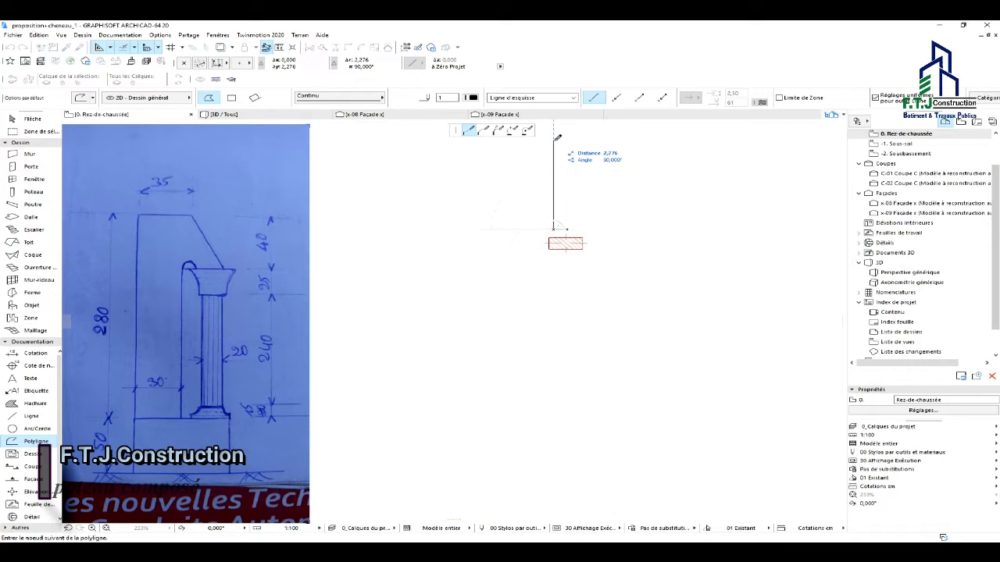
pyautogui.write('2,8')
pyautogui.press('Return')
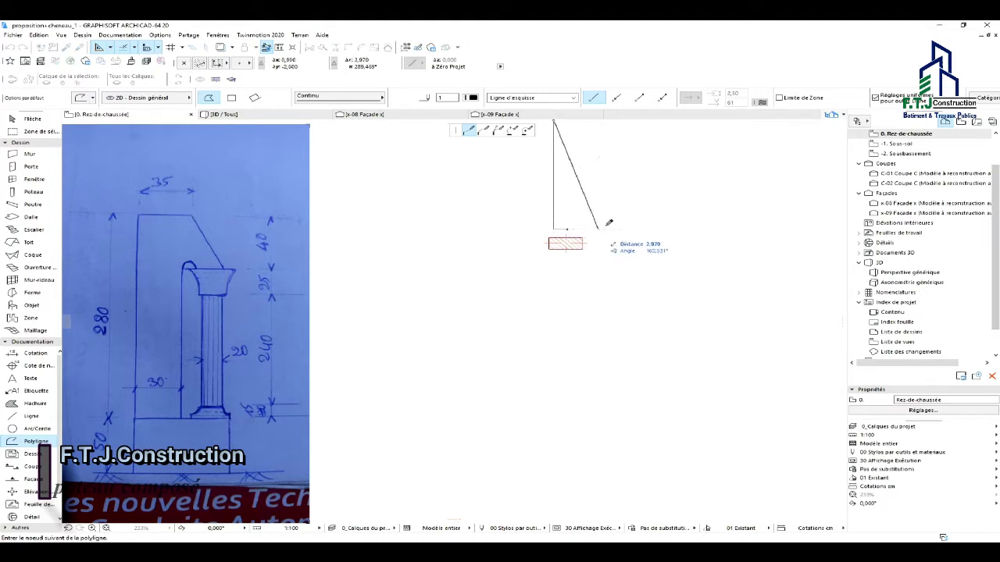
# Continue the polyline 0.35 rightward, down about 0.4 and 0.050 back leftward, then close it at its start point.
pyautogui.scroll(-1, 536, 280)
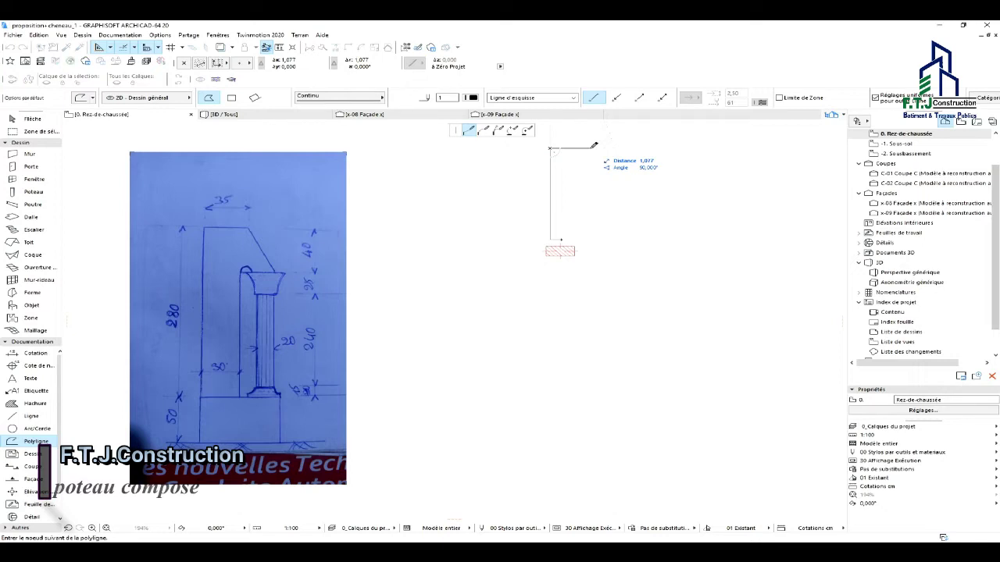
pyautogui.write('0,35')
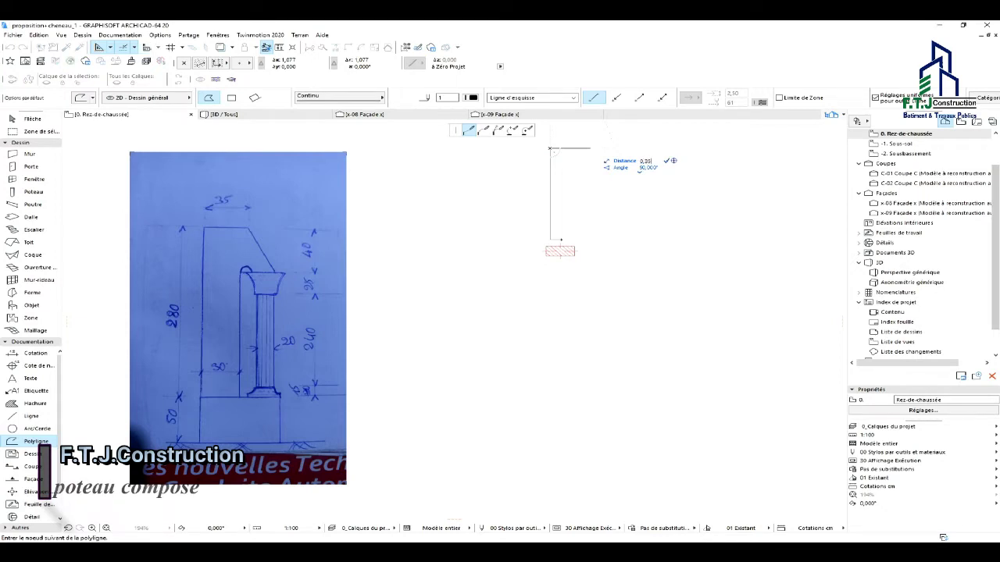
pyautogui.press('Return')
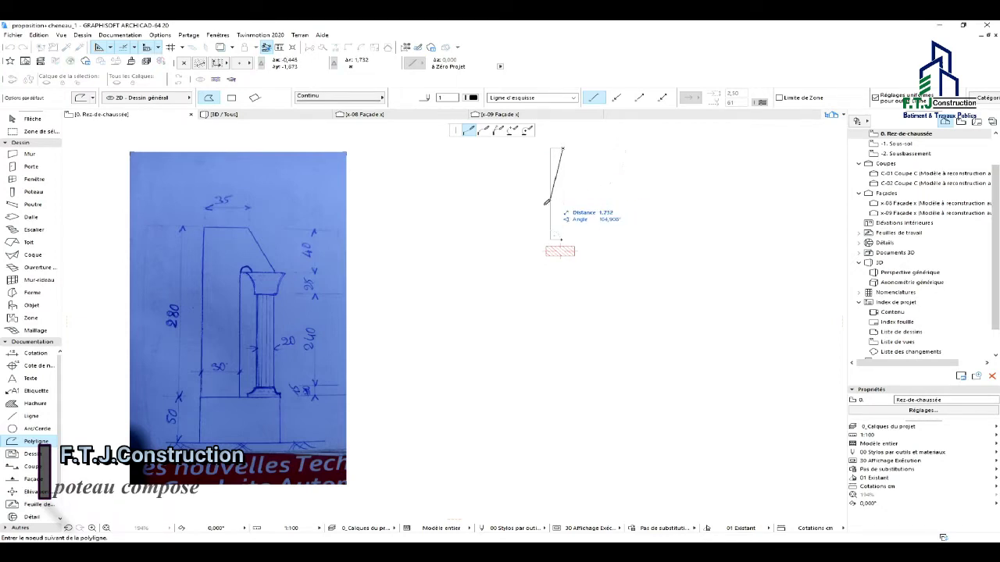
pyautogui.scroll(2, 570, 161)
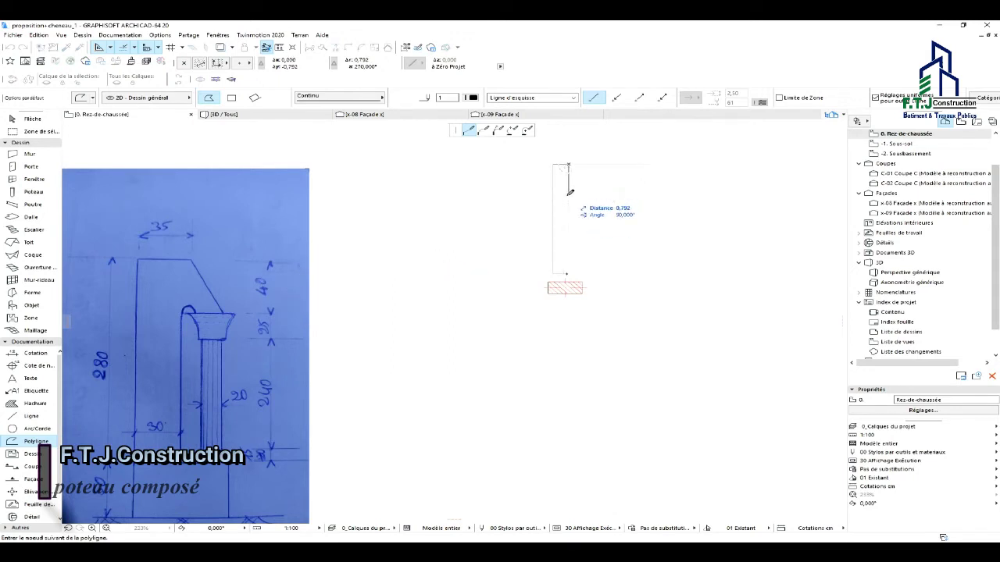
pyautogui.write('0,050')
pyautogui.press('Return')
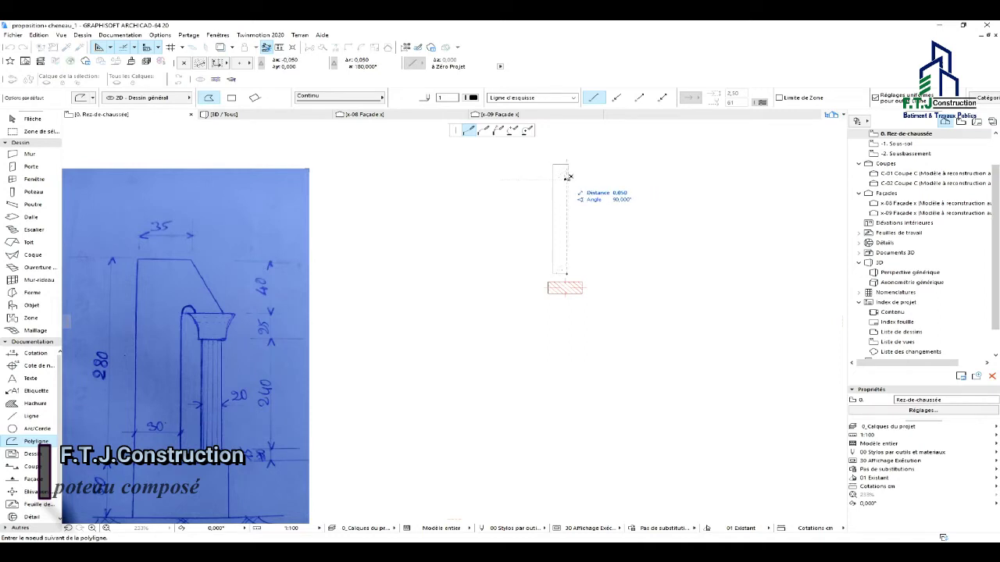
pyautogui.scroll(3, 567, 178)
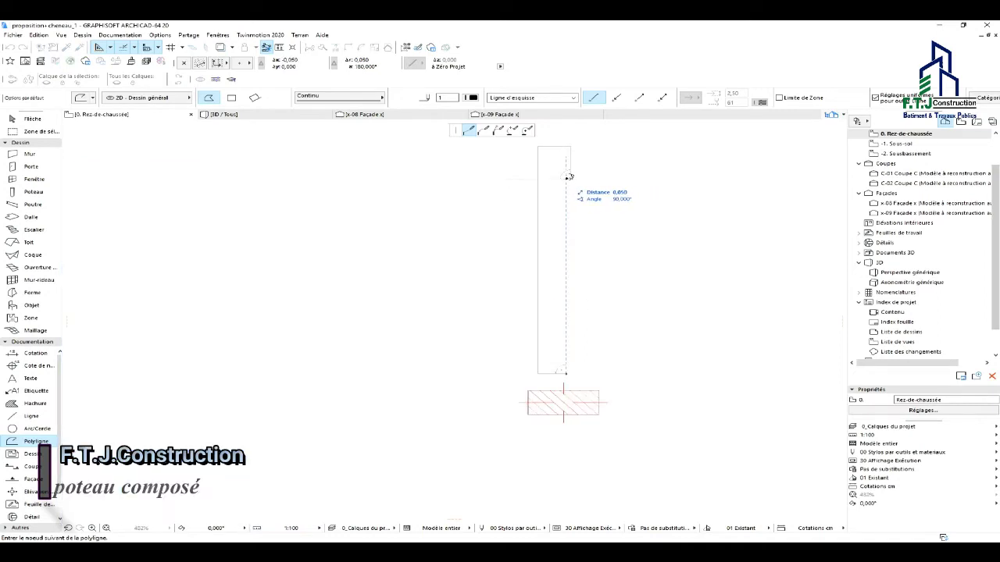
pyautogui.click(566, 373)
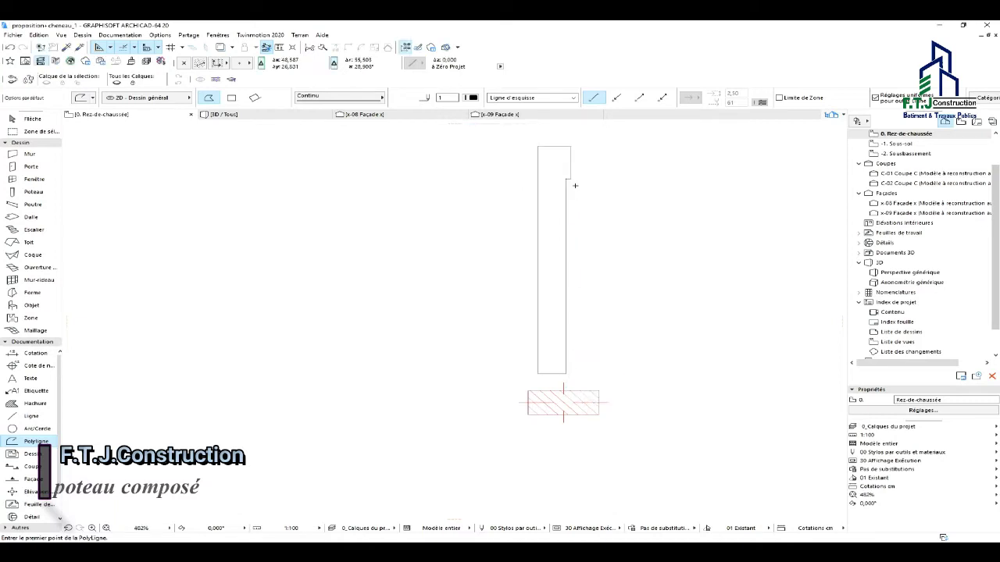
# Start a chained line at the outer corner of the outline's notch with a 0.25 horizontal segment pointing outward.
pyautogui.scroll(-3, 575, 185)
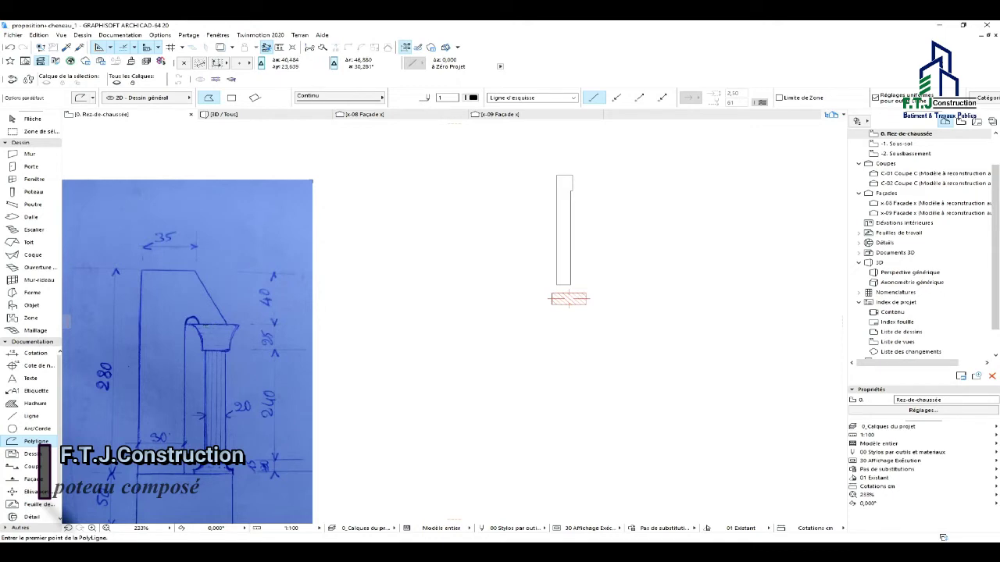
pyautogui.scroll(-2, 566, 197)
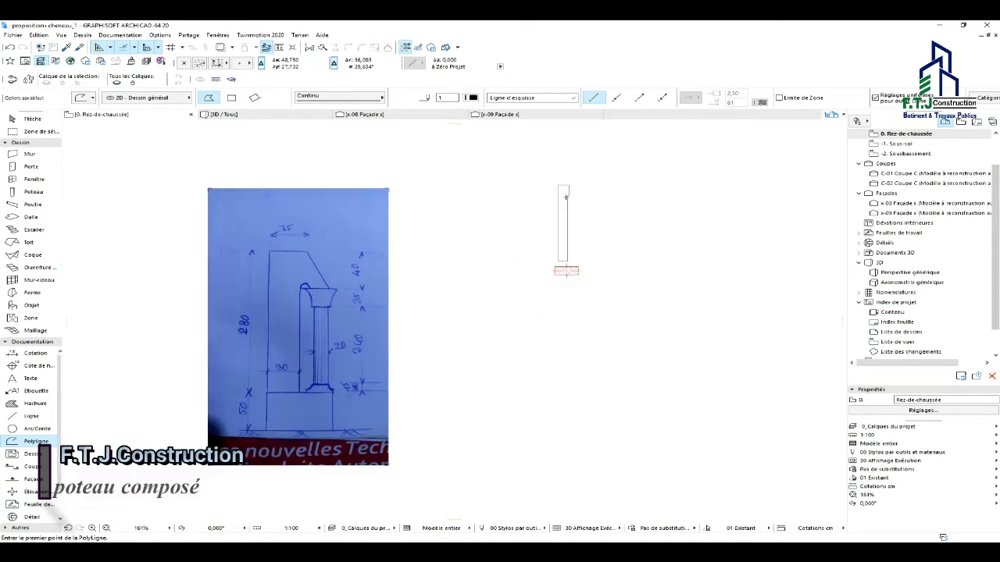
pyautogui.scroll(2, 559, 198)
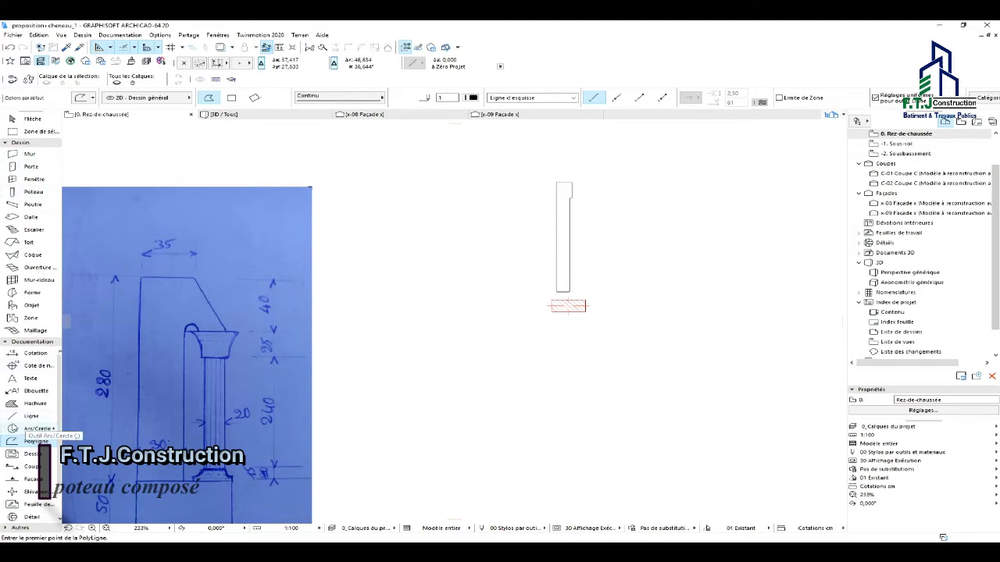
pyautogui.click(31, 416)
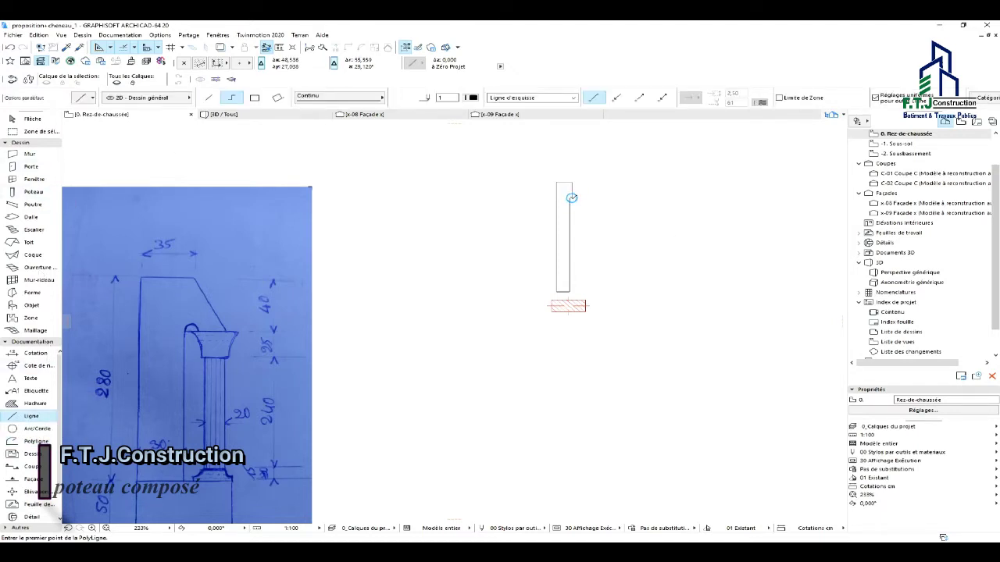
pyautogui.scroll(3, 572, 197)
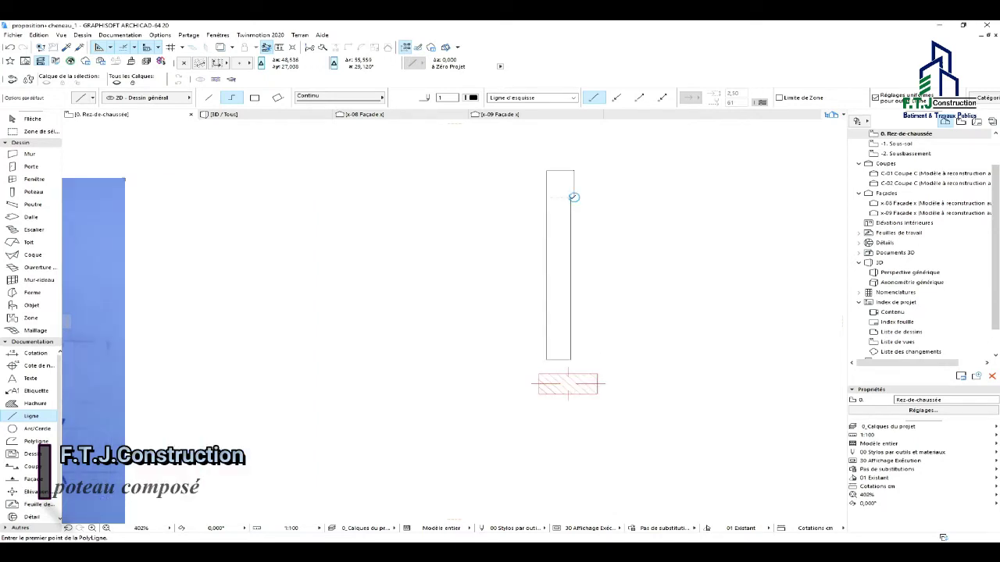
pyautogui.click(573, 197)
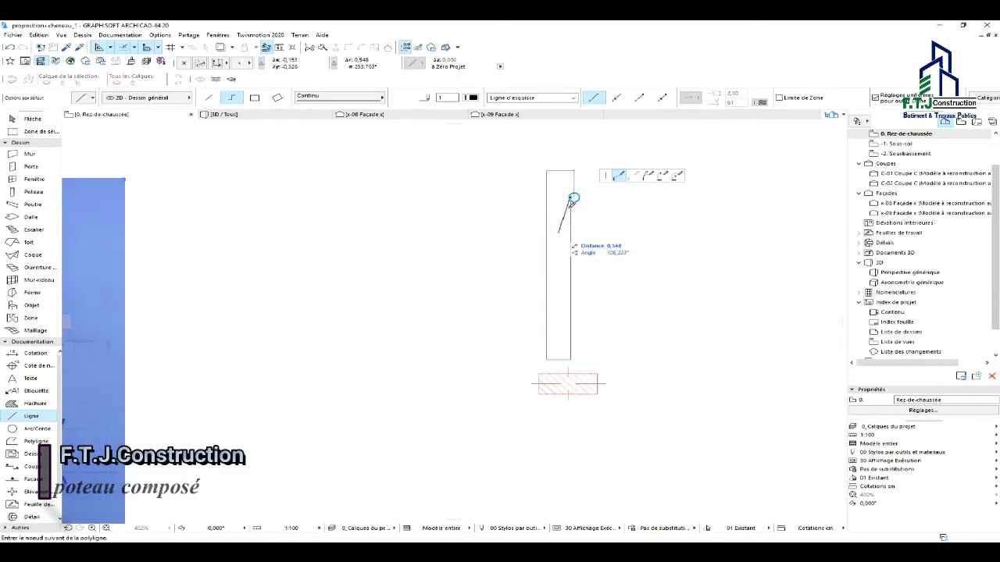
pyautogui.scroll(2, 586, 196)
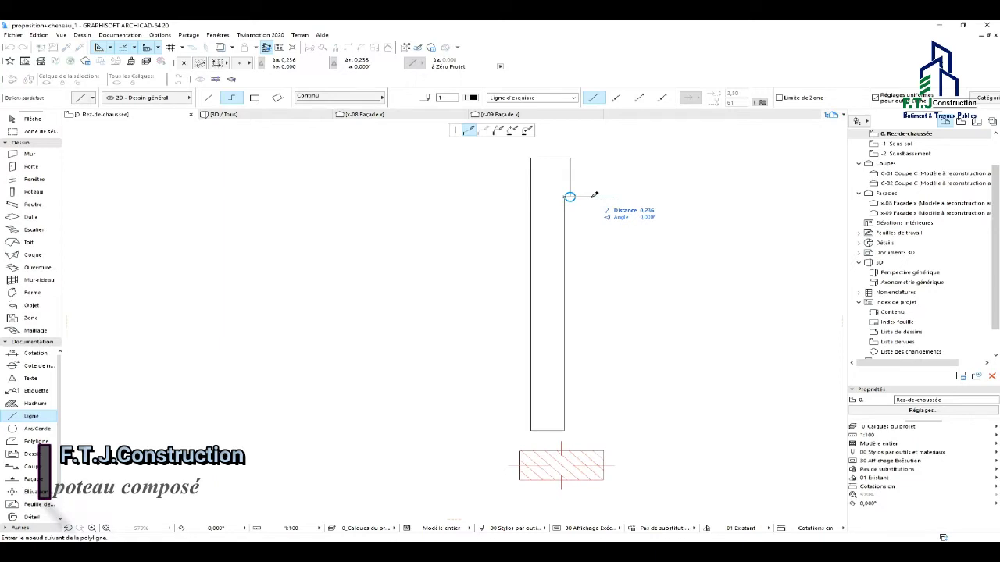
pyautogui.write('00')
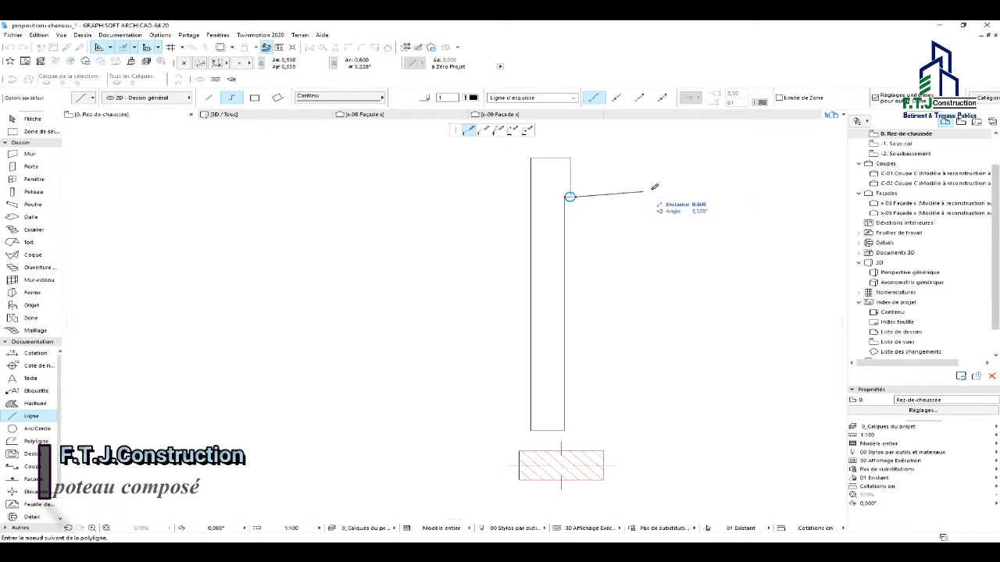
pyautogui.scroll(-3, 660, 186)
pyautogui.scroll(-1, 661, 190)
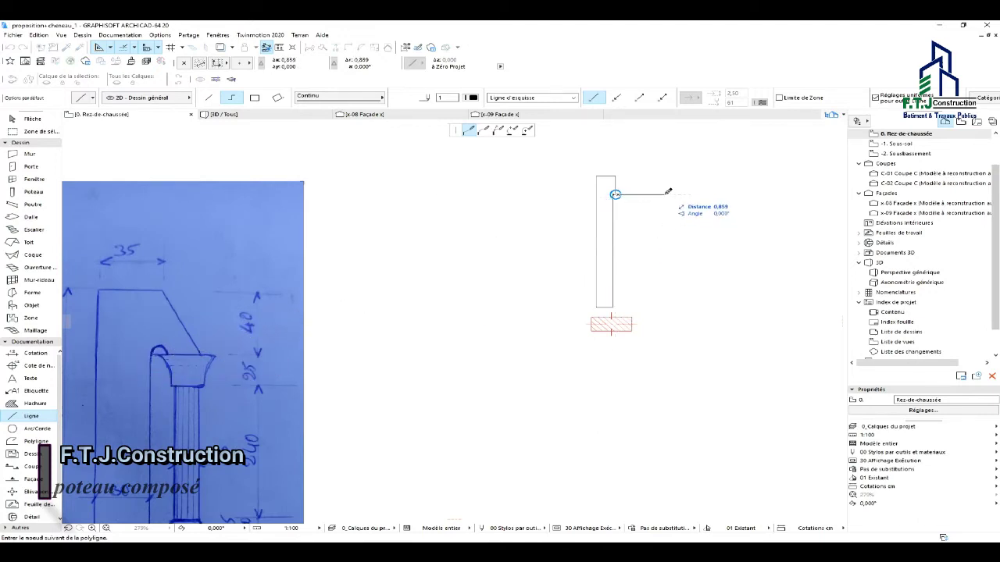
pyautogui.scroll(1, 681, 196)
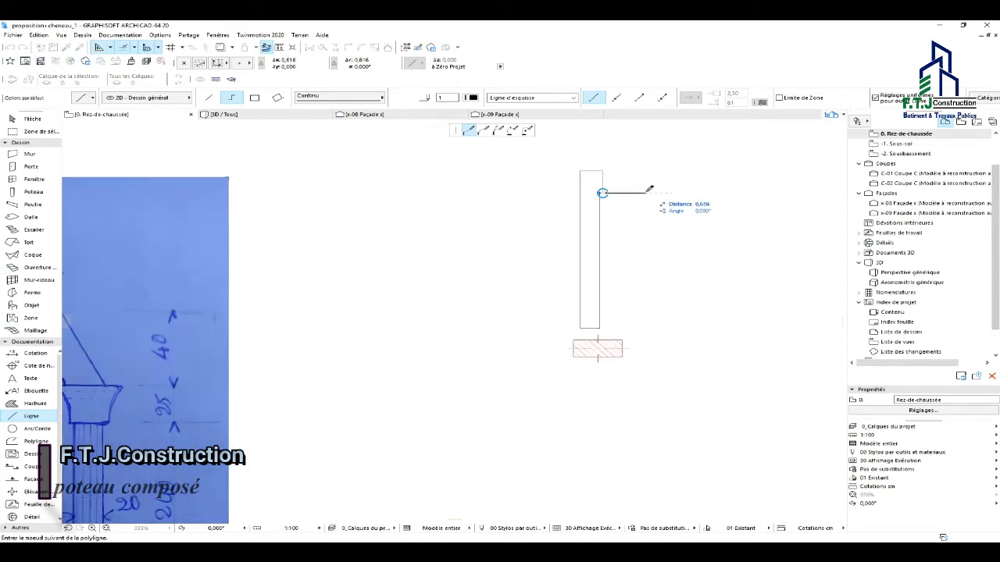
pyautogui.write('0')
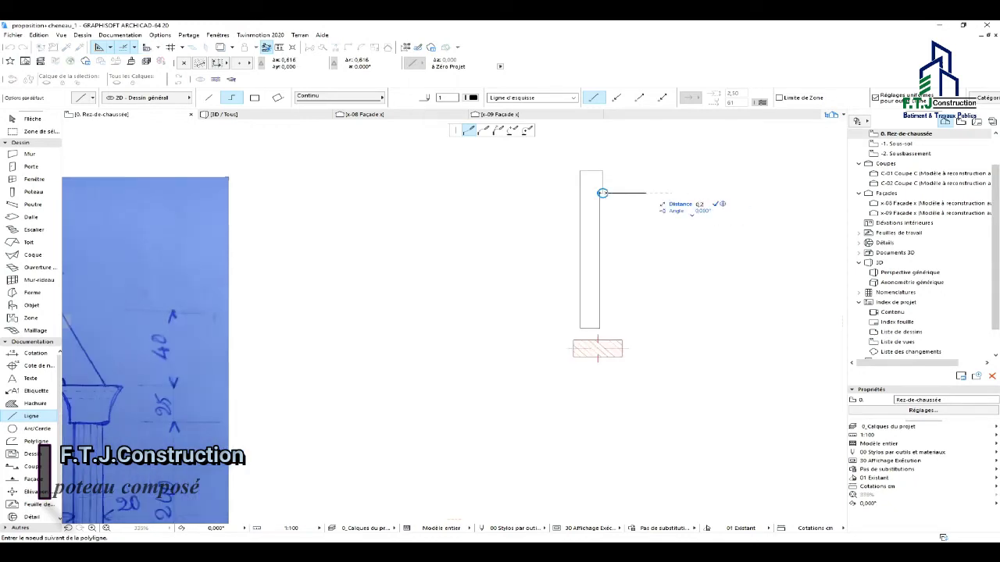
pyautogui.write(',2')
pyautogui.press('Return')
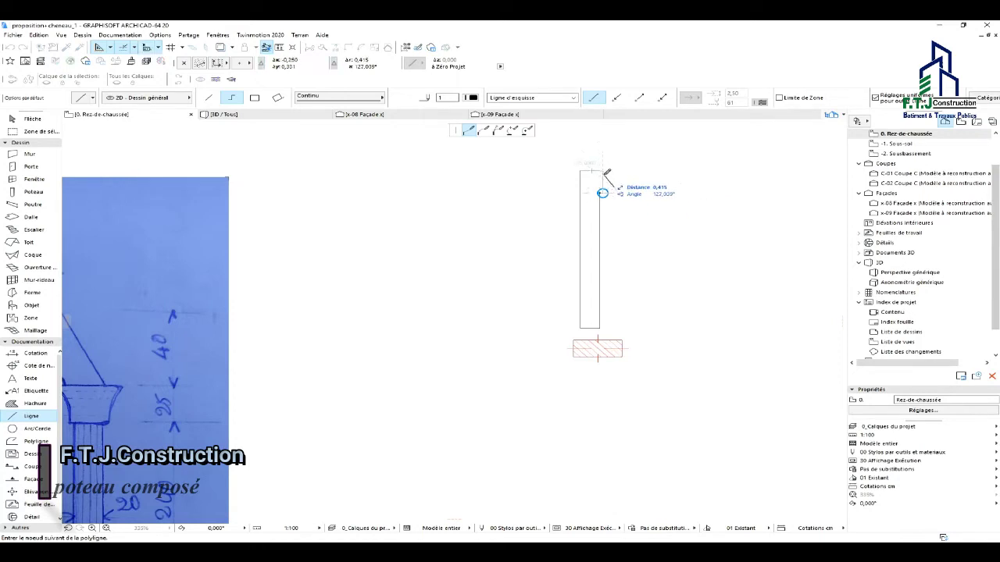
# Add a sloping line from the segment's outer end to the outline's top corner and end the line chain.
pyautogui.scroll(2, 605, 167)
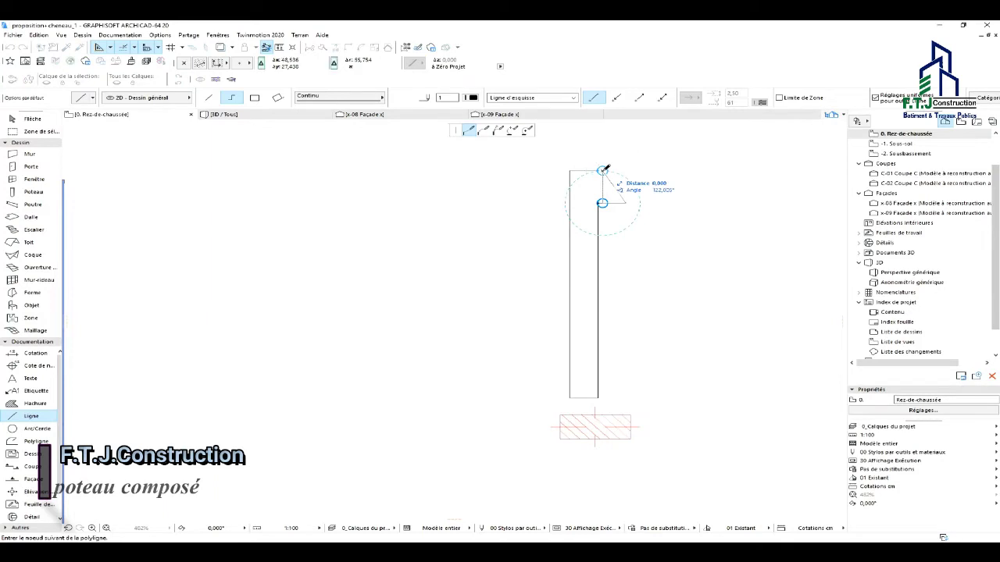
pyautogui.click(605, 168)
pyautogui.scroll(2, 615, 213)
pyautogui.press('Escape')
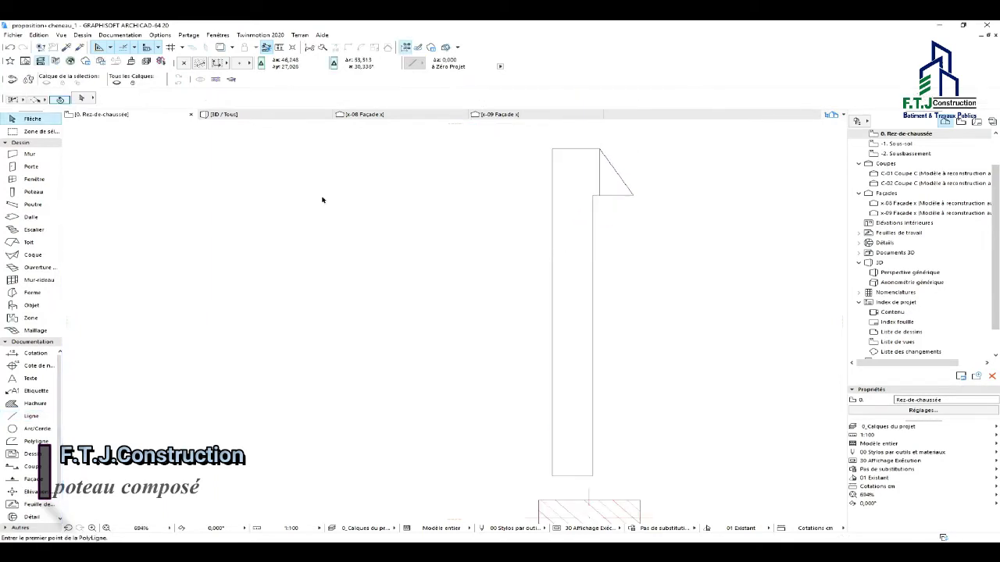
# Select the upright's outline and move its outer notch node about 0.05 outward along the horizontal guide line.
pyautogui.scroll(5, 594, 195)
pyautogui.click(614, 196)
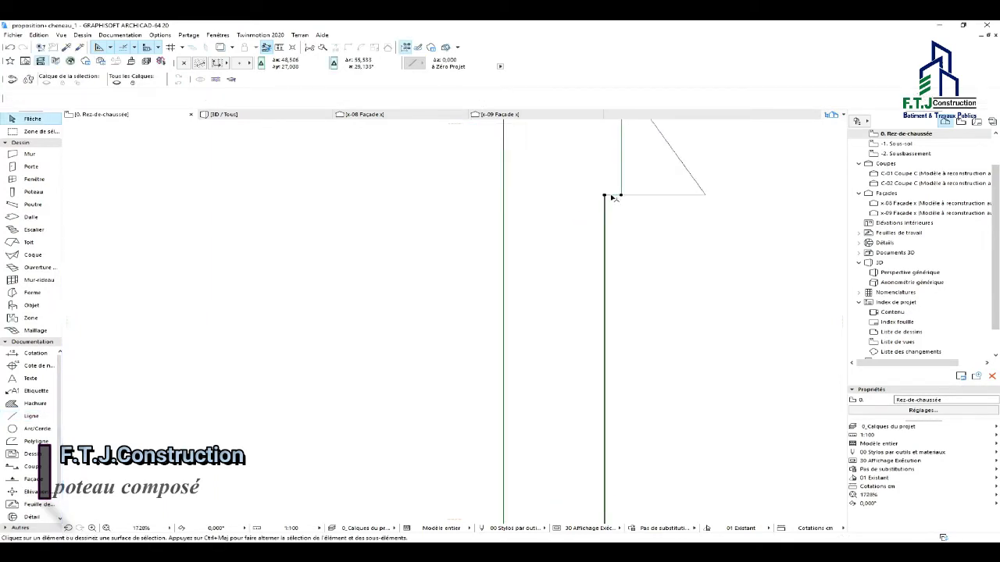
pyautogui.scroll(-2, 617, 207)
pyautogui.scroll(2, 627, 185)
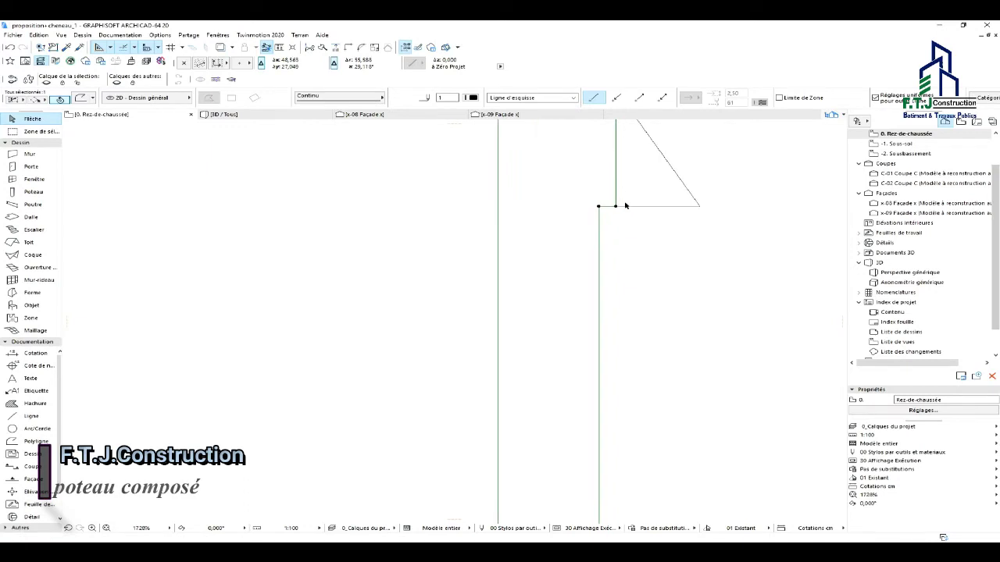
pyautogui.click(632, 207)
pyautogui.click(627, 223)
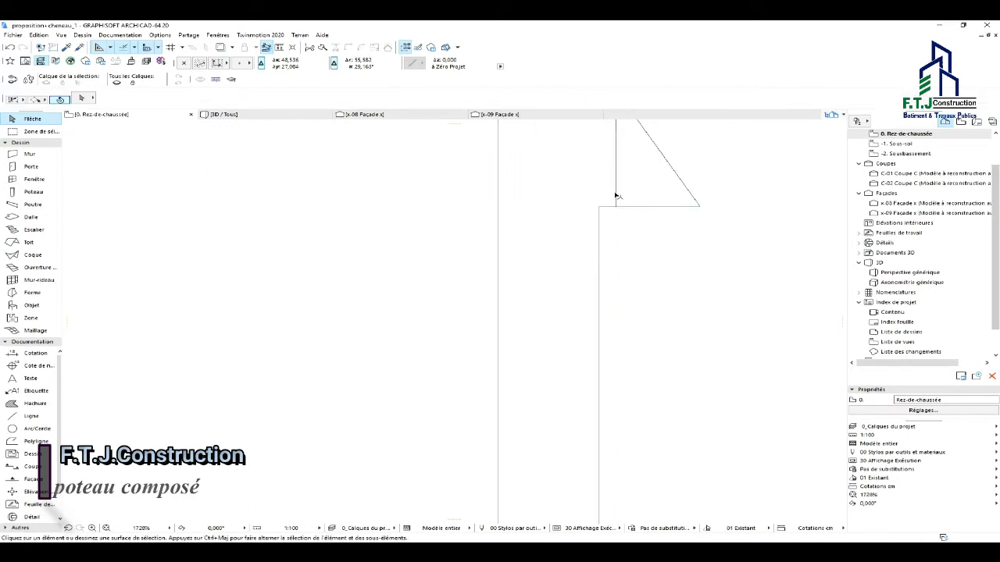
pyautogui.click(616, 197)
pyautogui.click(617, 206)
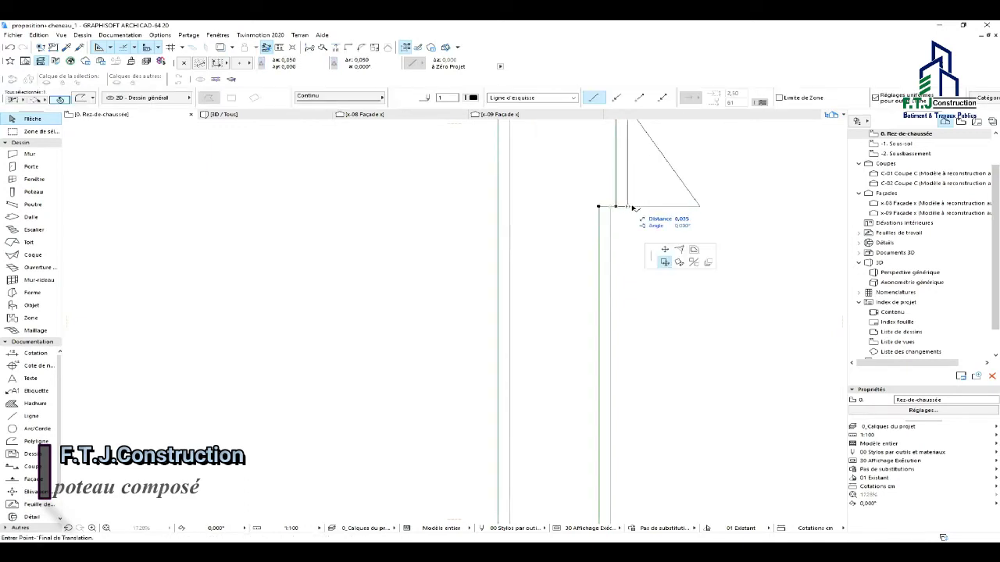
pyautogui.click(468, 130)
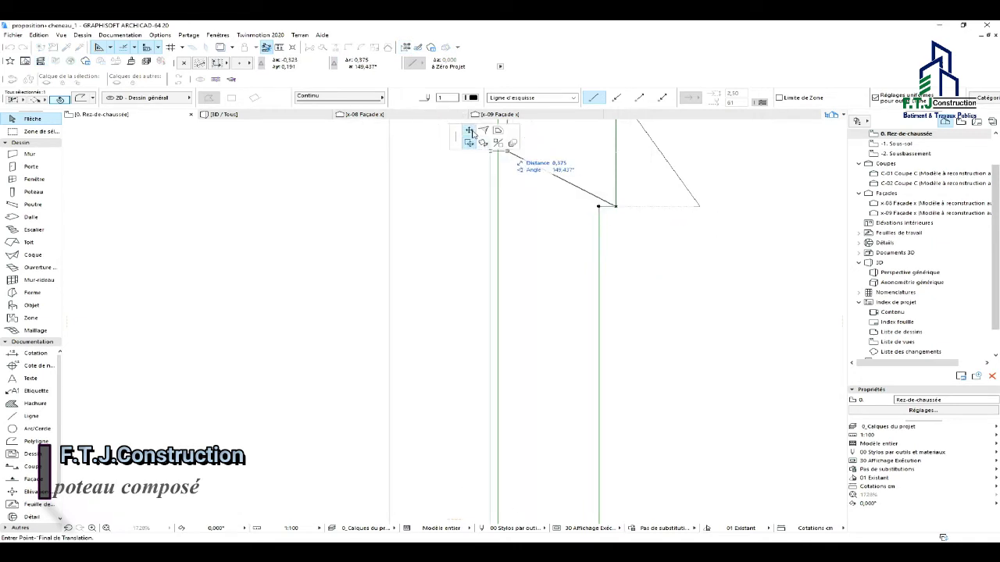
pyautogui.click(633, 205)
pyautogui.scroll(-2, 632, 202)
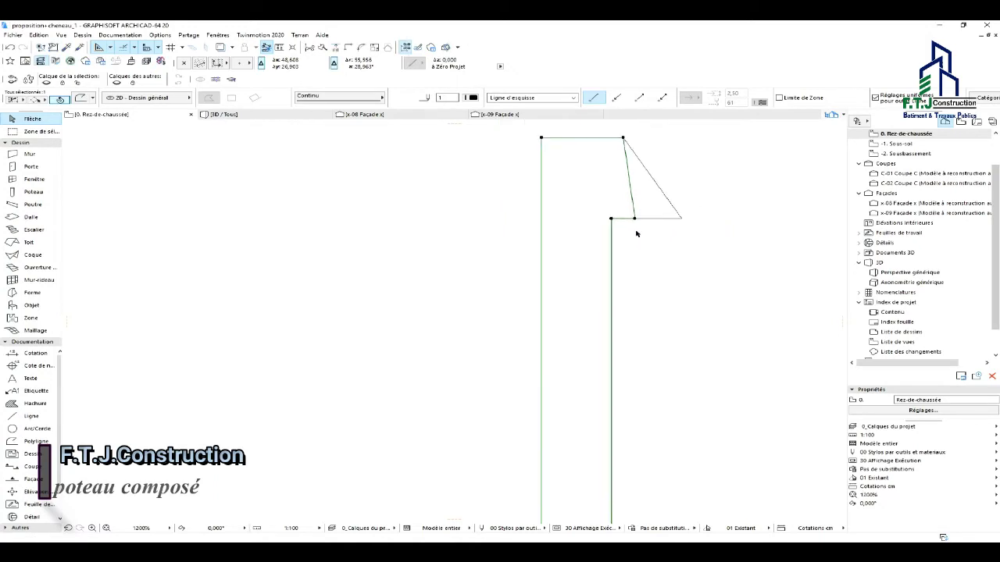
# Insert a node on the outline's edge above the notch and place it at the outer tip of the sloping line.
pyautogui.click(632, 192)
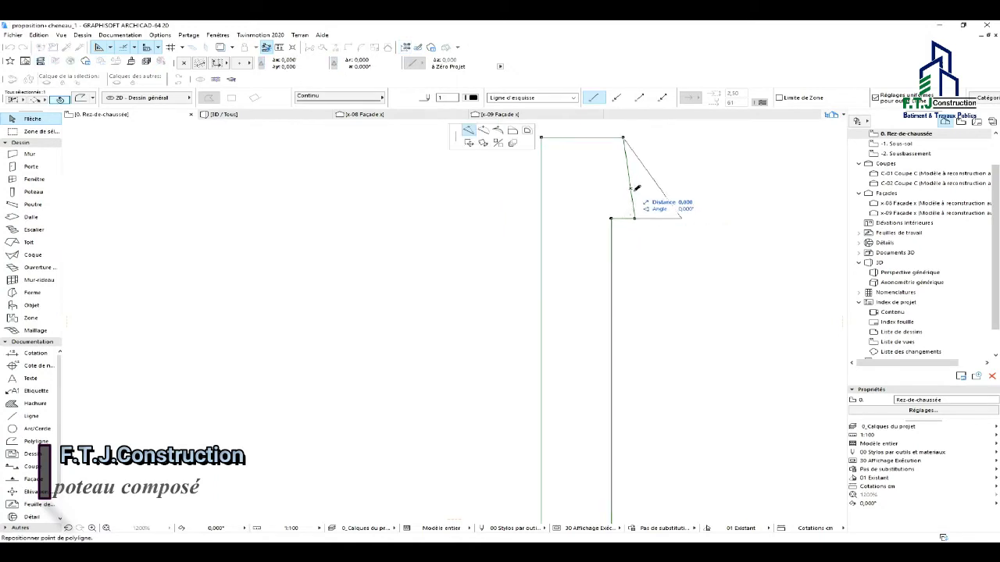
pyautogui.click(683, 217)
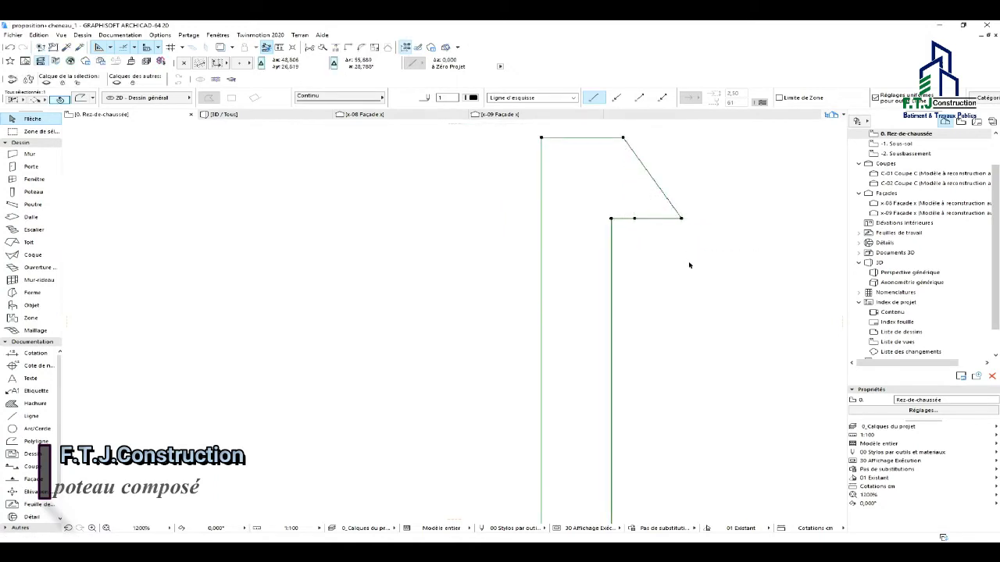
pyautogui.click(706, 208)
# Select the separate horizontal and sloping lines at the upright's head, excluding the outline polyline.
pyautogui.moveTo(674, 207); pyautogui.dragTo(644, 221)
pyautogui.click(646, 187)
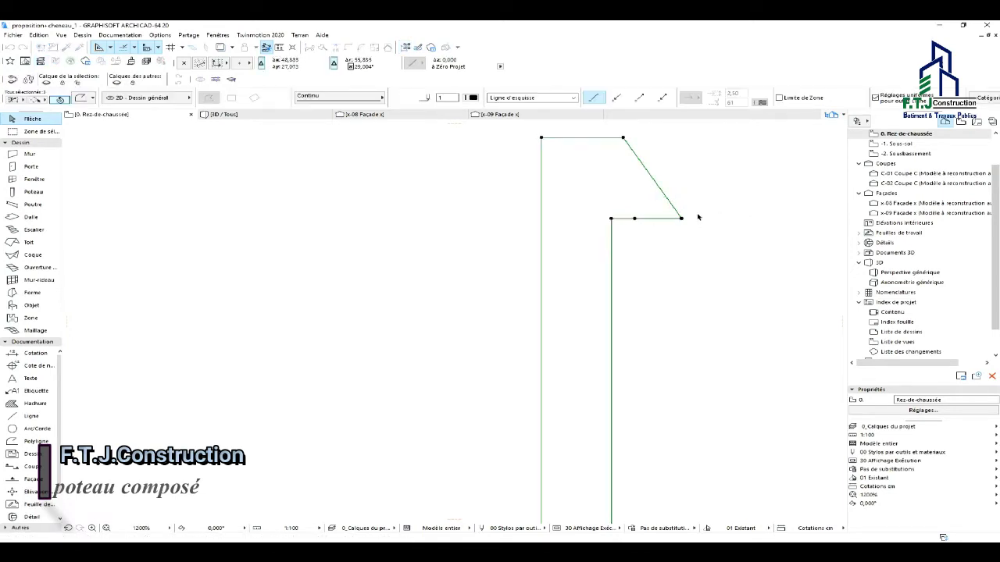
pyautogui.keyDown('shift'); pyautogui.click(612, 249); pyautogui.keyUp('shift')
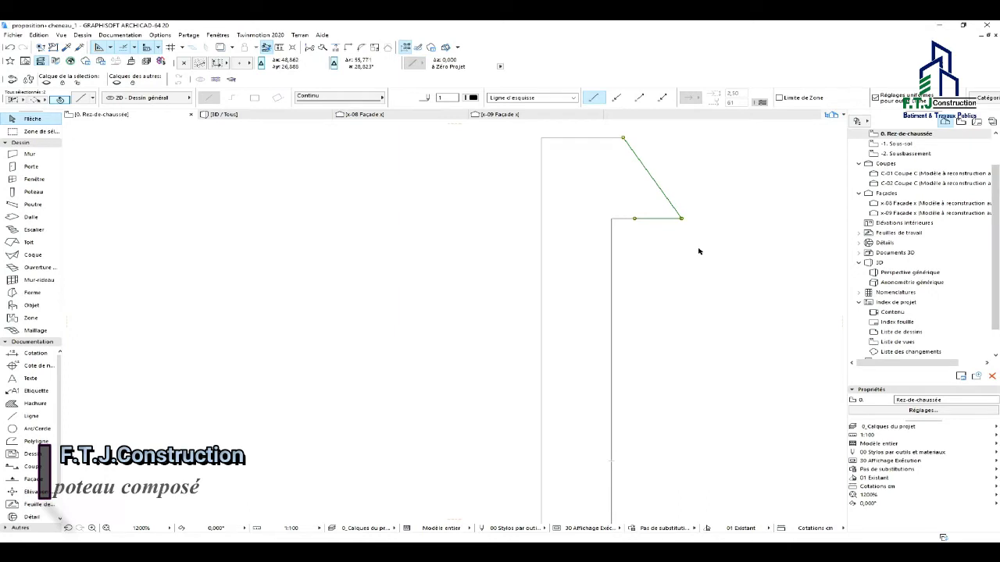
# Inspect the edges of the outline around the inner notch corner.
pyautogui.click(654, 232)
pyautogui.click(630, 223)
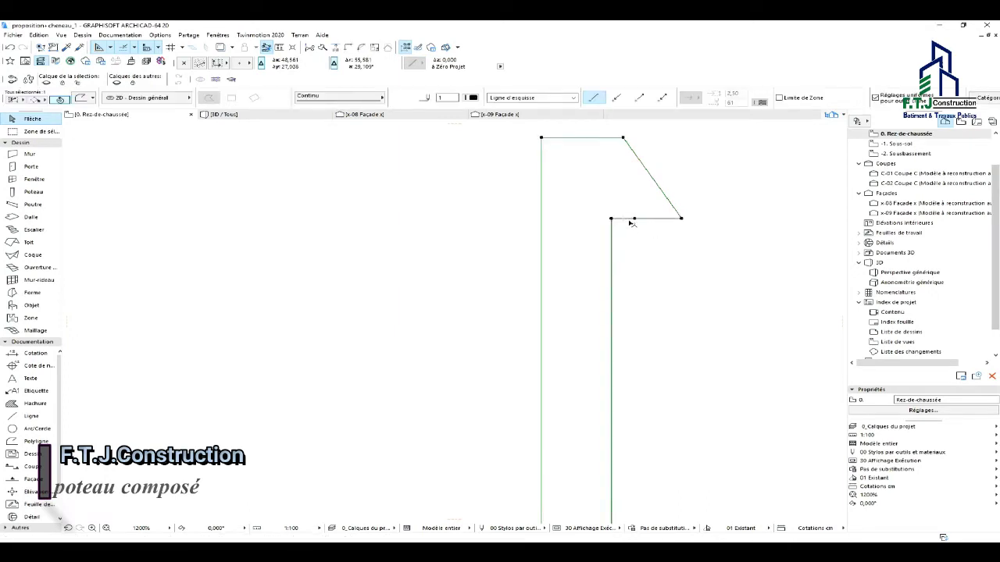
pyautogui.click(628, 224)
pyautogui.scroll(3, 621, 220)
pyautogui.click(621, 218)
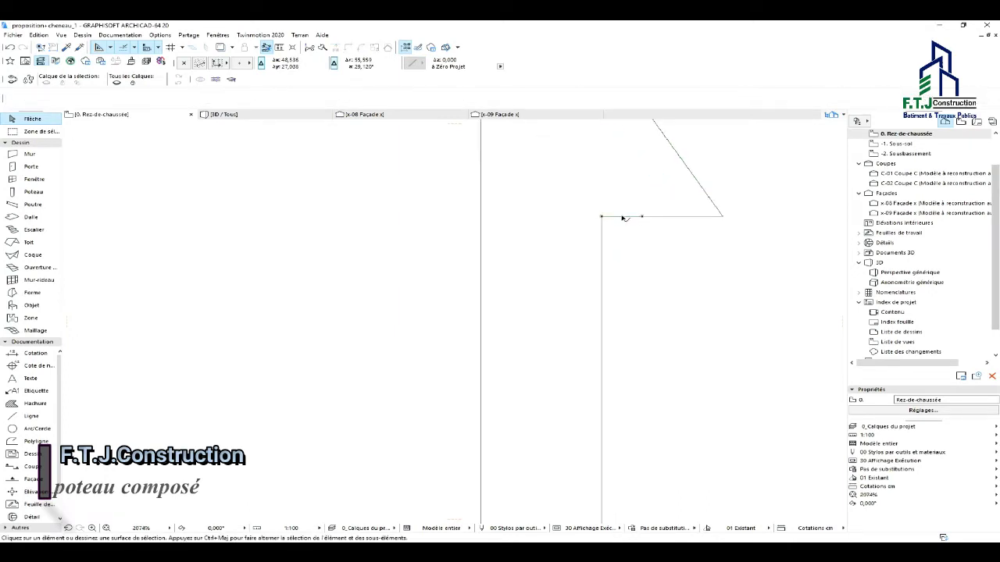
pyautogui.scroll(-1, 645, 236)
pyautogui.click(699, 246)
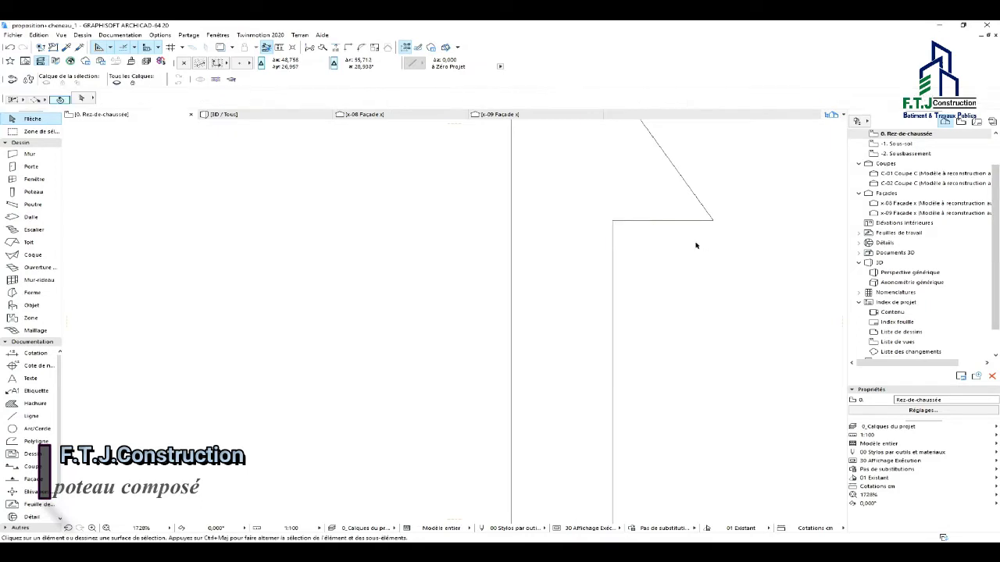
# Curve the short horizontal edge at the outline's inner notch corner upward into an arc of 0.050 radius.
pyautogui.click(626, 222)
pyautogui.scroll(-7, 617, 235)
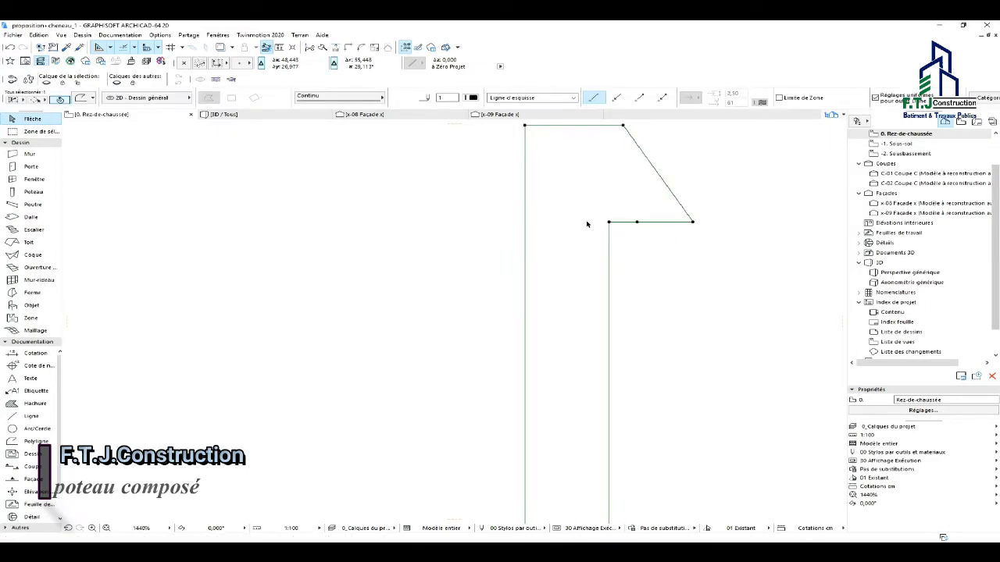
pyautogui.scroll(2, 585, 235)
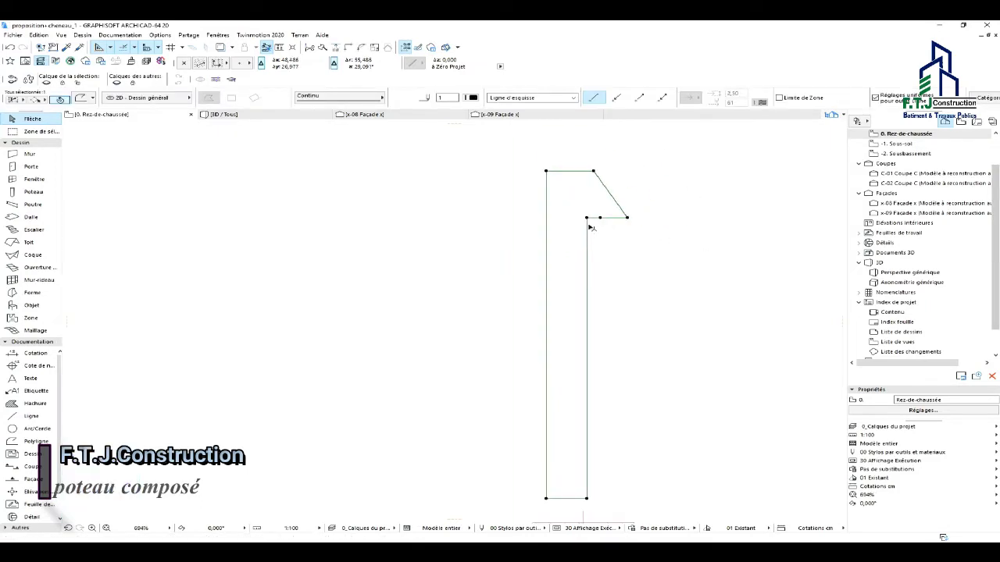
pyautogui.scroll(-7, 628, 199)
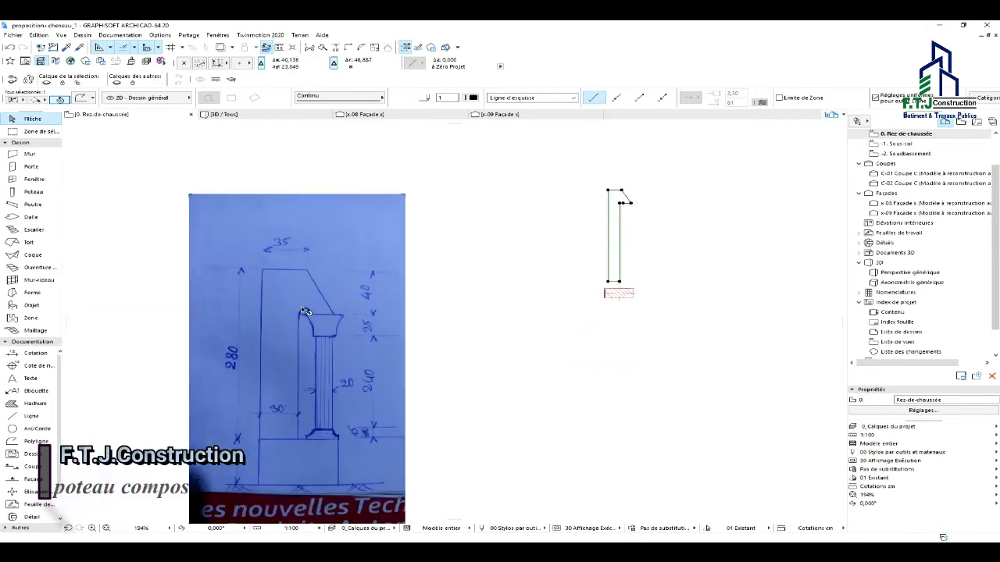
pyautogui.scroll(10, 624, 204)
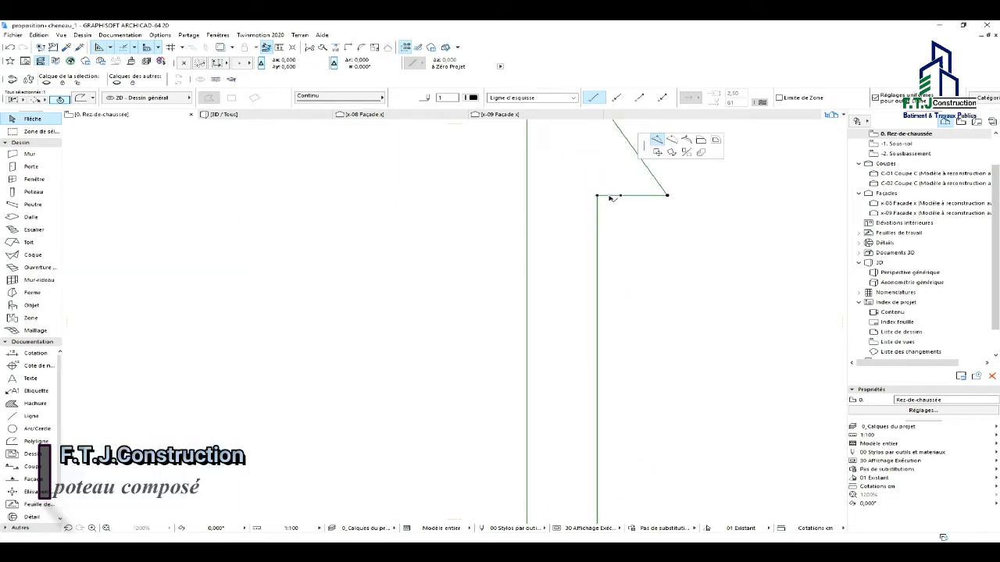
pyautogui.click(610, 197)
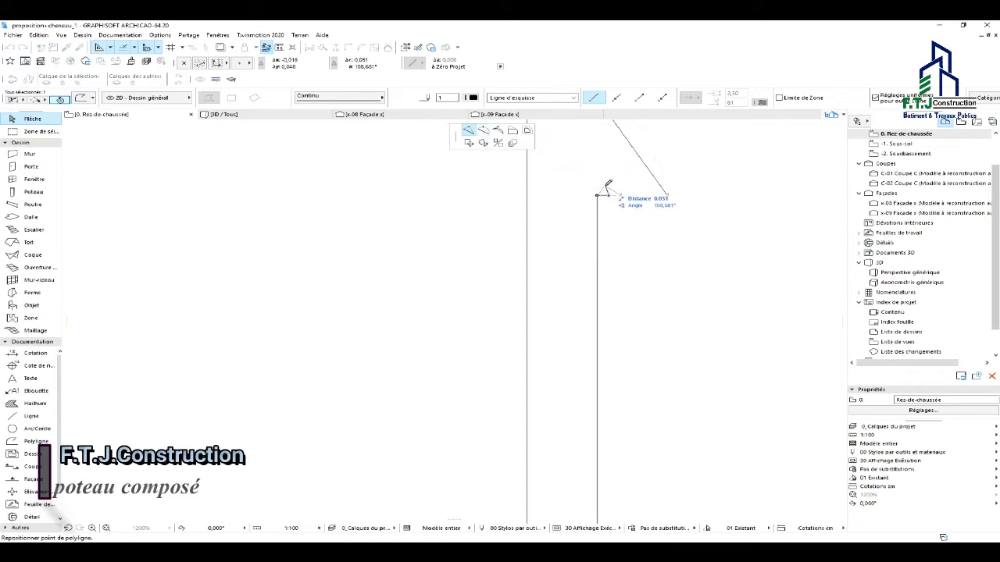
pyautogui.click(483, 131)
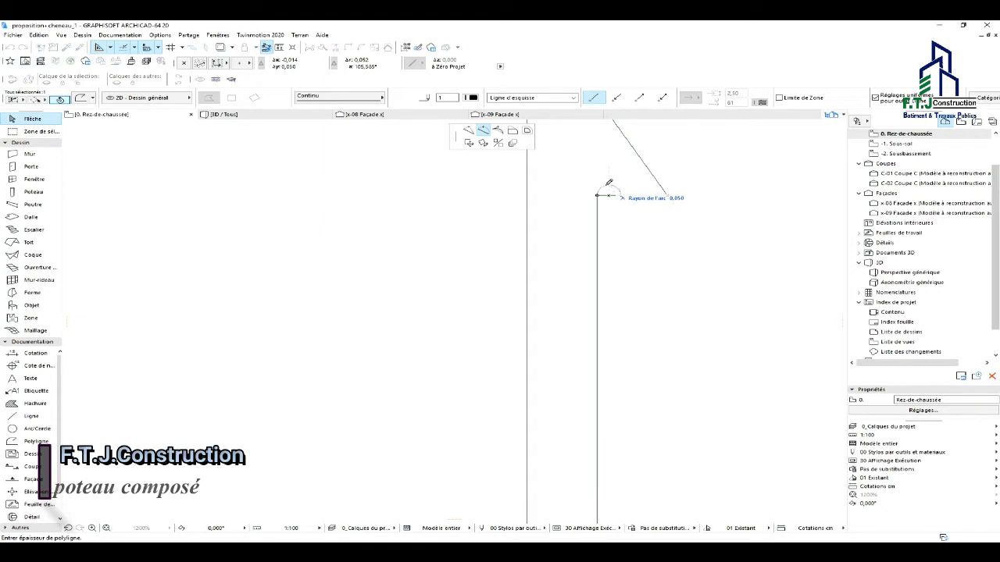
pyautogui.click(608, 184)
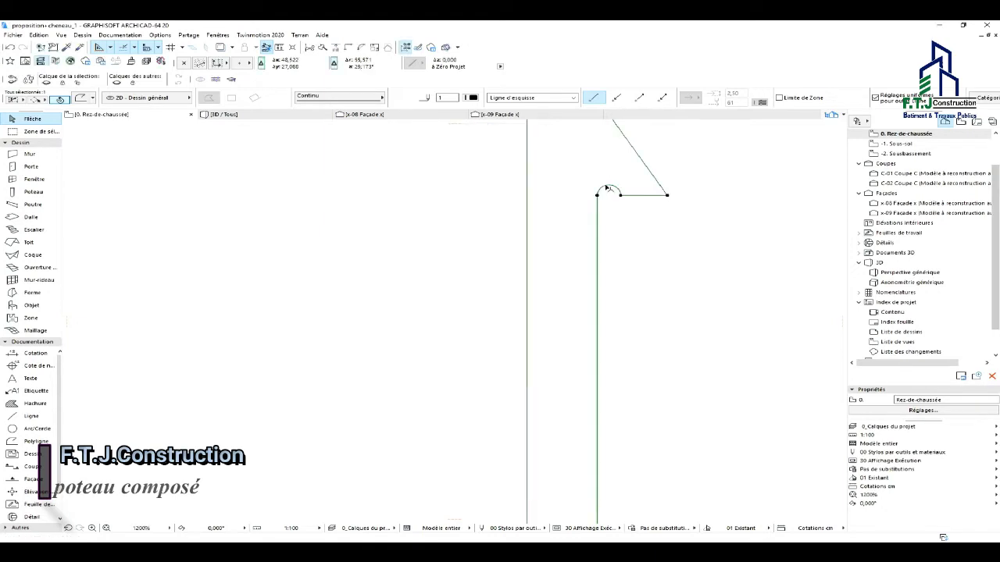
pyautogui.click(640, 240)
# Choose the Polyline tool and examine the dimensions of the small column beside the upright in the hand sketch.
pyautogui.scroll(-6, 522, 186)
pyautogui.scroll(-3, 580, 202)
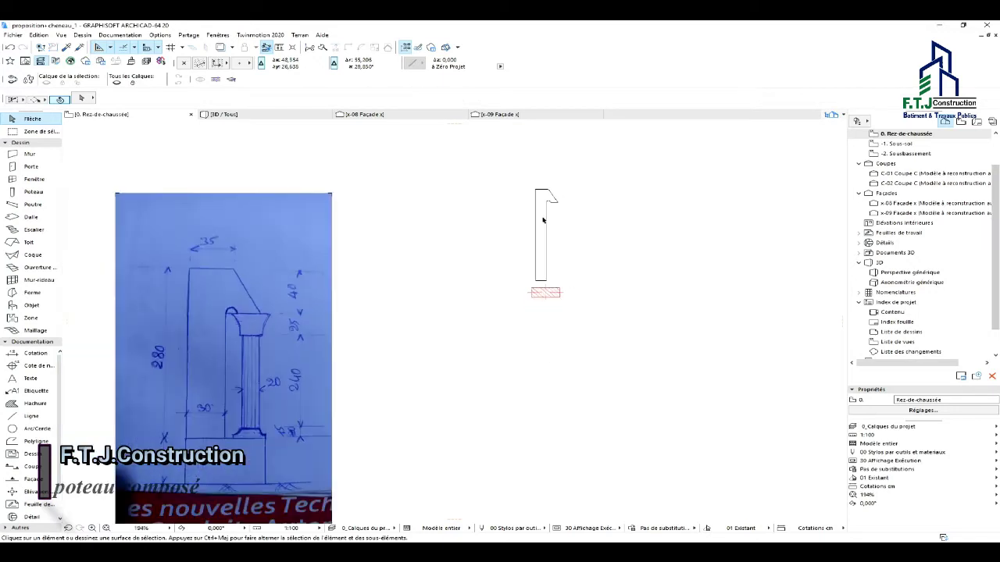
pyautogui.scroll(1, 548, 275)
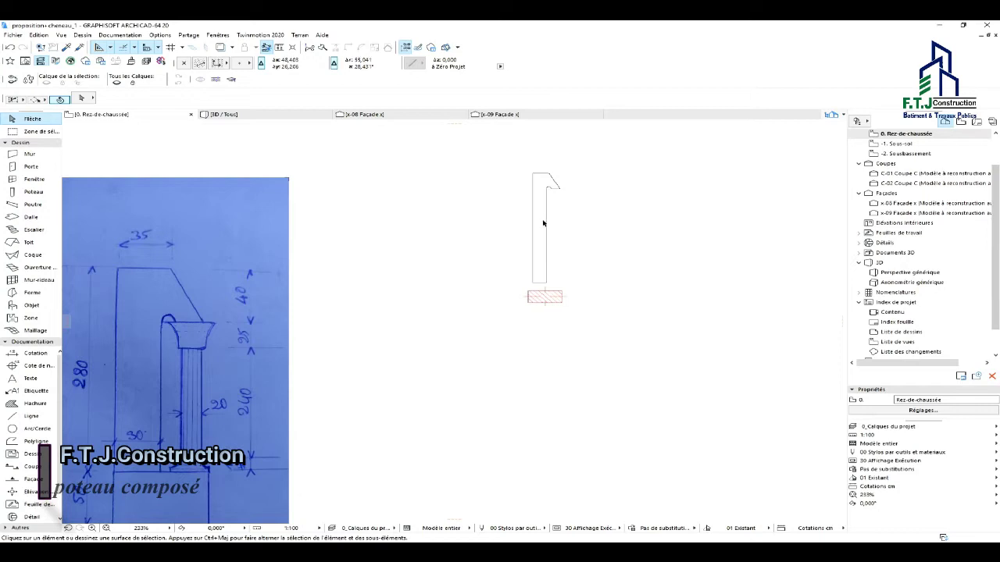
pyautogui.scroll(-1, 558, 187)
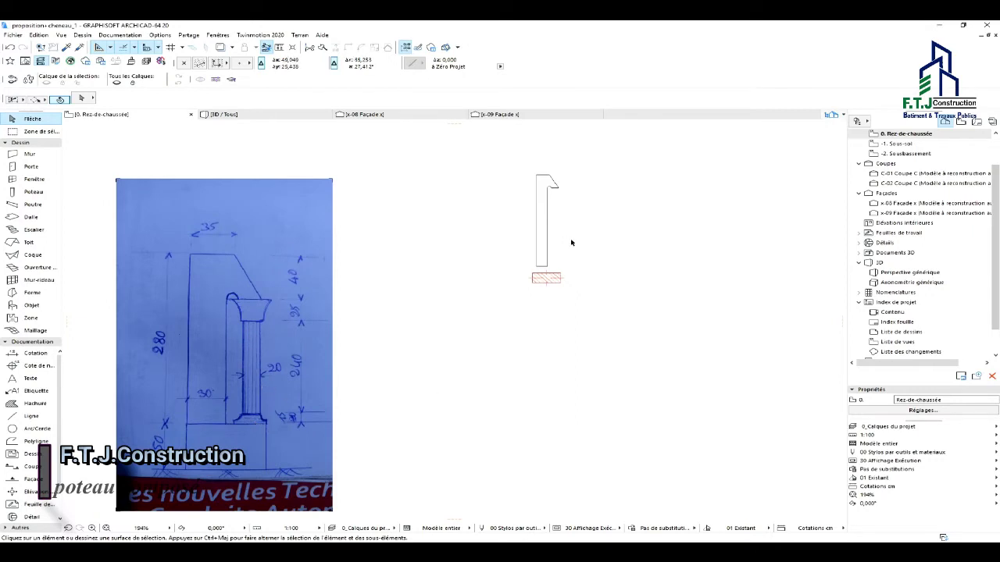
pyautogui.click(30, 442)
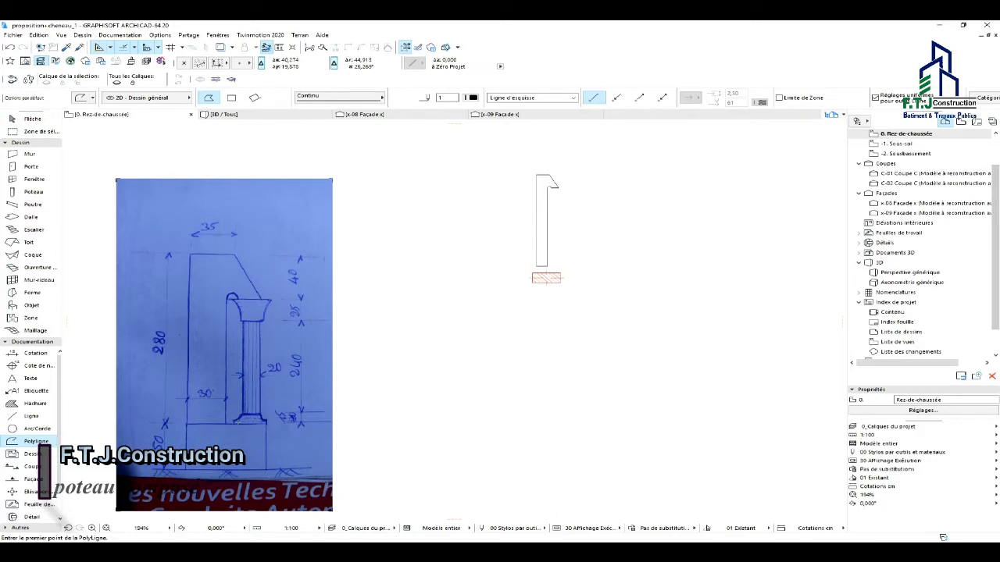
pyautogui.scroll(1, 263, 423)
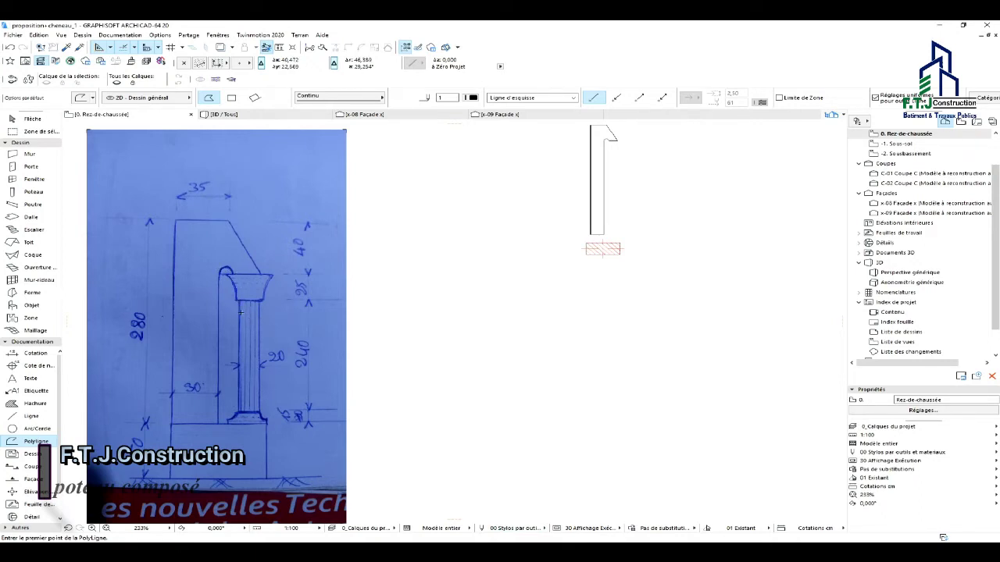
pyautogui.scroll(-3, 264, 405)
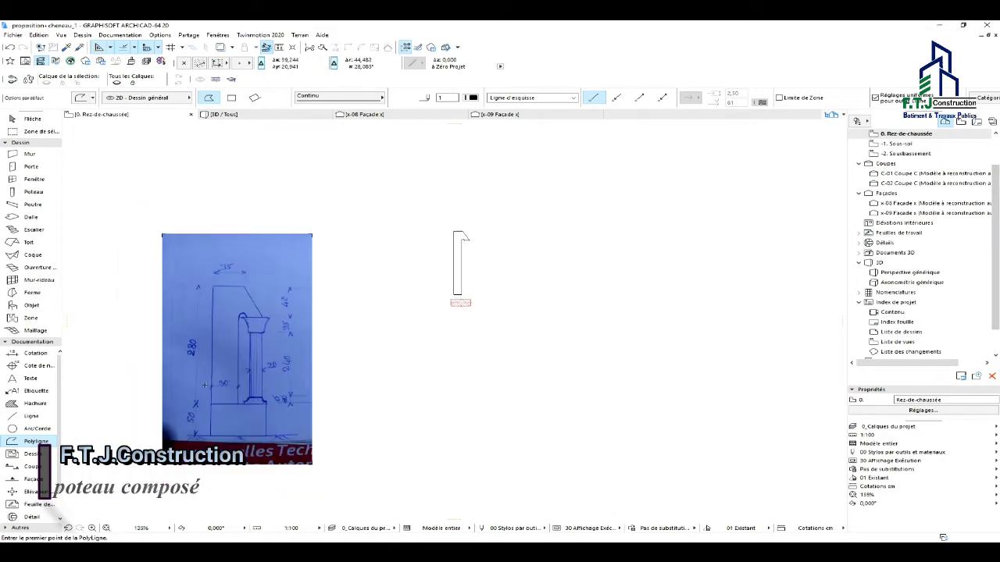
pyautogui.scroll(2, 242, 414)
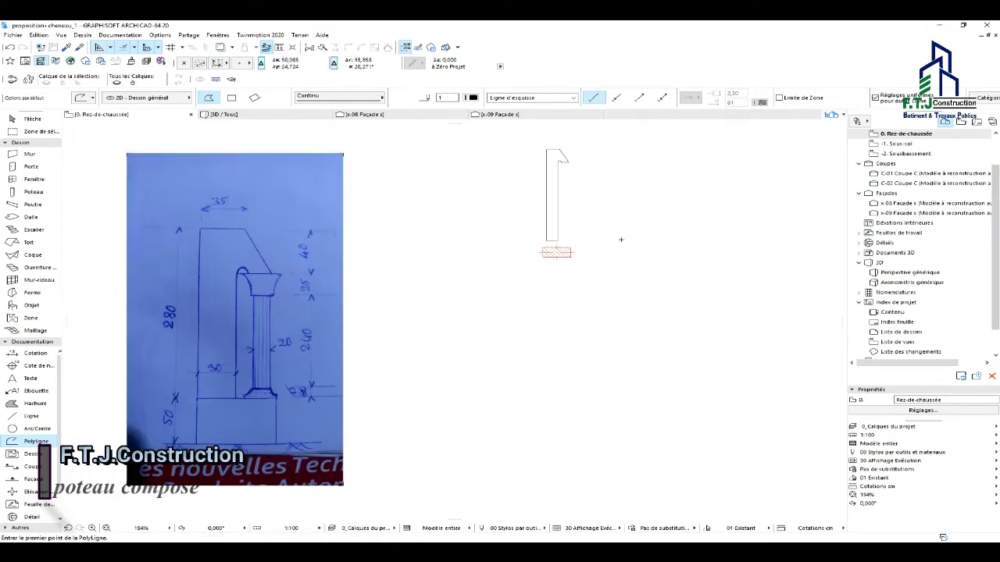
pyautogui.scroll(1, 623, 245)
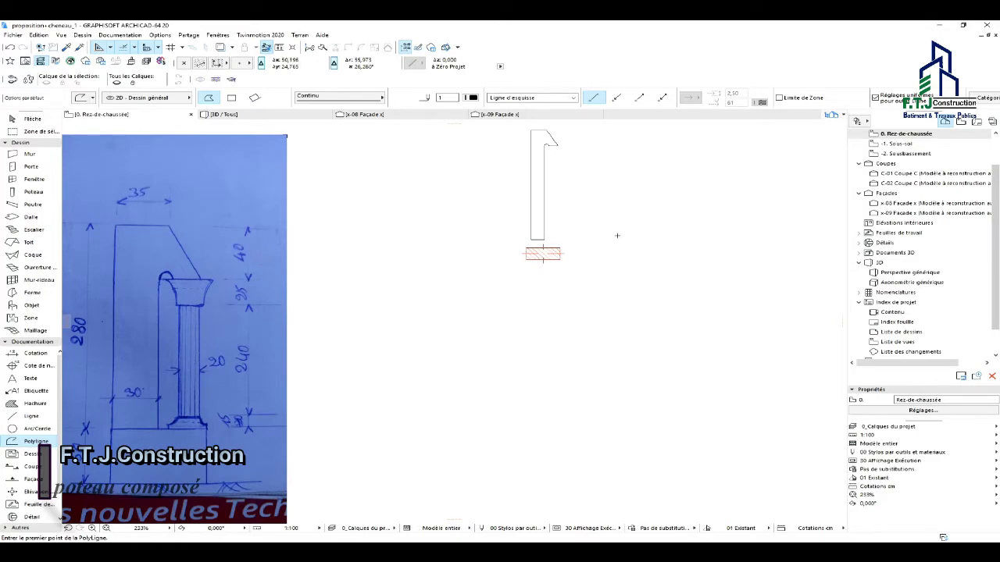
pyautogui.click(616, 241)
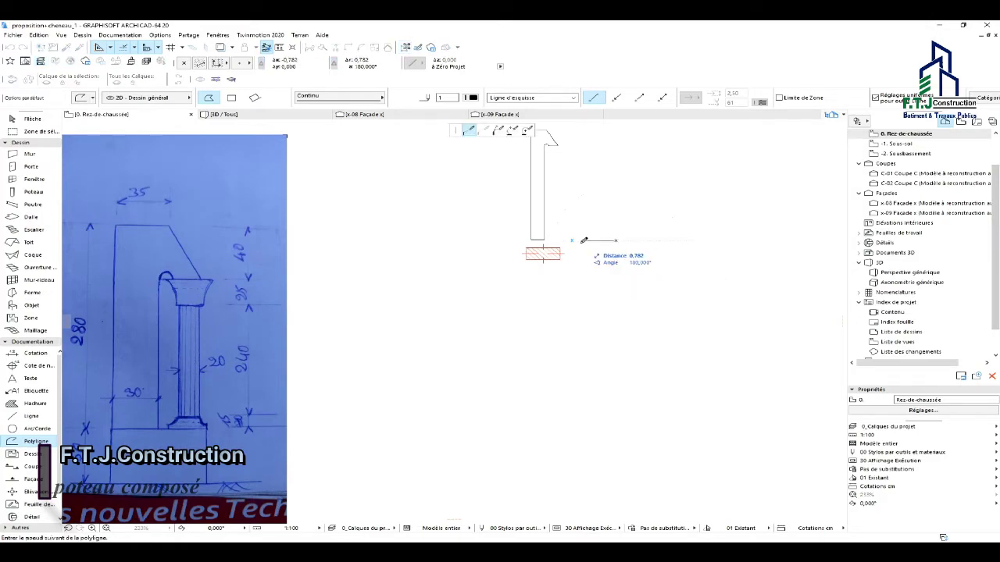
pyautogui.write('0')
pyautogui.press('Return')
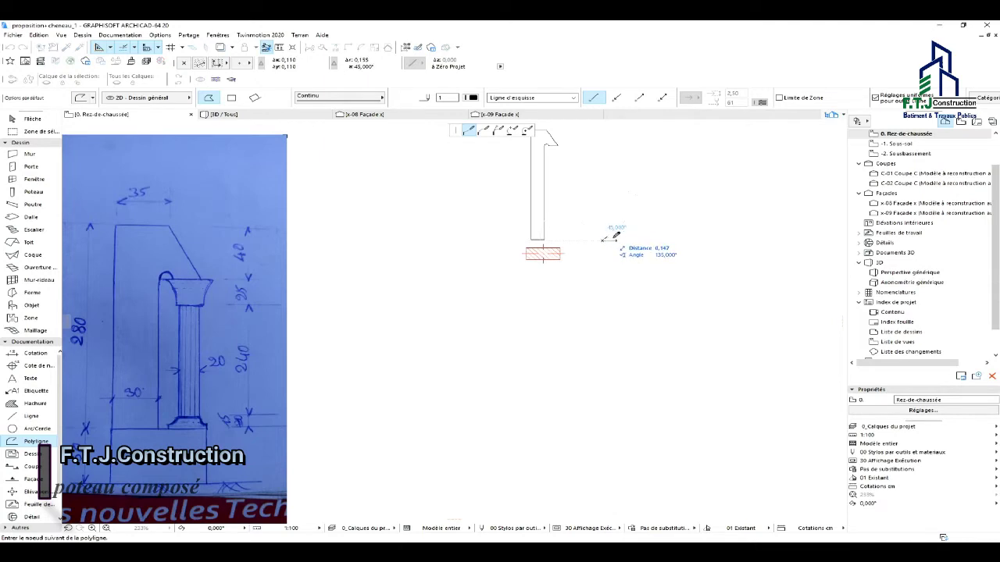
# Draw a closed rectangle 0.3 wide beside the upright as the base of the small column.
pyautogui.click(231, 97)
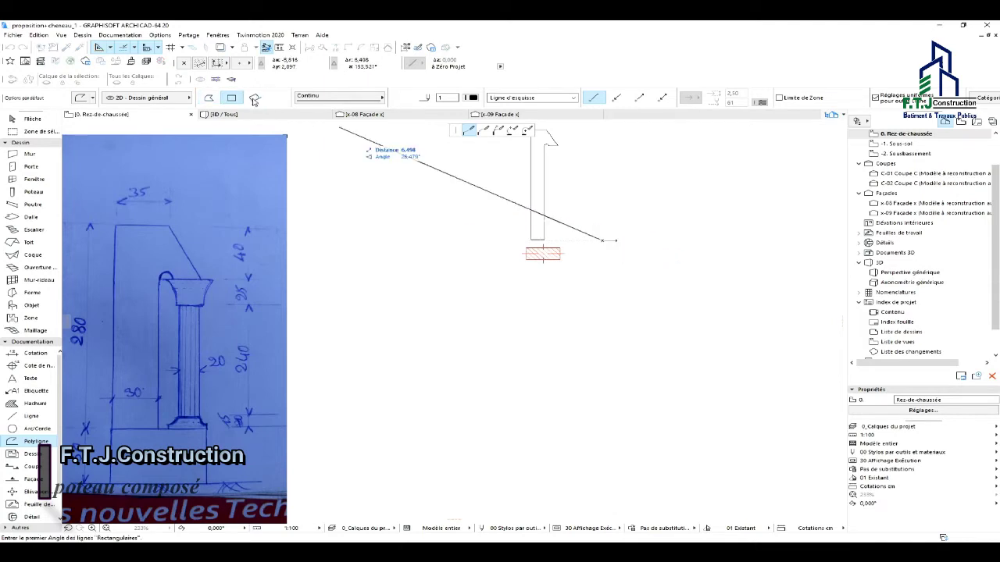
pyautogui.click(616, 240)
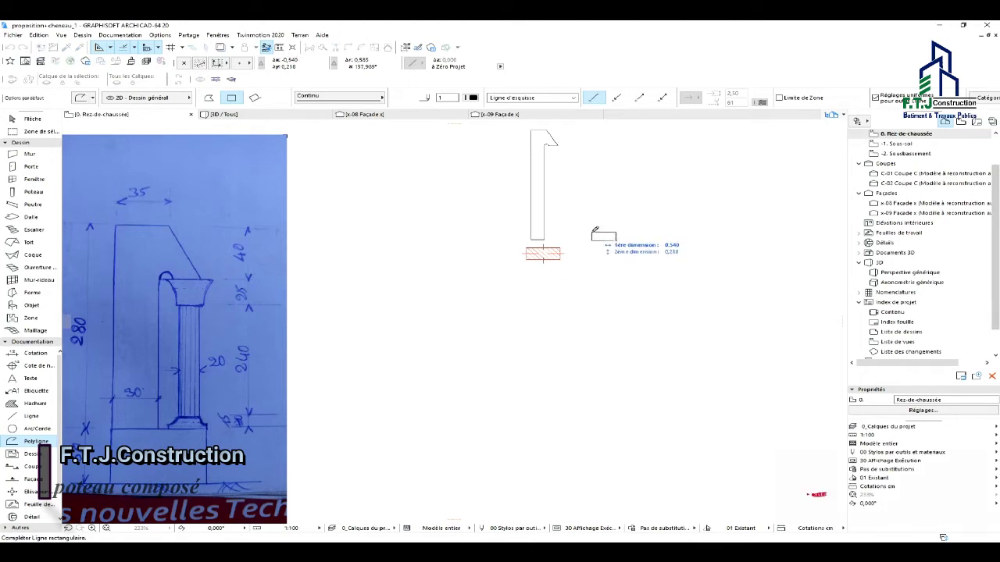
pyautogui.write('0,3')
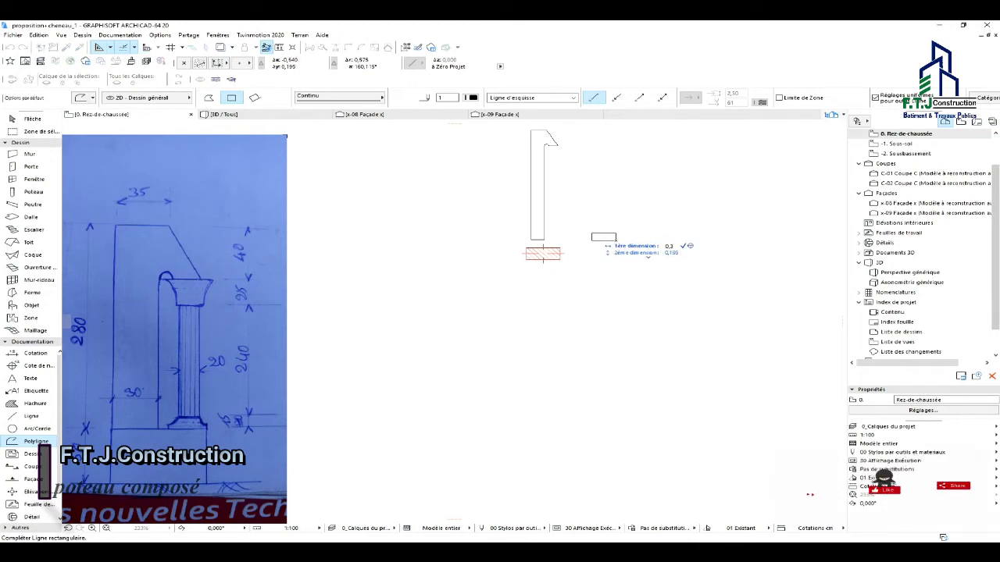
pyautogui.press('Tab')
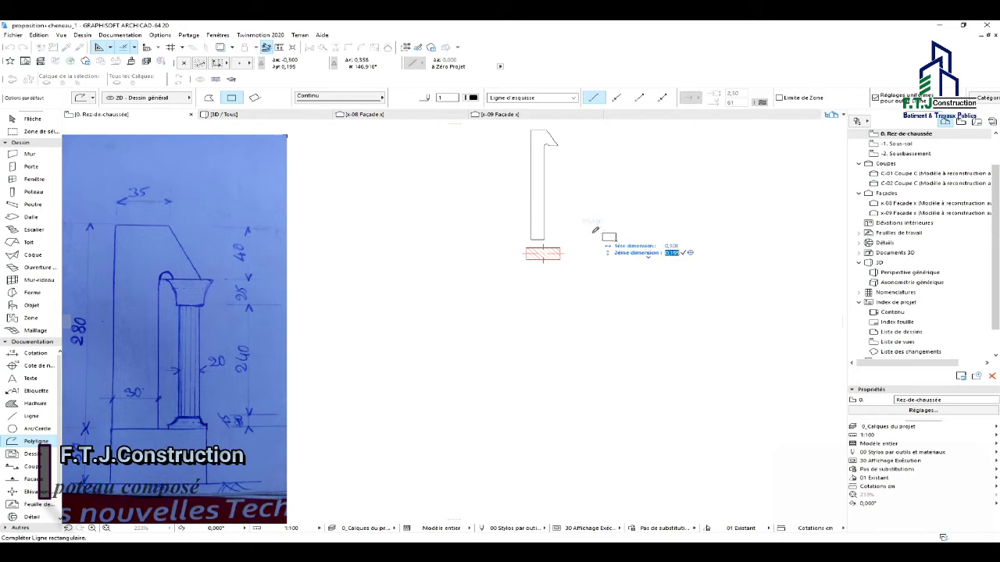
pyautogui.write('0,1')
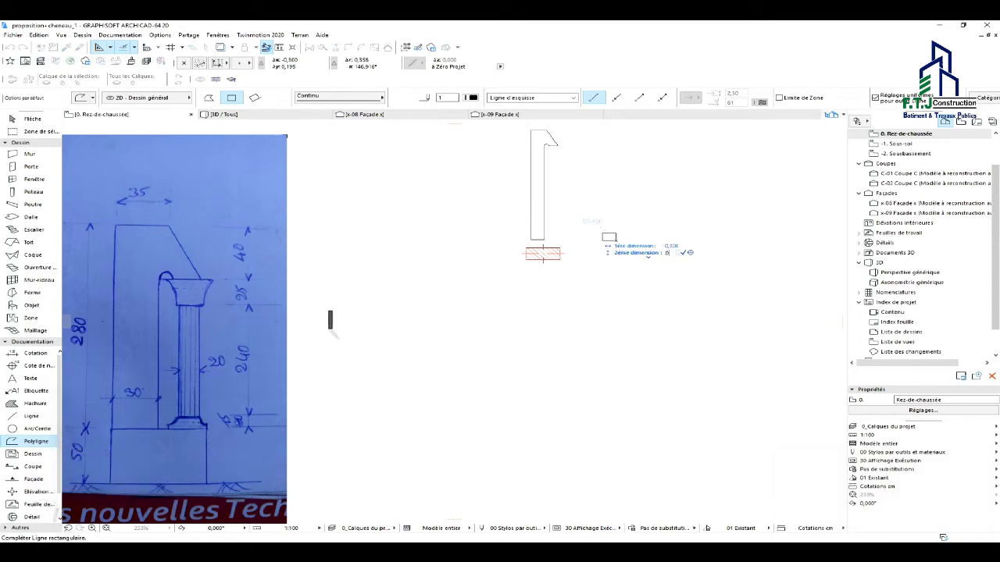
pyautogui.press('Return')
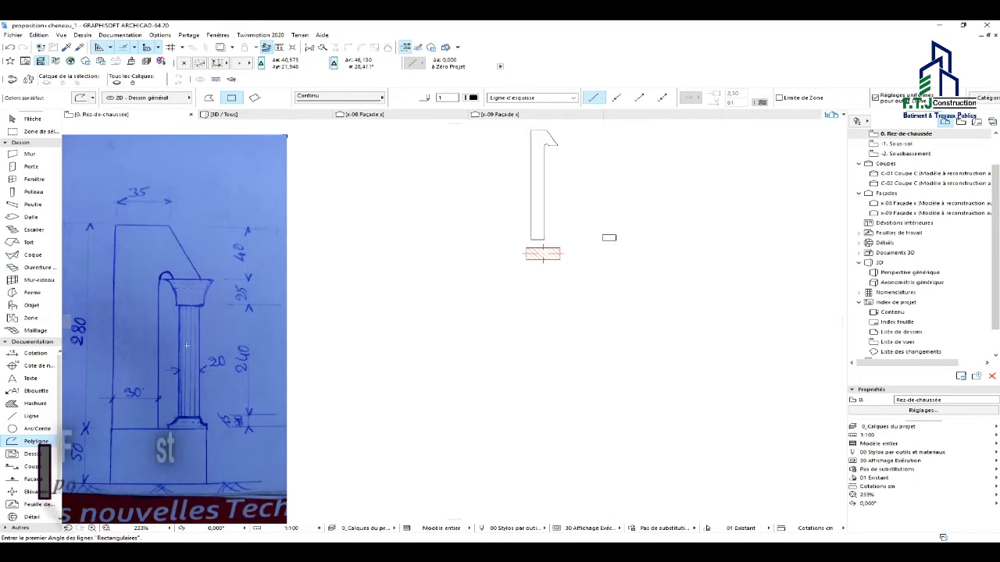
# Draw the small column's shaft as a rectangle 0.2 wide rising from the midpoint of the base's upper edge, taking its height from the hand sketch.
pyautogui.scroll(1, 534, 335)
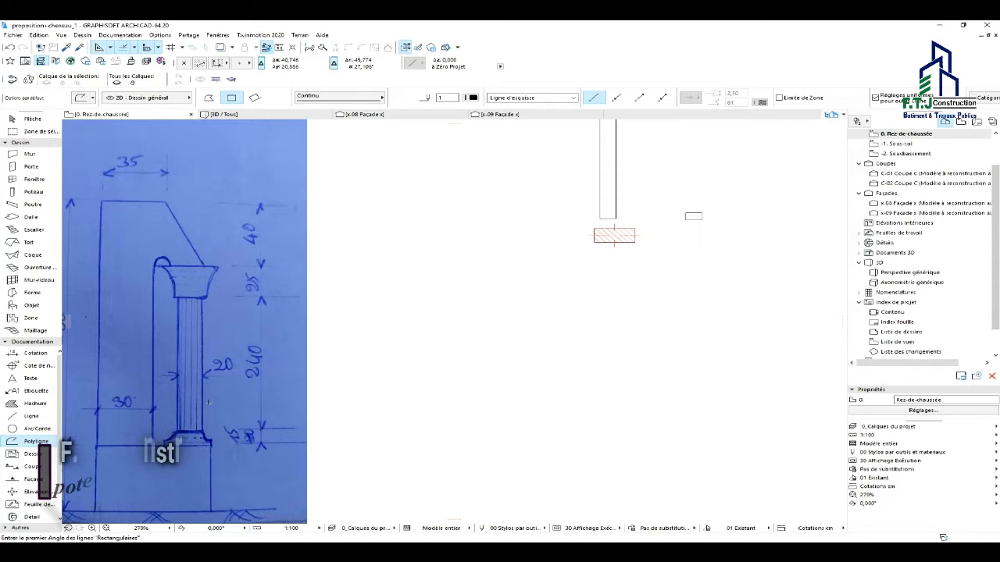
pyautogui.moveTo(710, 187); pyautogui.dragTo(621, 223, button='middle')
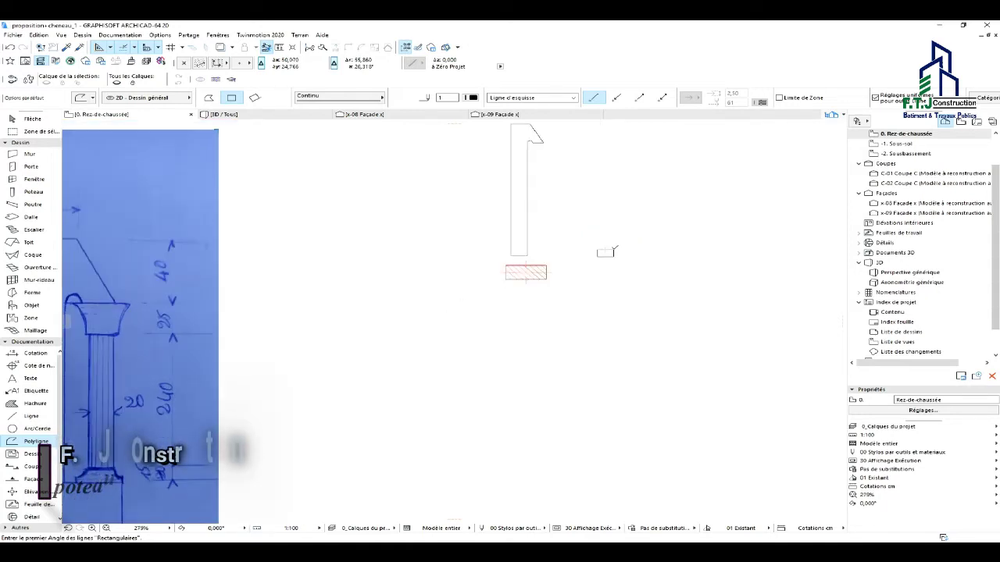
pyautogui.click(605, 251)
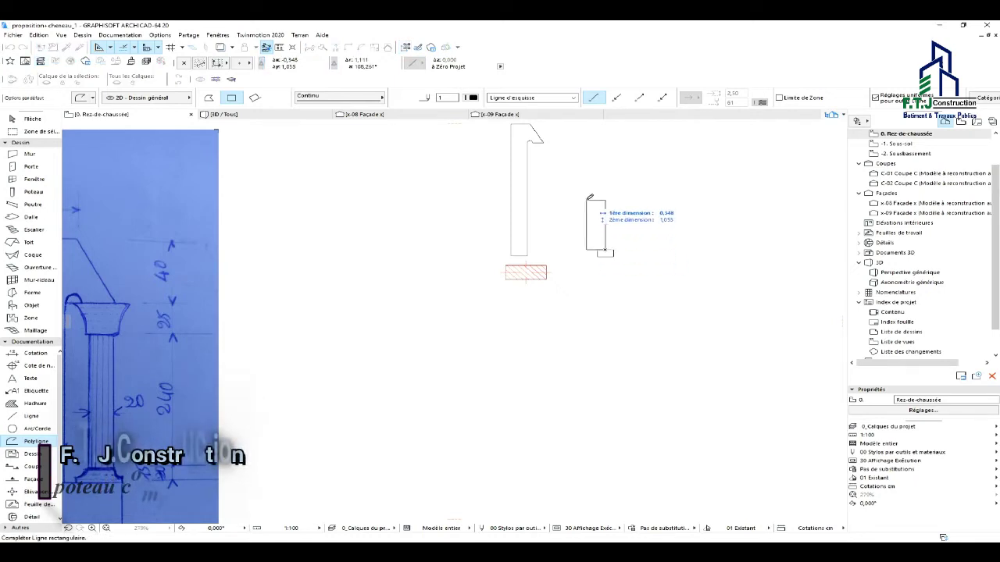
pyautogui.write('0,2')
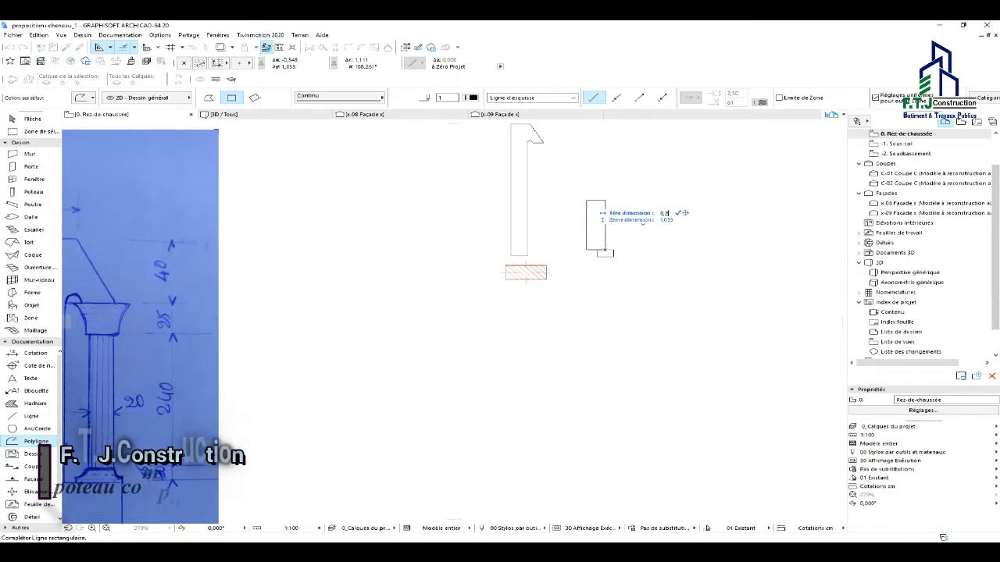
pyautogui.press('Tab')
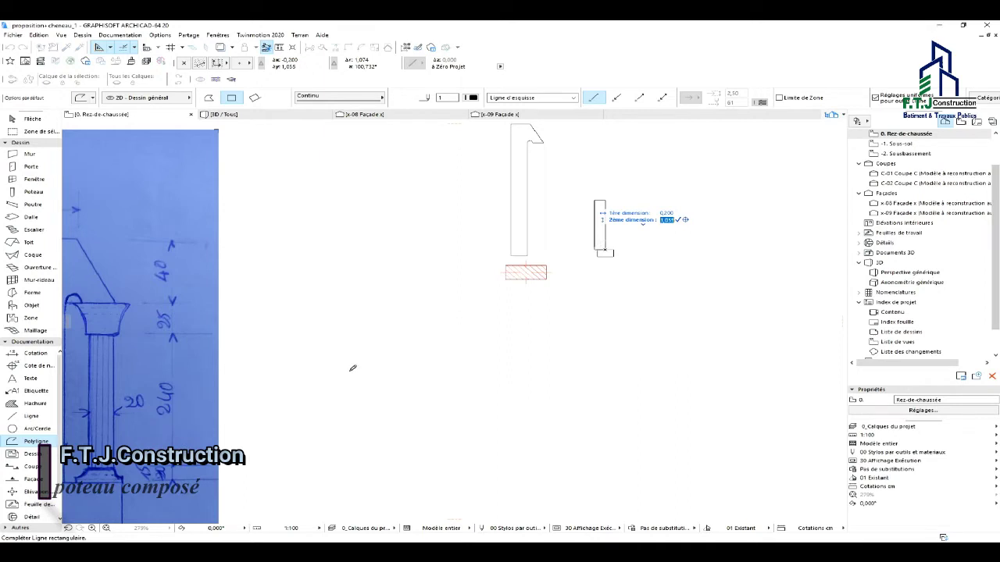
pyautogui.scroll(-3, 352, 368)
pyautogui.scroll(2, 270, 383)
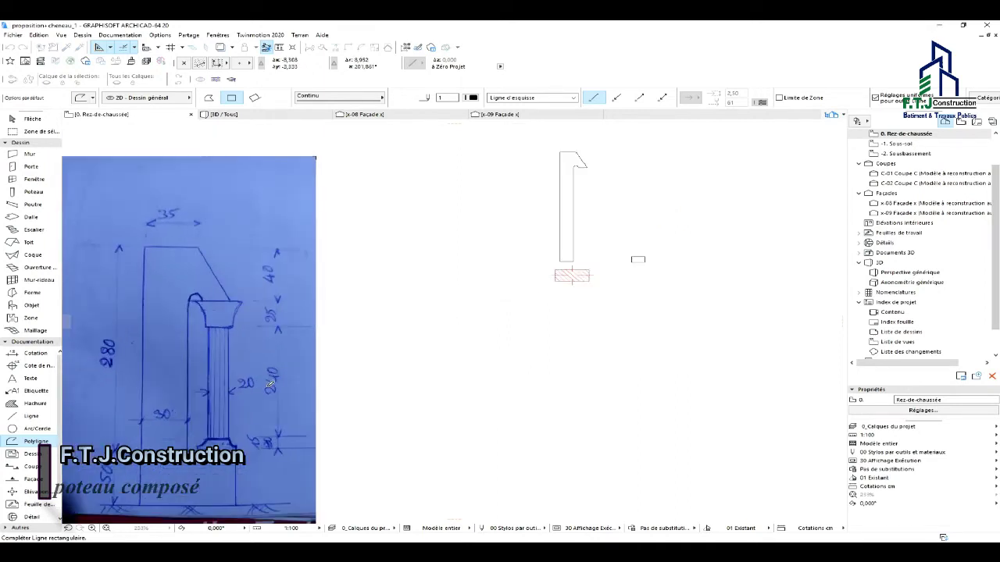
pyautogui.scroll(2, 270, 382)
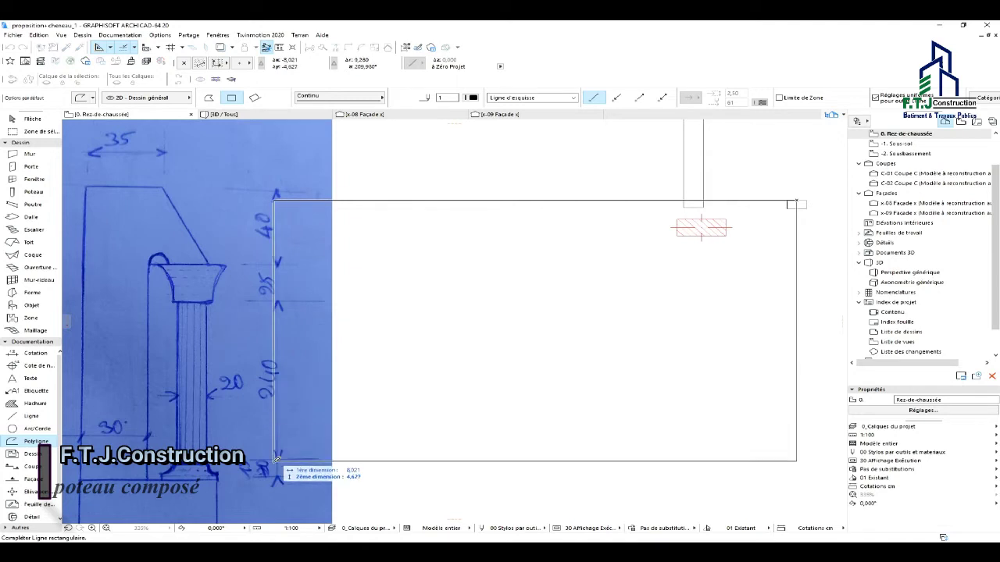
pyautogui.scroll(-2, 328, 228)
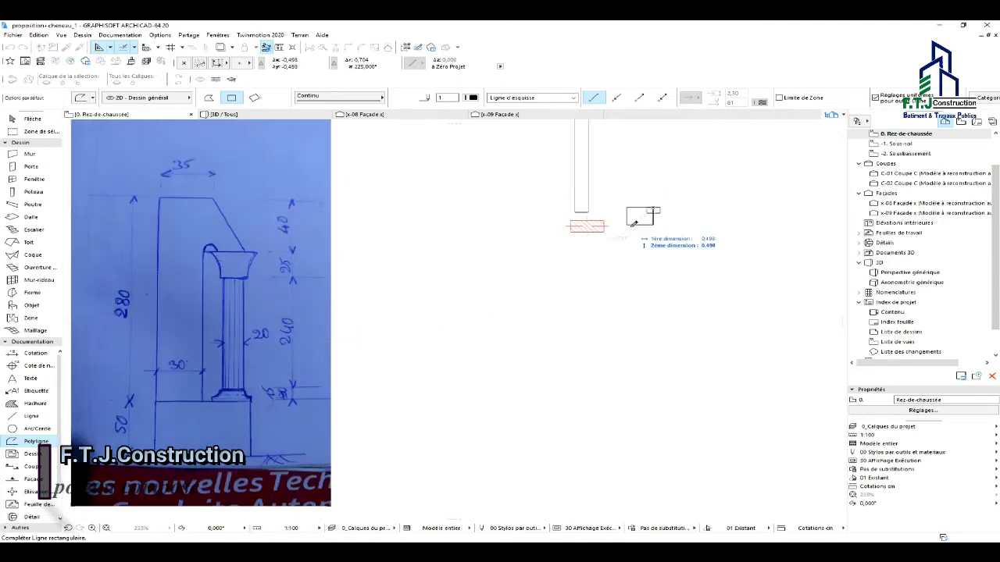
pyautogui.scroll(2, 681, 171)
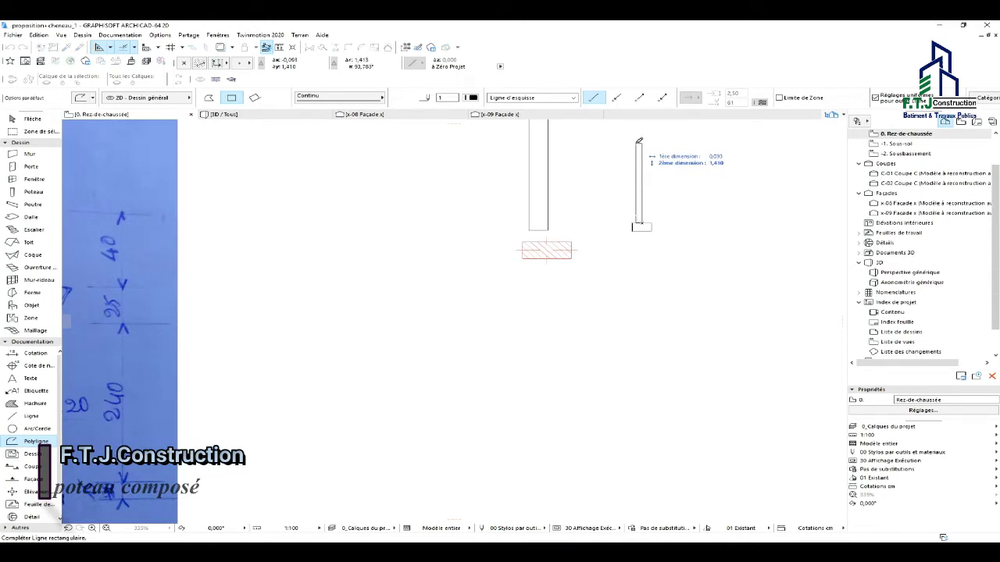
pyautogui.write('0,2')
pyautogui.press('Return')
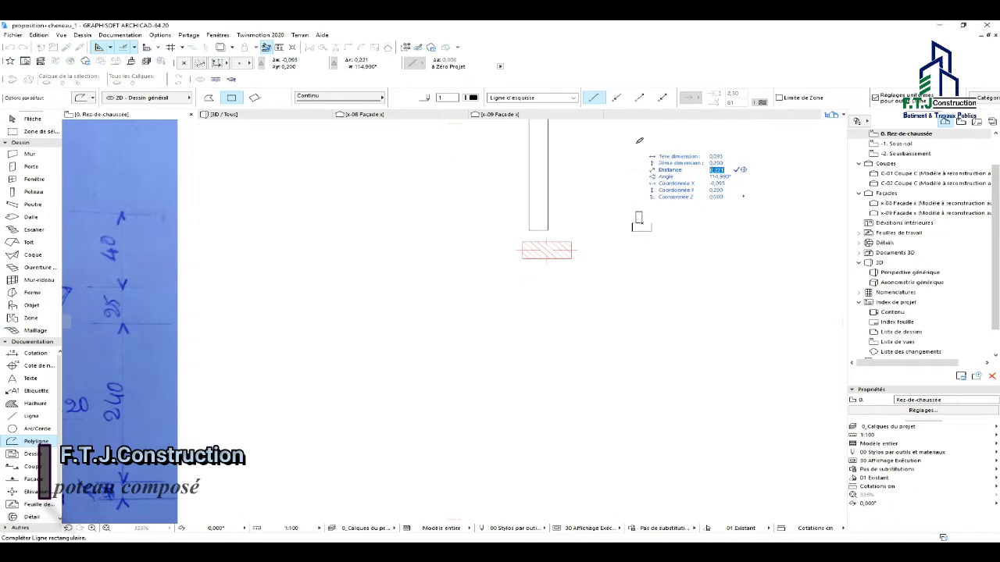
pyautogui.press('Up')
pyautogui.press('Up')
pyautogui.write('0')
pyautogui.press('Tab')
pyautogui.write('2')
pyautogui.press('Return')
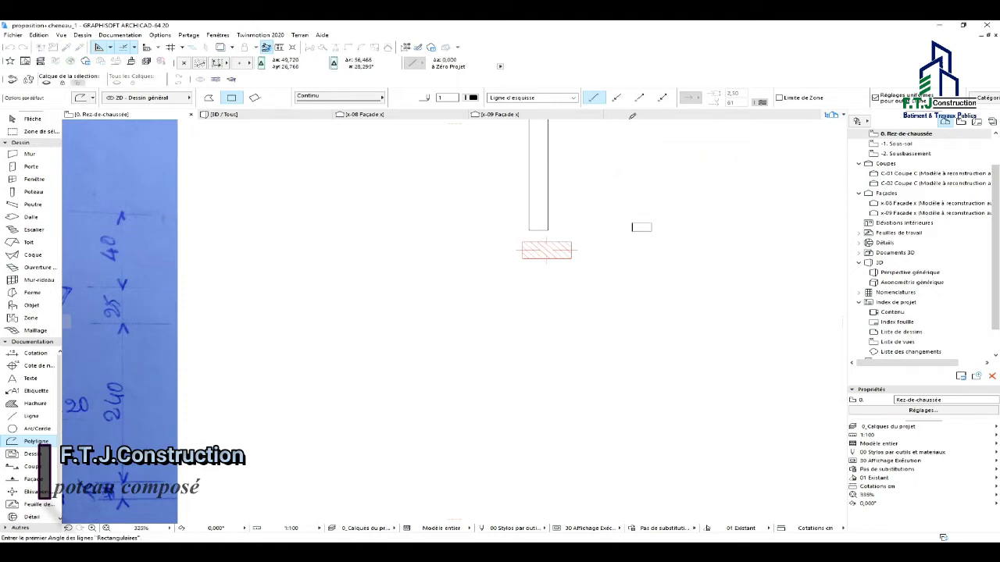
# Move the shaft rectangle by the midpoint of its lower edge onto the midpoint of the base's upper edge.
pyautogui.scroll(-2, 617, 274)
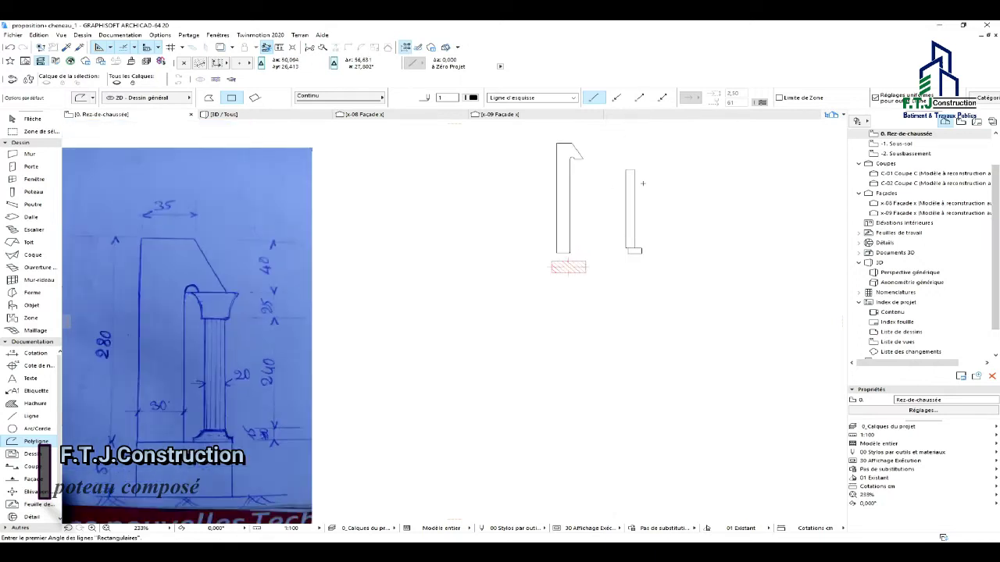
pyautogui.scroll(2, 642, 183)
pyautogui.press('Escape')
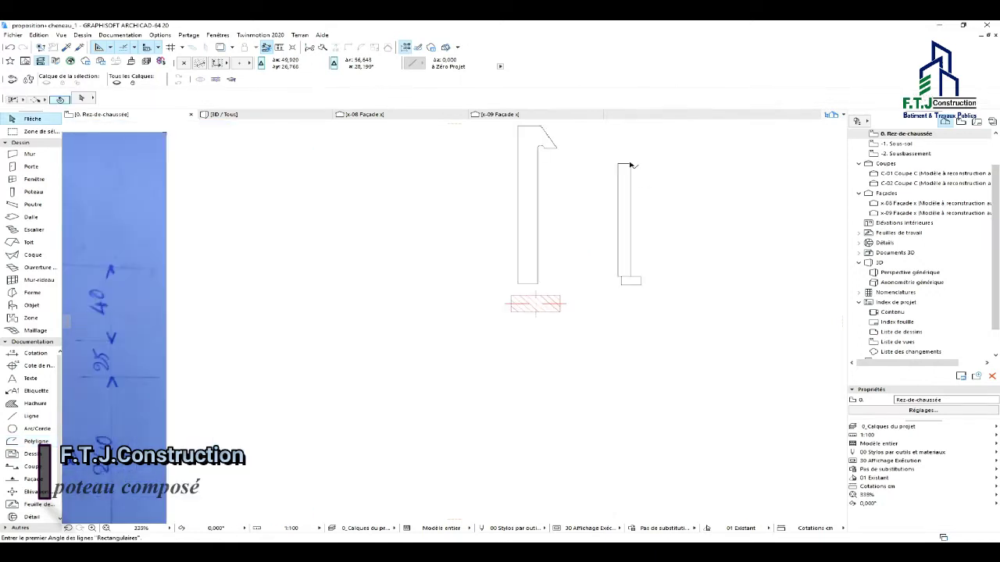
pyautogui.click(631, 164)
pyautogui.scroll(3, 627, 290)
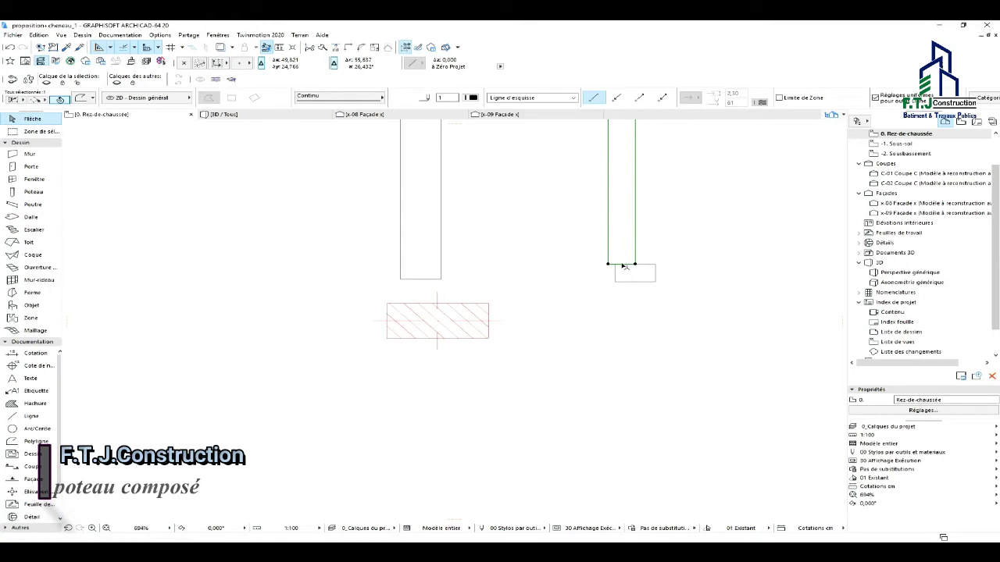
pyautogui.click(623, 264)
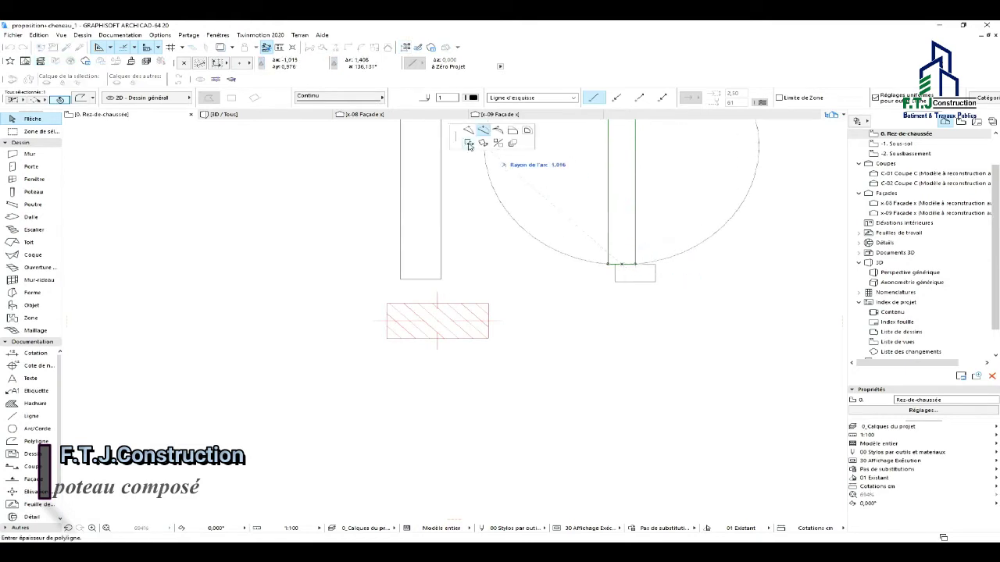
pyautogui.click(468, 143)
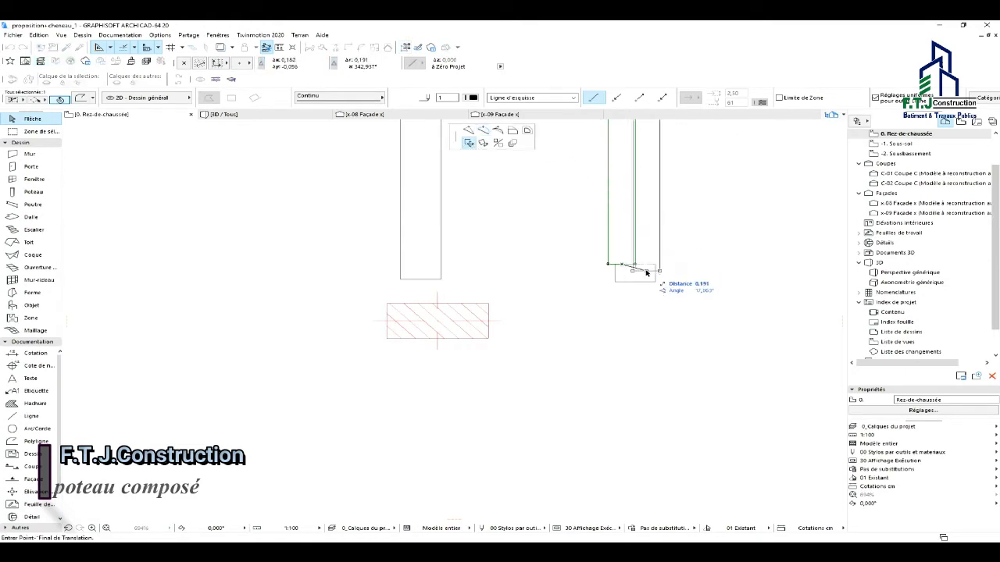
pyautogui.scroll(3, 644, 269)
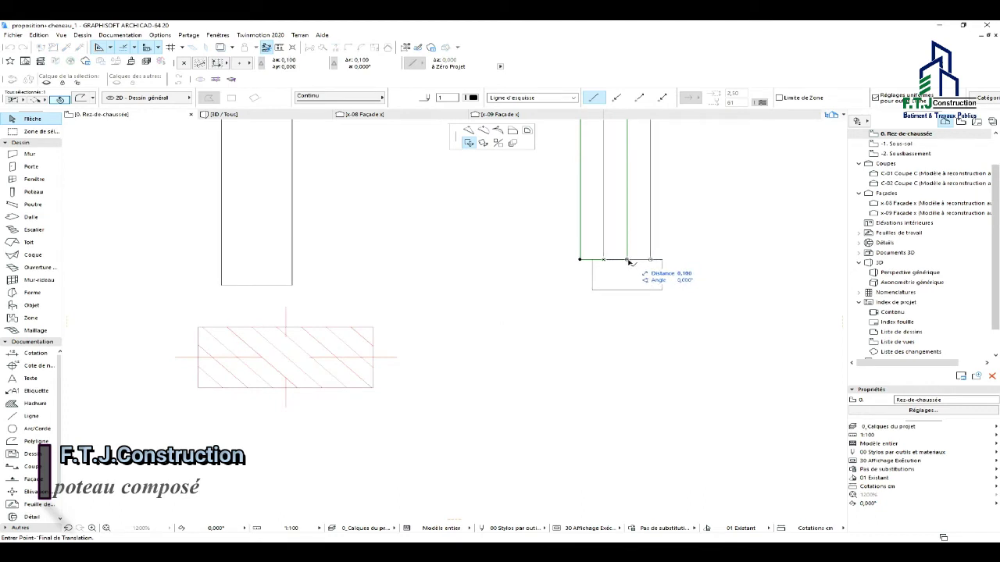
pyautogui.click(634, 264)
pyautogui.scroll(-5, 645, 279)
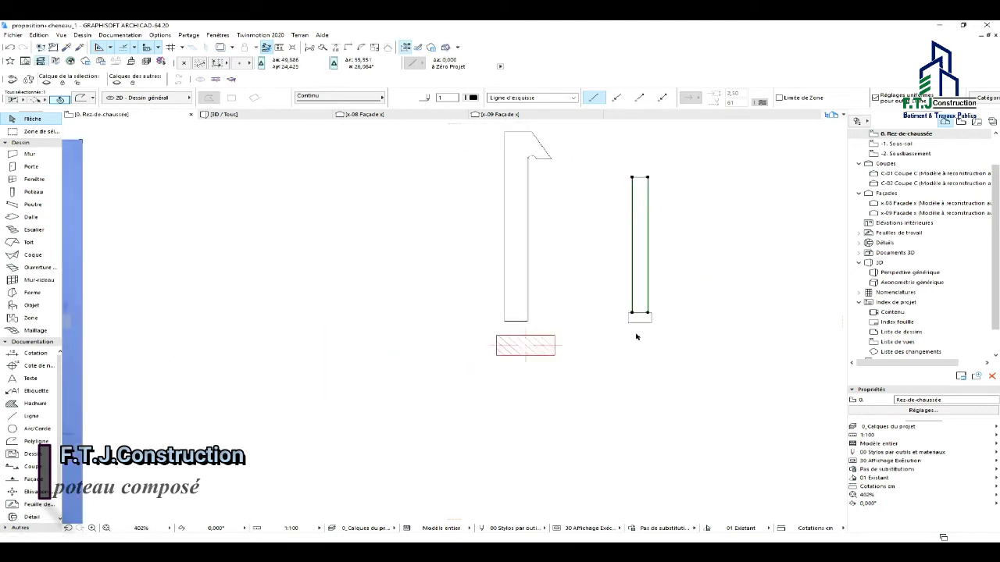
# Draw a separate rectangle 0.35 wide just above the shaft as the small column's capital, based on the hand sketch.
pyautogui.scroll(-2, 636, 337)
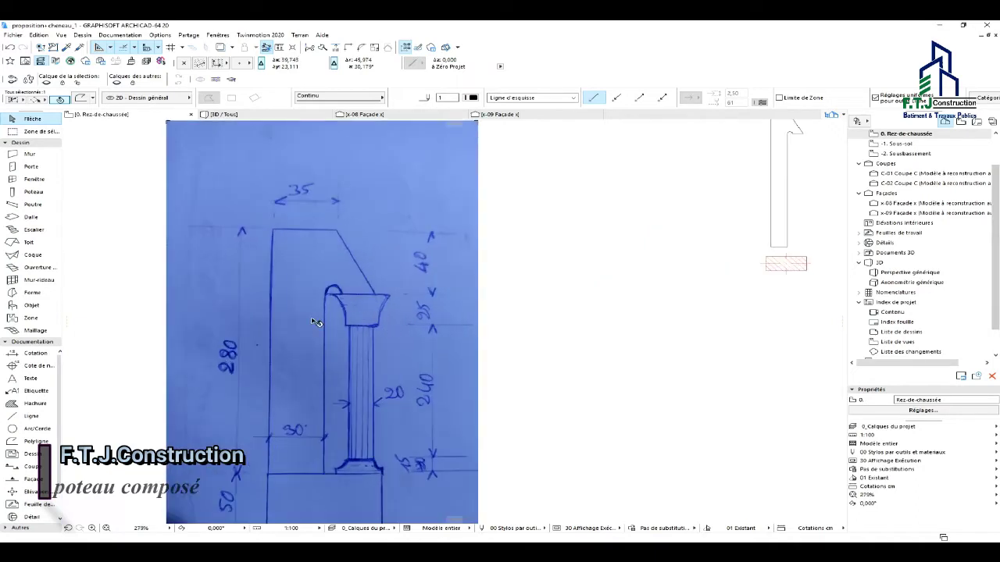
pyautogui.scroll(-2, 365, 319)
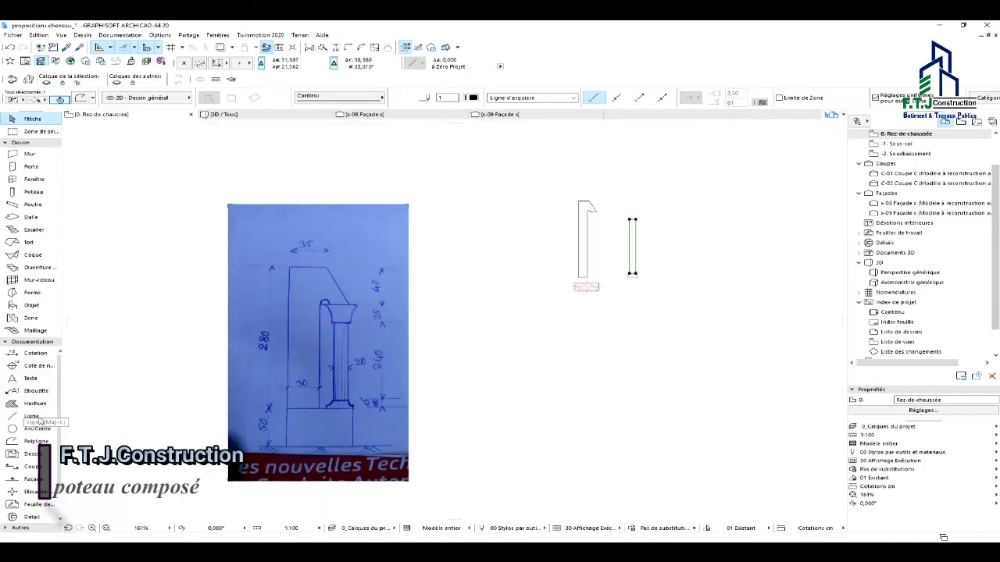
pyautogui.click(122, 341)
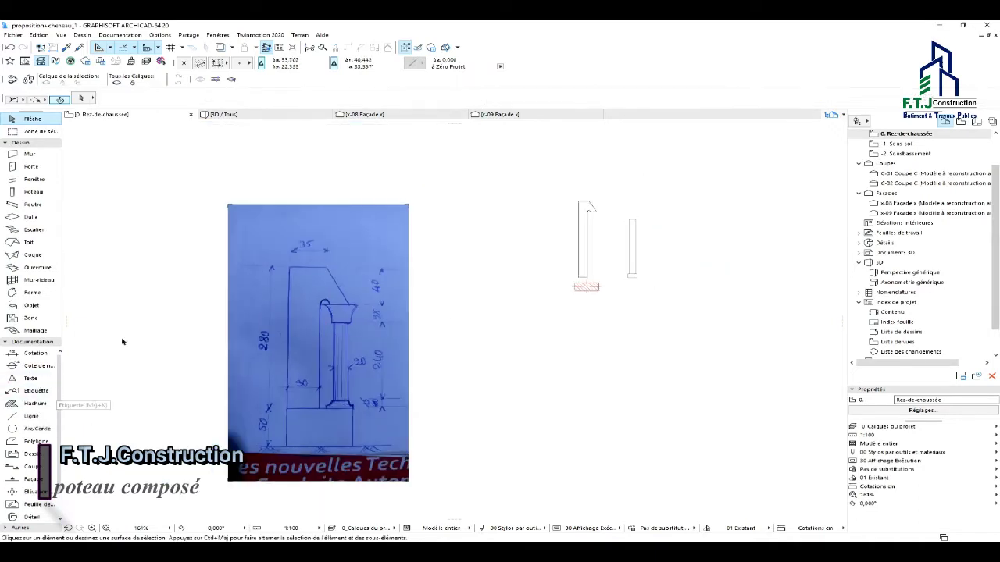
pyautogui.click(16, 444)
pyautogui.scroll(2, 635, 227)
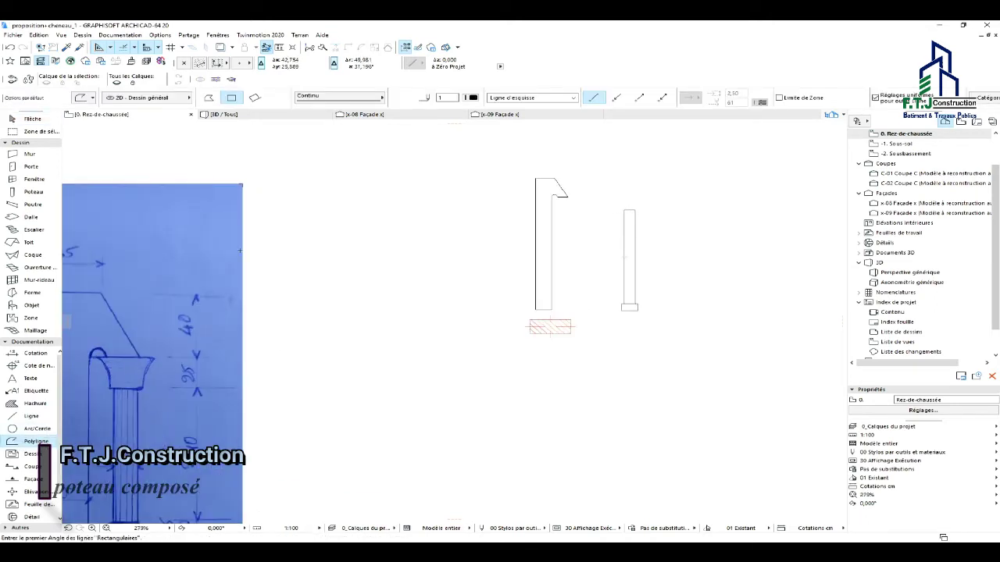
pyautogui.scroll(-1, 240, 250)
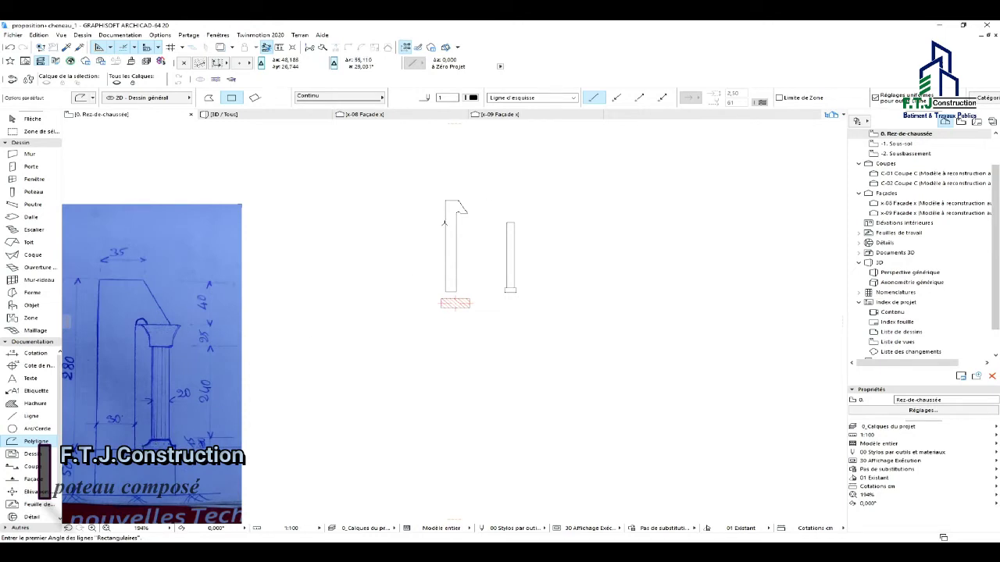
pyautogui.scroll(-1, 275, 344)
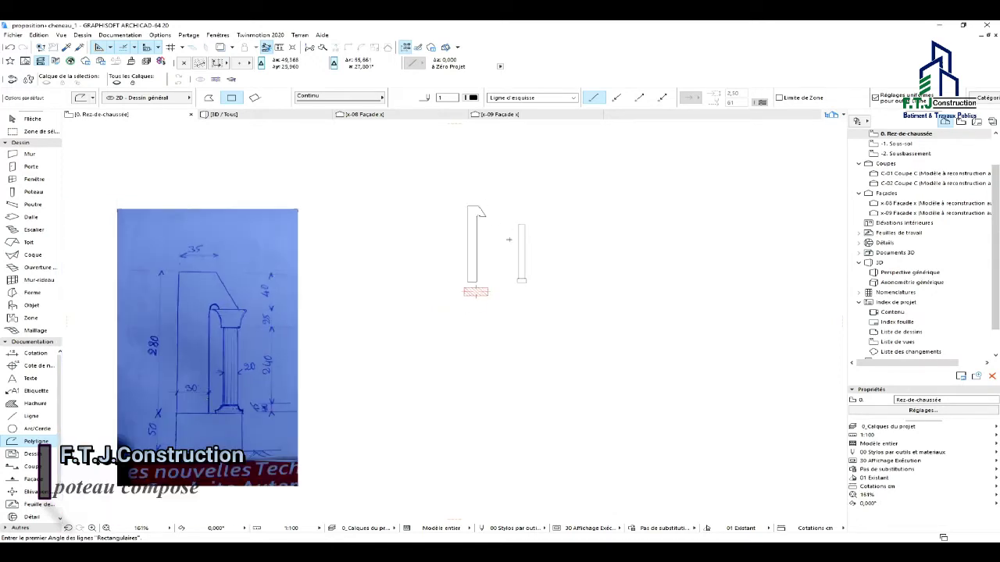
pyautogui.scroll(3, 509, 239)
pyautogui.click(498, 216)
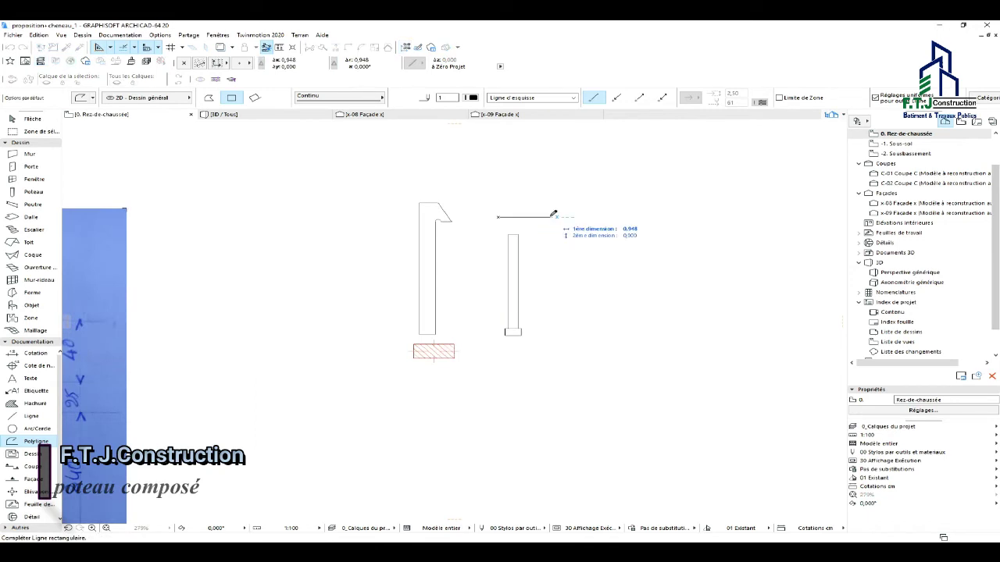
pyautogui.scroll(-1, 553, 214)
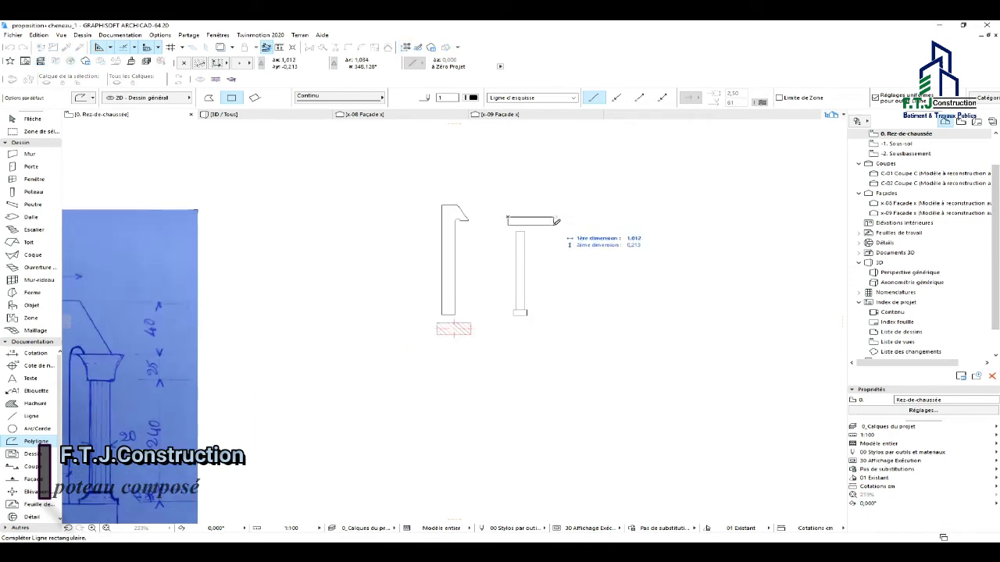
pyautogui.write('0,35')
pyautogui.press('Tab')
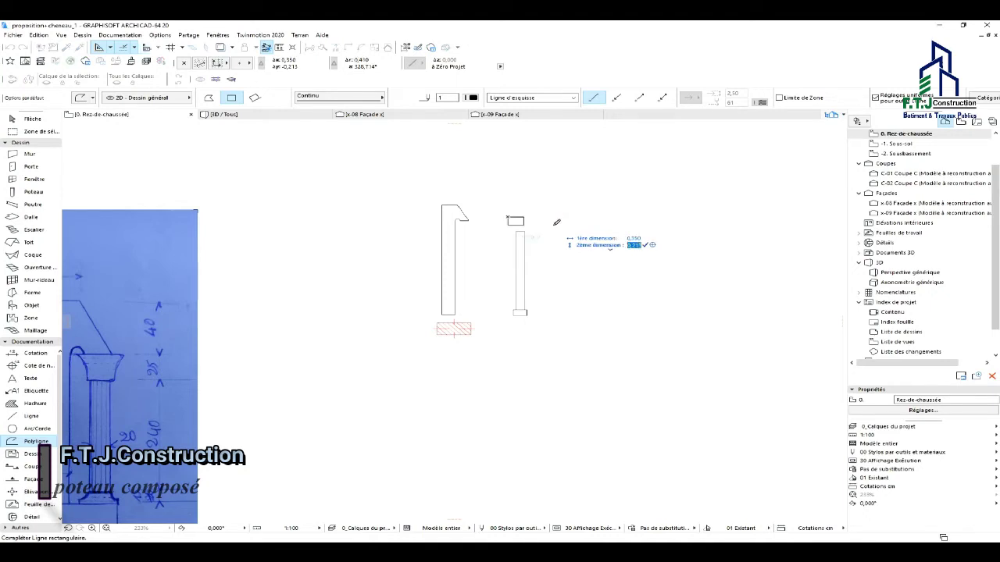
pyautogui.write('0')
pyautogui.press('Return')
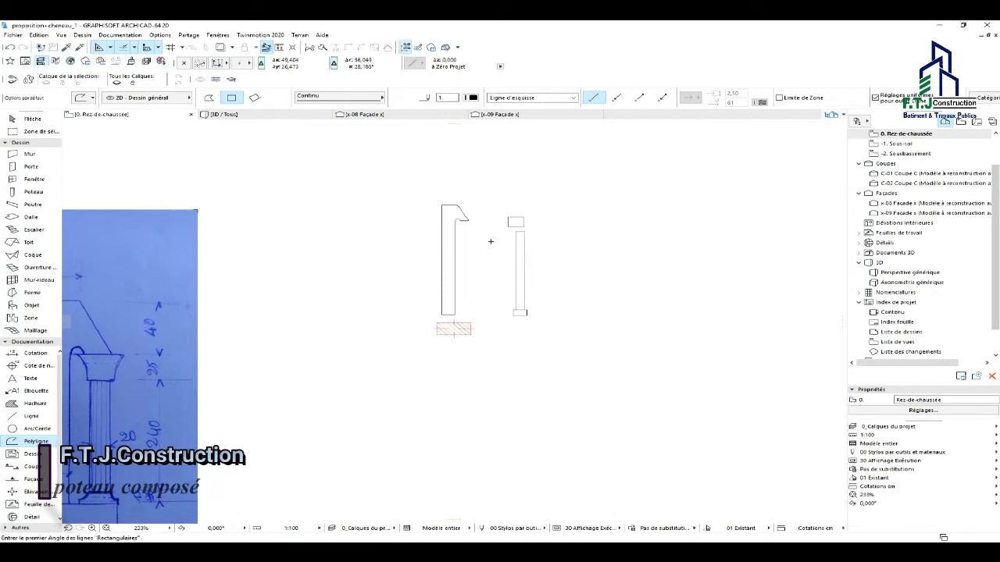
pyautogui.scroll(2, 491, 241)
pyautogui.press('Escape')
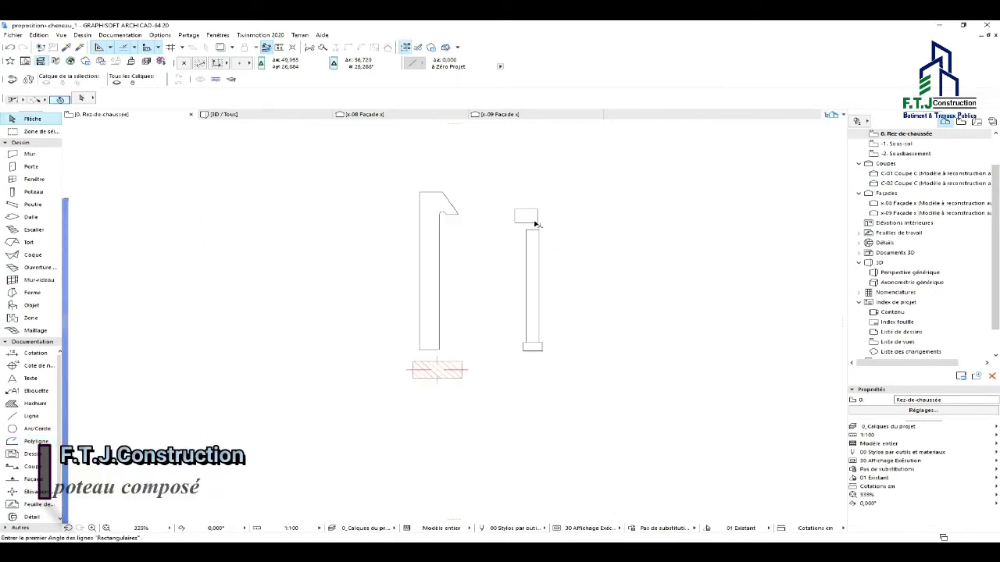
# Move the capital rectangle by the midpoint of its lower edge onto the midpoint of the shaft's upper edge.
pyautogui.click(536, 224)
pyautogui.click(526, 224)
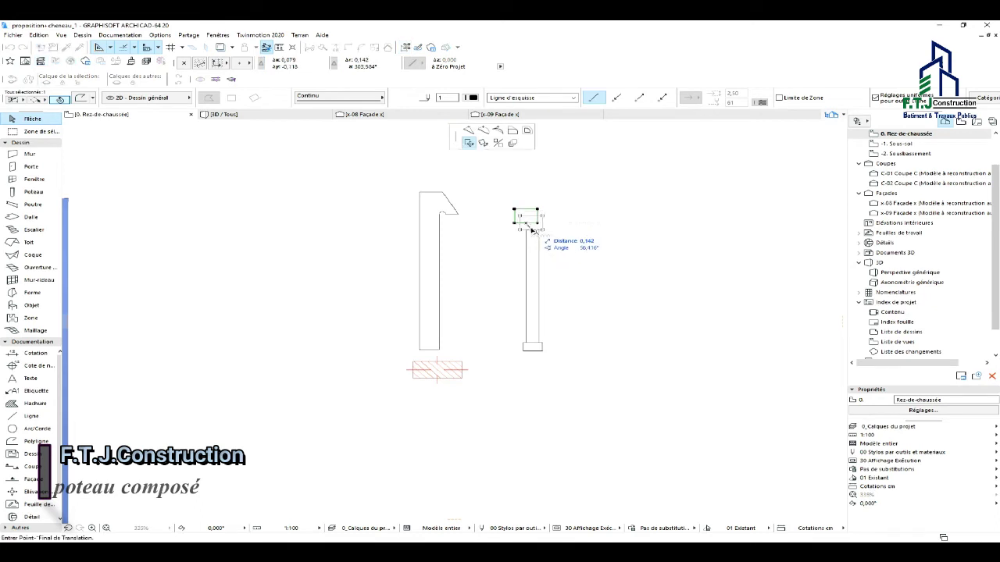
pyautogui.scroll(2, 530, 233)
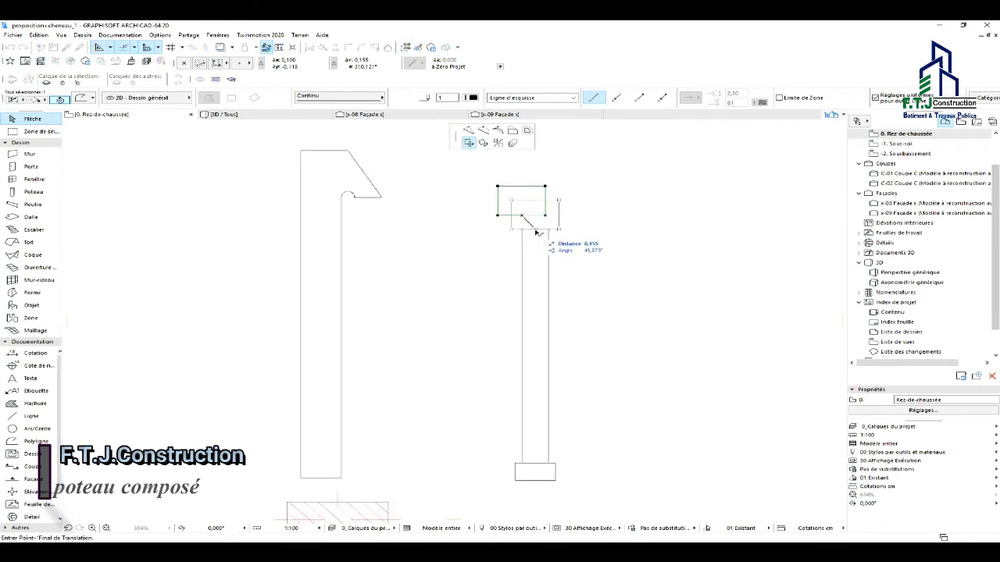
pyautogui.press('Escape')
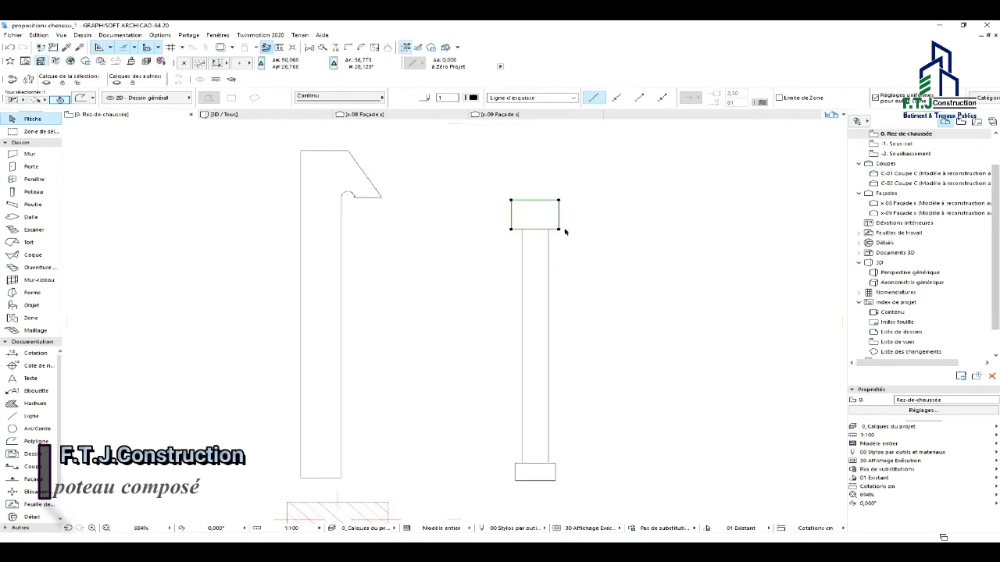
pyautogui.press('Escape')
# Compare the drawn small column with the hand sketch, examining the capital's flared shape and dimensions.
pyautogui.scroll(-2, 580, 225)
pyautogui.scroll(-1, 609, 206)
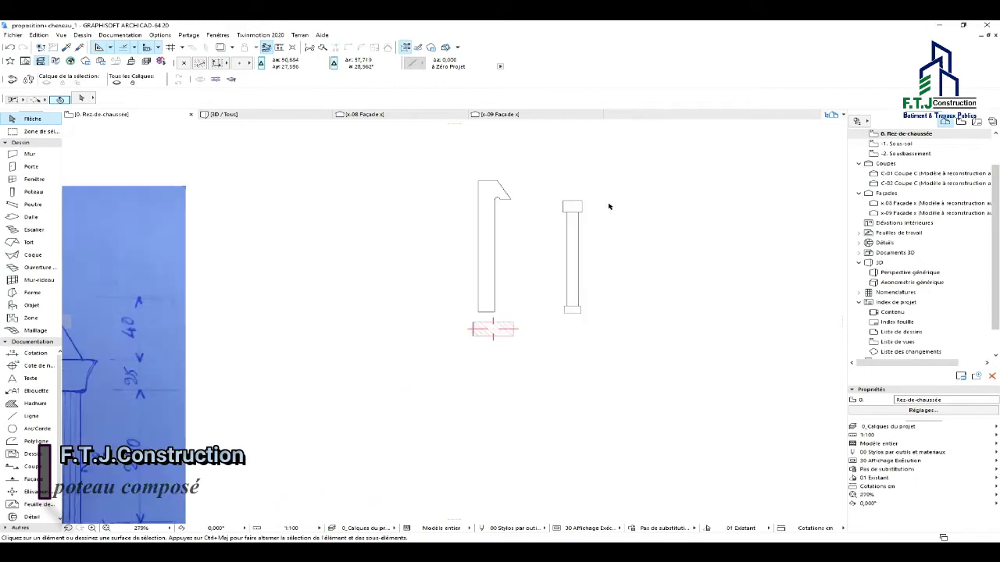
pyautogui.scroll(-1, 666, 158)
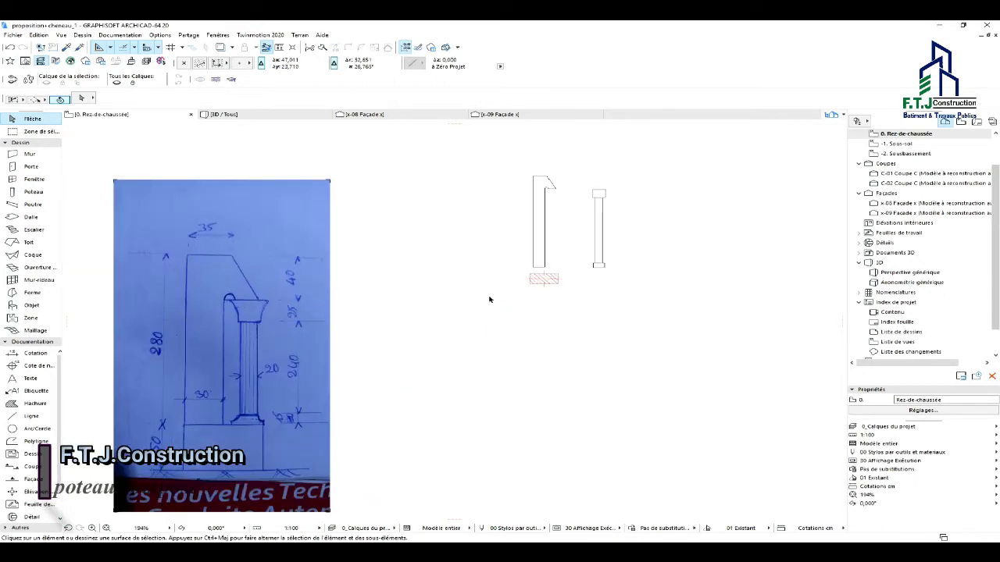
pyautogui.scroll(1, 607, 258)
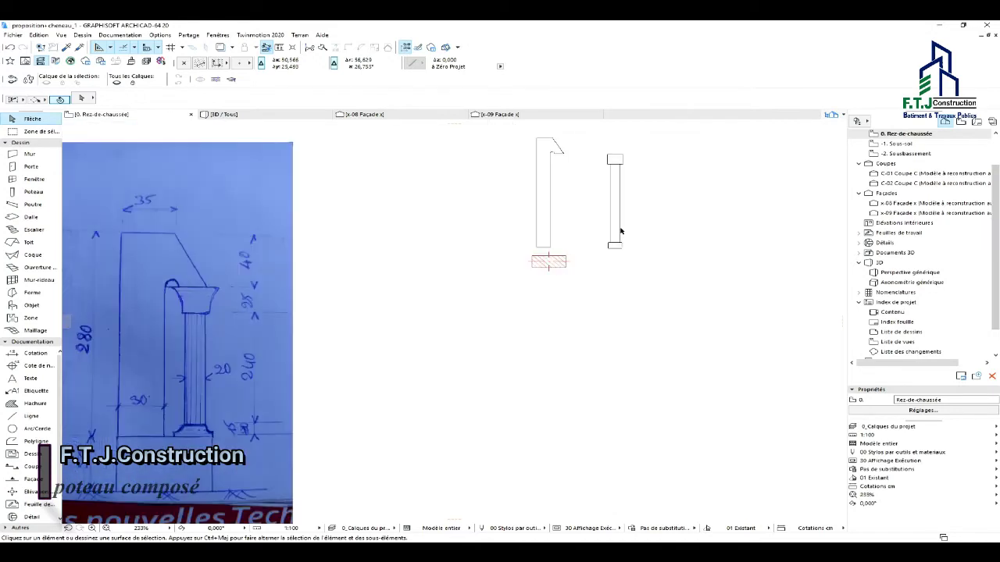
pyautogui.scroll(-1, 636, 234)
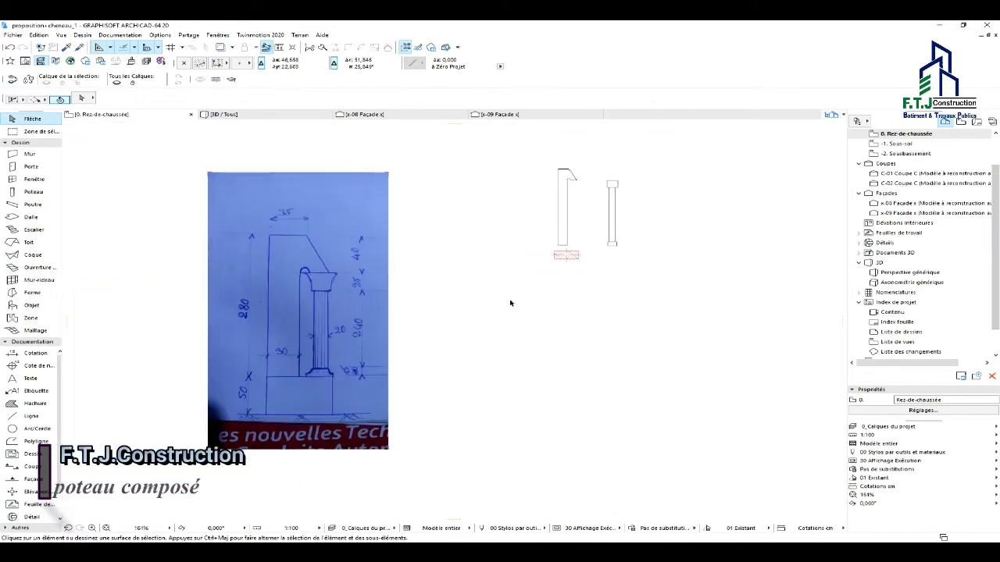
pyautogui.scroll(1, 617, 244)
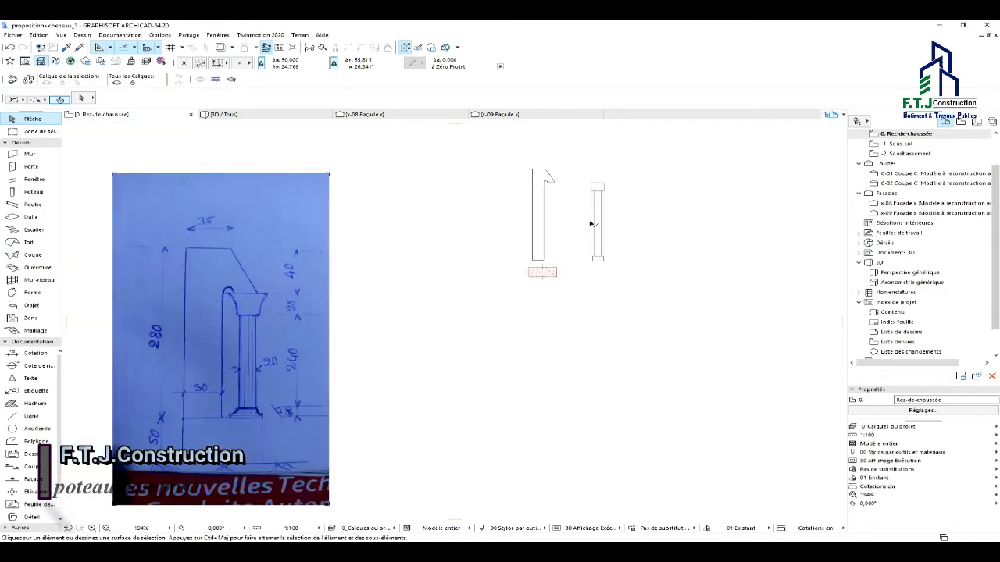
pyautogui.scroll(1, 420, 384)
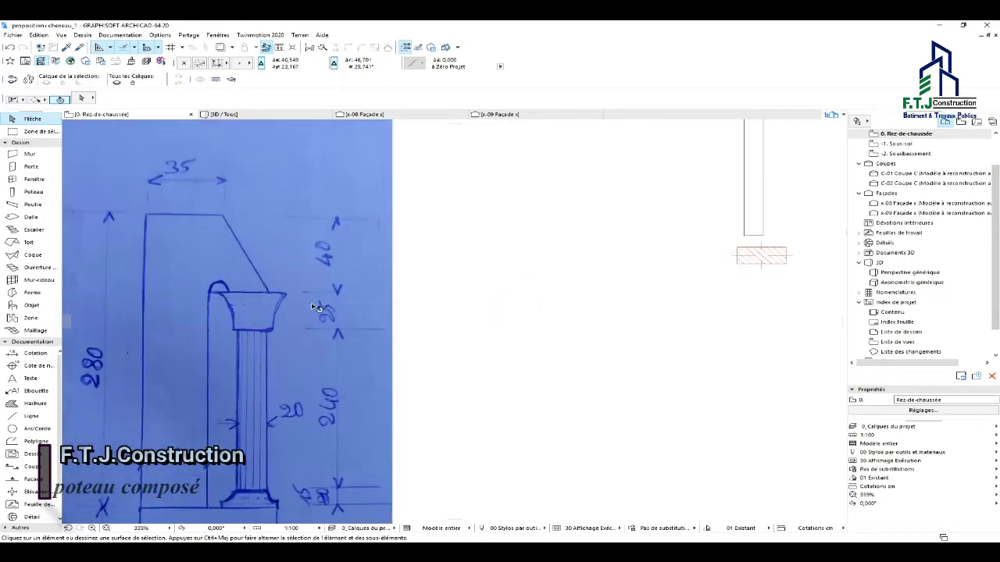
pyautogui.scroll(4, 717, 204)
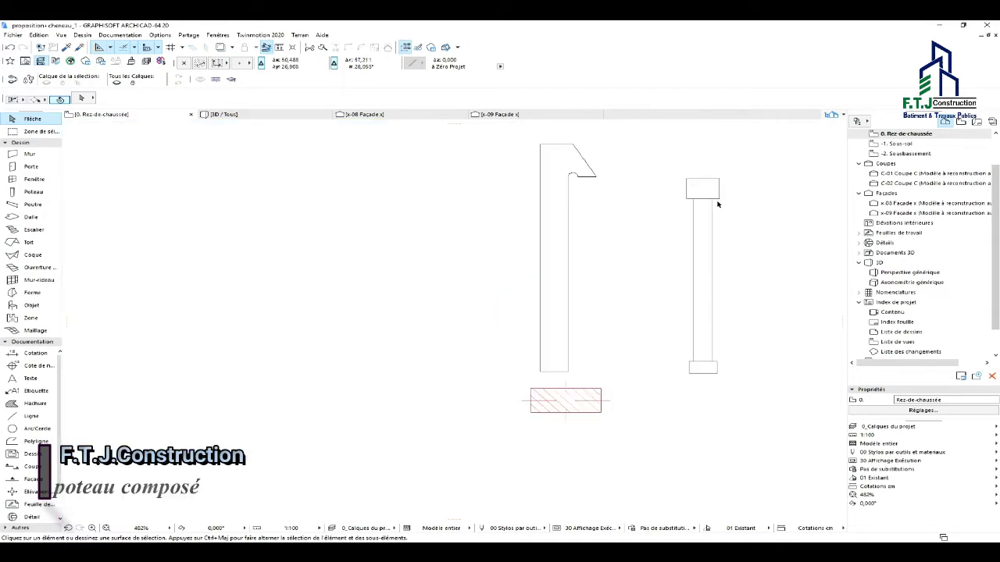
# Insert a new vertex near each end of the capital's lower edge, just outside the shaft's sides.
pyautogui.click(721, 200)
pyautogui.scroll(7, 695, 196)
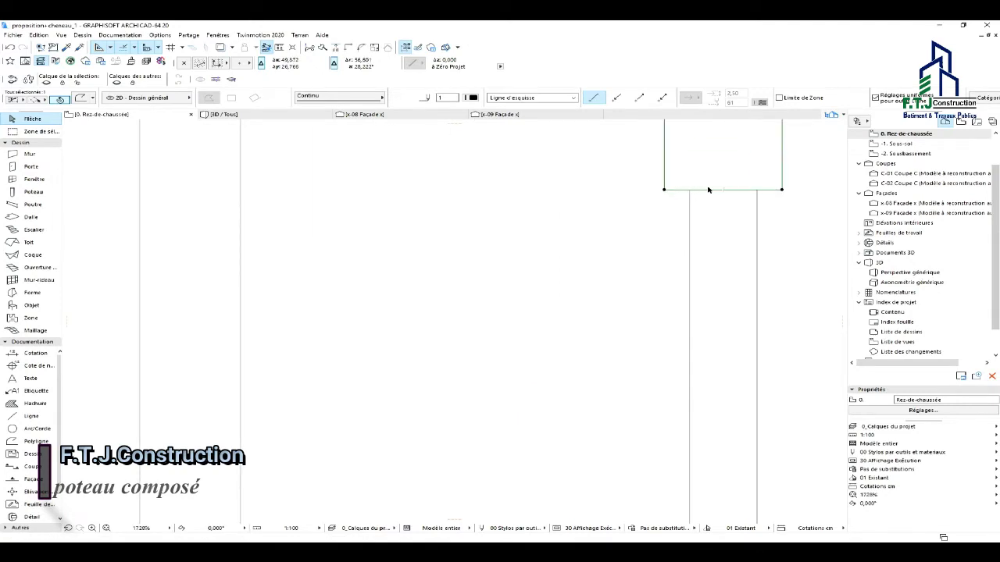
pyautogui.click(713, 191)
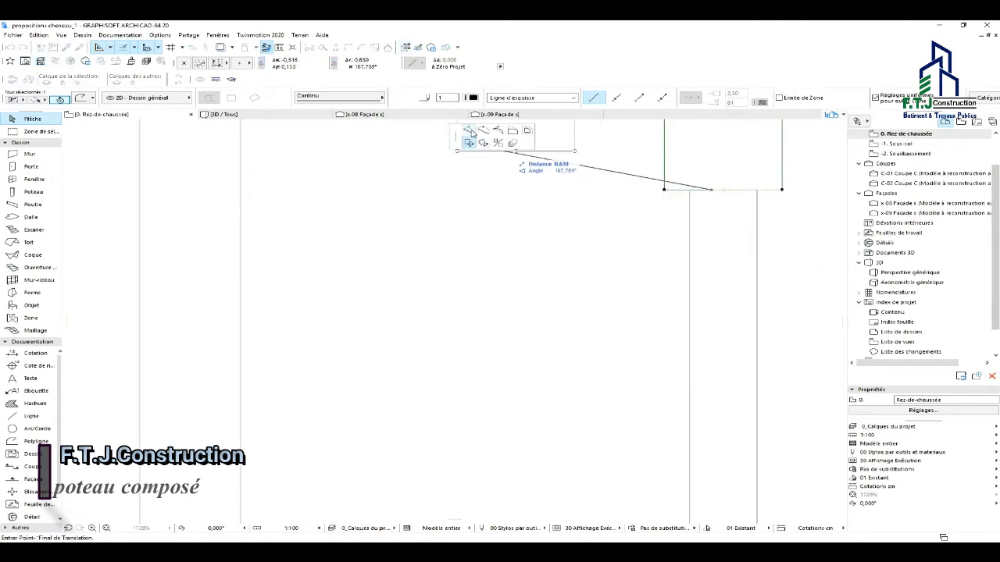
pyautogui.scroll(3, 677, 184)
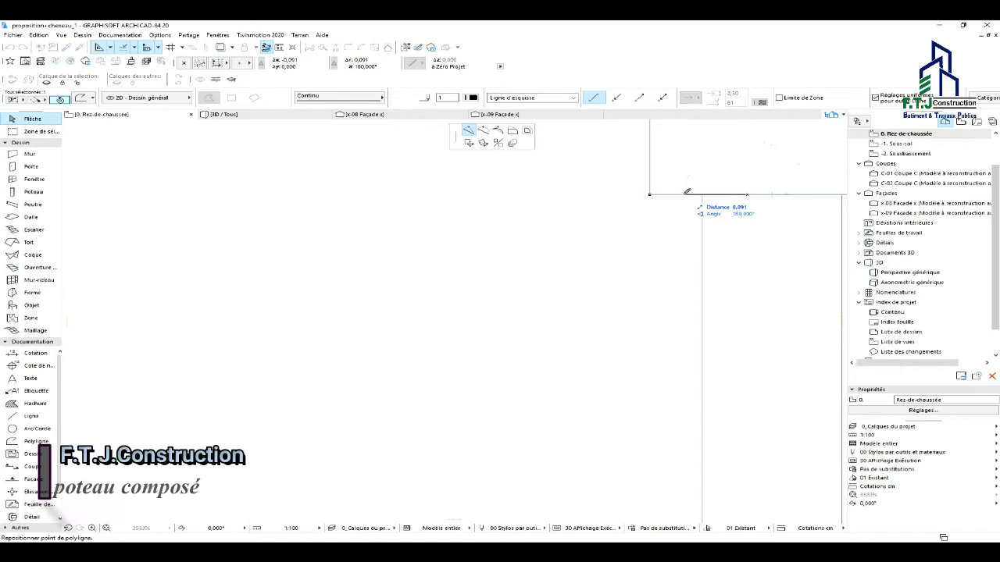
pyautogui.click(684, 193)
pyautogui.scroll(-3, 590, 228)
pyautogui.scroll(2, 731, 210)
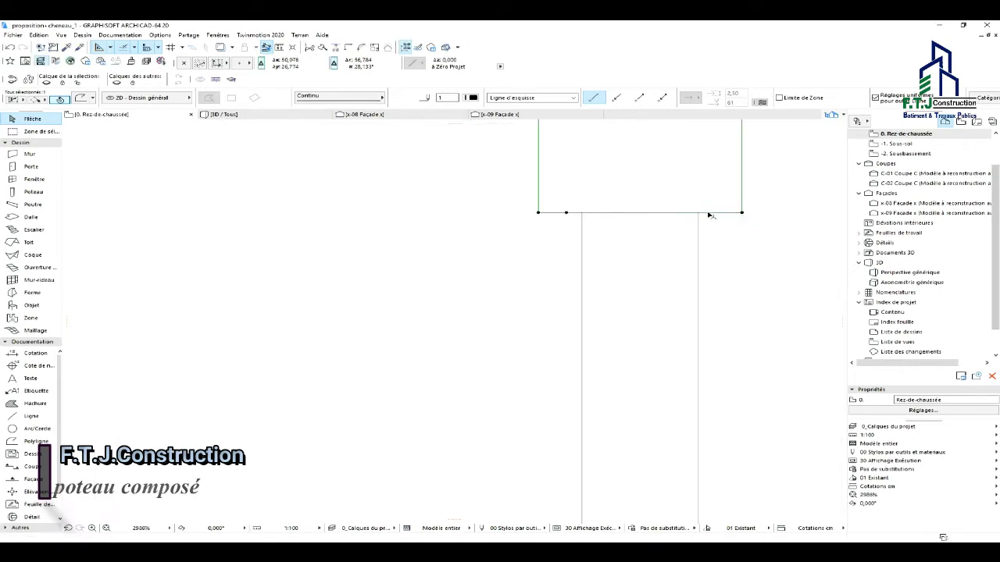
pyautogui.click(689, 212)
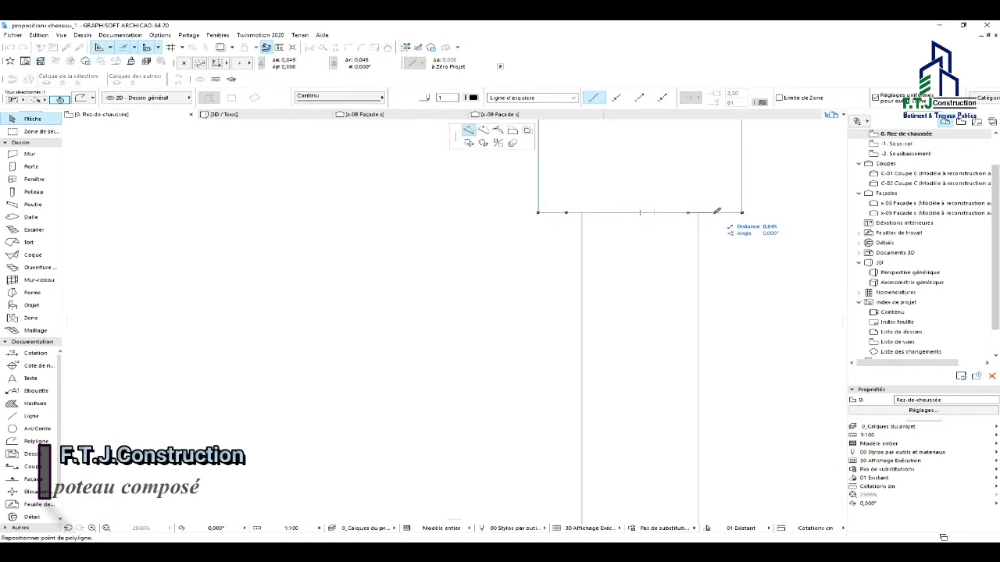
pyautogui.scroll(-2, 707, 243)
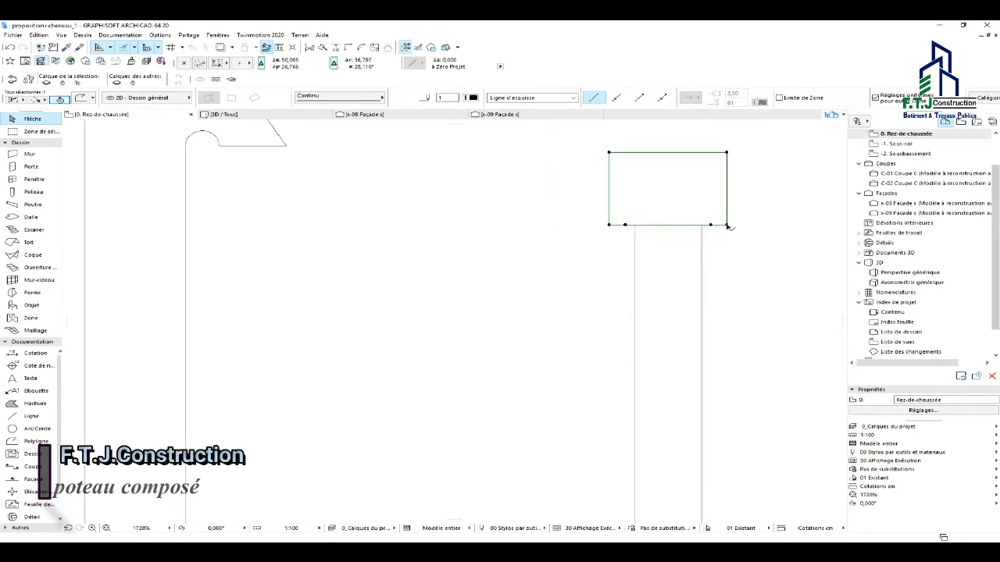
# Move the capital's two lower outer corners onto the upper corners above them, giving it sides that taper downward.
pyautogui.click(727, 225)
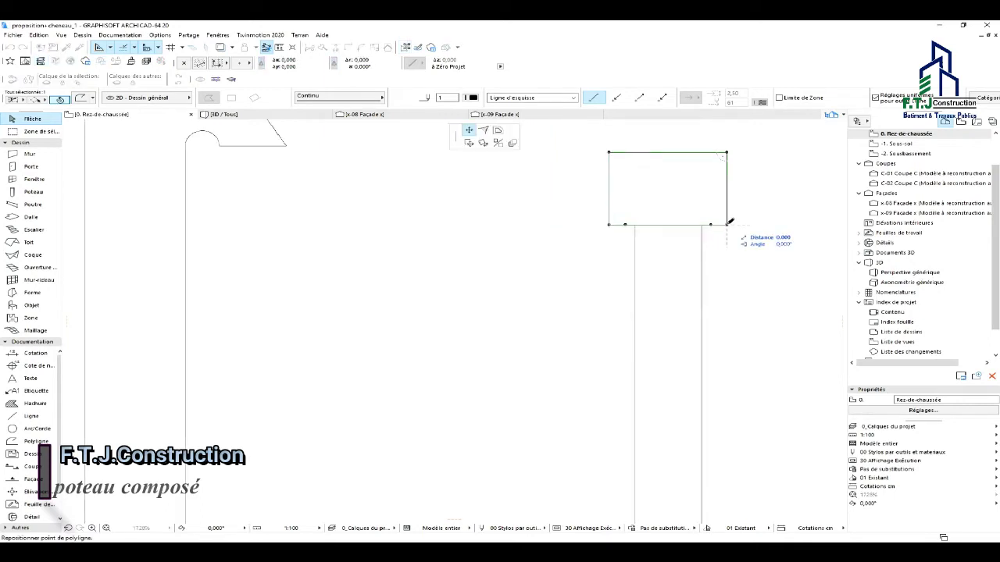
pyautogui.click(728, 151)
pyautogui.click(610, 225)
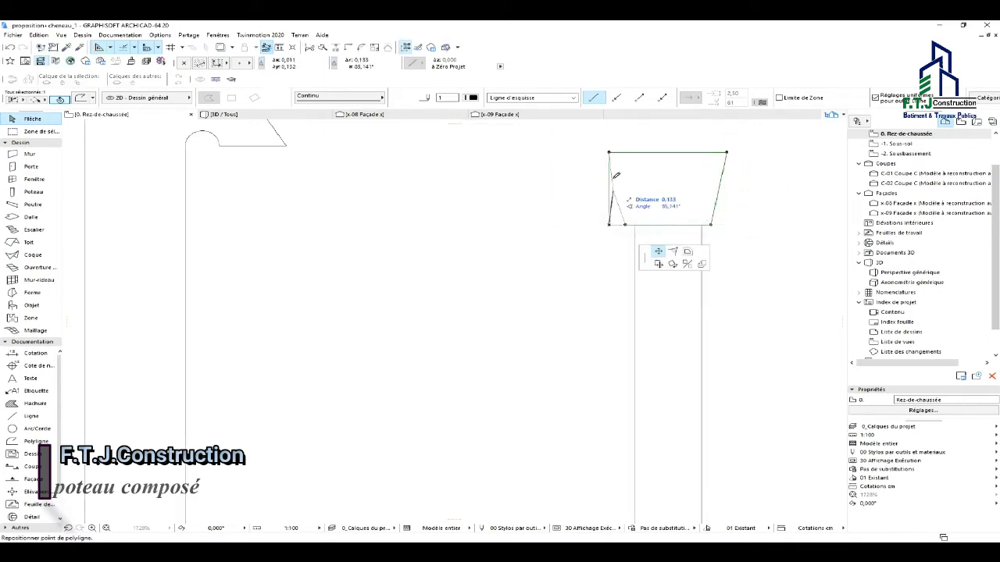
pyautogui.click(610, 151)
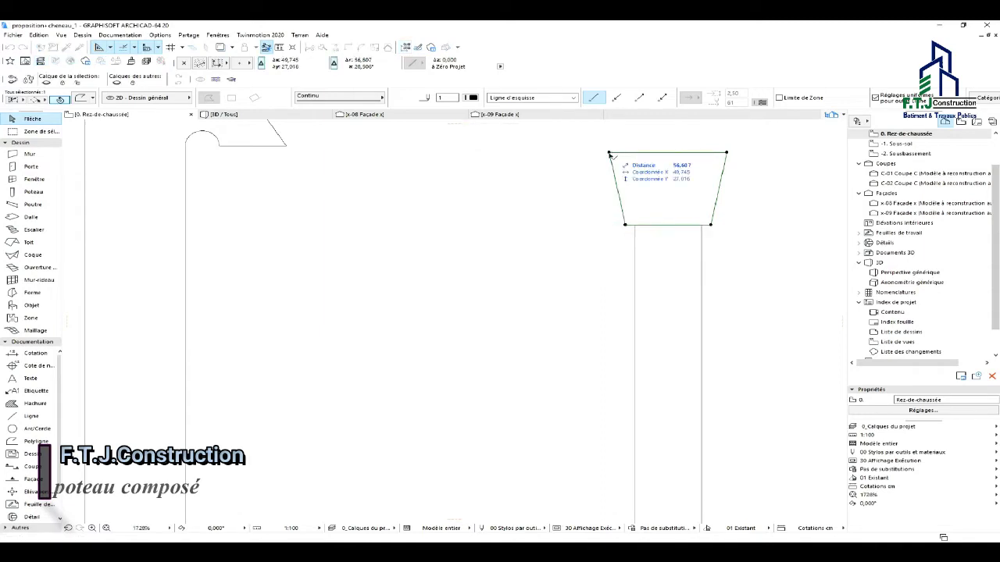
# Curve both slanted sides of the capital inward into shallow concave arcs.
pyautogui.click(618, 193)
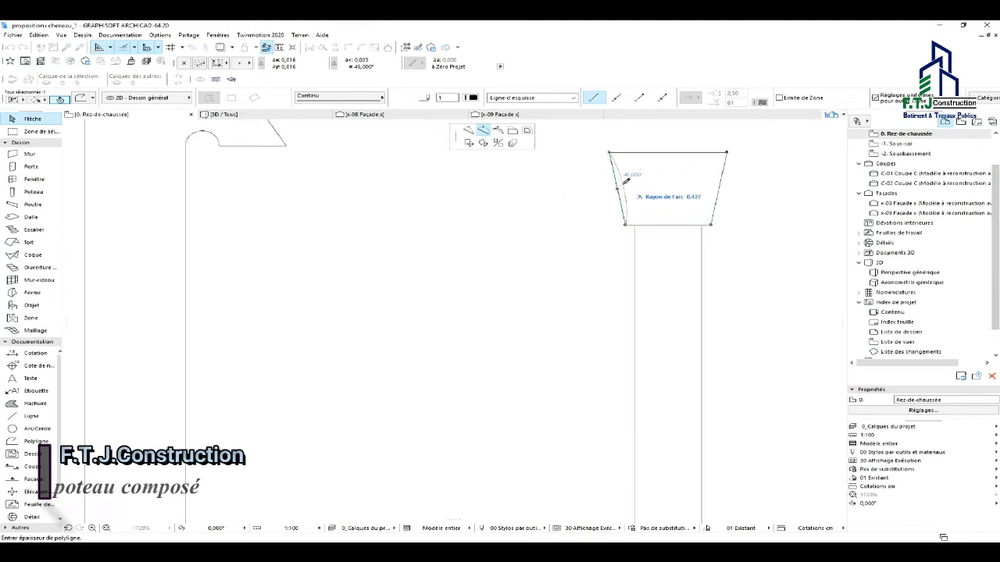
pyautogui.scroll(2, 629, 184)
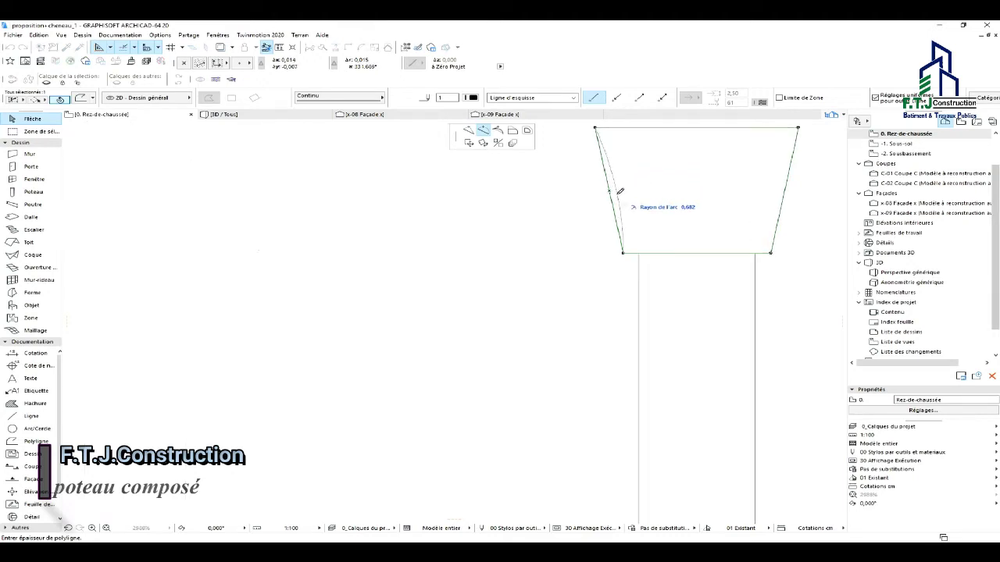
pyautogui.click(620, 192)
pyautogui.scroll(-2, 604, 250)
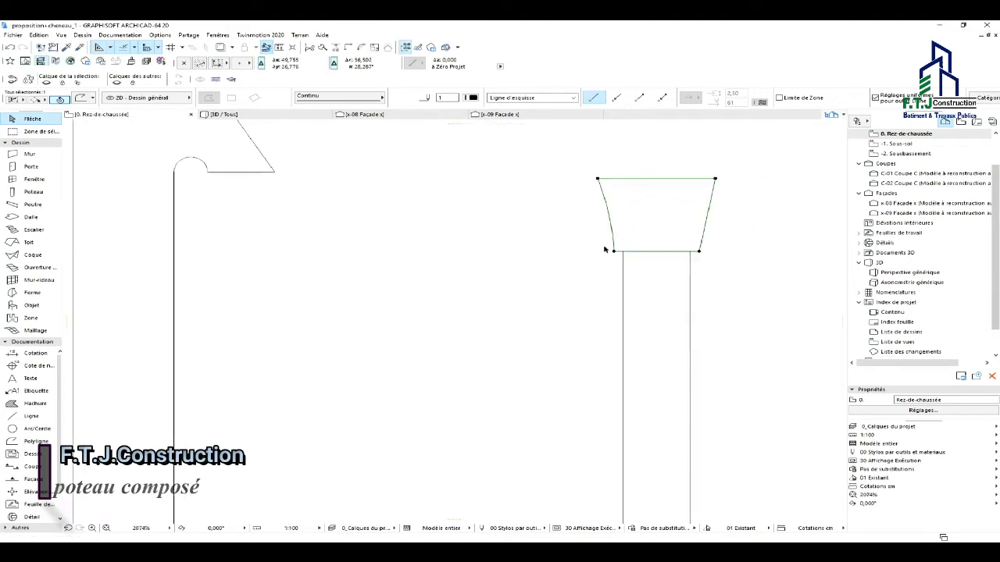
pyautogui.click(706, 222)
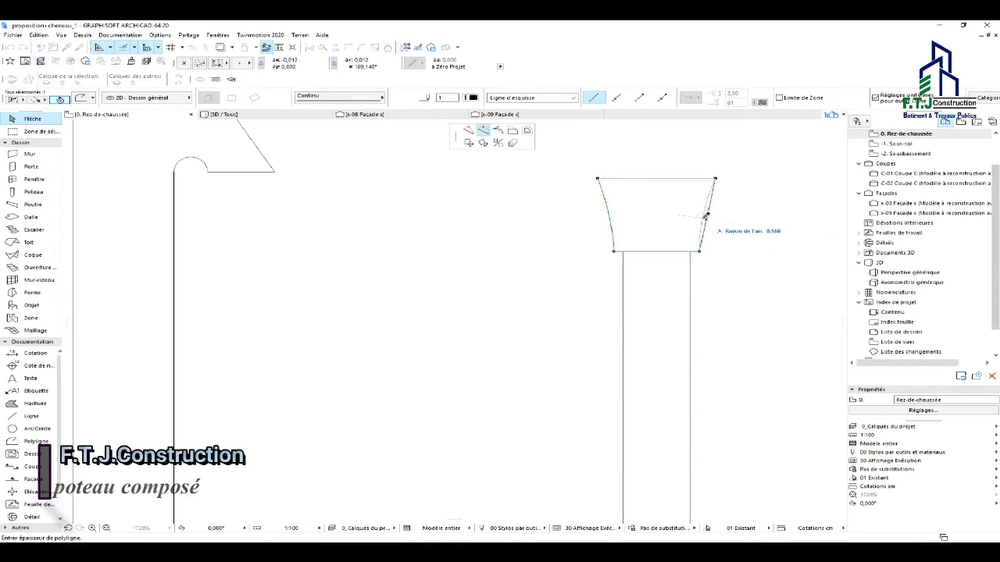
pyautogui.scroll(2, 706, 216)
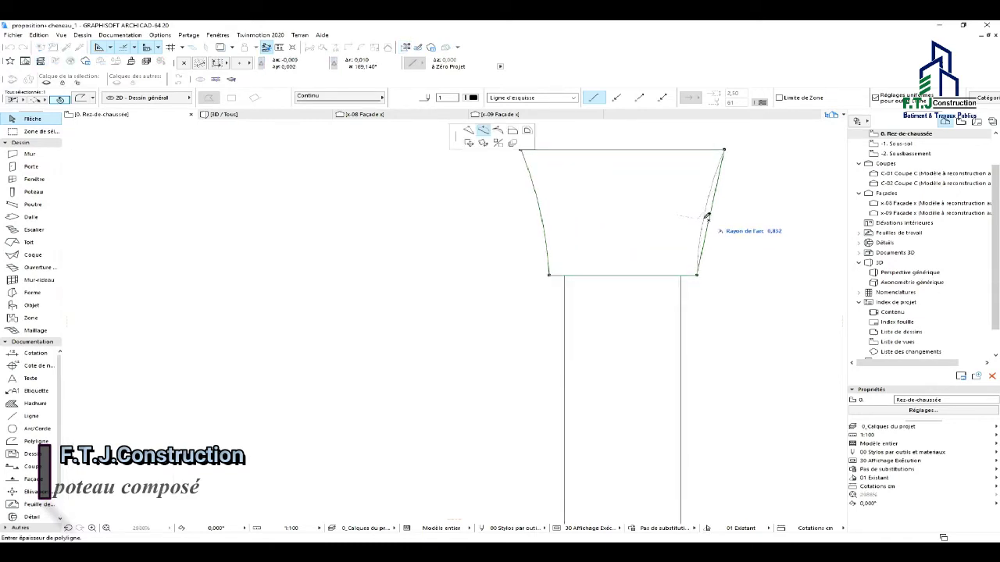
pyautogui.click(708, 222)
pyautogui.scroll(-2, 623, 223)
pyautogui.press('Escape')
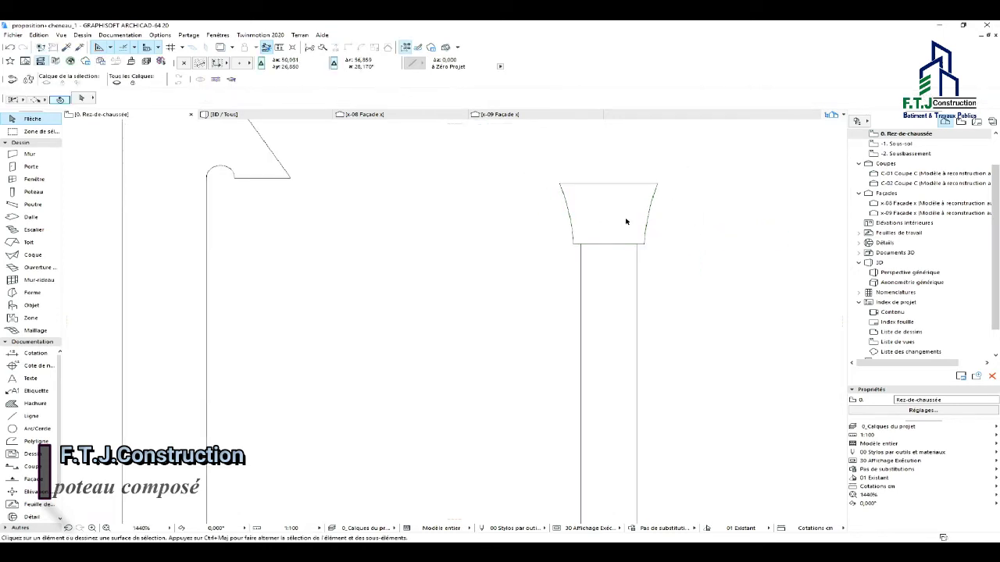
# Insert a vertex on each vertical side of the small column's base, about 0.04 below mid-height, at matching levels.
pyautogui.scroll(-3, 602, 207)
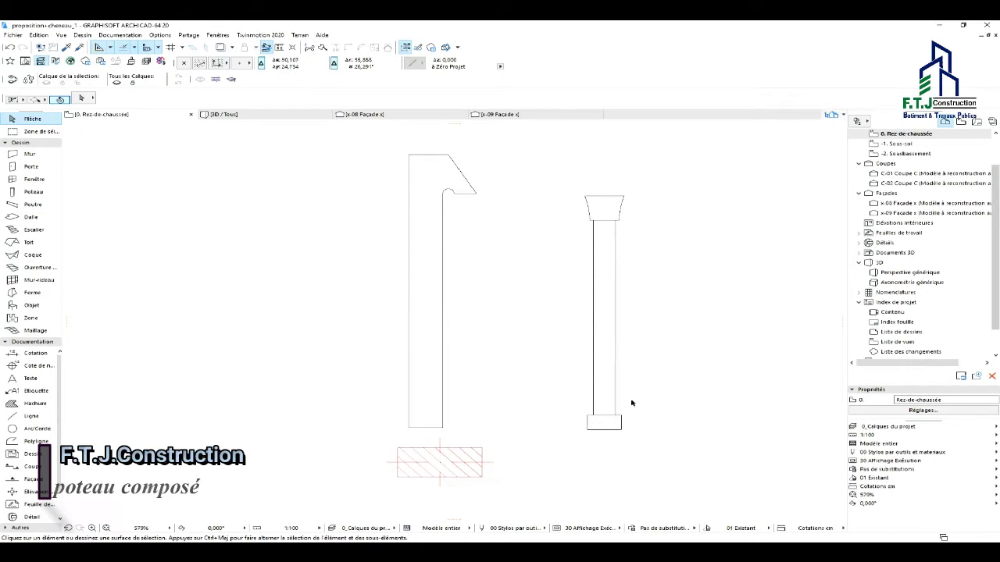
pyautogui.scroll(-4, 621, 234)
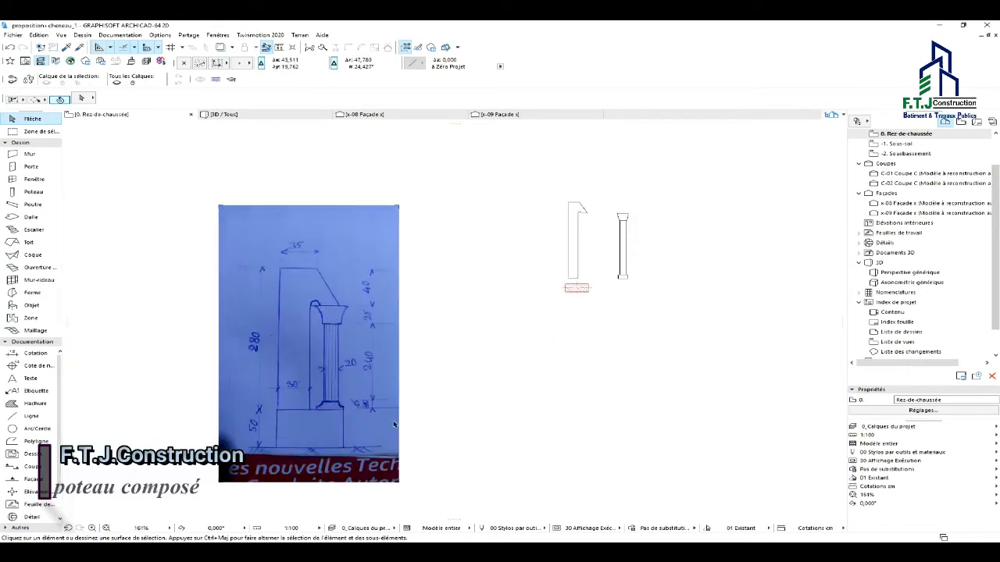
pyautogui.scroll(2, 336, 404)
pyautogui.scroll(3, 625, 277)
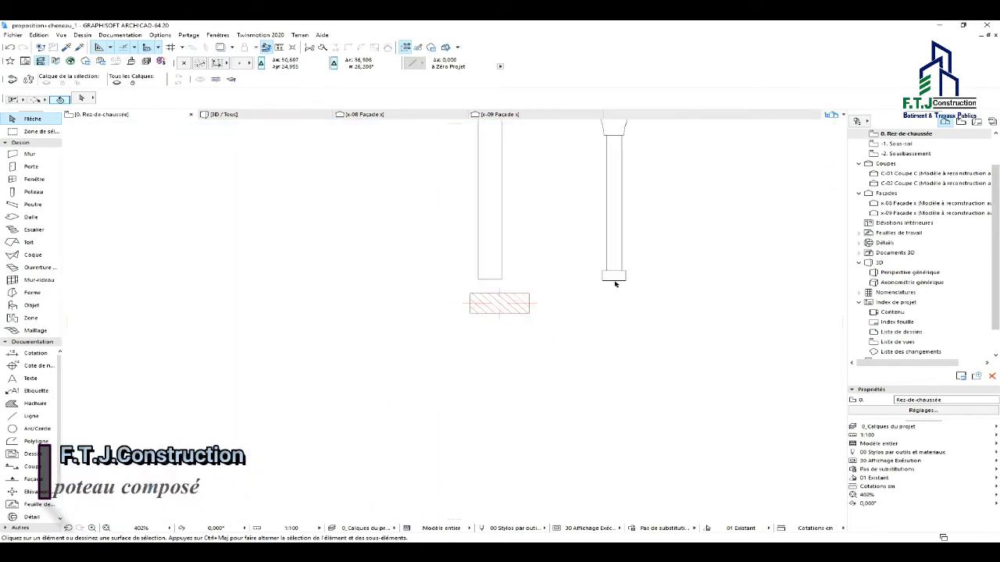
pyautogui.click(593, 278)
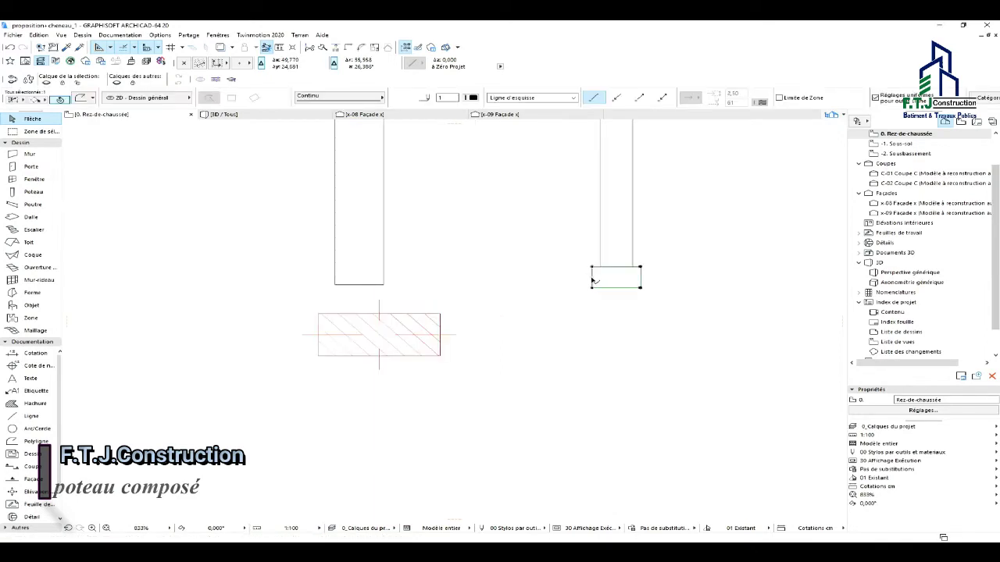
pyautogui.click(594, 278)
pyautogui.scroll(3, 593, 281)
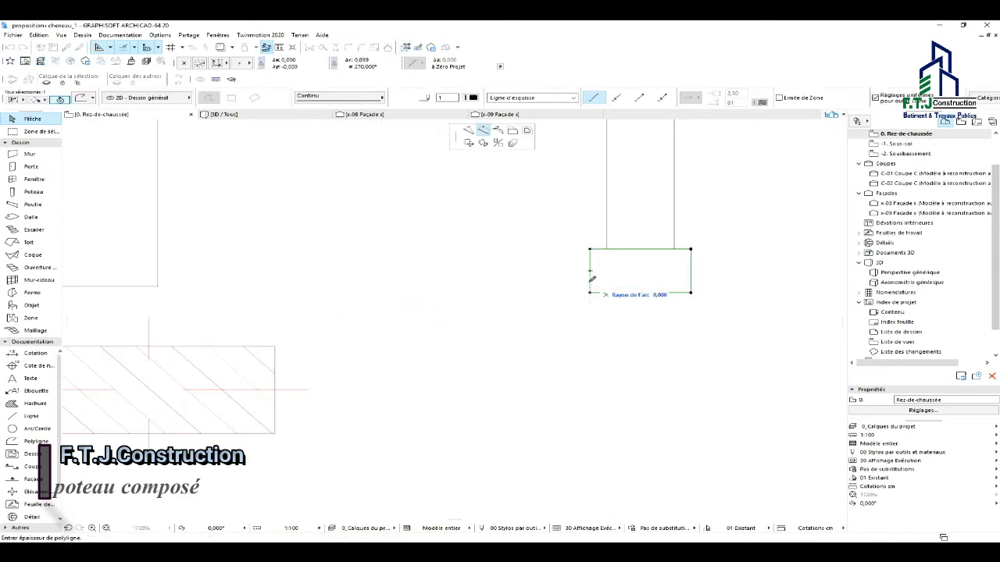
pyautogui.click(468, 130)
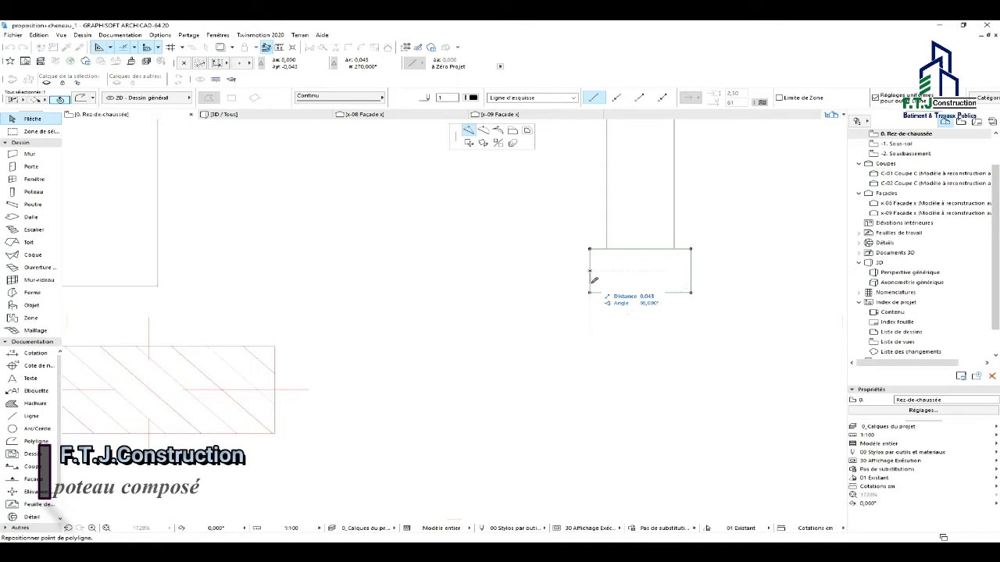
pyautogui.write('0')
pyautogui.write('.048')
pyautogui.press('Return')
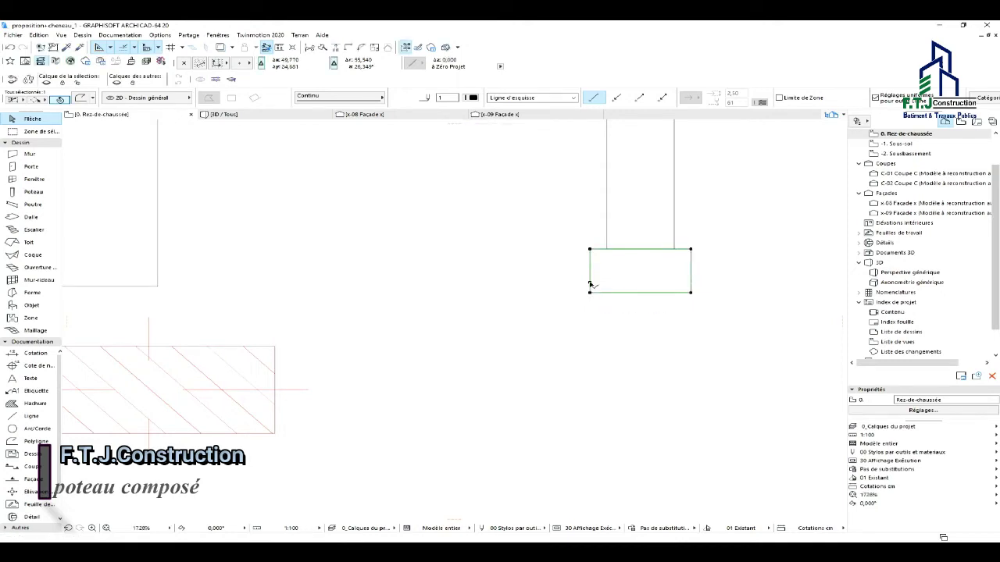
pyautogui.click(692, 272)
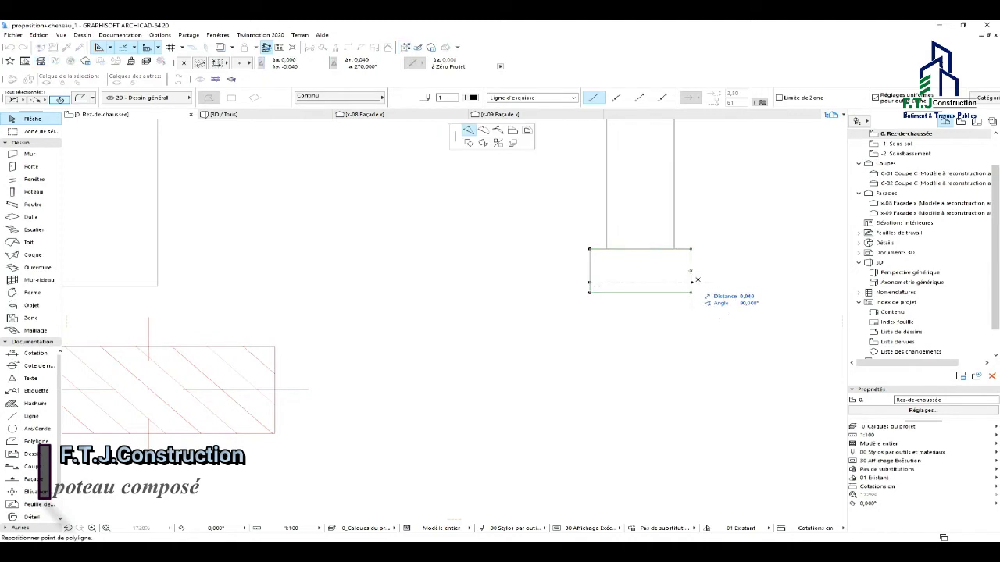
pyautogui.scroll(-2, 692, 266)
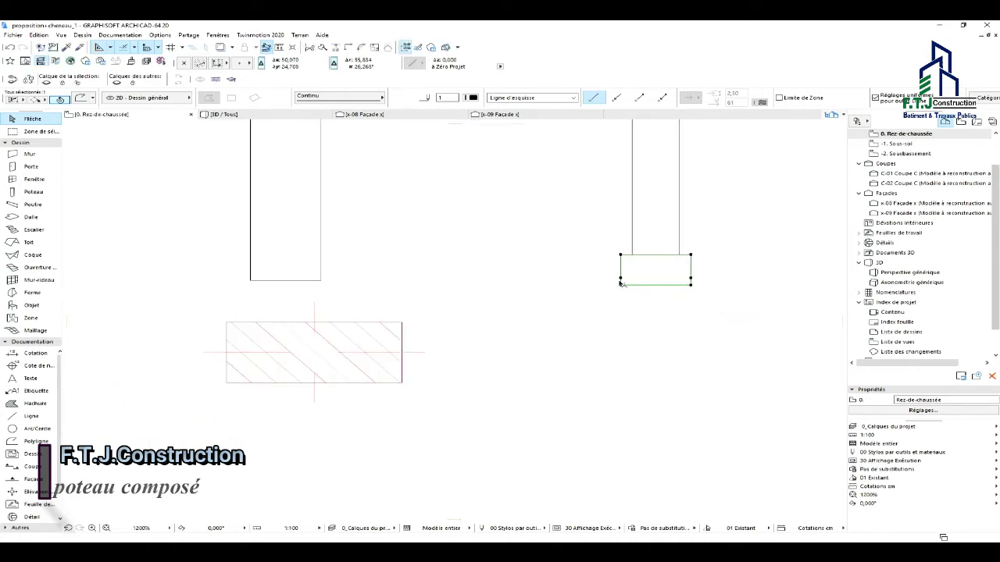
pyautogui.scroll(5, 625, 254)
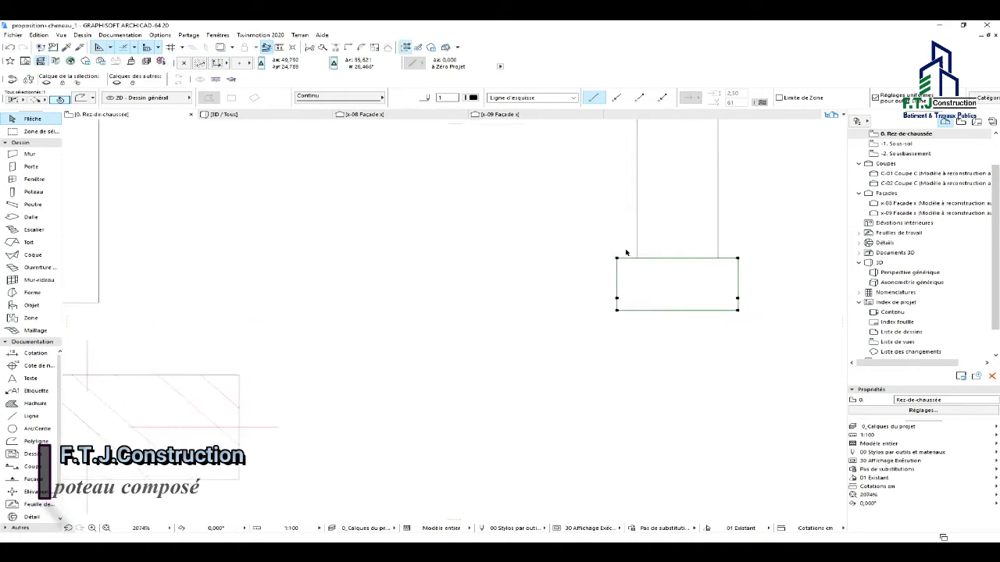
# Insert a vertex near each end of the small column base's upper edge, just outside the shaft's sides.
pyautogui.click(683, 260)
pyautogui.click(629, 259)
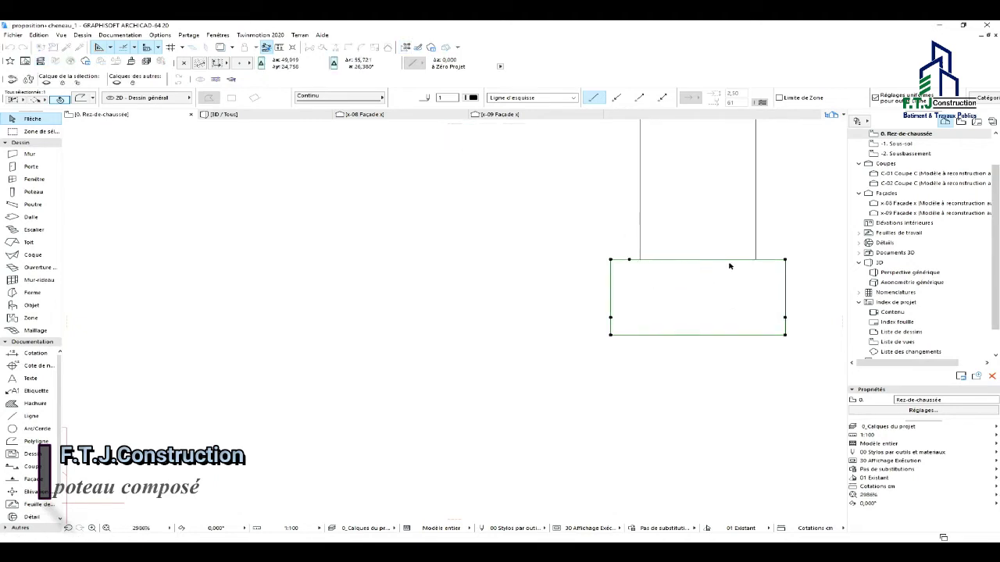
pyautogui.click(723, 260)
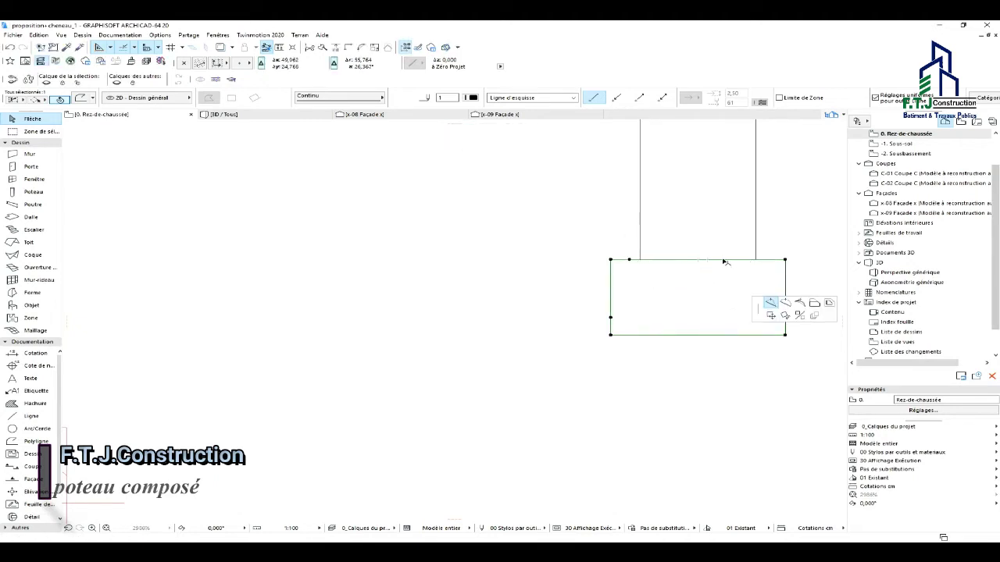
pyautogui.click(765, 258)
pyautogui.scroll(-2, 745, 259)
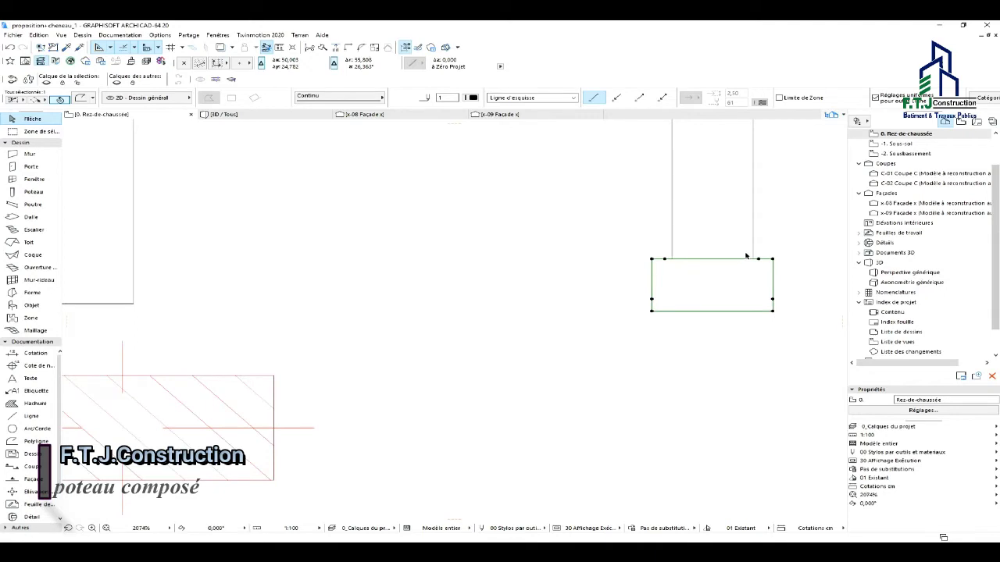
# Merge the base's two upper outer corners into neighbouring vertices, giving it sides that taper upward above a short vertical plinth.
pyautogui.click(773, 259)
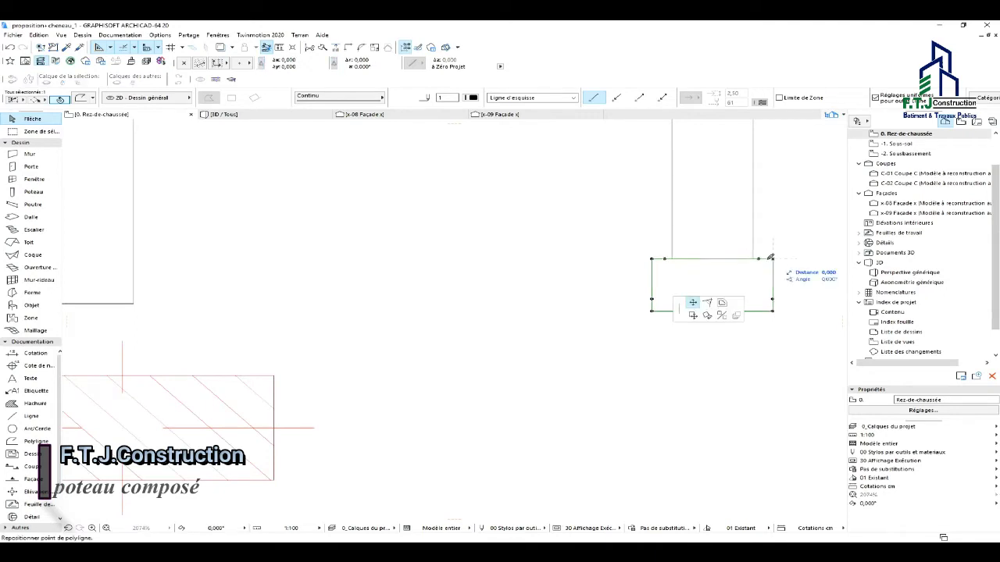
pyautogui.click(772, 299)
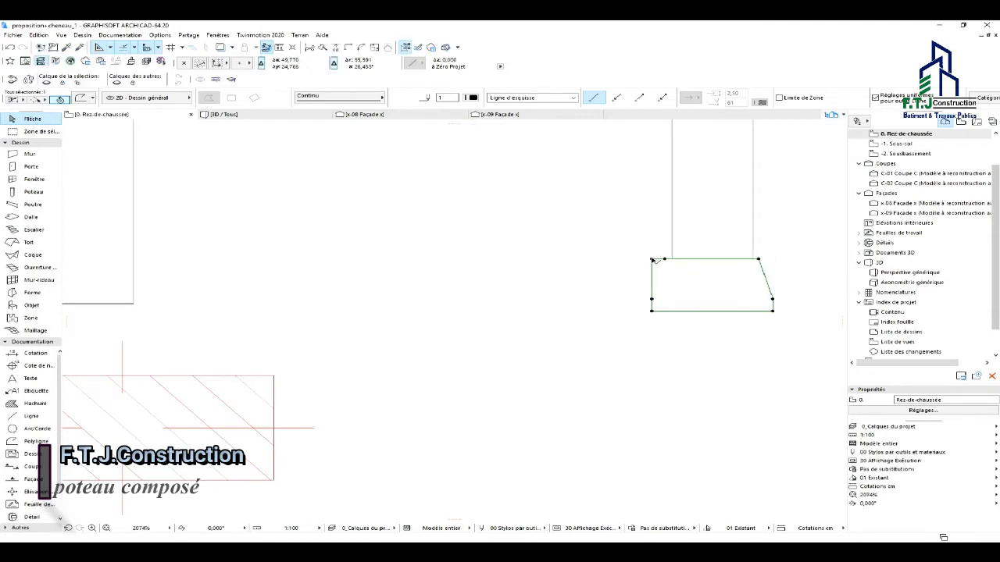
pyautogui.click(652, 259)
pyautogui.click(663, 259)
# Curve both slanted sides of the base inward into shallow concave arcs.
pyautogui.click(658, 278)
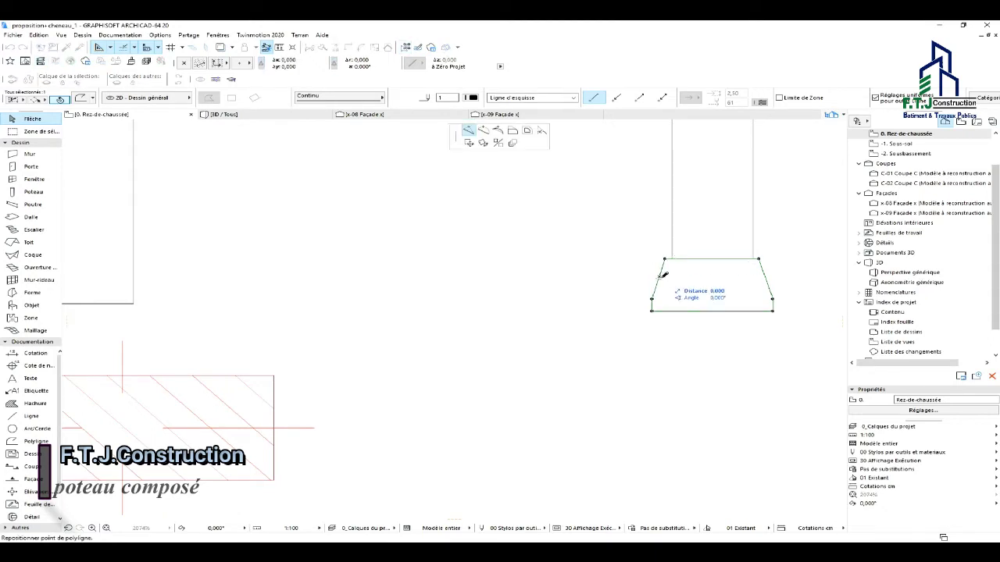
pyautogui.click(484, 132)
pyautogui.scroll(2, 667, 273)
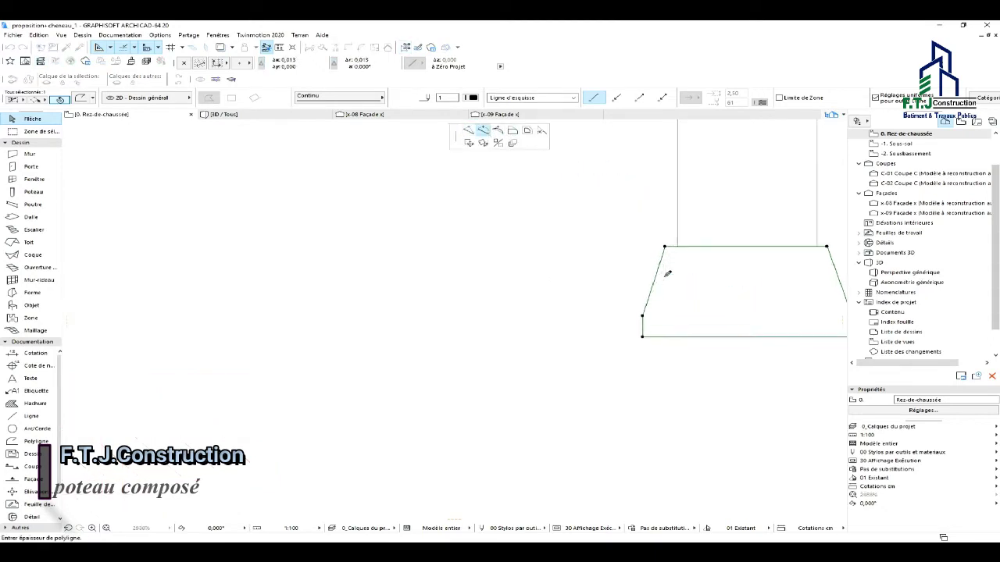
pyautogui.click(664, 270)
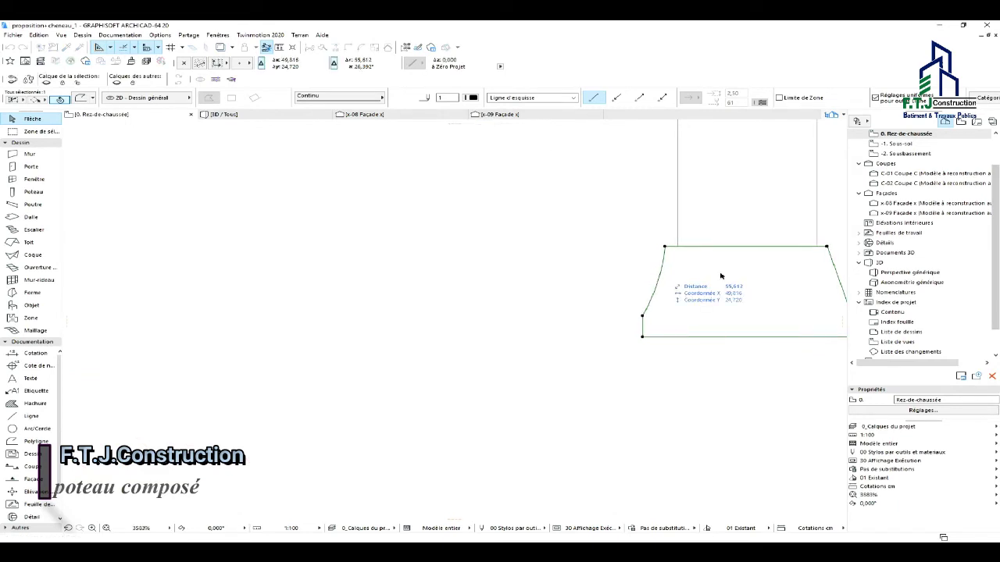
pyautogui.scroll(-2, 785, 276)
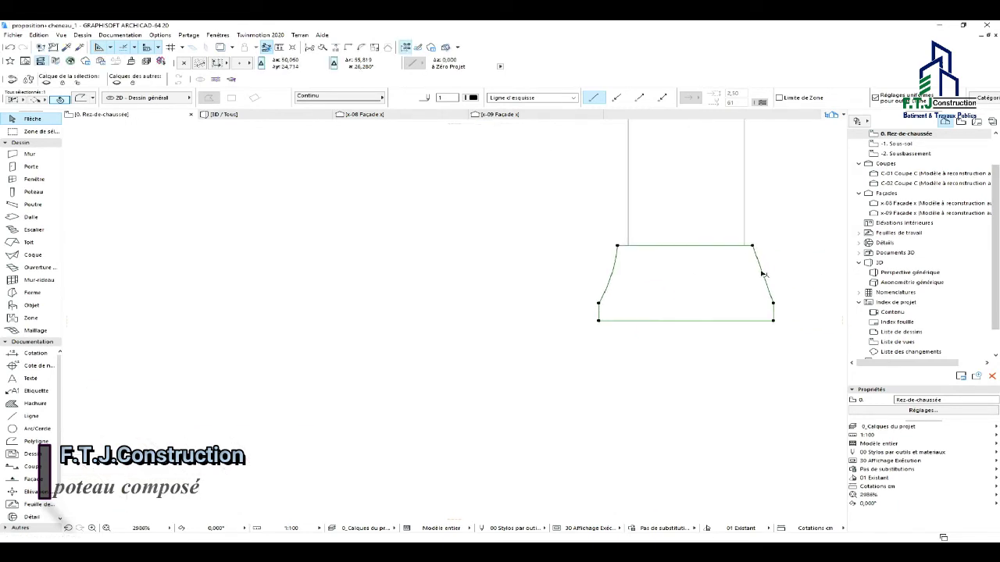
pyautogui.click(763, 273)
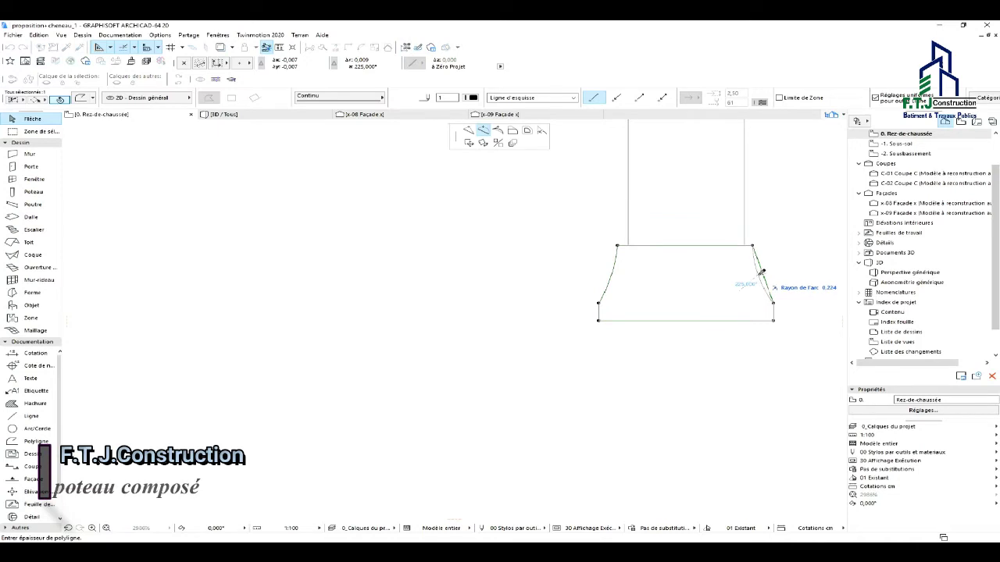
pyautogui.click(764, 274)
pyautogui.scroll(-10, 679, 289)
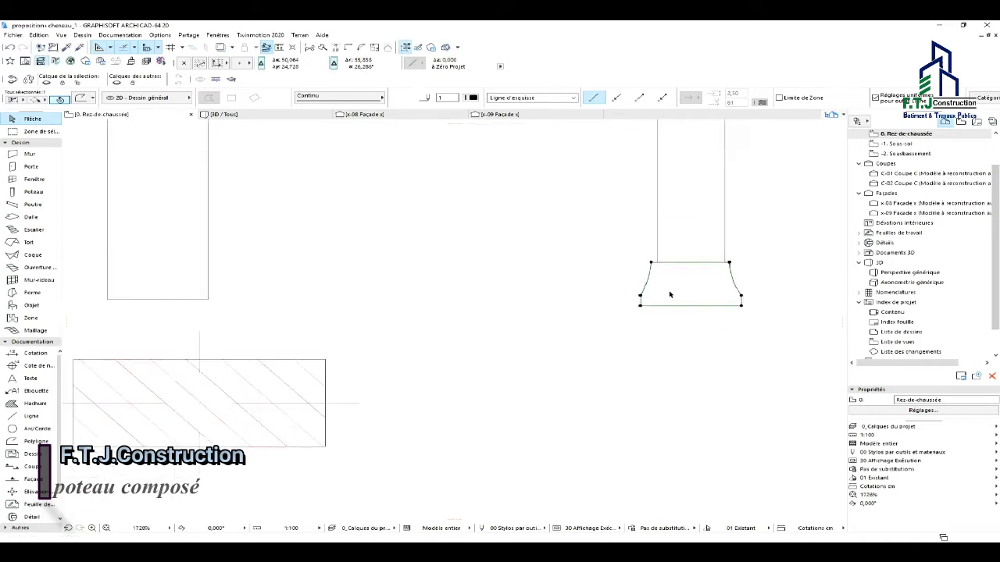
pyautogui.click(737, 247)
pyautogui.scroll(-13, 680, 277)
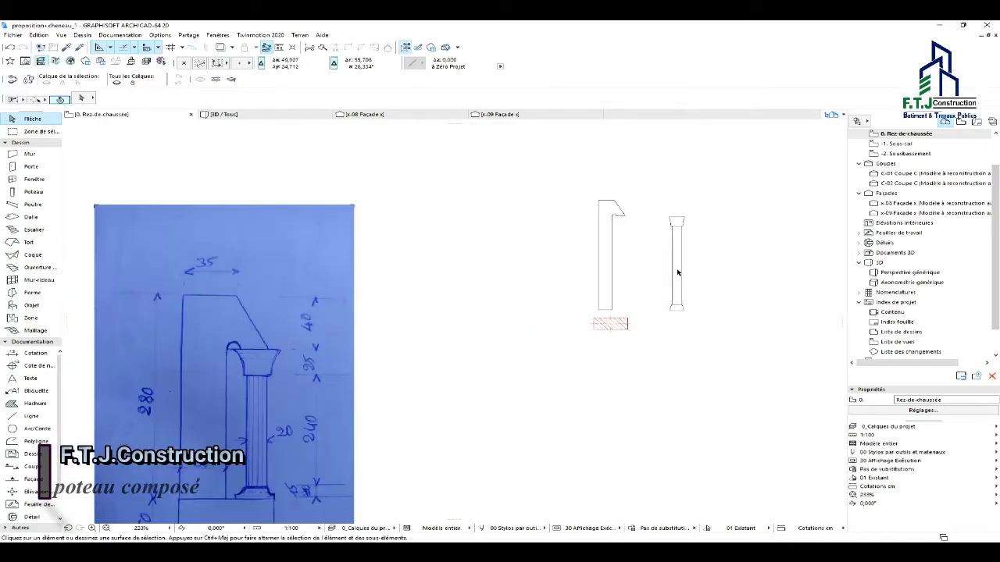
# Trim away the capital's lower edge and the base's upper edge between the shaft's sides.
pyautogui.scroll(6, 687, 250)
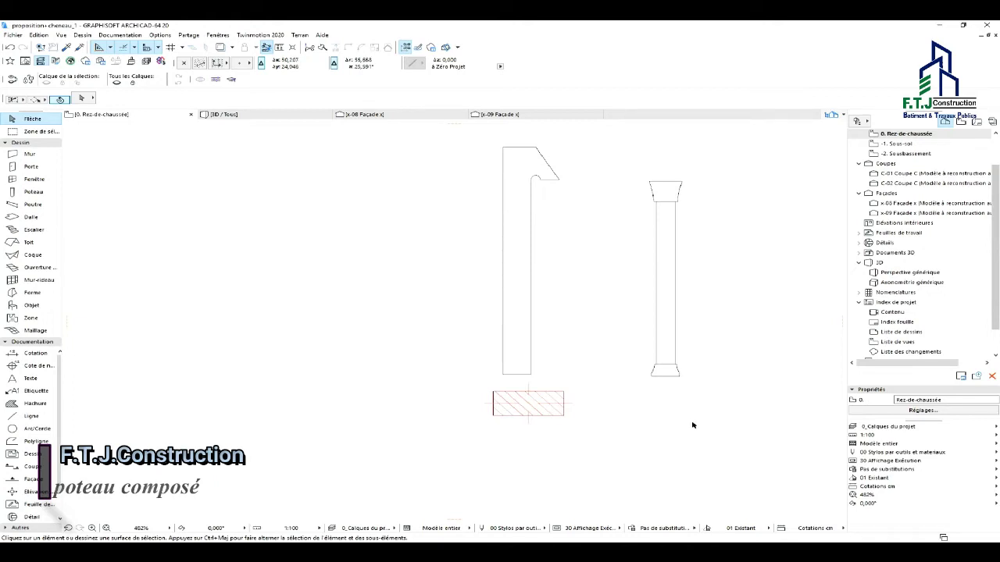
pyautogui.scroll(3, 670, 378)
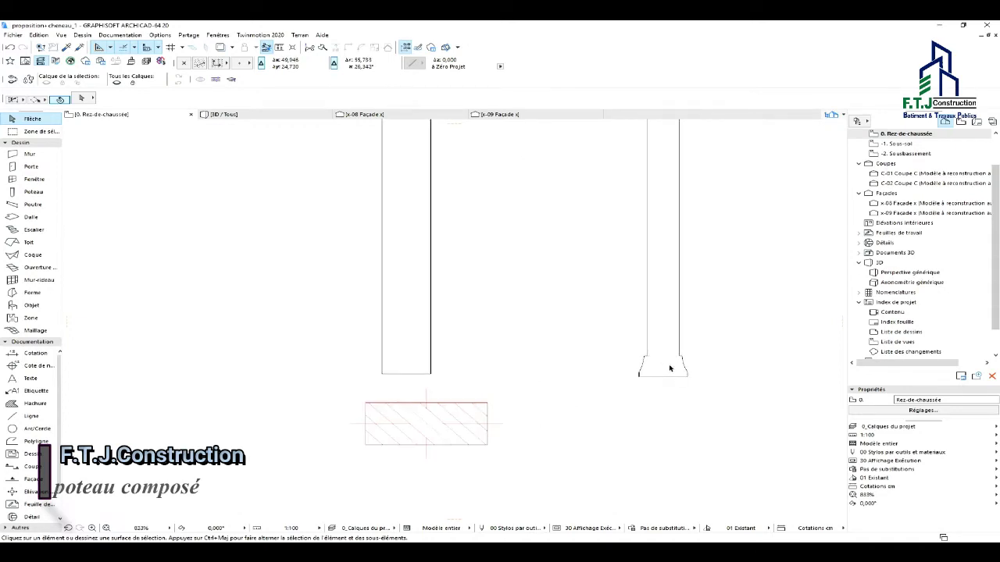
pyautogui.scroll(-3, 670, 368)
pyautogui.scroll(2, 658, 231)
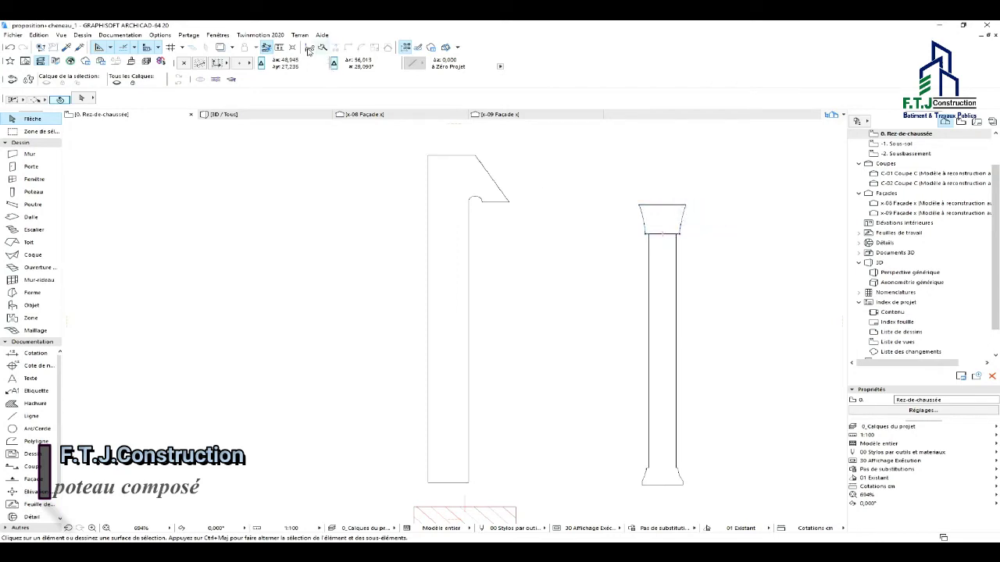
pyautogui.scroll(3, 664, 232)
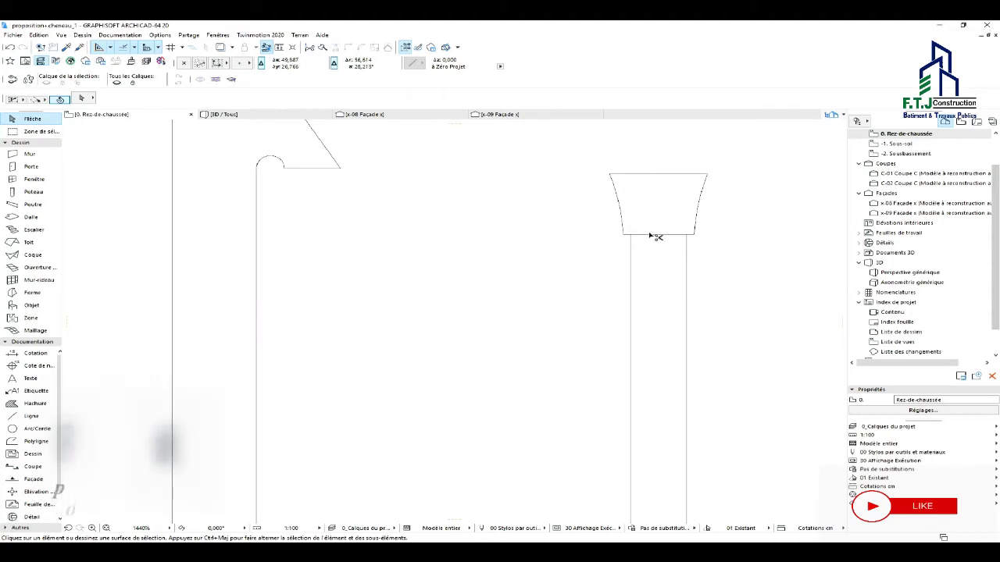
pyautogui.scroll(-5, 647, 217)
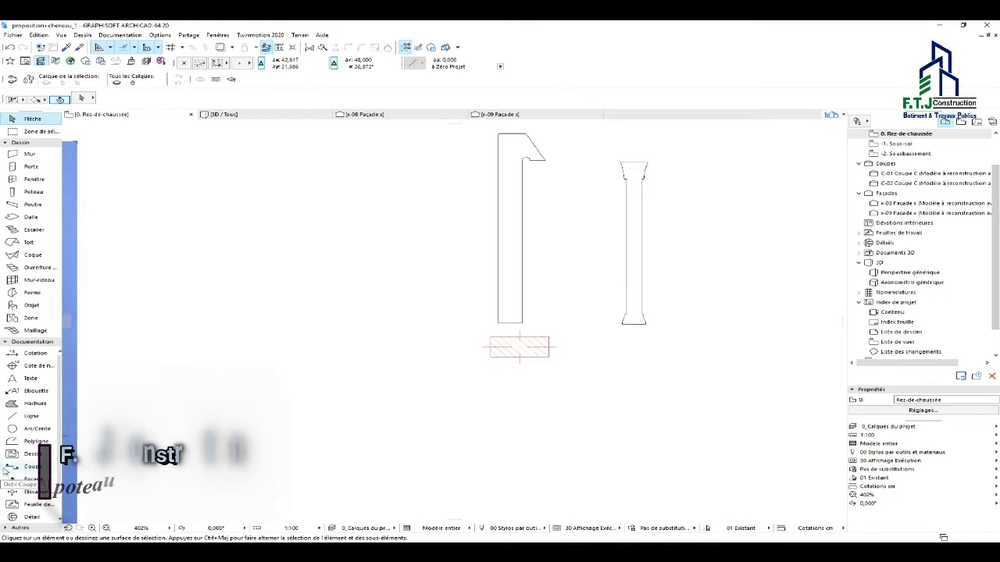
# Draw a vertical line from the middle of the capital's upper edge down to just below the small column's base.
pyautogui.click(30, 416)
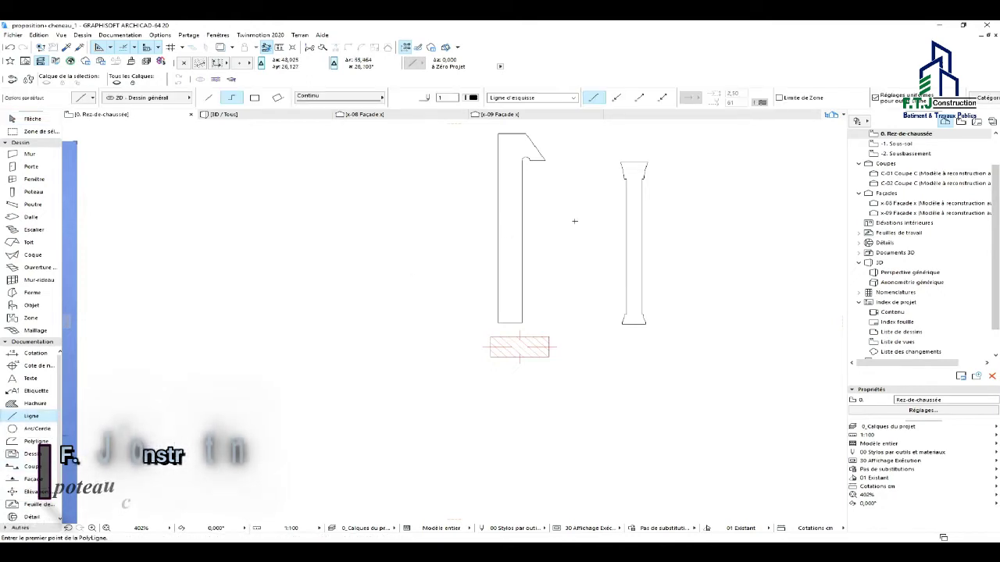
pyautogui.scroll(3, 632, 156)
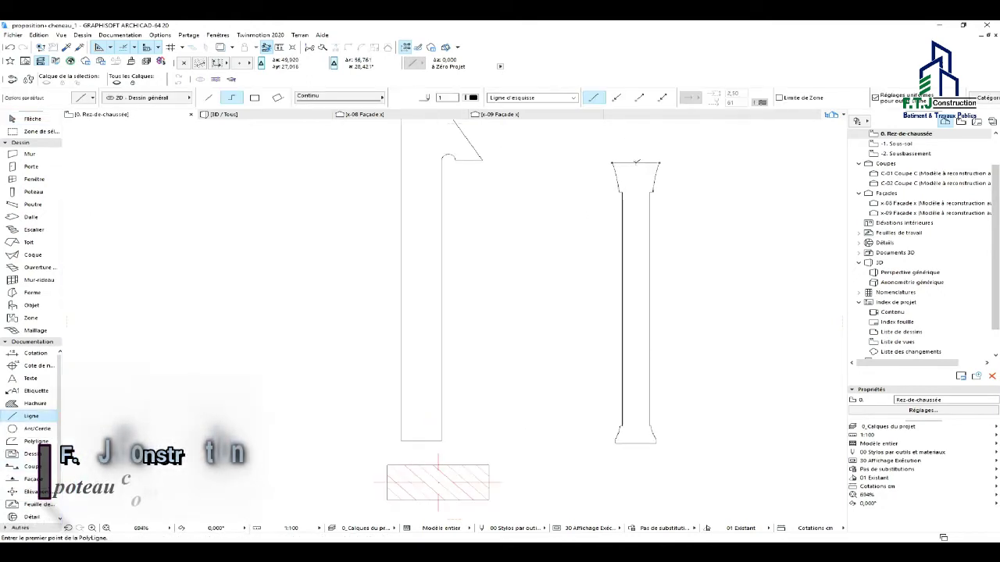
pyautogui.click(638, 161)
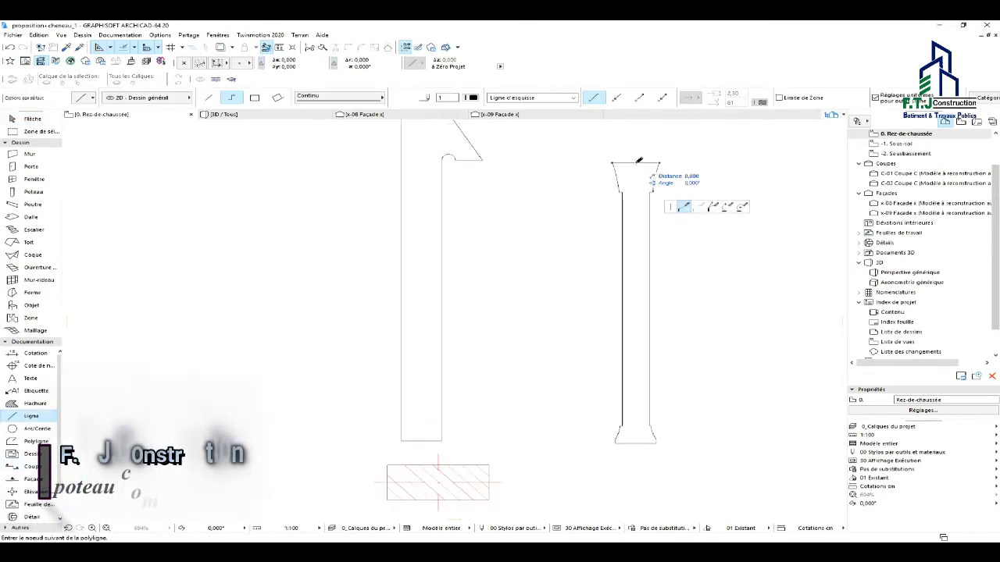
pyautogui.click(636, 452)
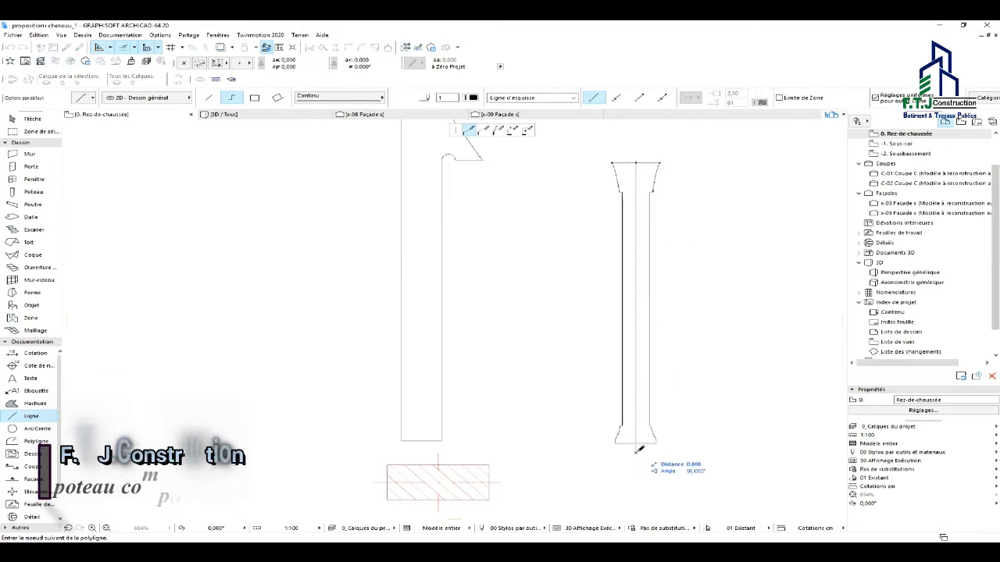
pyautogui.click(636, 452)
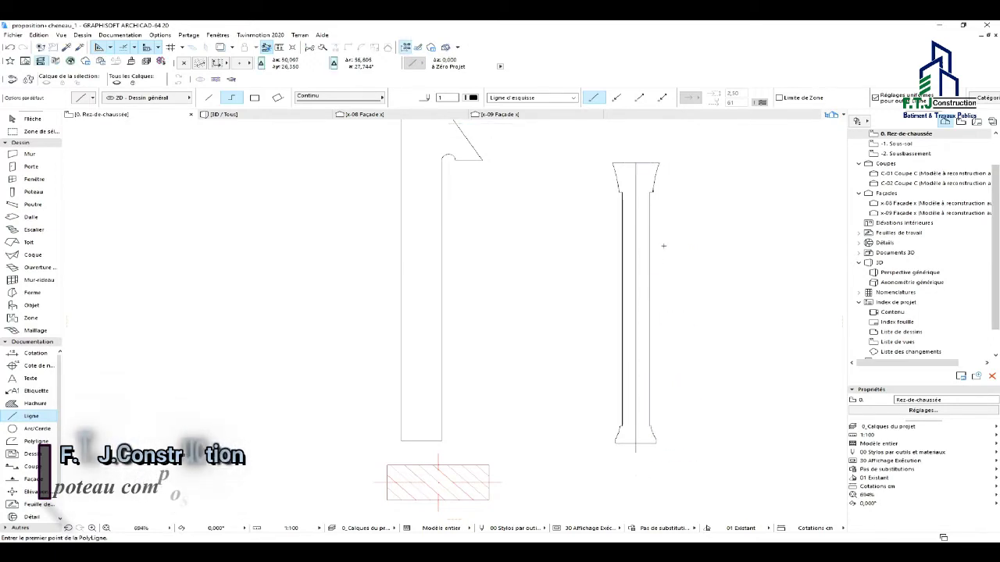
pyautogui.scroll(-2, 635, 164)
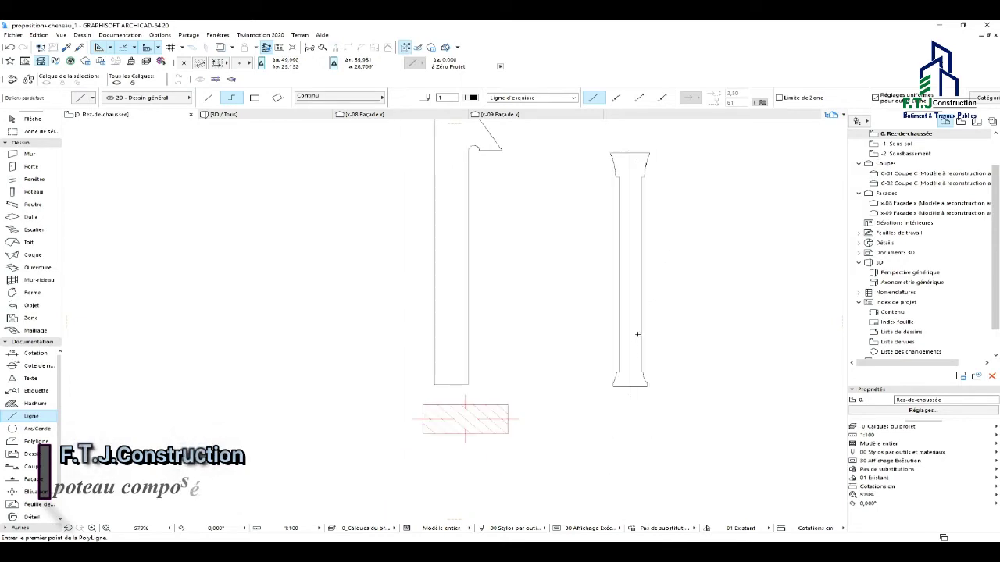
# Move the small column's vertical centre line about 0.07 to the left, keeping it inside the shaft.
pyautogui.press('Escape')
pyautogui.click(627, 309)
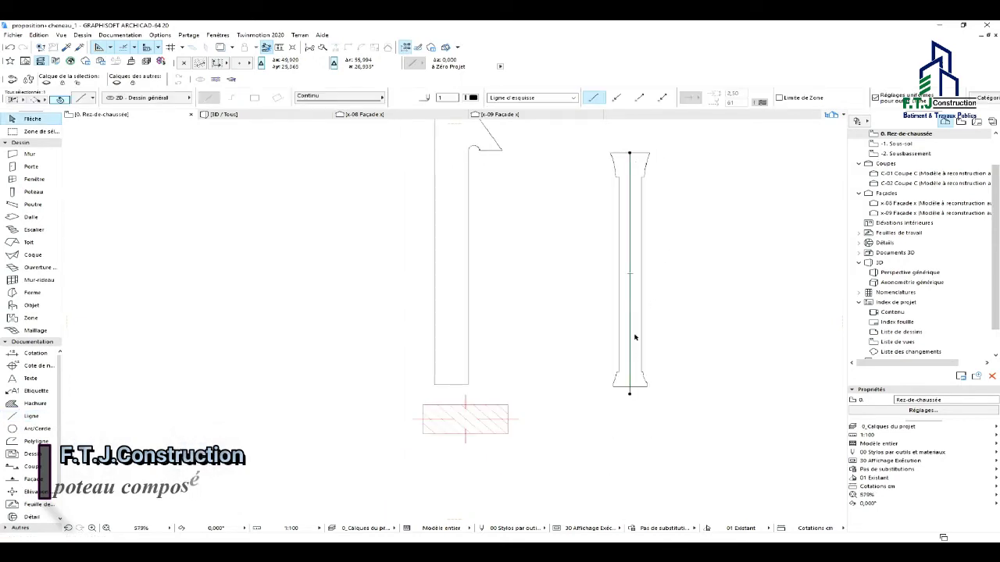
pyautogui.click(629, 394)
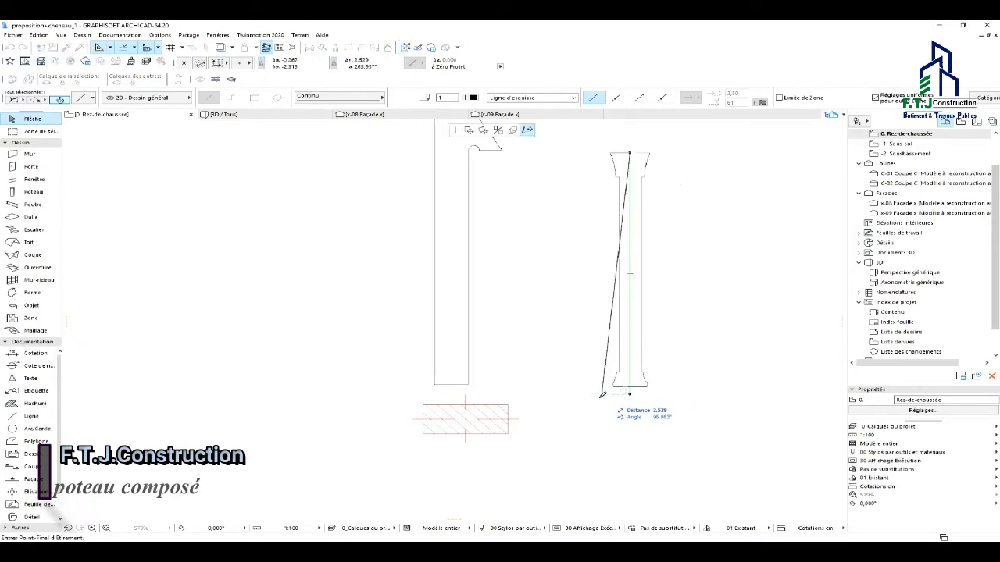
pyautogui.click(467, 131)
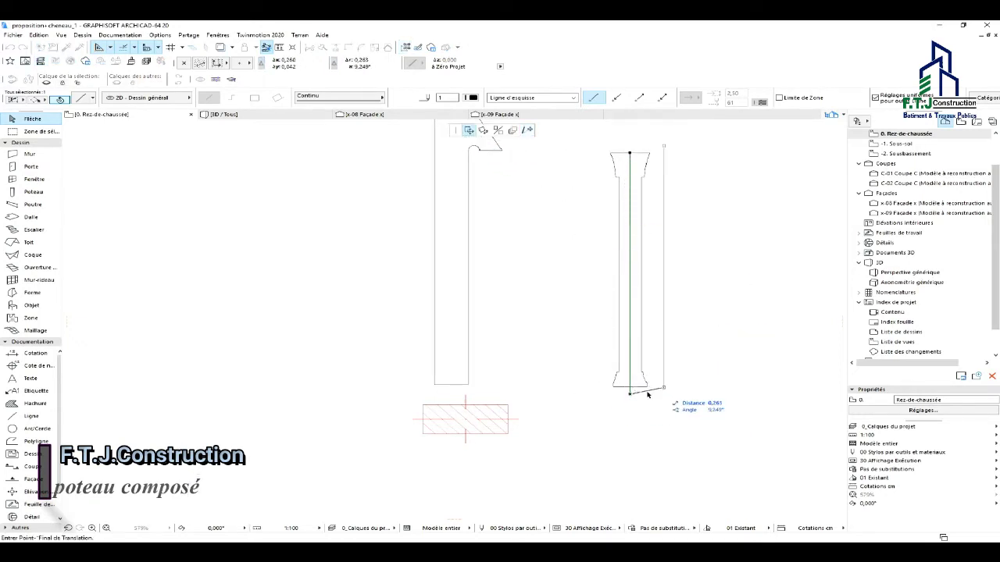
pyautogui.scroll(1, 627, 393)
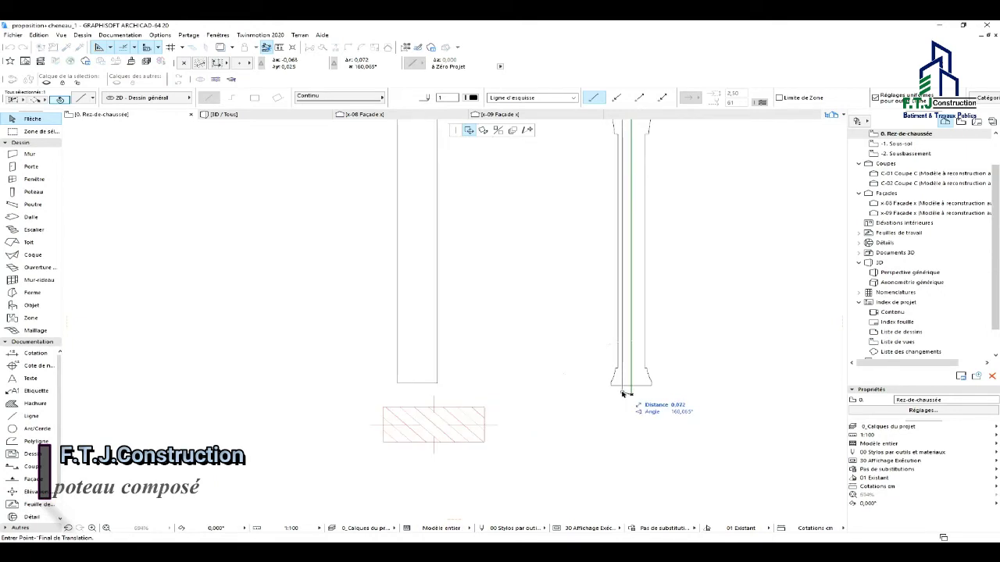
pyautogui.click(624, 393)
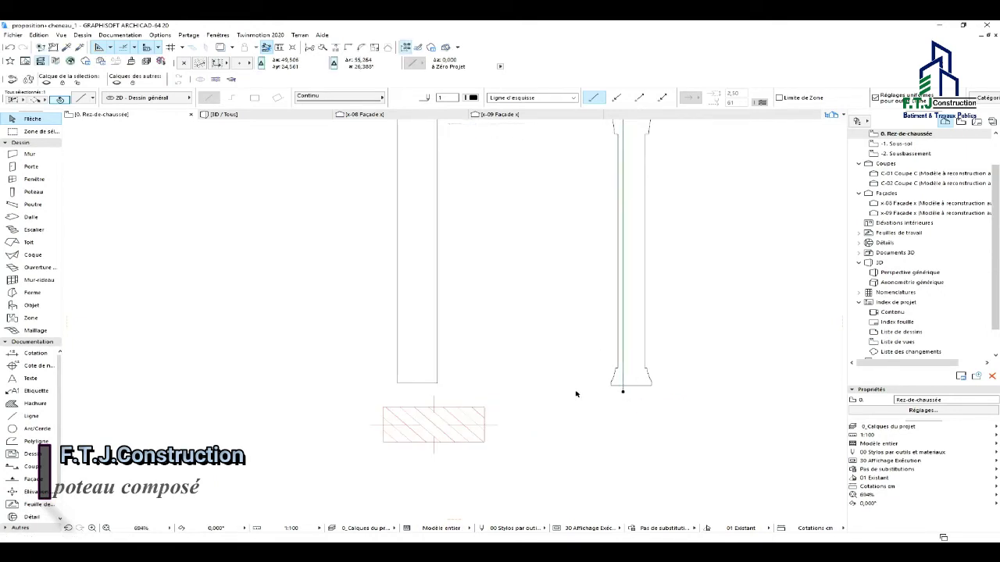
pyautogui.scroll(-1, 575, 393)
pyautogui.scroll(1, 599, 406)
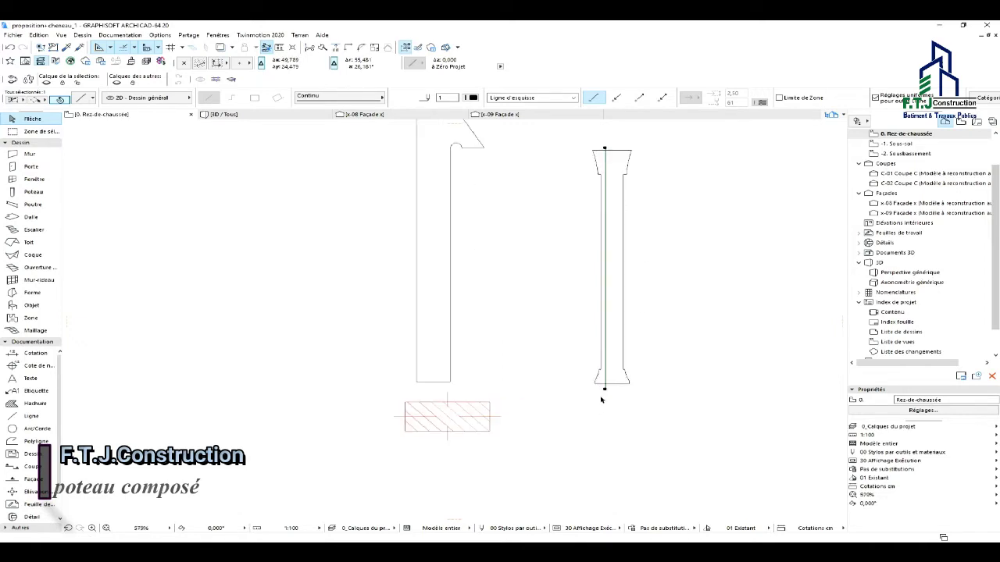
pyautogui.click(655, 360)
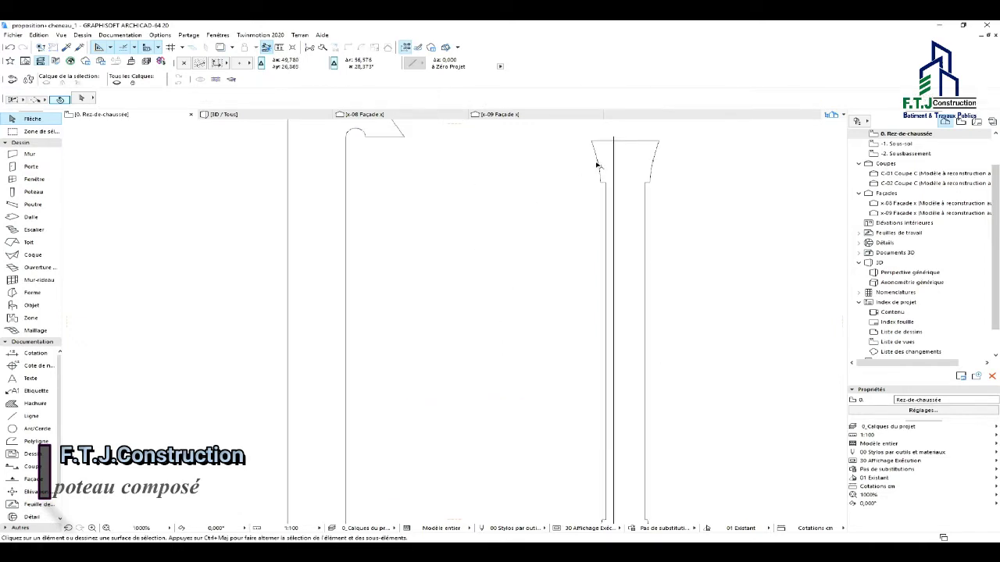
pyautogui.moveTo(598, 155); pyautogui.dragTo(605, 148, button='middle')
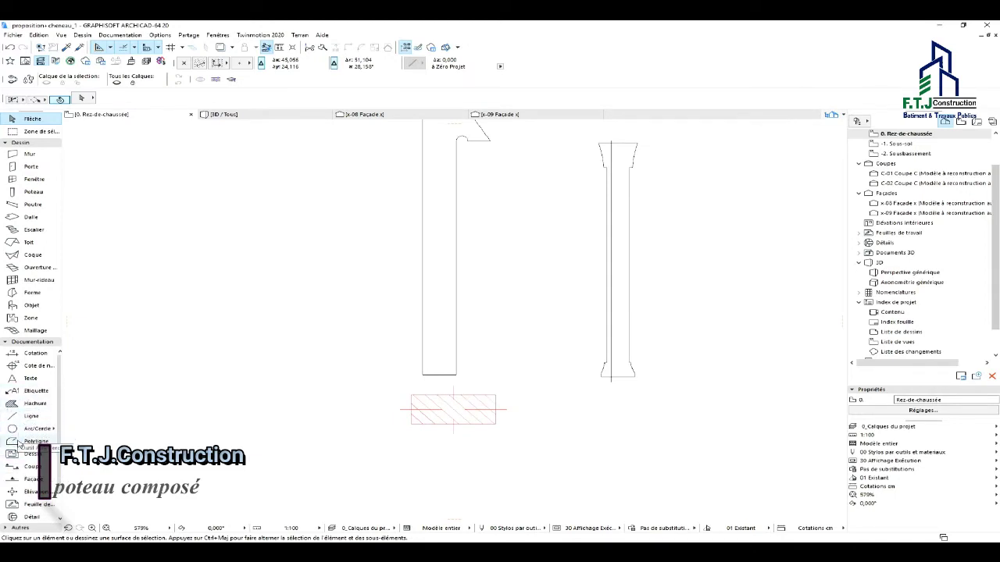
# Set the Polyline tool's line pen to number 43.
pyautogui.click(31, 441)
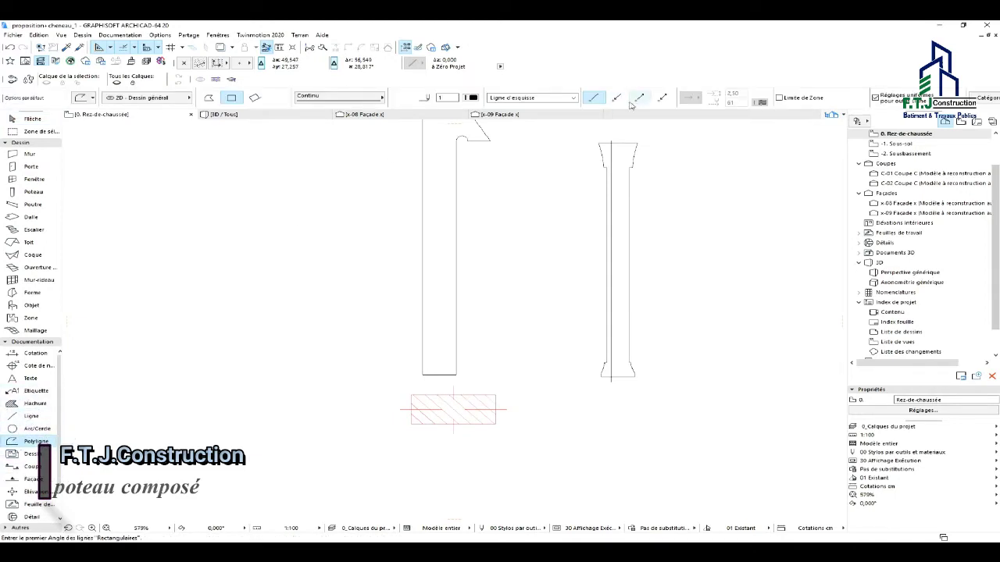
pyautogui.click(472, 97)
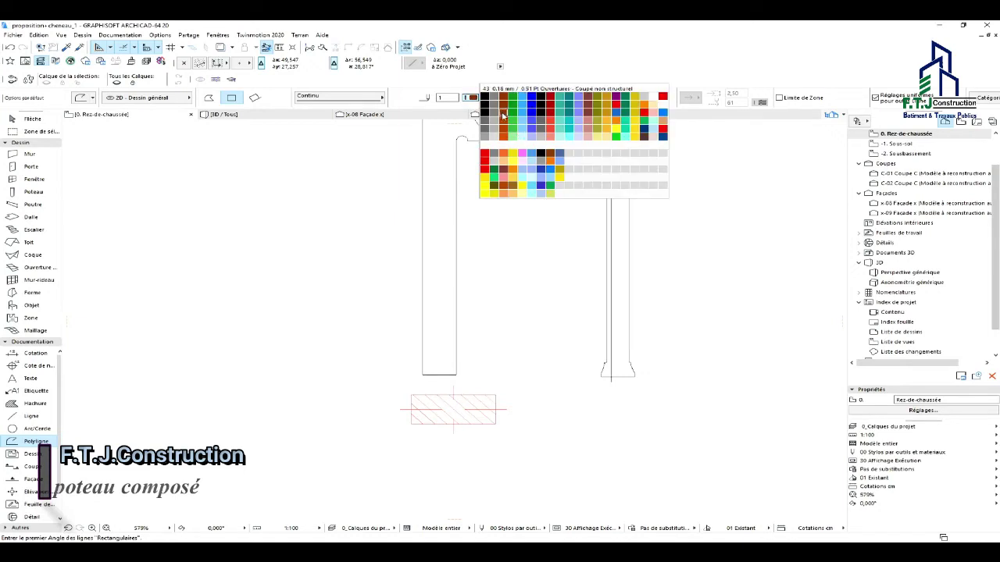
pyautogui.click(506, 113)
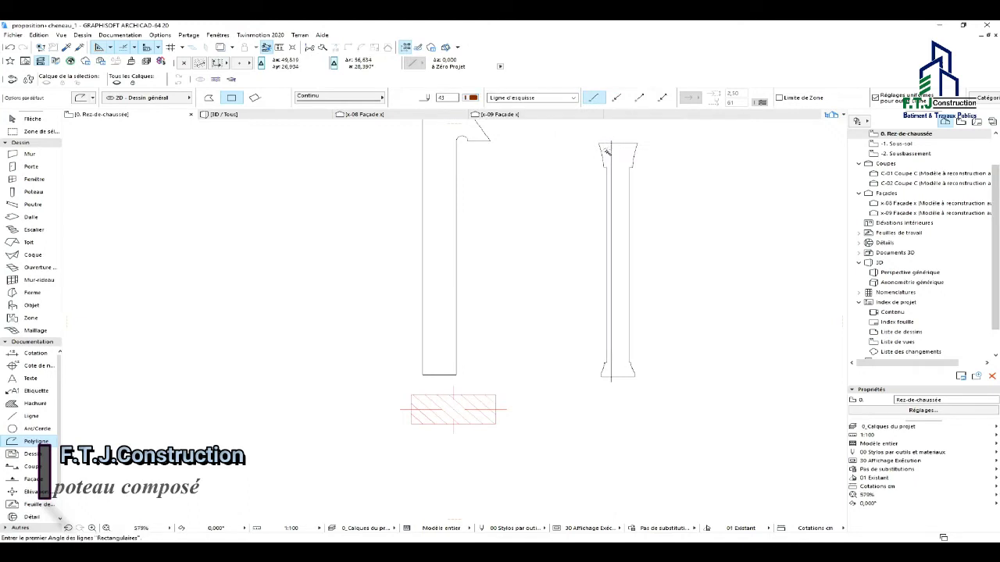
pyautogui.press('Escape')
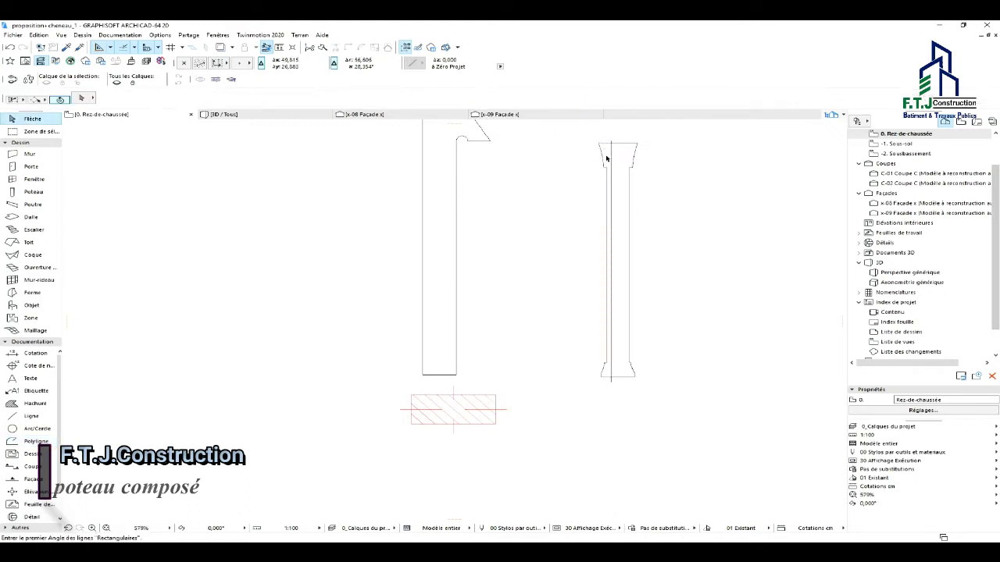
# Restore the undone polyline and move this small-column half-profile under the main profile's sloped overhang, next to the rounded notch.
pyautogui.click(24, 48)
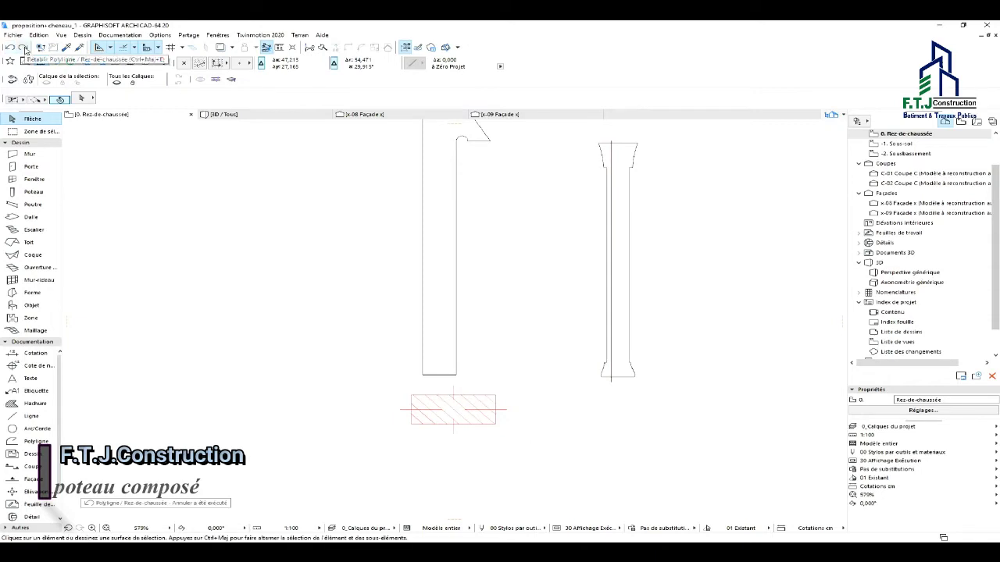
pyautogui.click(600, 146)
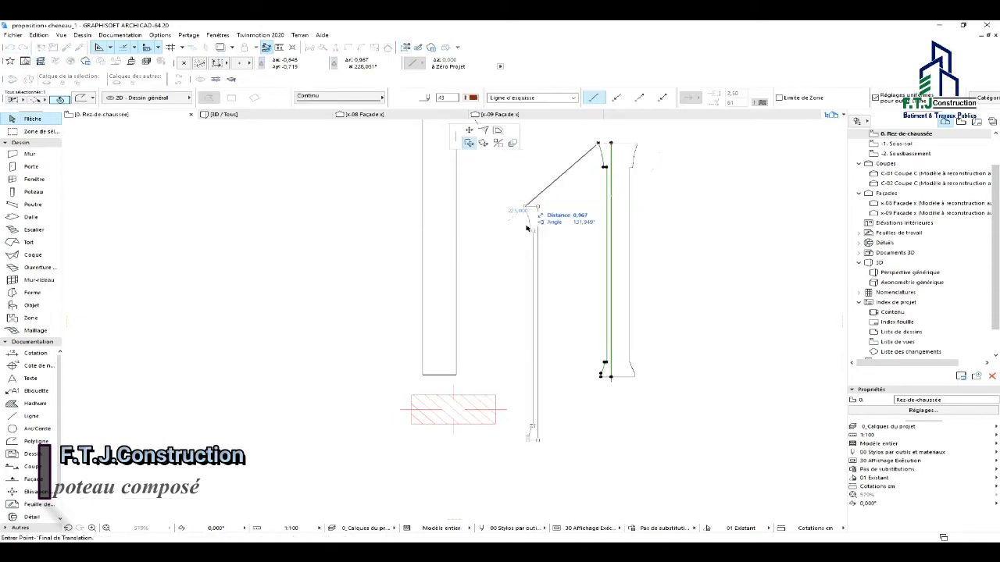
pyautogui.scroll(-2, 500, 207)
pyautogui.scroll(2, 489, 168)
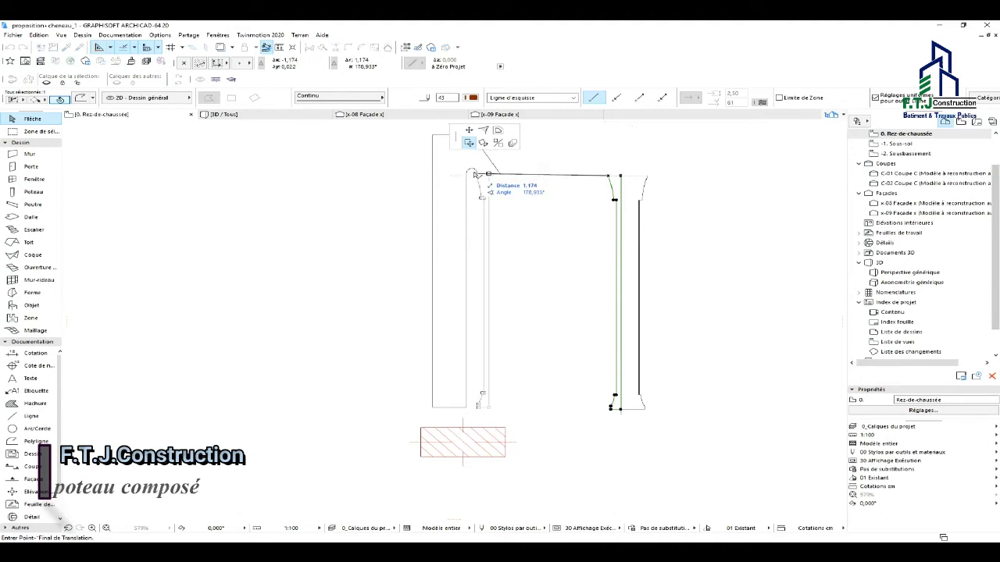
pyautogui.click(476, 176)
pyautogui.scroll(2, 550, 179)
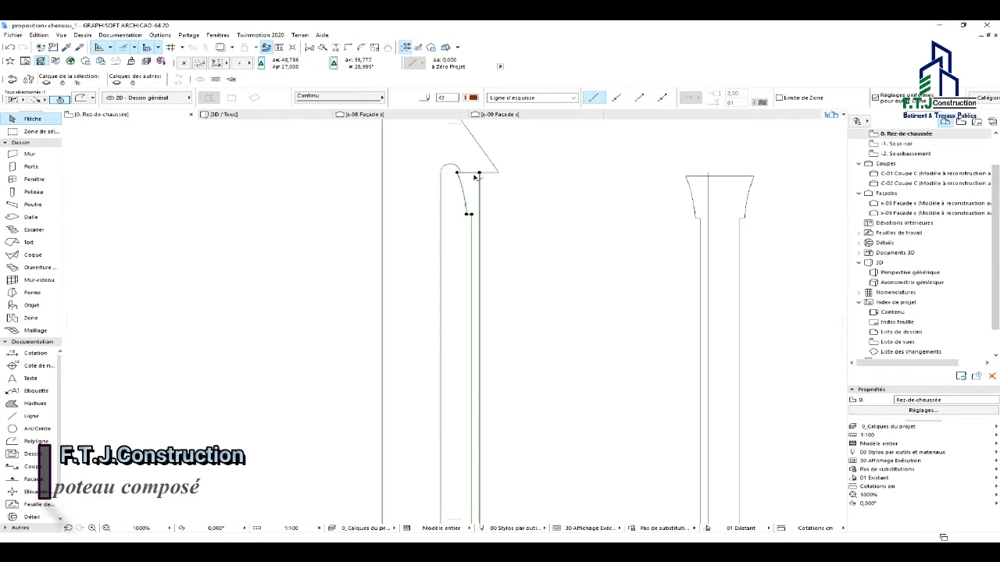
pyautogui.scroll(-2, 578, 180)
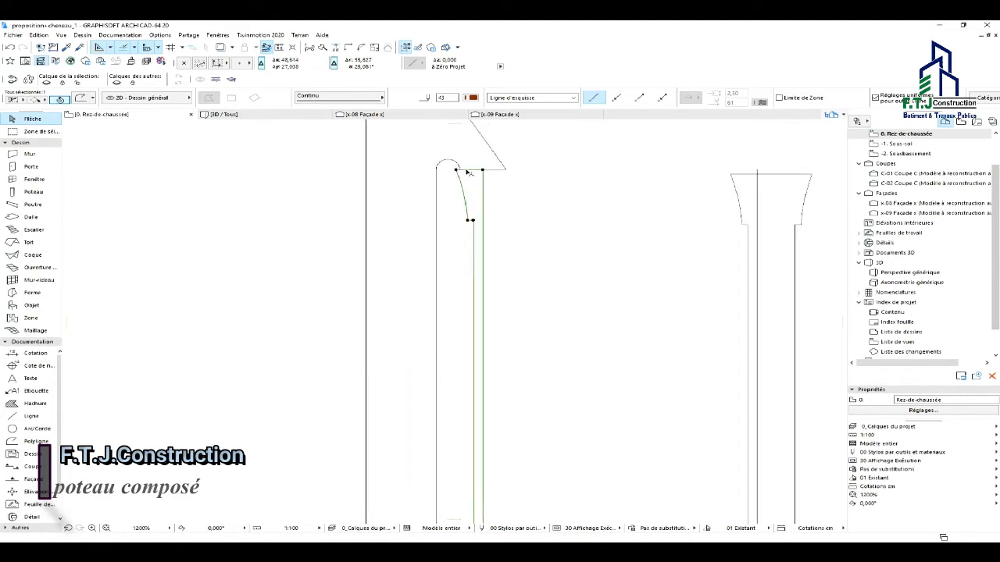
# Move the small column's vertical centre line to the right so its lower end sits at the middle of the base's lower edge.
pyautogui.click(680, 180)
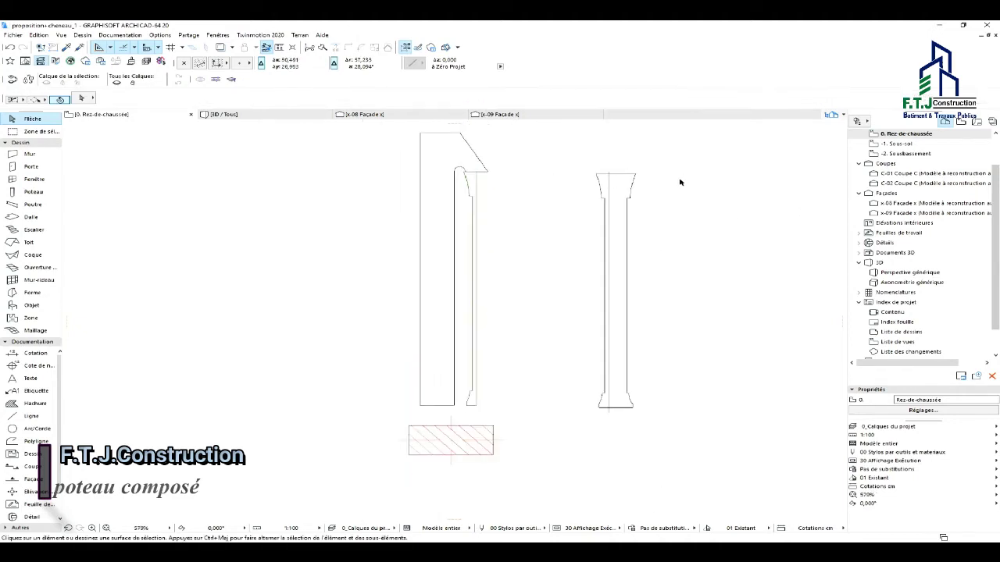
pyautogui.click(611, 412)
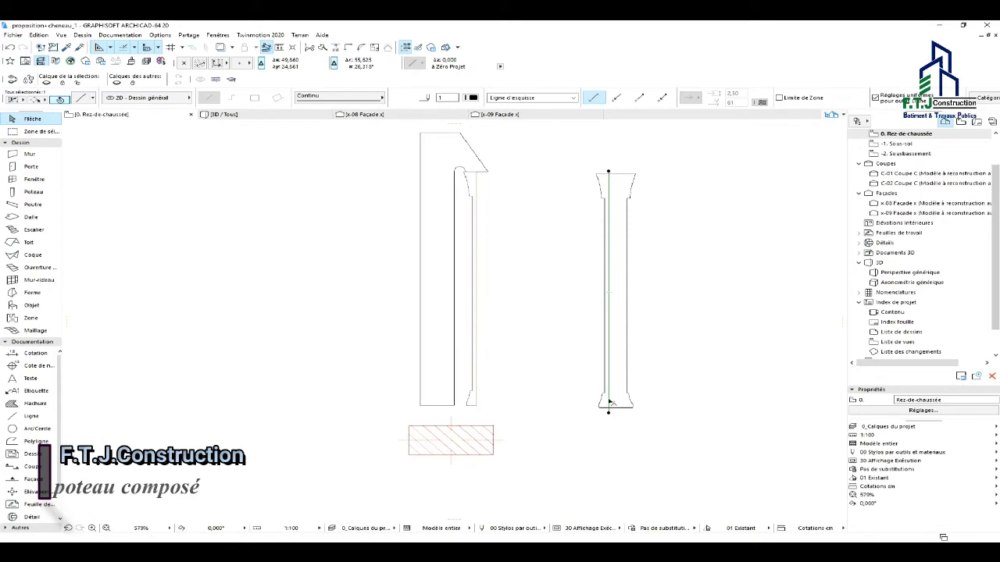
pyautogui.click(611, 413)
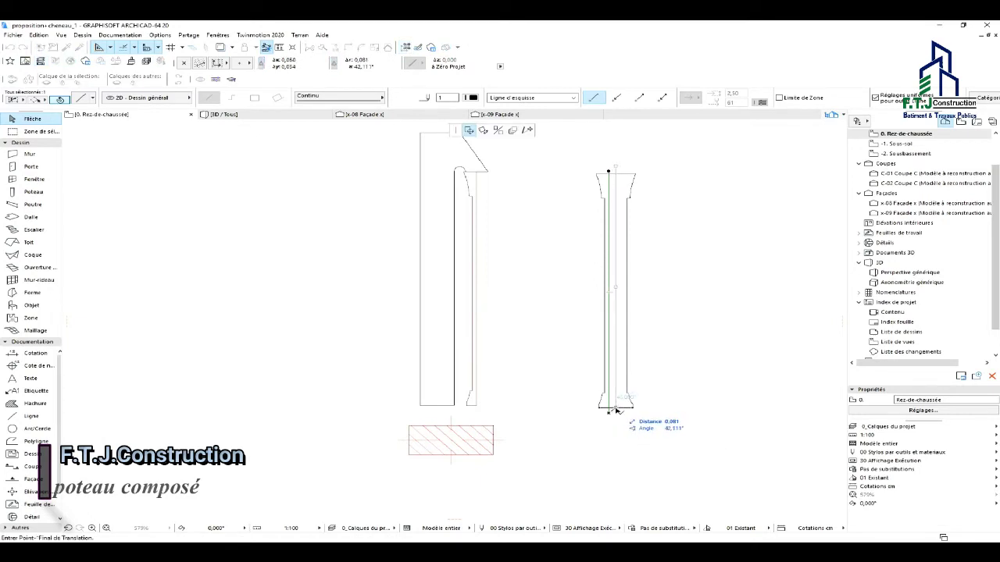
pyautogui.press('Escape')
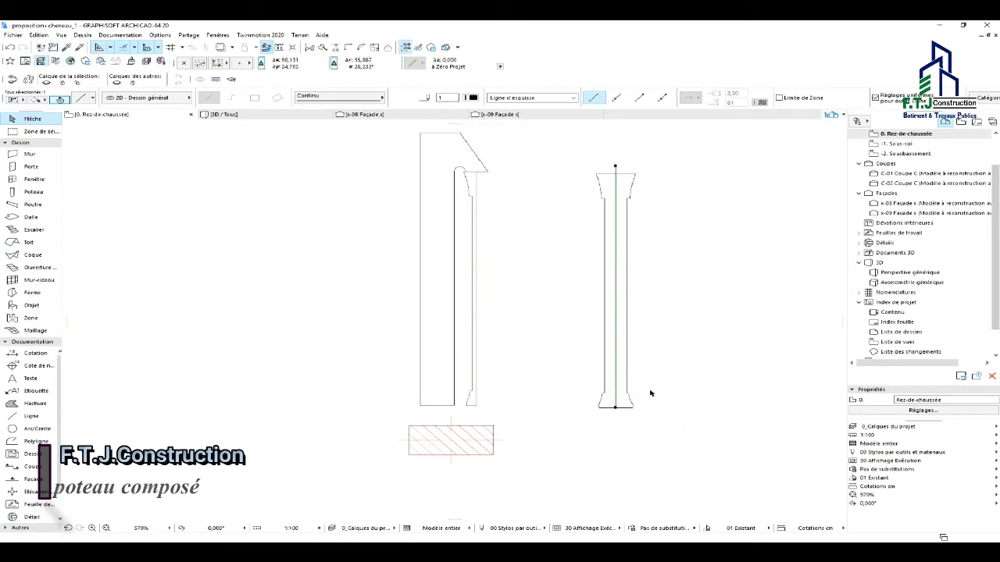
# Start the Wall tool and set its building material to Struct. - B.A. coulé.
pyautogui.scroll(-2, 526, 440)
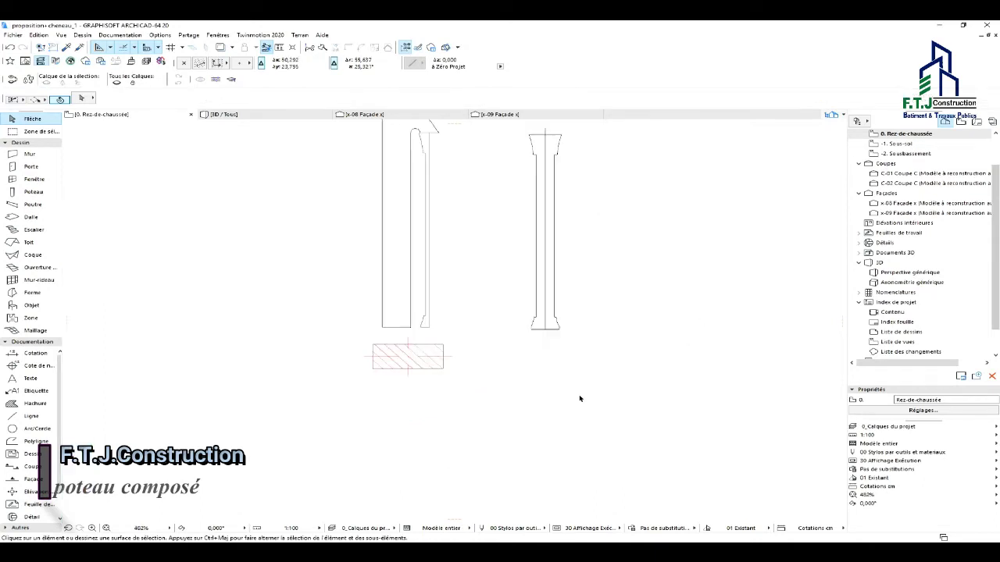
pyautogui.scroll(-3, 513, 362)
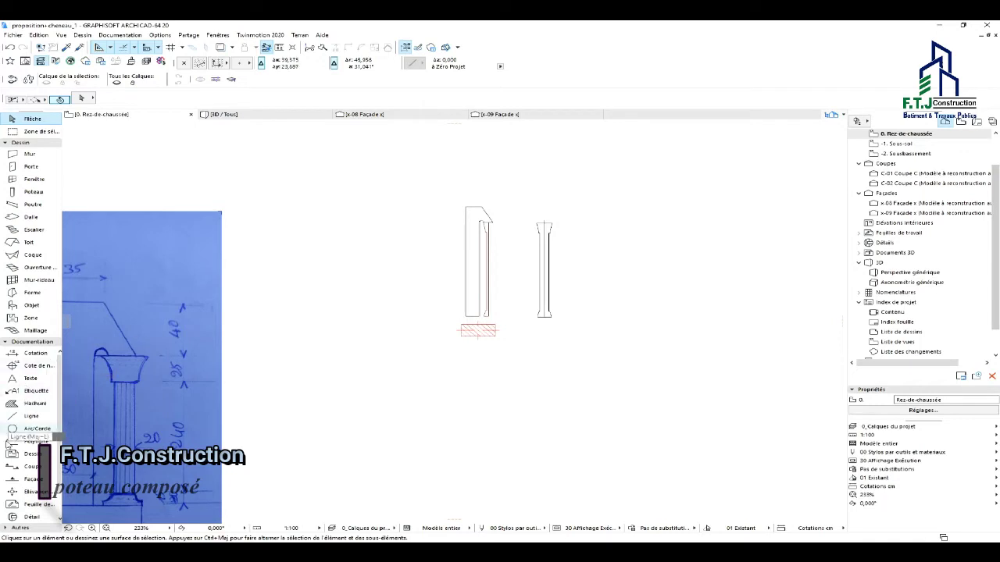
pyautogui.scroll(2, 469, 334)
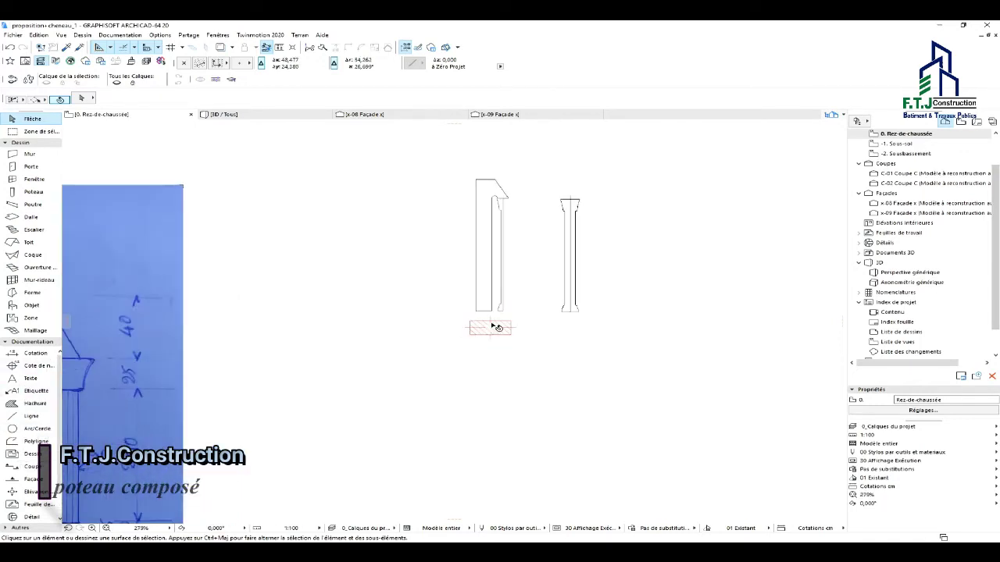
pyautogui.scroll(-2, 498, 327)
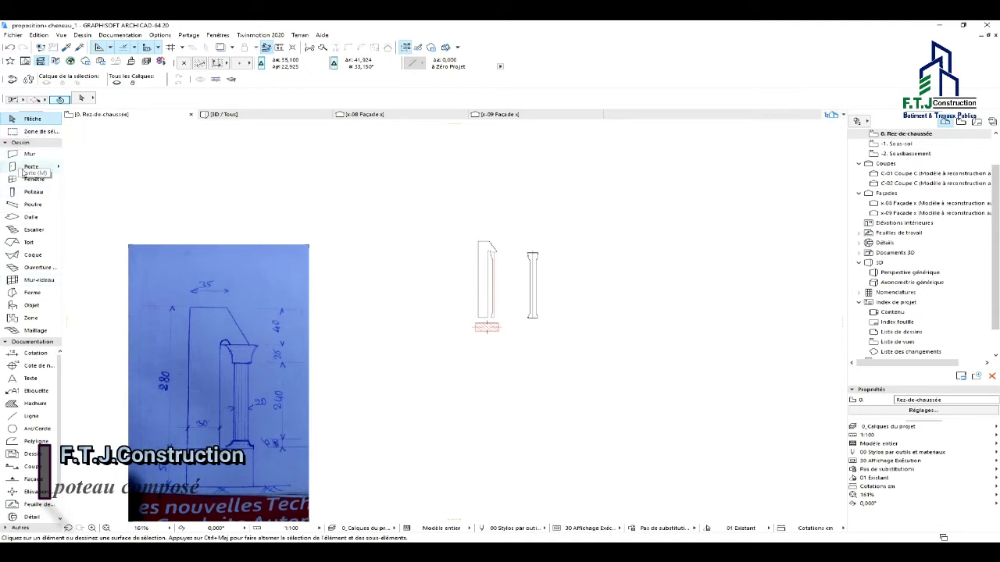
pyautogui.click(25, 154)
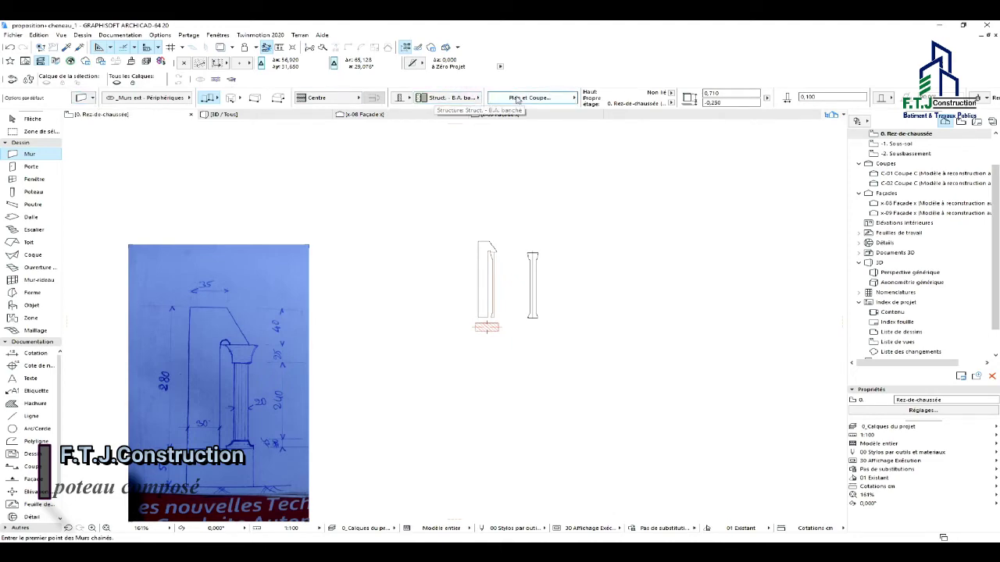
pyautogui.click(447, 97)
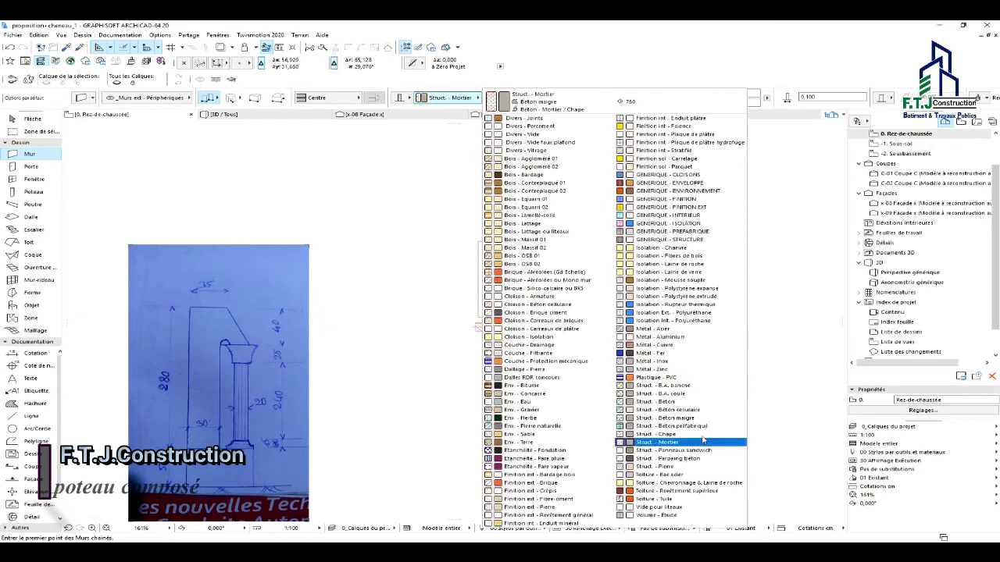
pyautogui.click(676, 396)
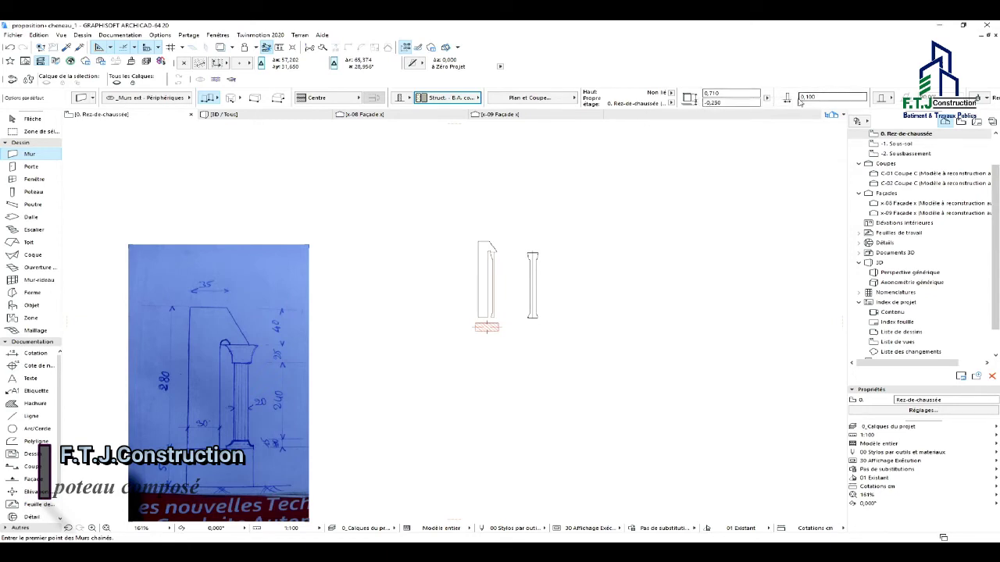
# Set the wall's base offset to 0 and its height to 2.8 m.
pyautogui.click(730, 103)
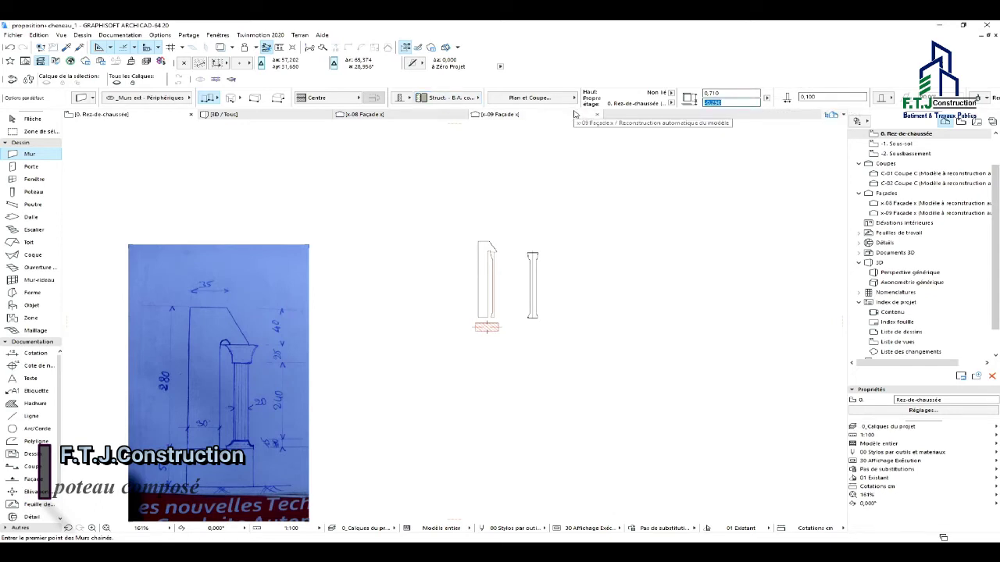
pyautogui.write('0')
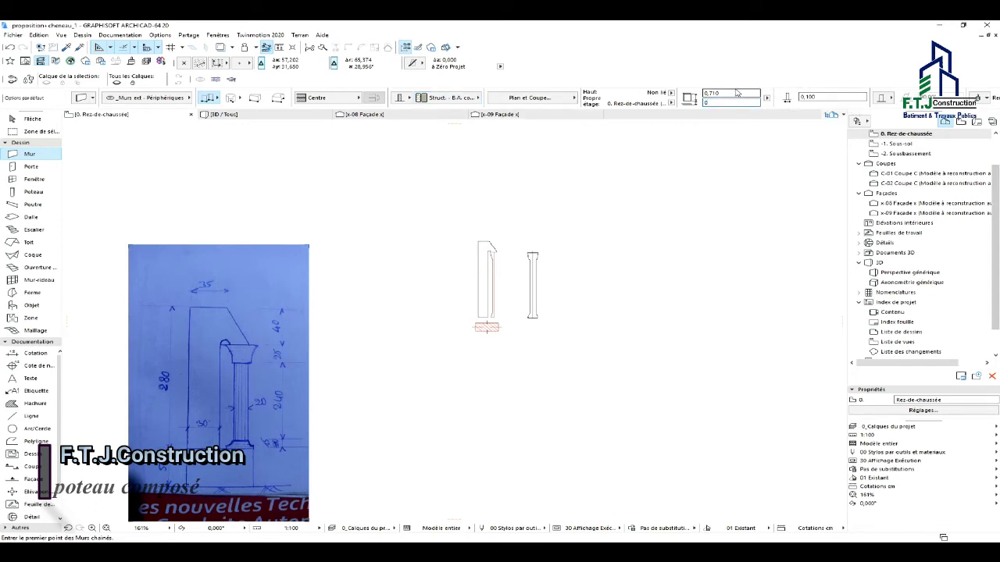
pyautogui.moveTo(737, 93); pyautogui.dragTo(658, 106)
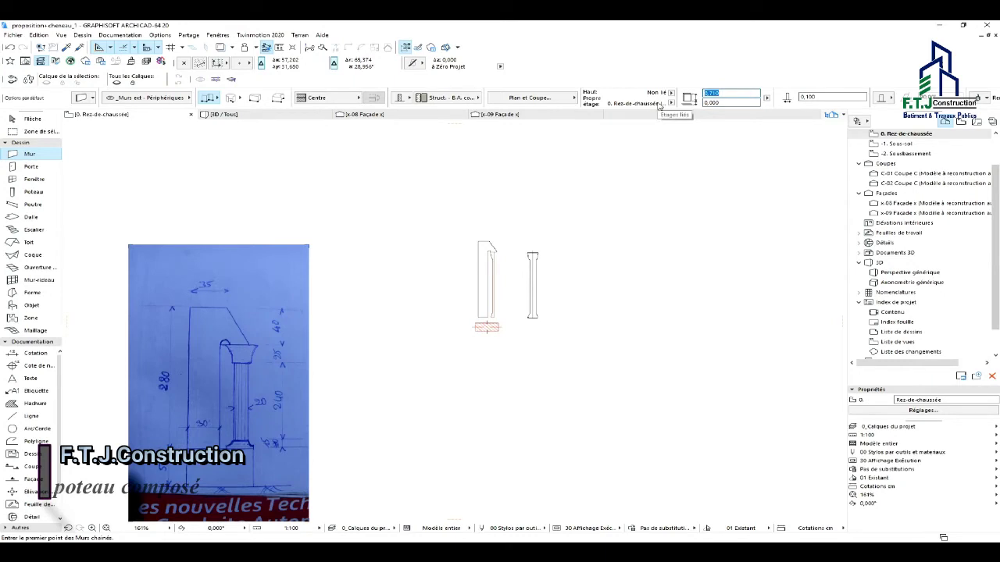
pyautogui.write('2,5')
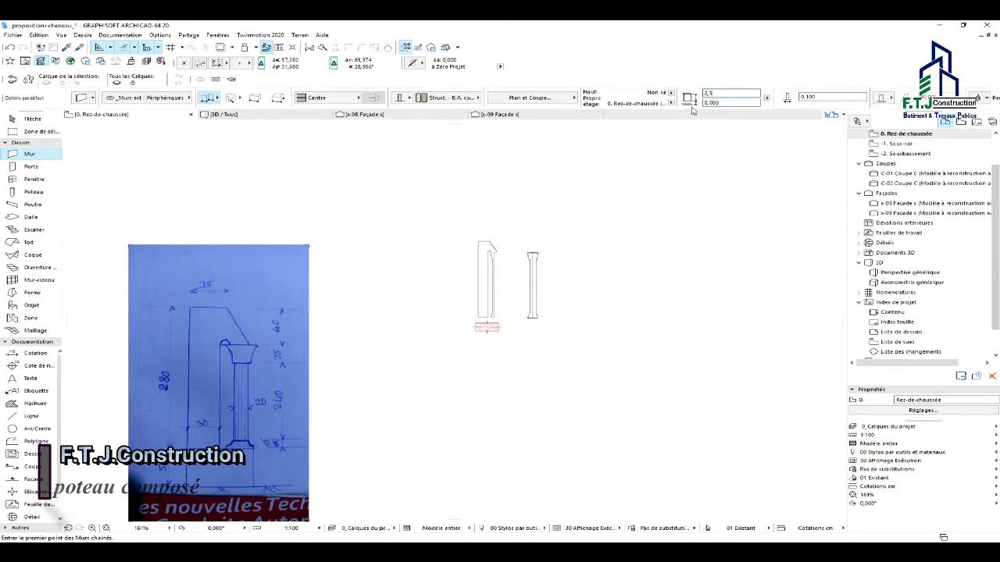
pyautogui.press('BackSpace')
# Set the wall thickness to 0.15 m.
pyautogui.moveTo(819, 100); pyautogui.dragTo(803, 99)
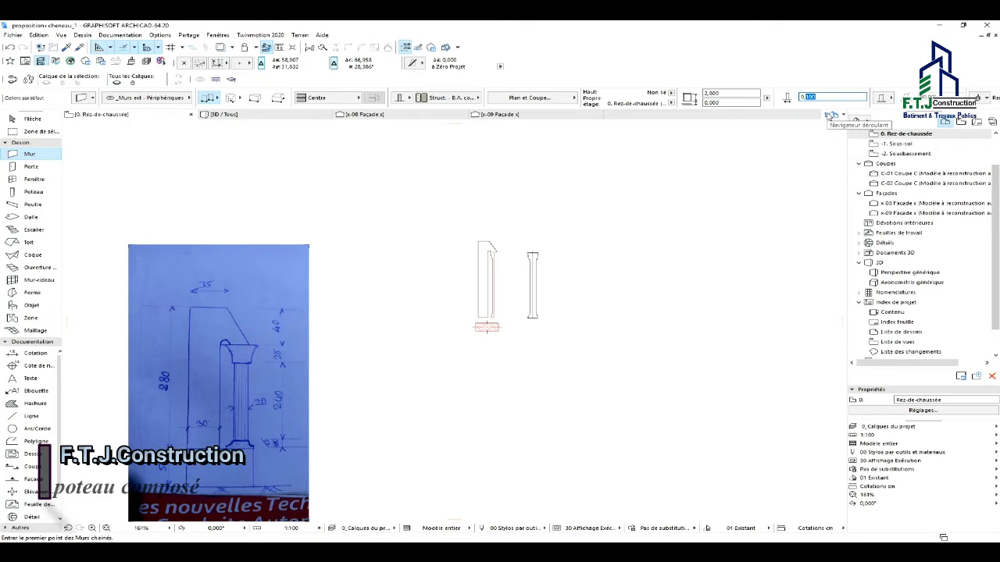
pyautogui.write('15')
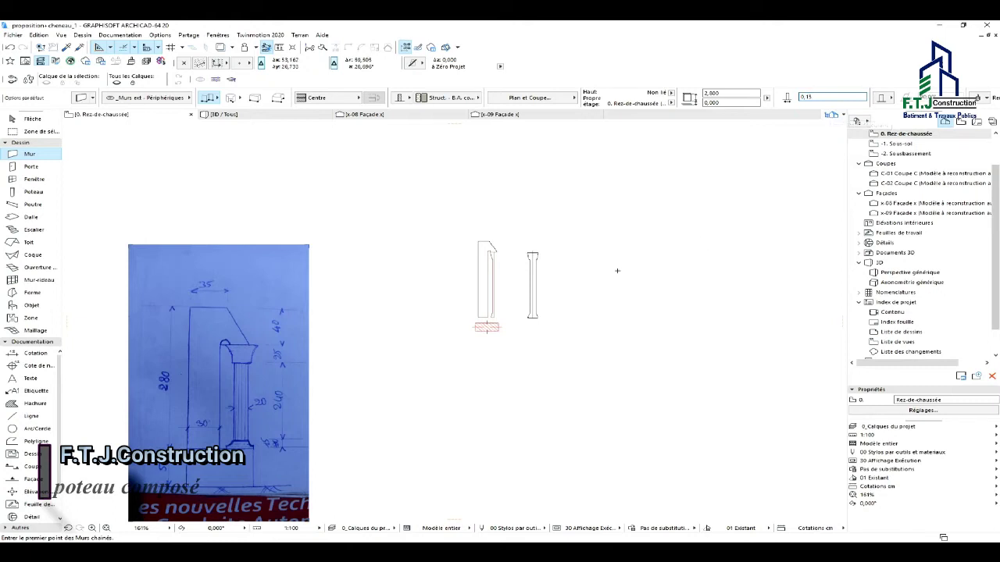
pyautogui.scroll(2, 511, 328)
pyautogui.scroll(2, 511, 327)
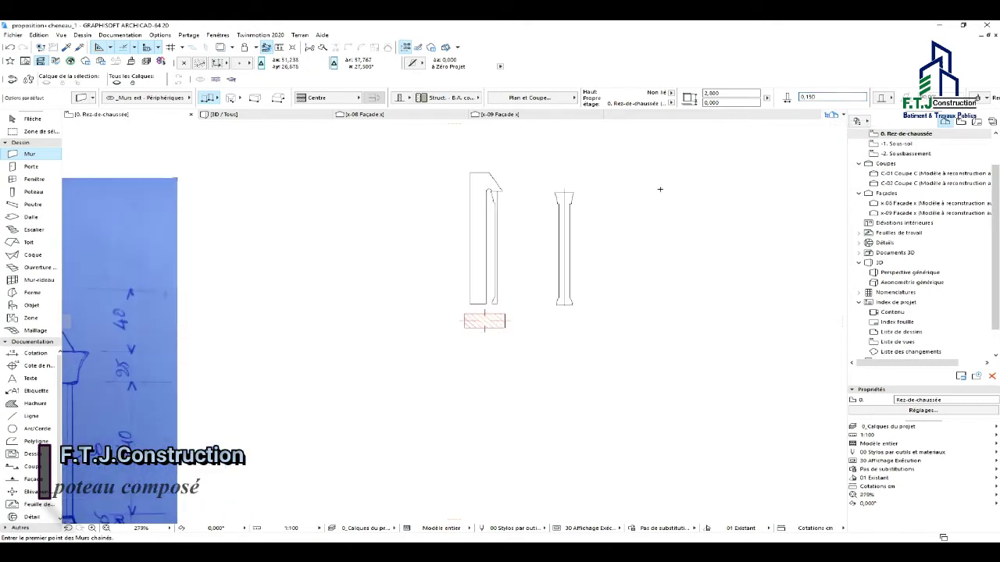
pyautogui.moveTo(823, 98); pyautogui.dragTo(791, 100)
pyautogui.click(684, 217)
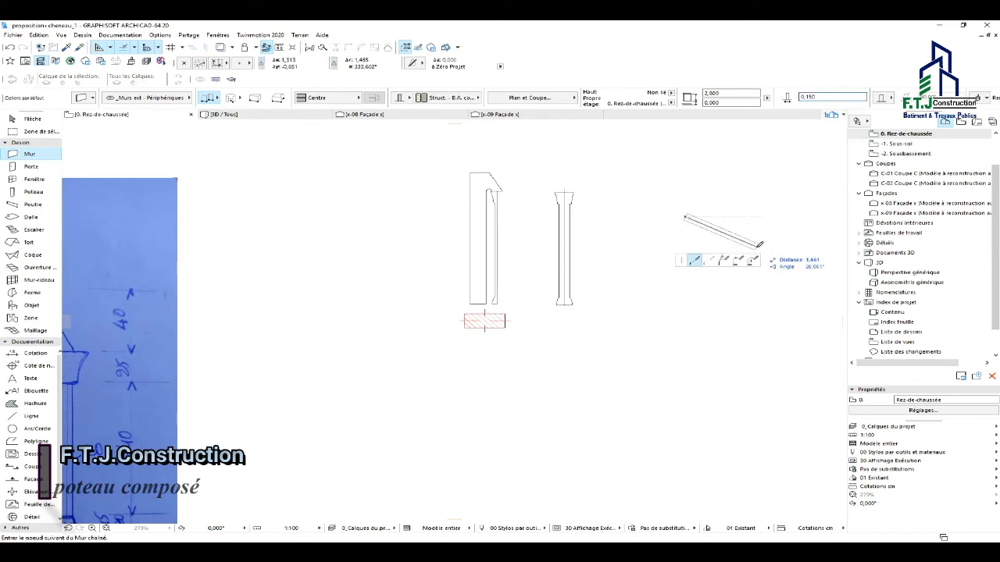
pyautogui.press('Escape')
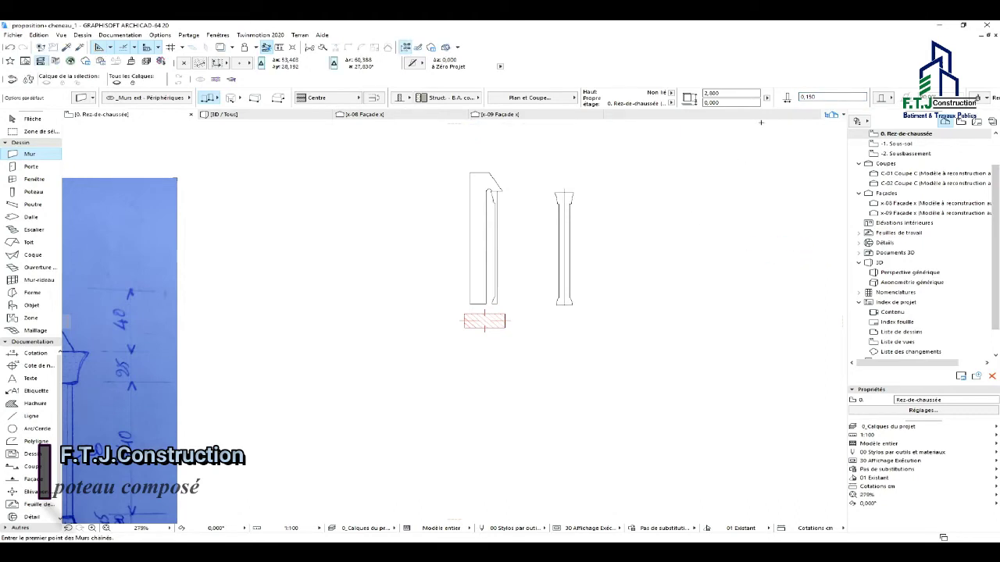
# Check the column widths in the hand sketch and set the wall thickness to 0.30 m.
pyautogui.moveTo(824, 97); pyautogui.dragTo(805, 98)
pyautogui.scroll(-5, 624, 259)
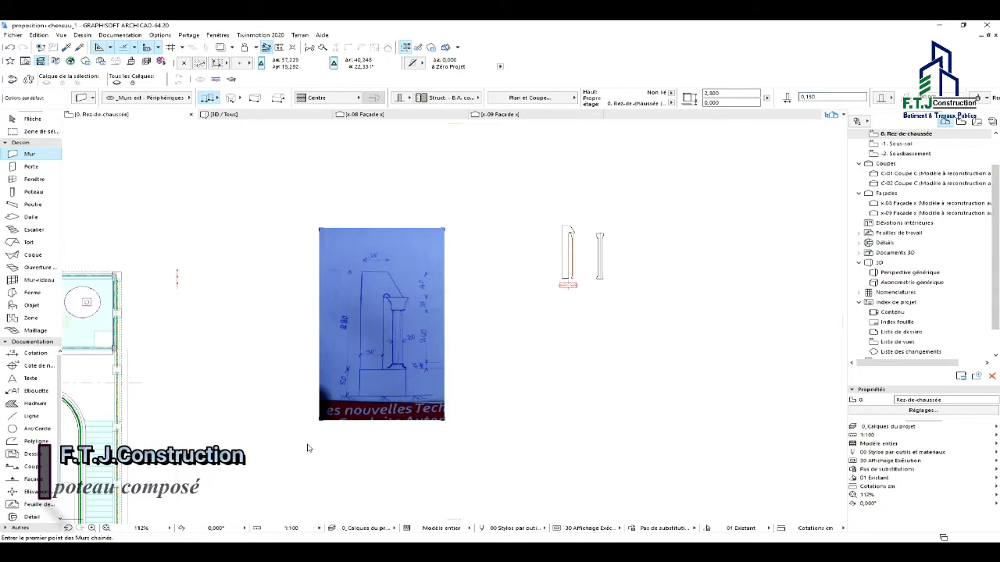
pyautogui.scroll(3, 371, 358)
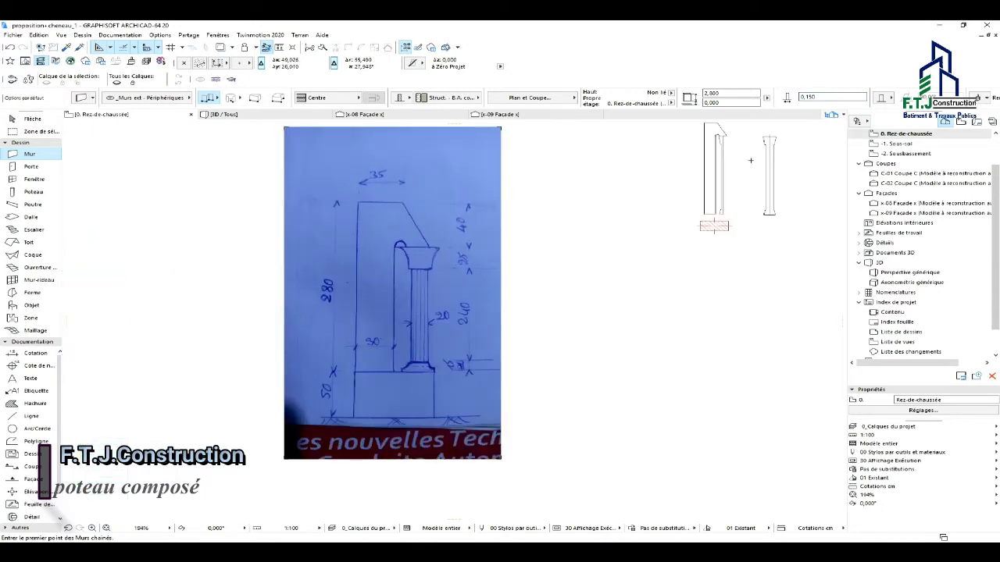
pyautogui.moveTo(815, 98); pyautogui.dragTo(806, 99)
pyautogui.scroll(4, 773, 231)
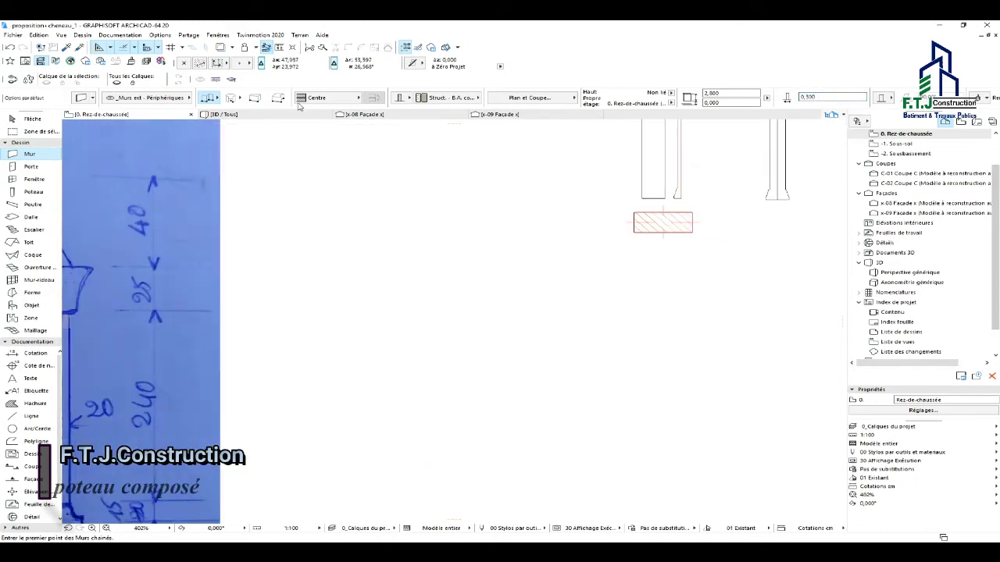
# Draw a wall along the left edge of the hatched column section, from its lower to its upper corner, keeping the Centre reference line.
pyautogui.click(344, 99)
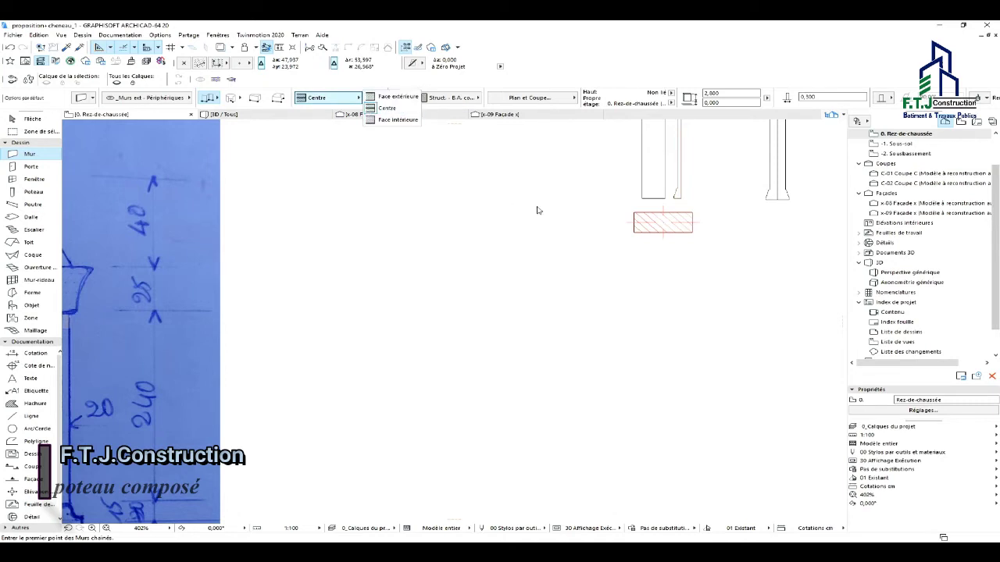
pyautogui.click(636, 246)
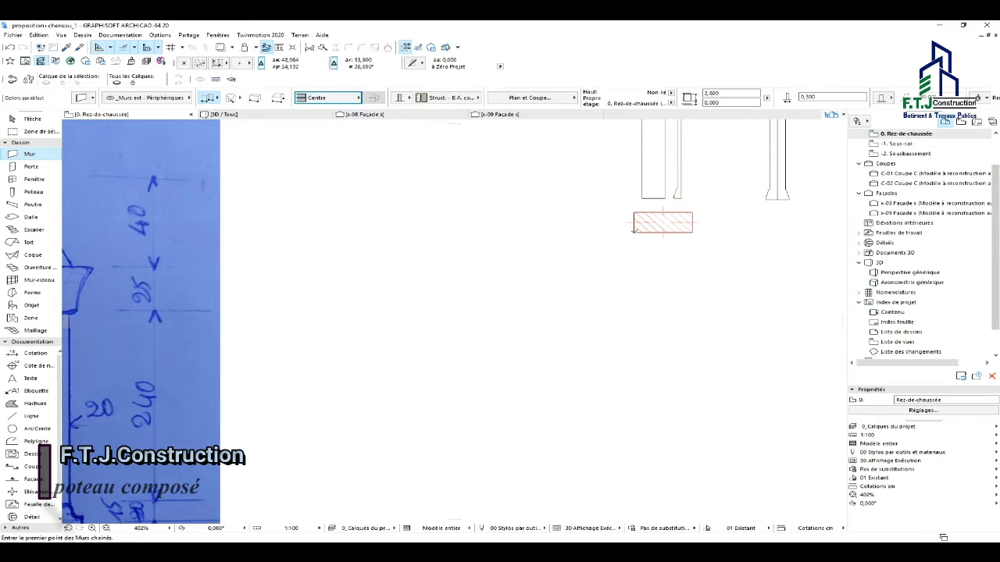
pyautogui.click(635, 231)
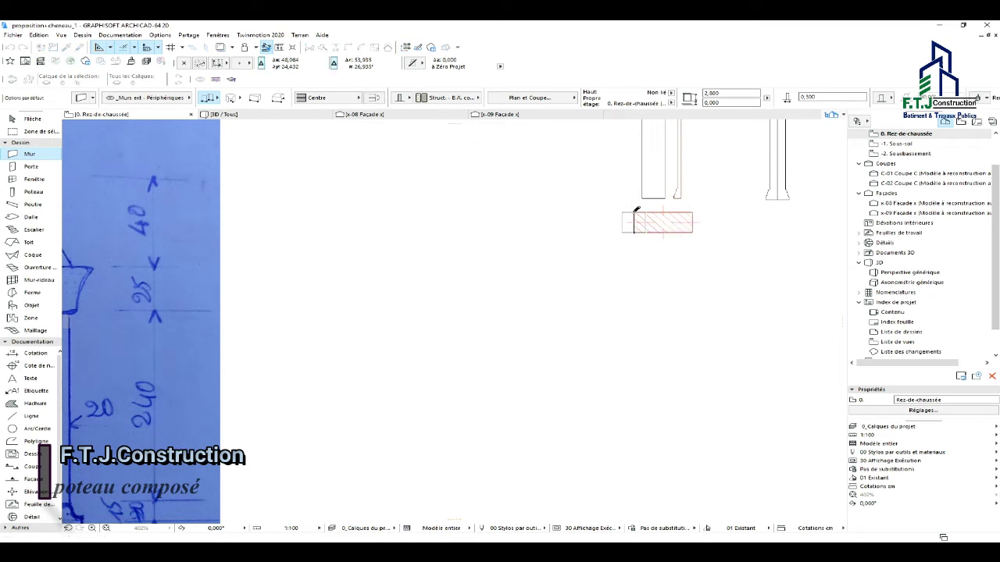
pyautogui.doubleClick(635, 210)
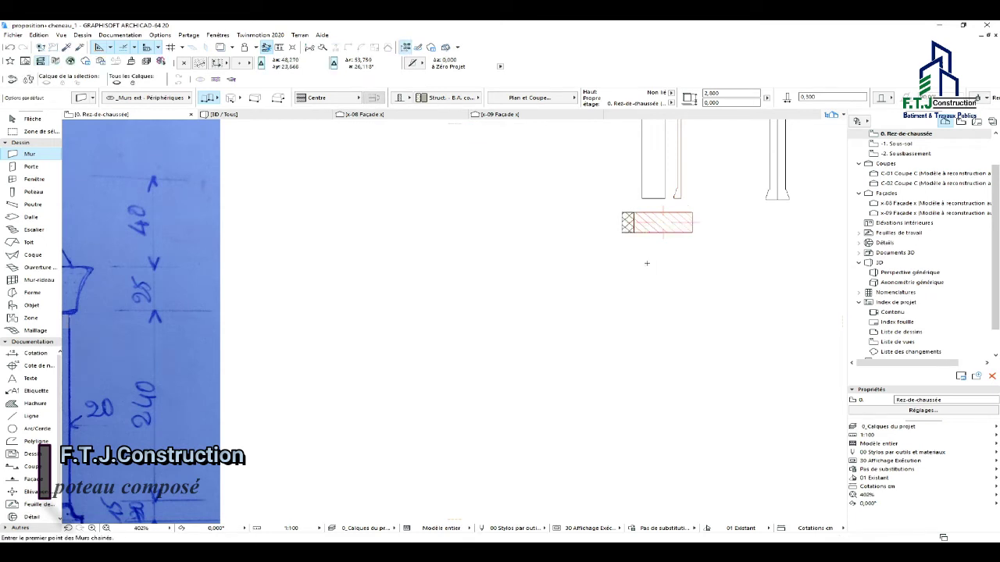
# Select the new wall by its outer lower corner beside the hatched column section.
pyautogui.press('Escape')
pyautogui.click(623, 232)
pyautogui.scroll(4, 624, 234)
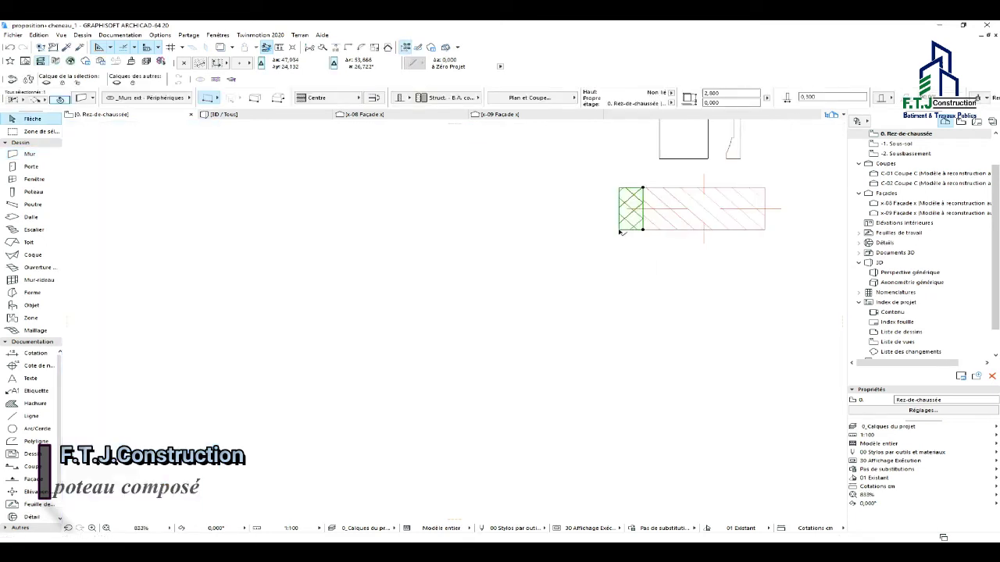
# Move the selected wall 0.150 to the right so it lines up with the hatched base's left edge, and bring it to the front.
pyautogui.click(621, 232)
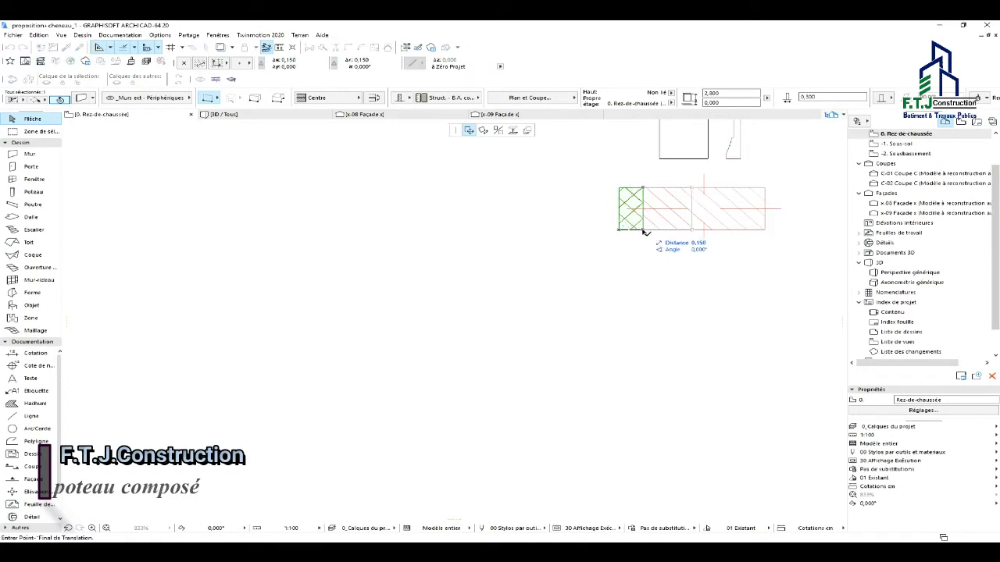
pyautogui.click(645, 232)
pyautogui.rightClick(651, 291)
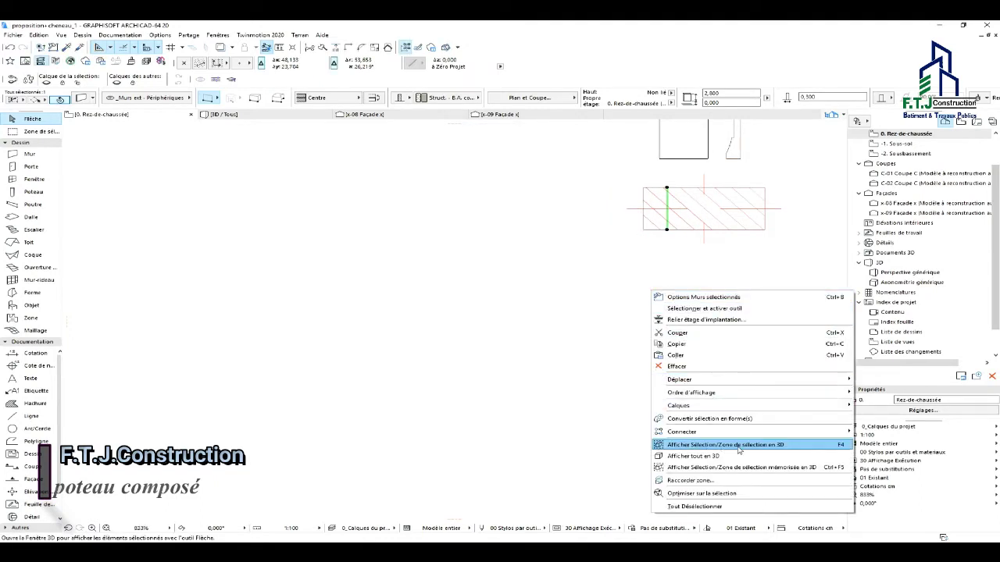
pyautogui.moveTo(697, 396)
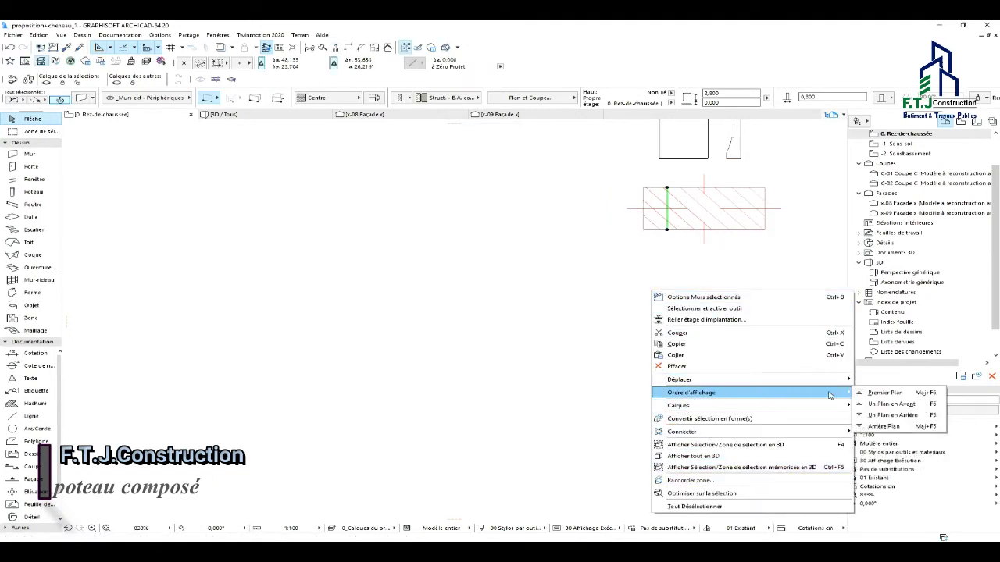
pyautogui.click(885, 393)
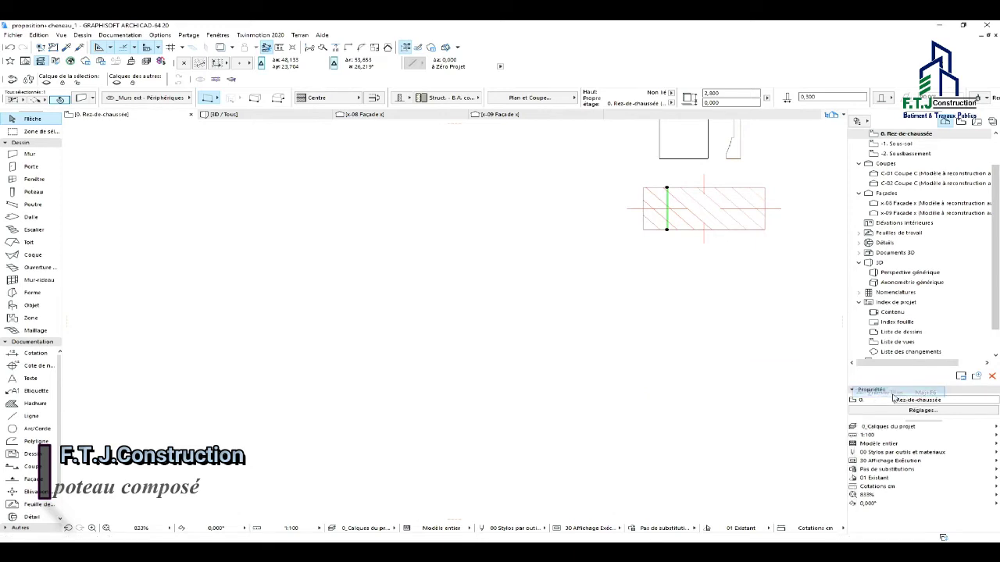
# Set the base elevation of the wall over the hatched base to 0.500.
pyautogui.rightClick(666, 327)
pyautogui.press('Escape')
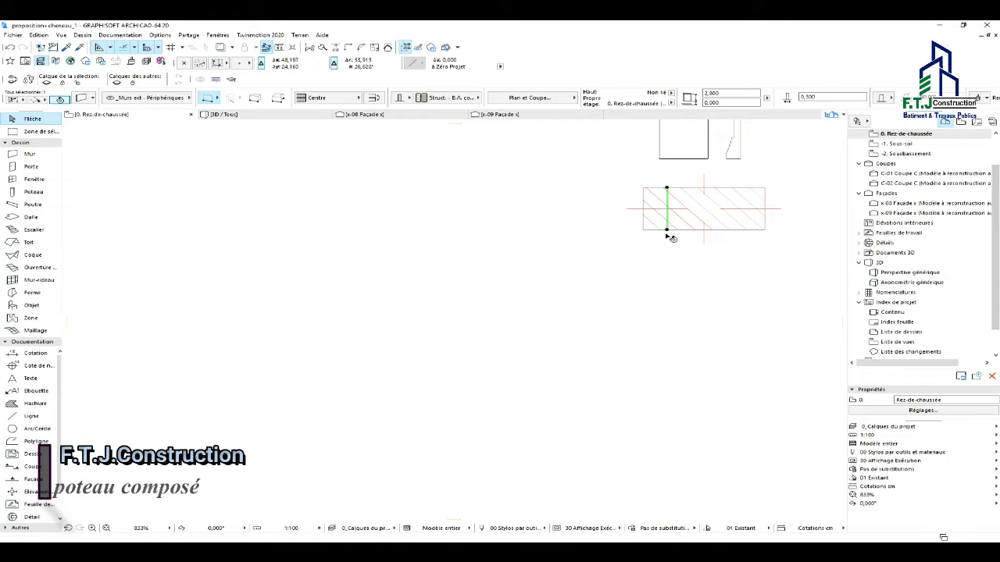
pyautogui.rightClick(689, 297)
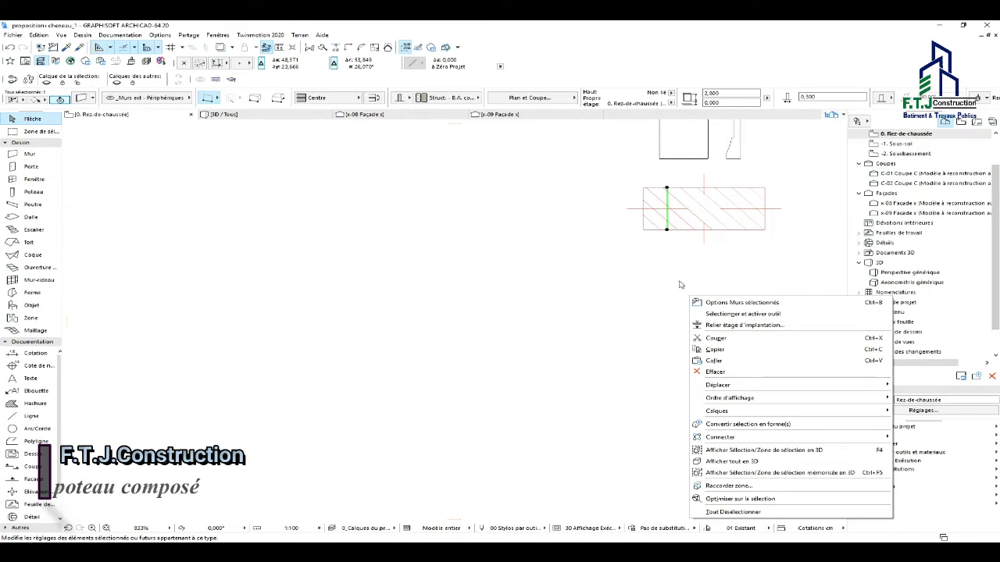
pyautogui.press('Escape')
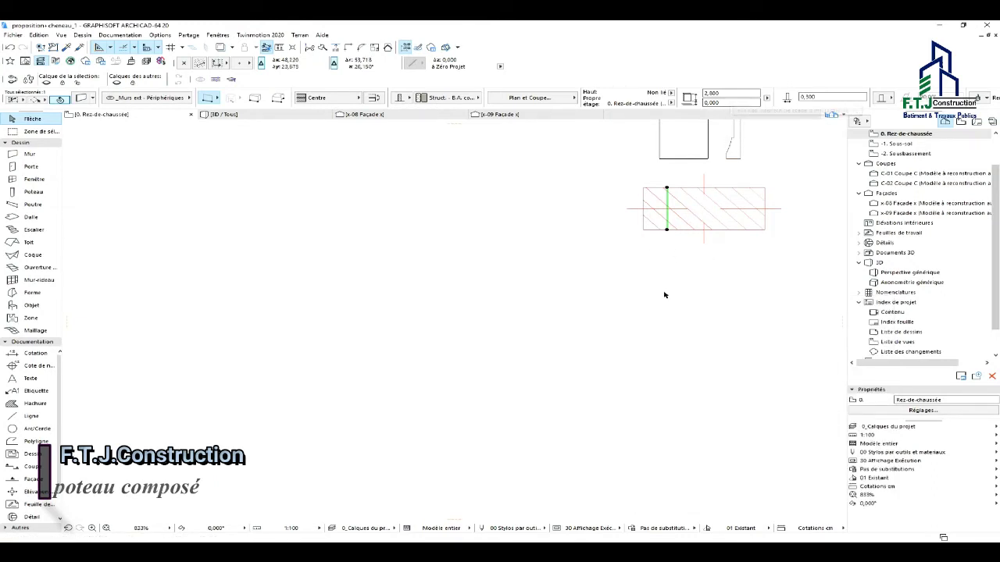
pyautogui.rightClick(663, 292)
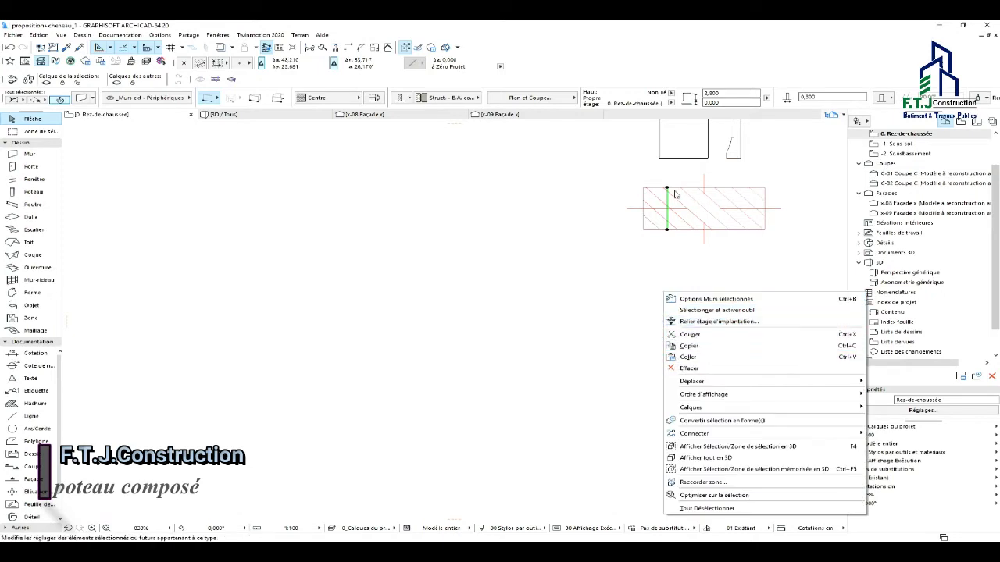
pyautogui.click(726, 104)
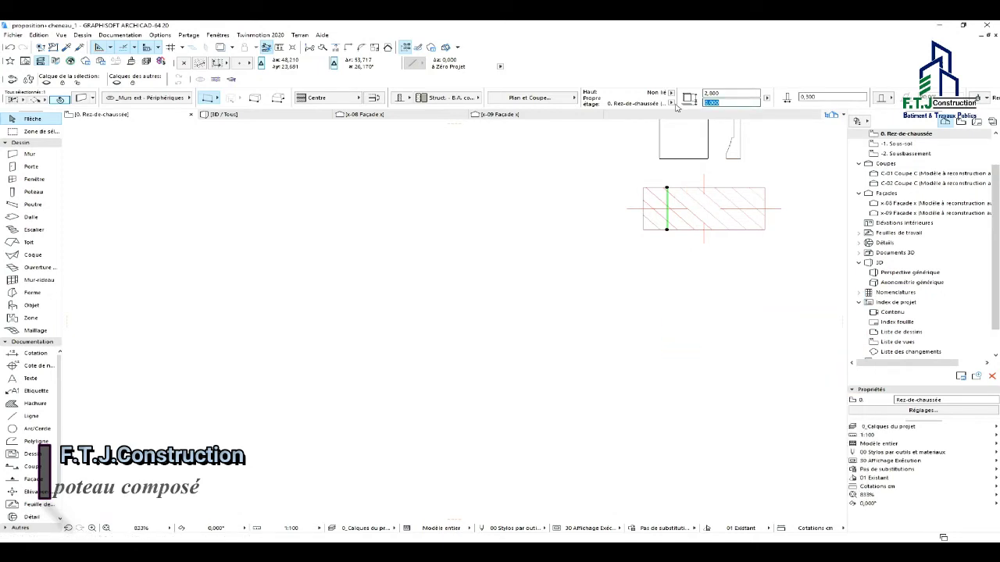
pyautogui.write('0,3')
pyautogui.press('Return')
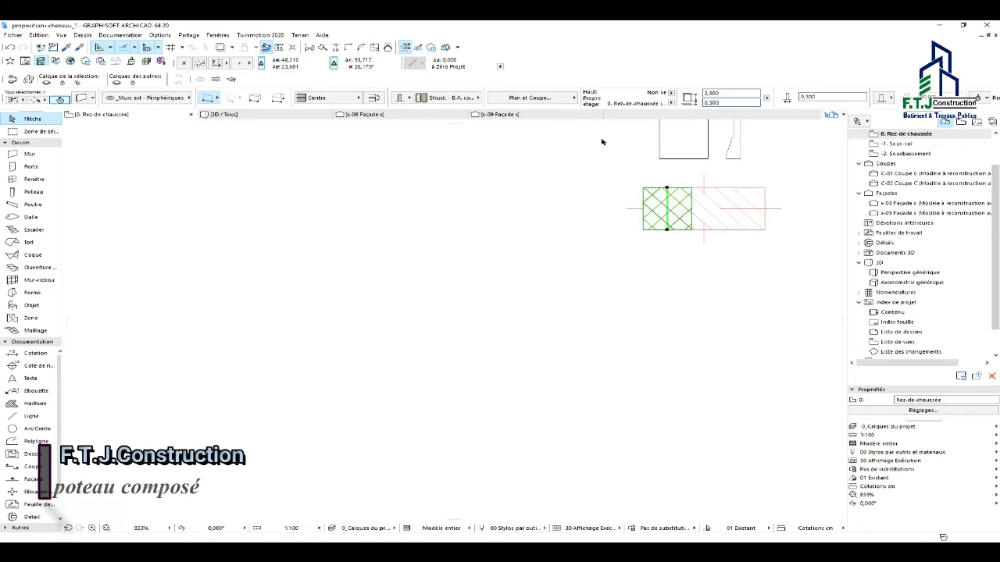
pyautogui.press('Escape')
# Set the default thickness for new walls to 0.1 in the Wall tool.
pyautogui.scroll(-3, 497, 226)
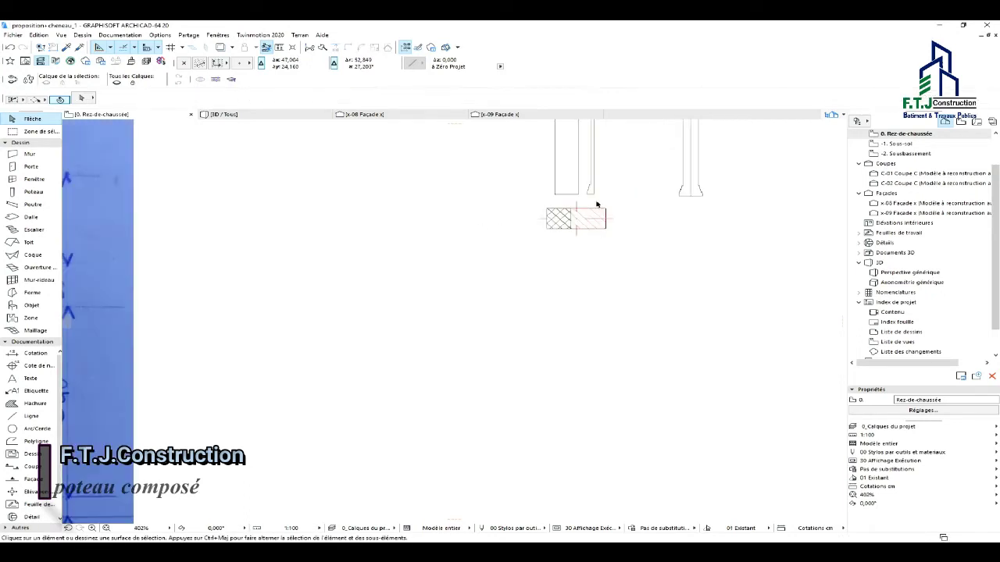
pyautogui.scroll(2, 625, 220)
pyautogui.scroll(-3, 535, 313)
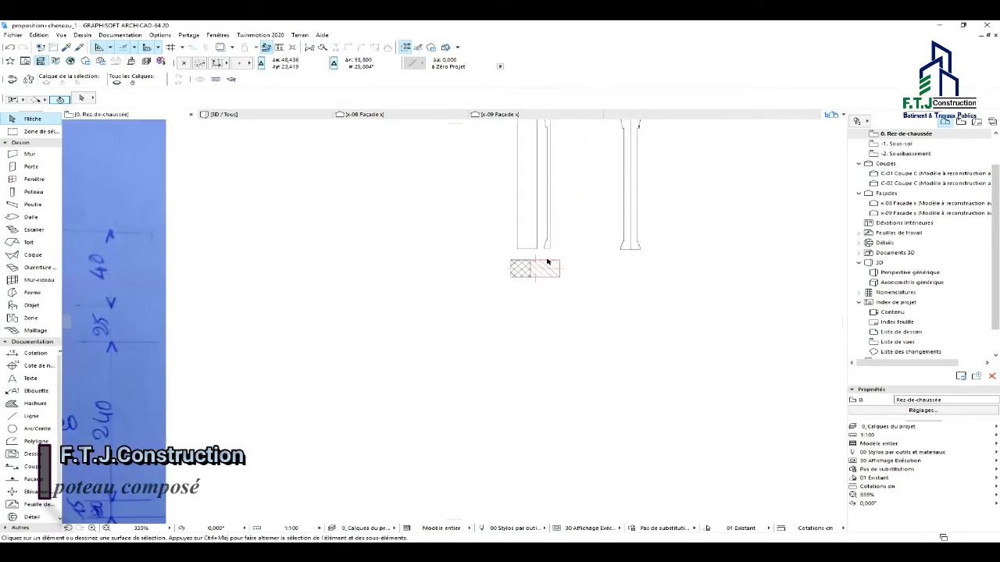
pyautogui.scroll(2, 555, 273)
pyautogui.scroll(-3, 555, 273)
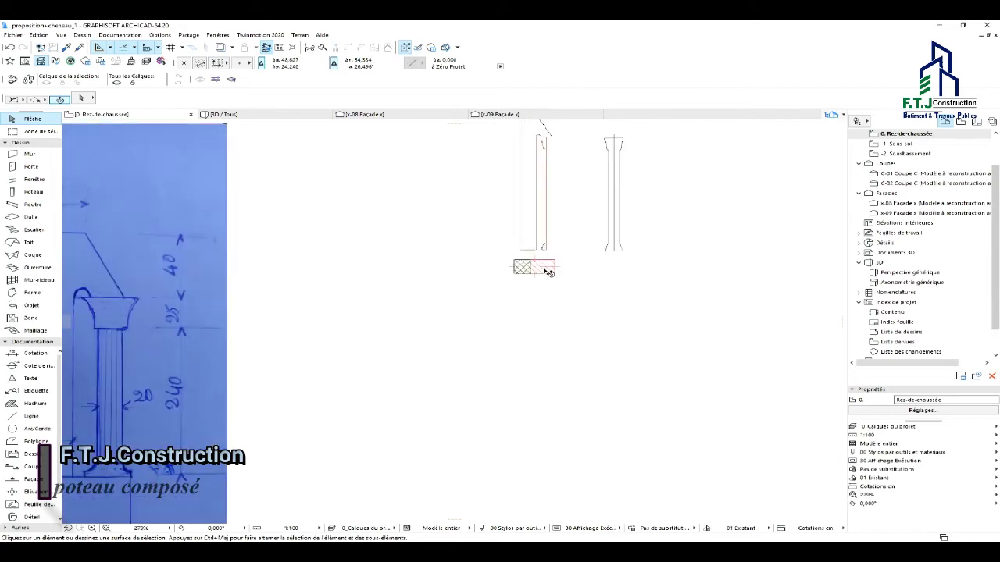
pyautogui.scroll(-2, 547, 281)
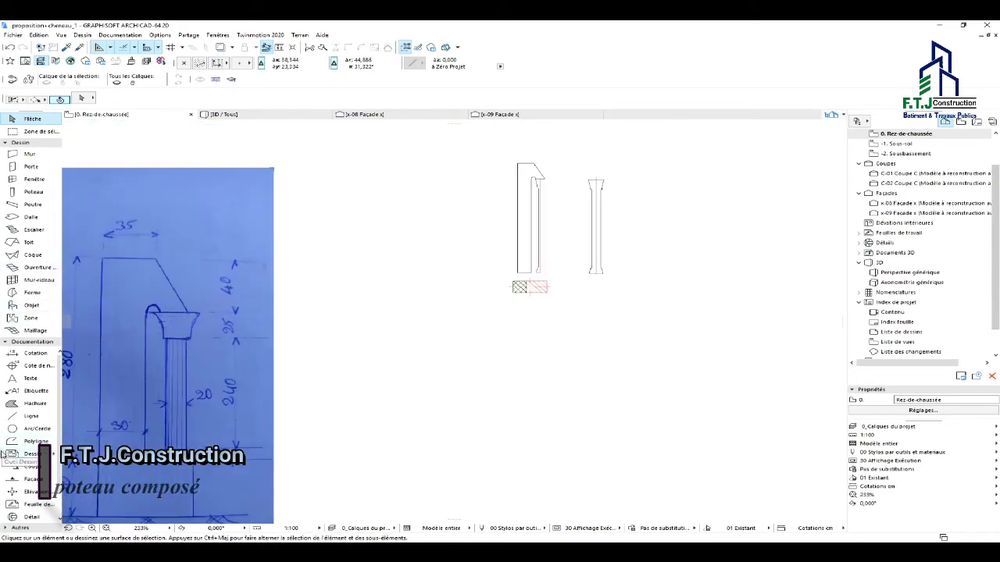
pyautogui.click(25, 156)
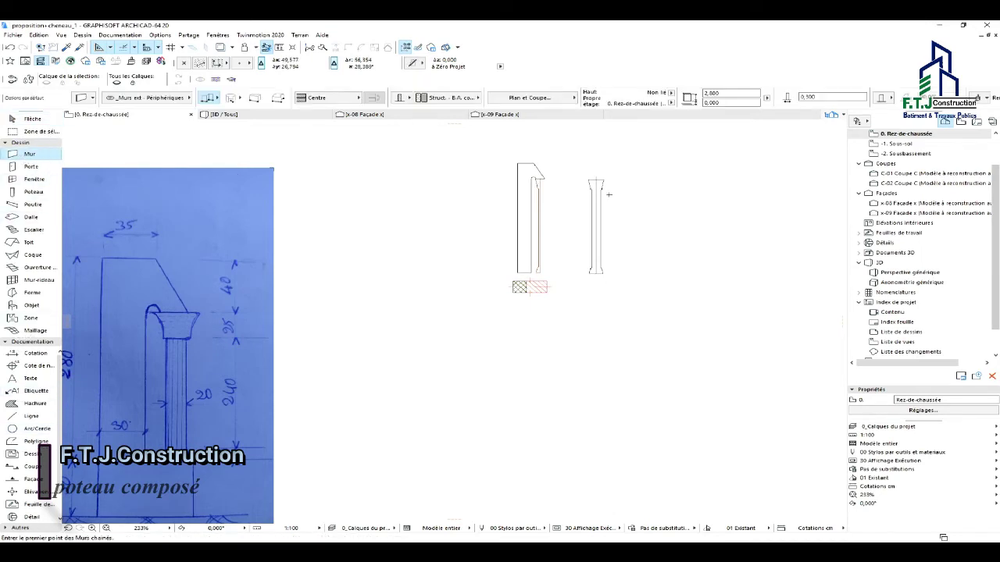
pyautogui.moveTo(606, 251); pyautogui.dragTo(625, 232, button='middle')
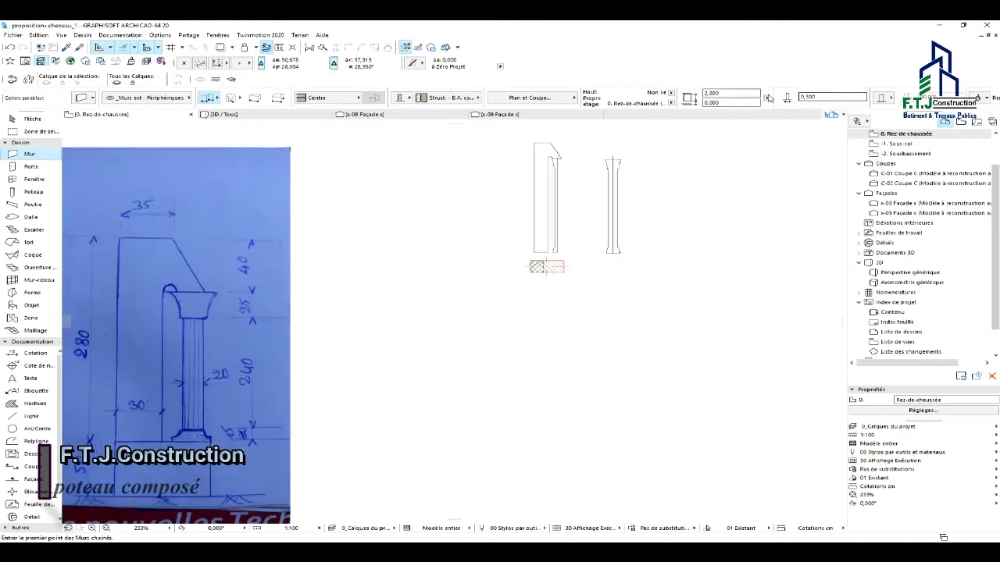
pyautogui.click(827, 97)
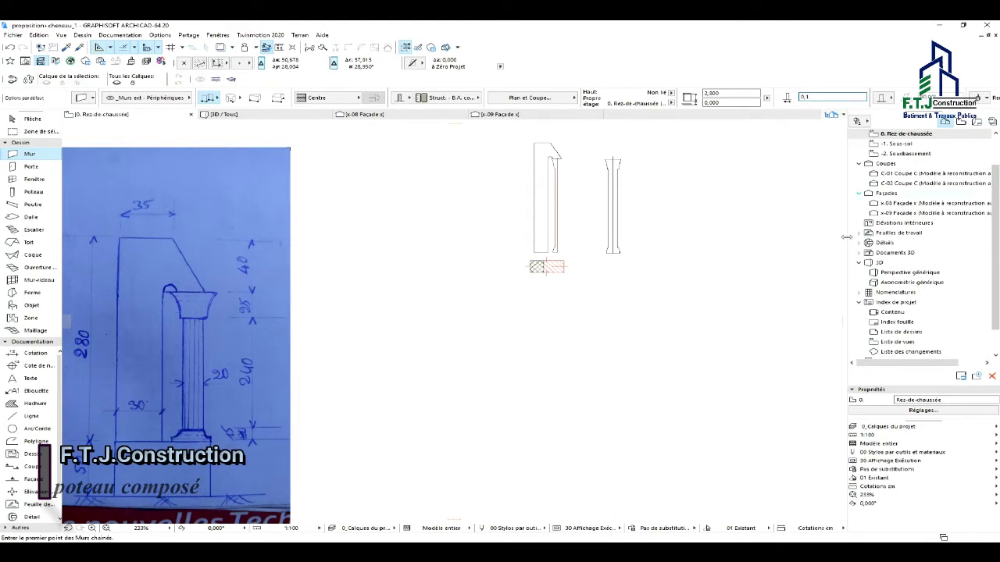
pyautogui.scroll(2, 597, 273)
pyautogui.scroll(-1, 611, 273)
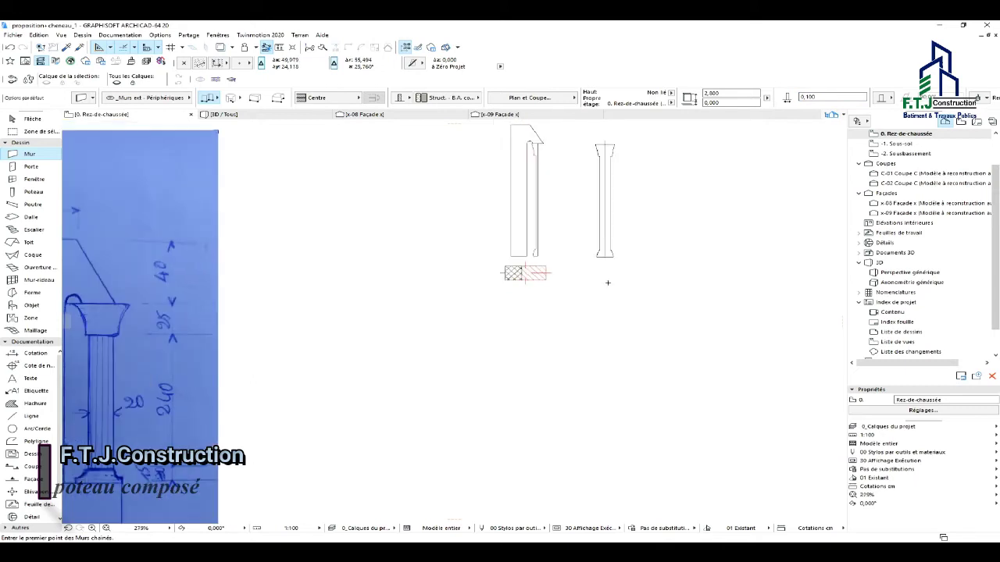
pyautogui.click(23, 429)
pyautogui.scroll(2, 634, 257)
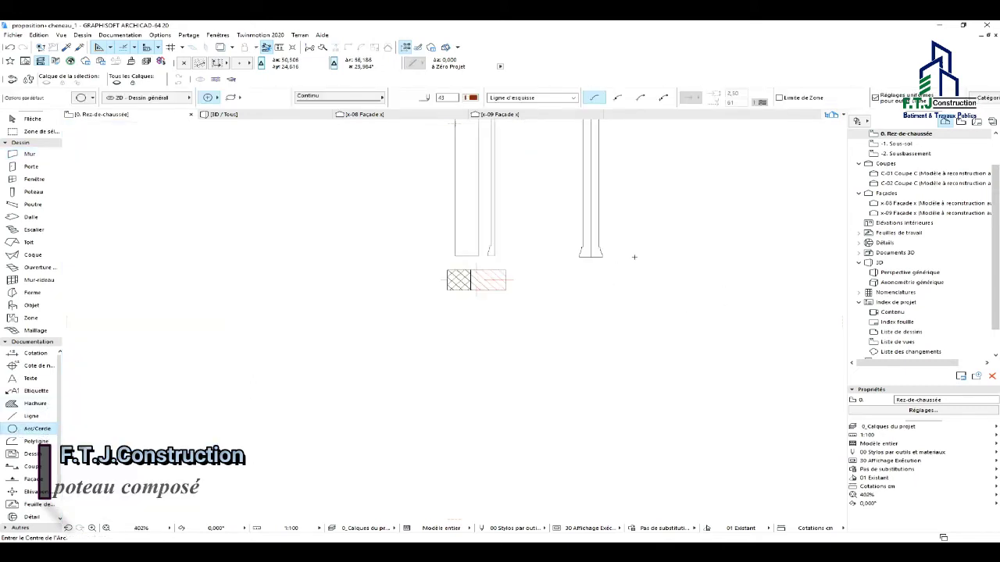
pyautogui.click(591, 255)
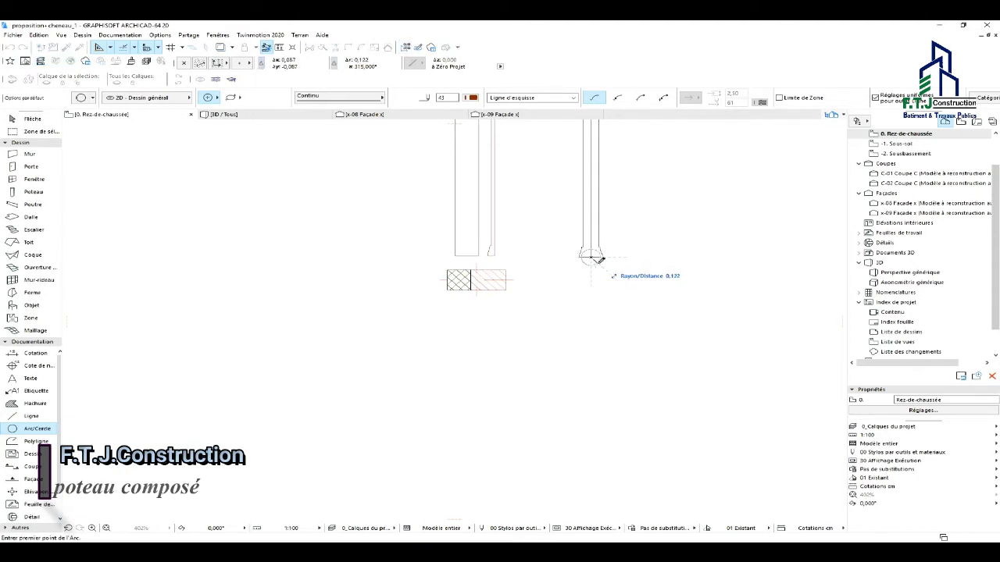
pyautogui.scroll(2, 595, 256)
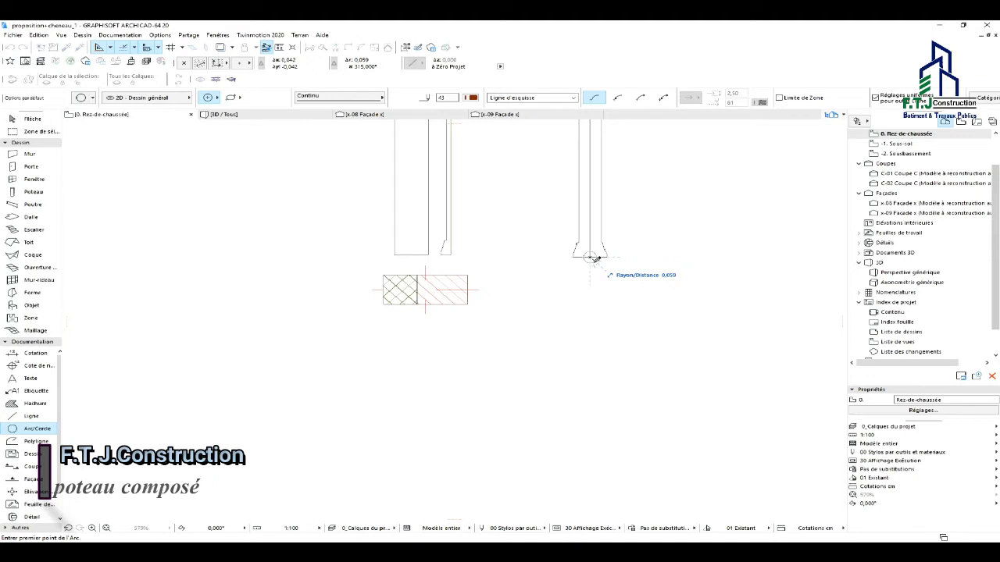
pyautogui.click(593, 260)
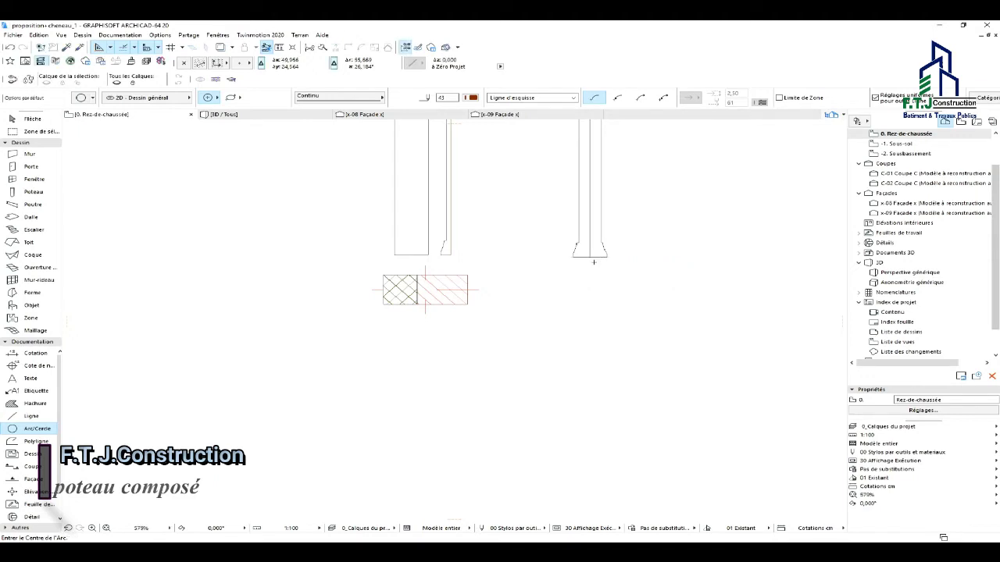
pyautogui.press('Escape')
# Try to move the half-column profile onto the base of the full column outline, and undo the move.
pyautogui.click(443, 257)
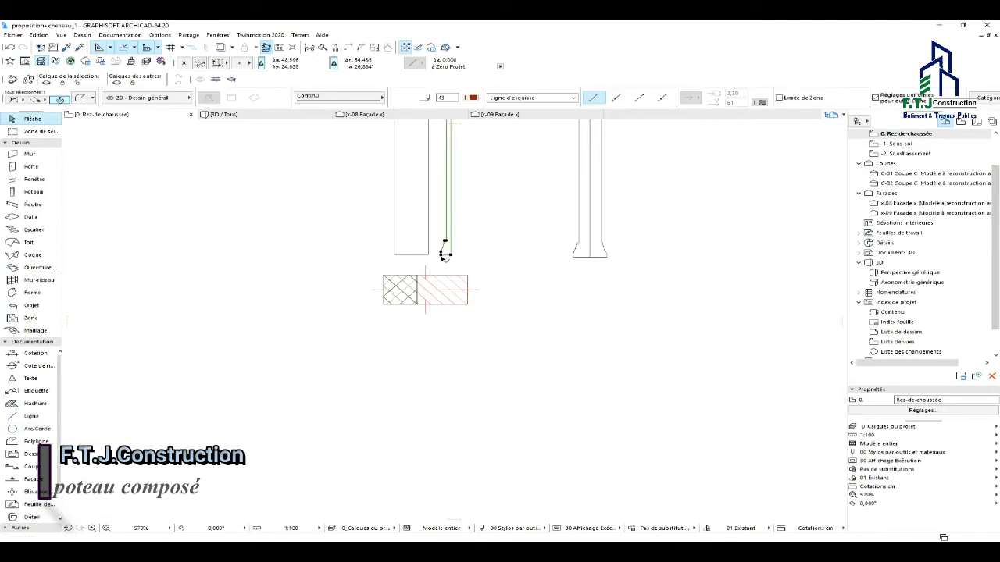
pyautogui.click(443, 256)
pyautogui.scroll(3, 581, 260)
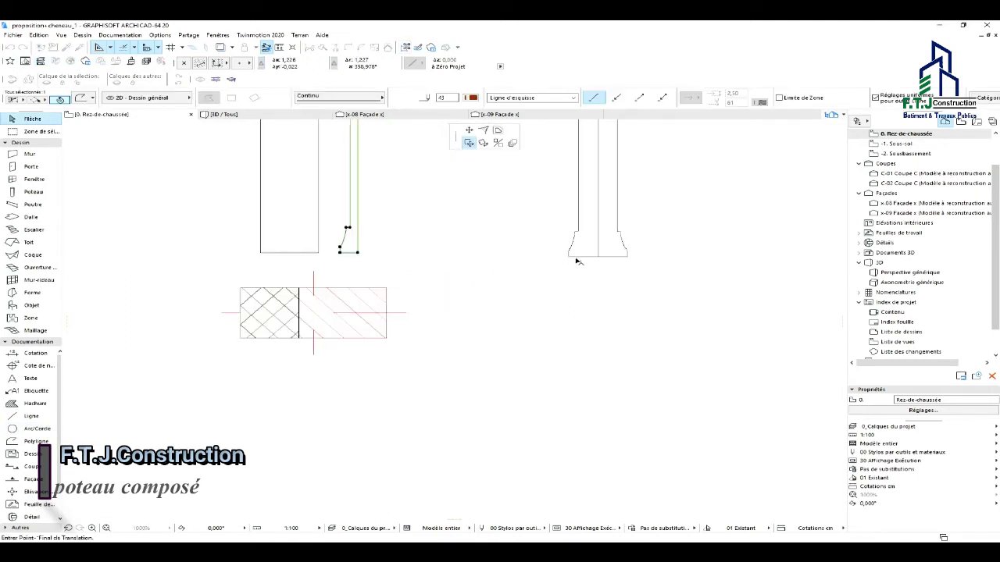
pyautogui.click(578, 255)
pyautogui.press('Escape')
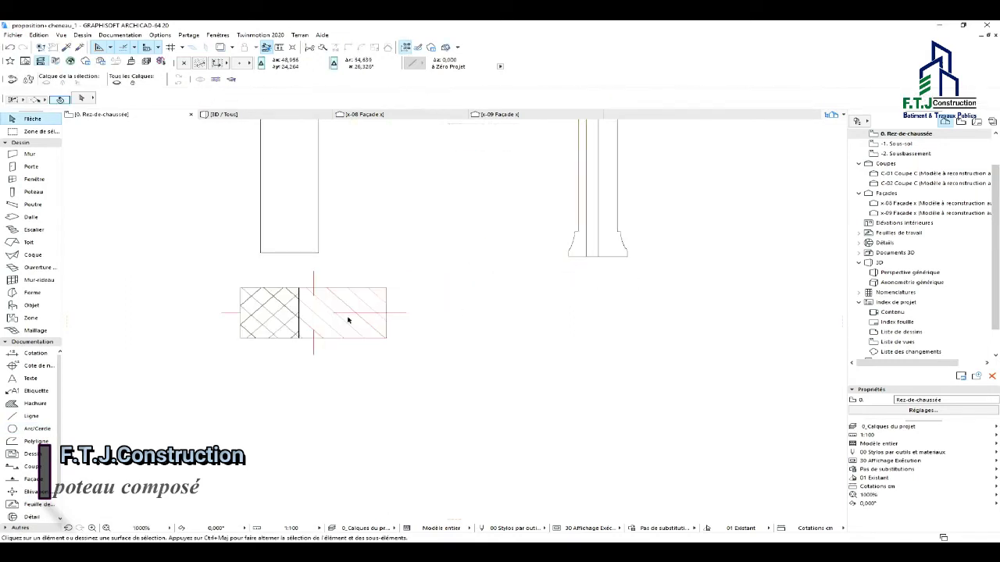
pyautogui.click(23, 429)
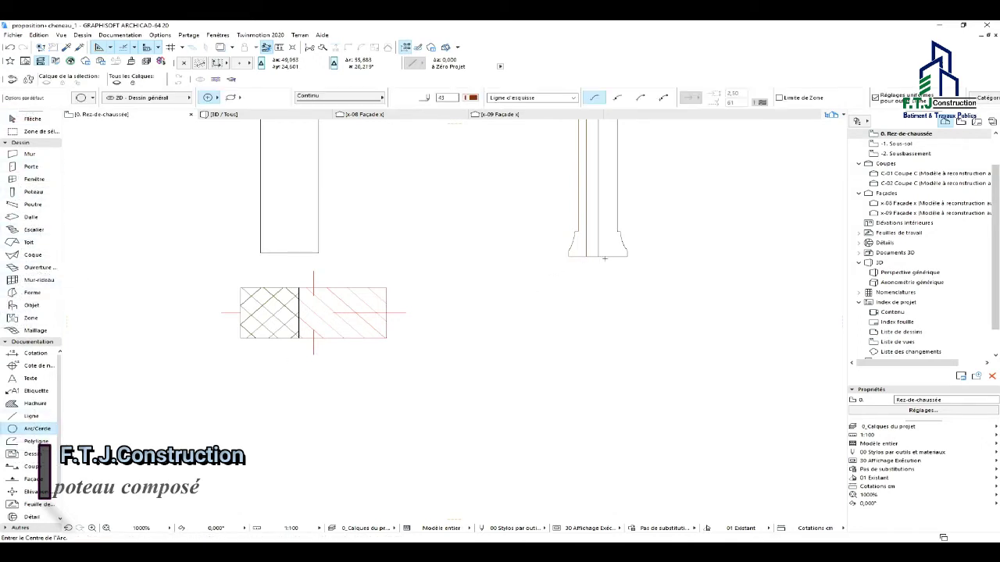
pyautogui.scroll(4, 598, 258)
pyautogui.hotkey('ctrl', 'z')
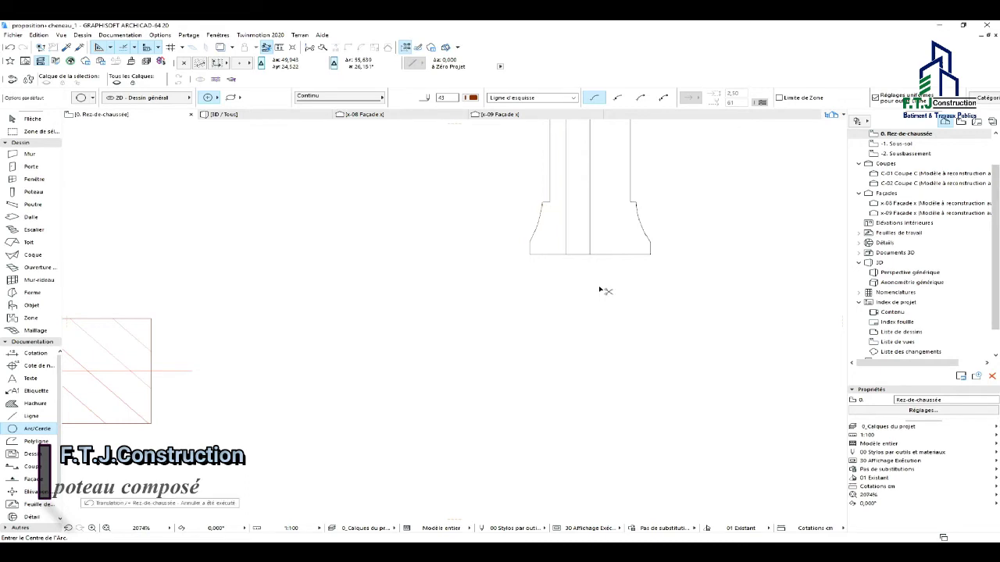
# Copy the half-column profile onto the lower-left base corner of the full column outline.
pyautogui.scroll(-4, 598, 290)
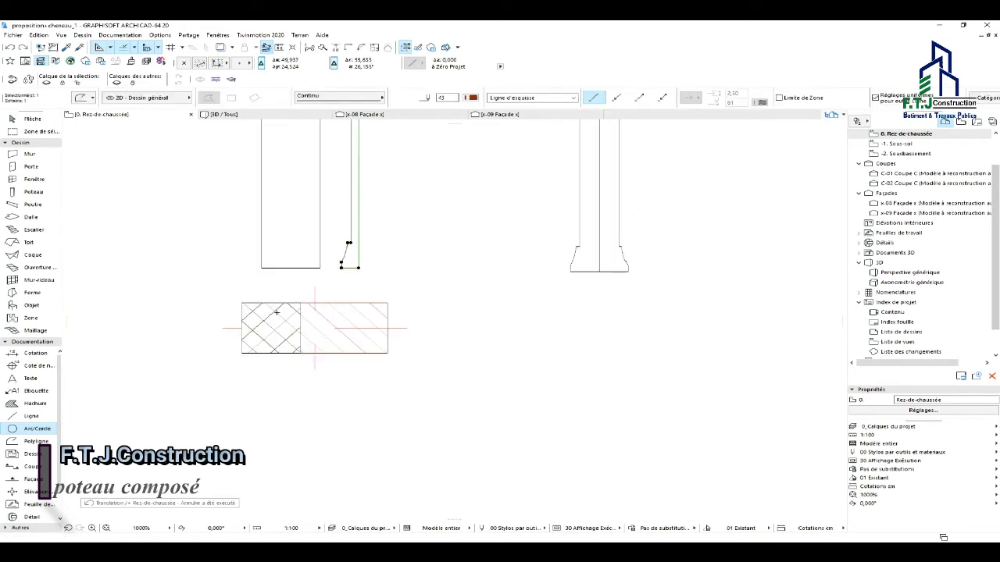
pyautogui.click(342, 268)
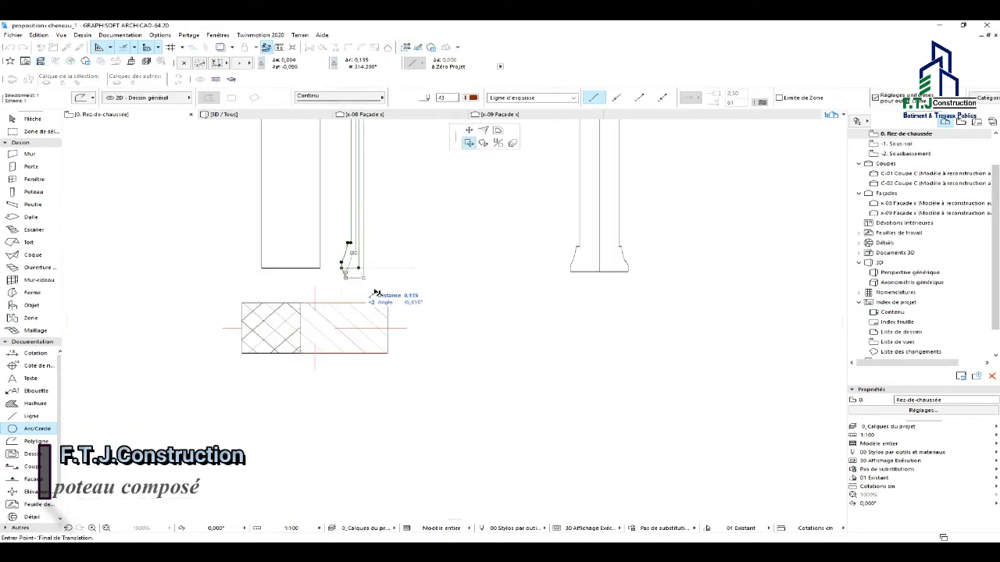
pyautogui.click(570, 269)
pyautogui.press('Escape')
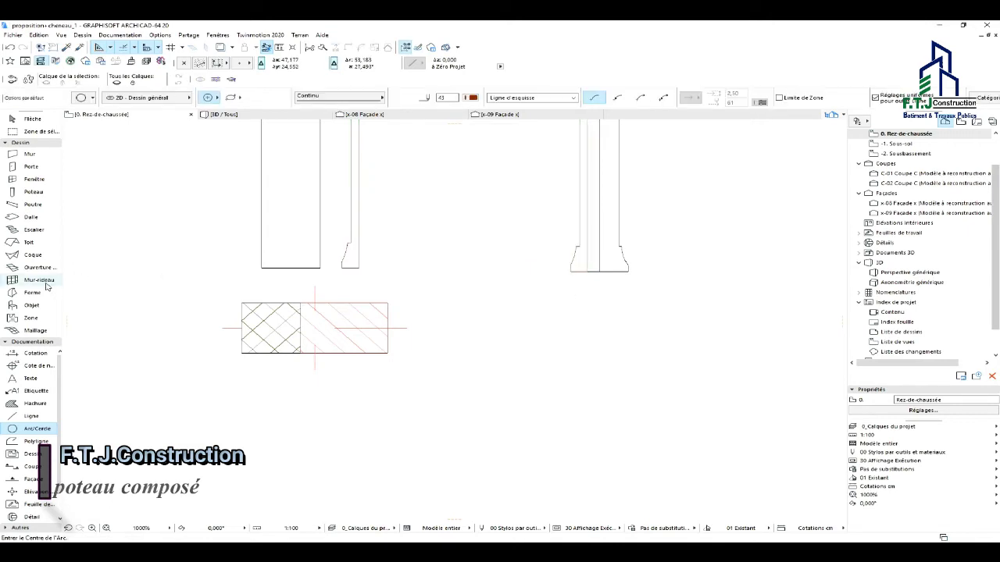
# Draw a circle of radius 0.060 centred on the midpoint of the column's base line, reaching the copied profile's edge.
pyautogui.scroll(2, 661, 263)
pyautogui.scroll(1, 661, 263)
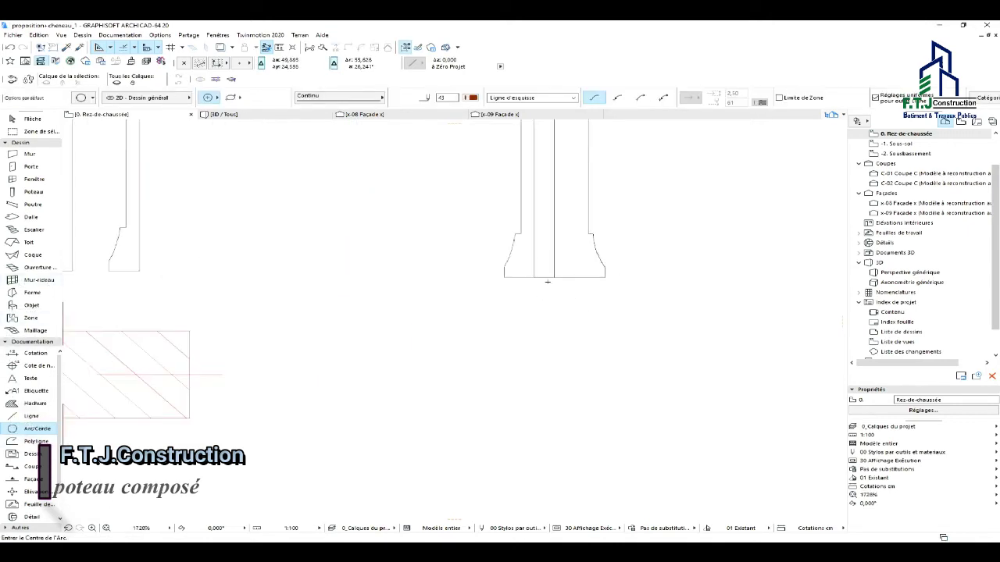
pyautogui.click(555, 276)
pyautogui.click(538, 275)
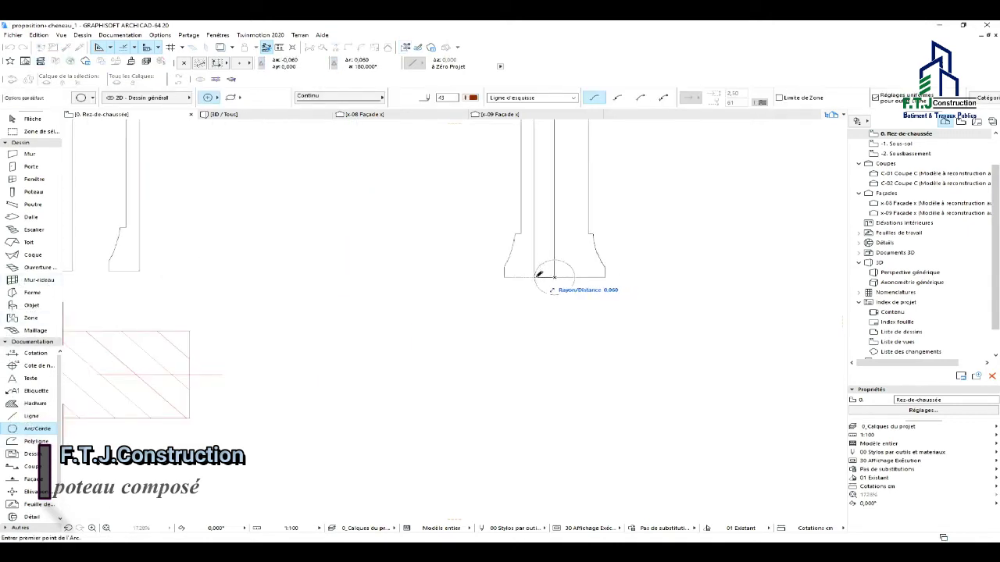
pyautogui.click(537, 274)
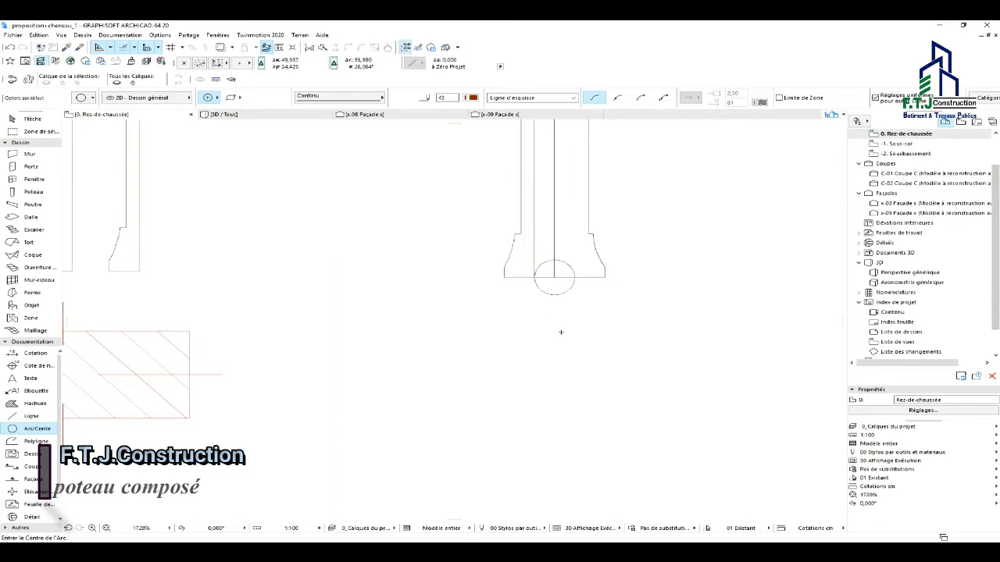
pyautogui.press('Escape')
pyautogui.scroll(-3, 508, 312)
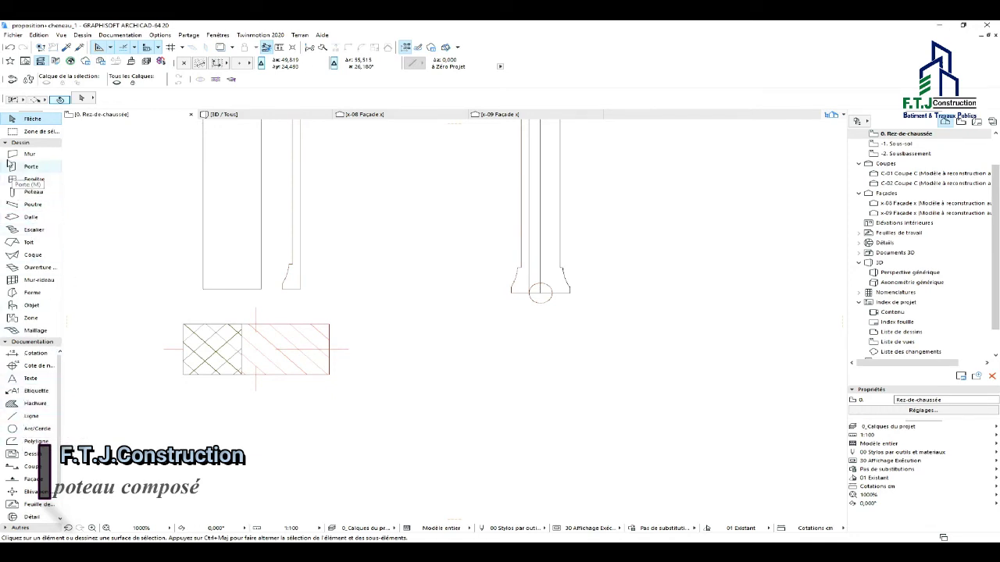
# Move the cross-hatched wall a short distance horizontally to the right, inward from the left edge of the hatched base.
pyautogui.click(28, 154)
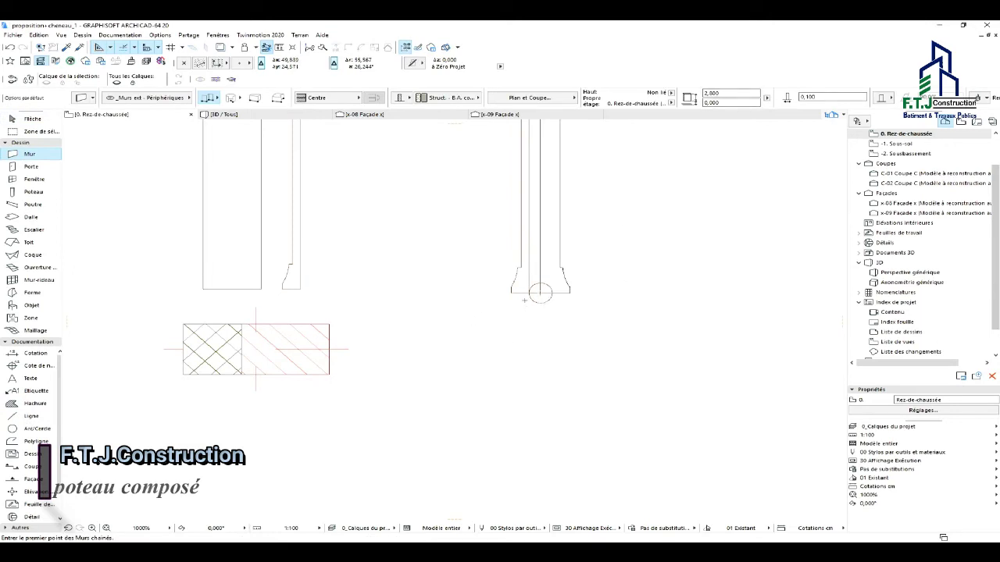
pyautogui.press('Escape')
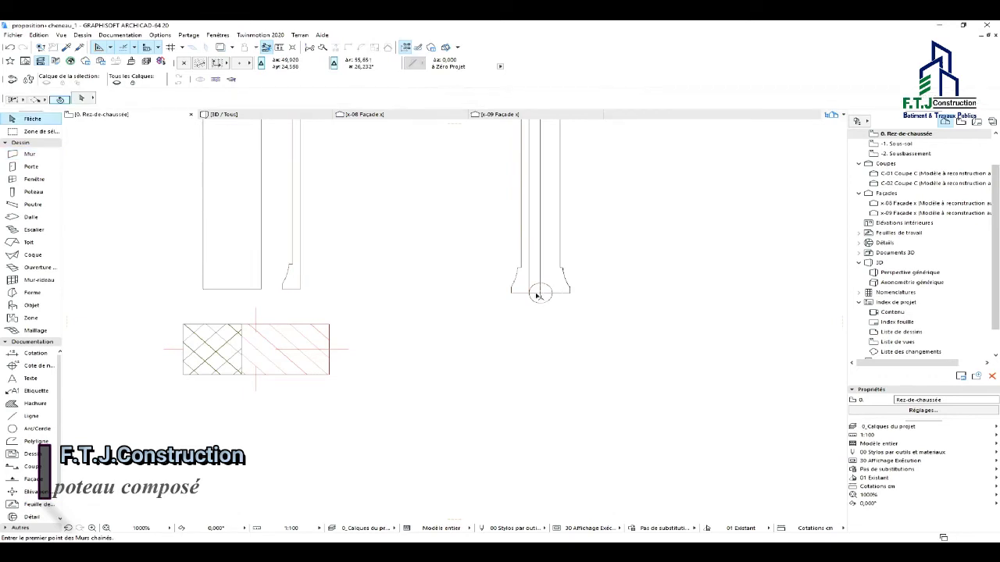
pyautogui.scroll(-3, 628, 272)
pyautogui.scroll(1, 391, 330)
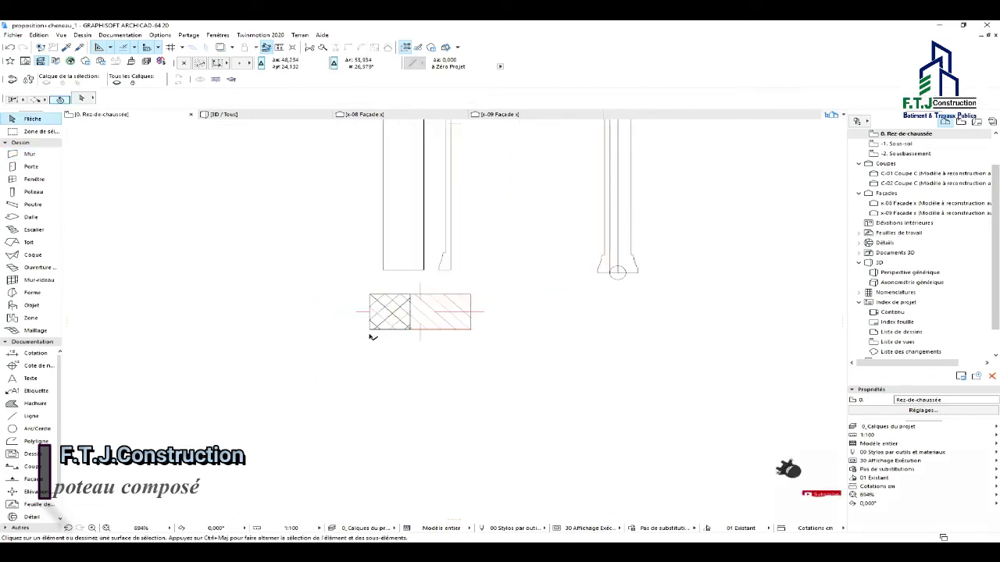
pyautogui.click(371, 327)
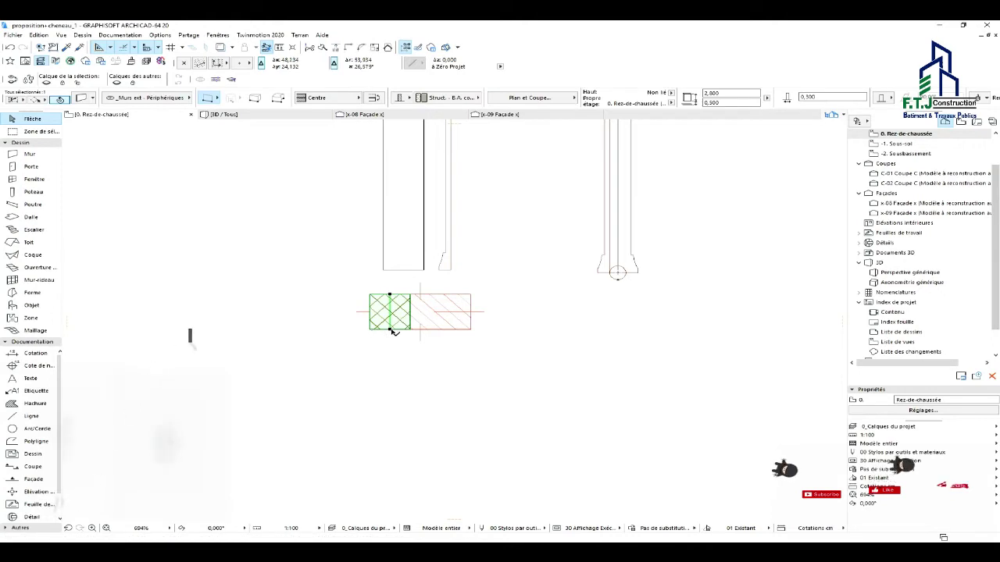
pyautogui.click(371, 329)
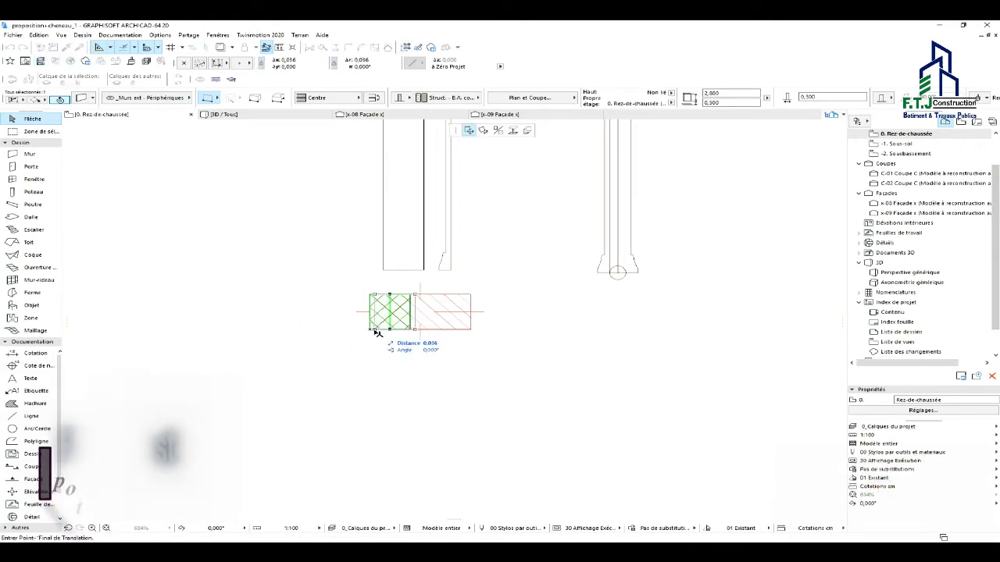
pyautogui.write('0,0')
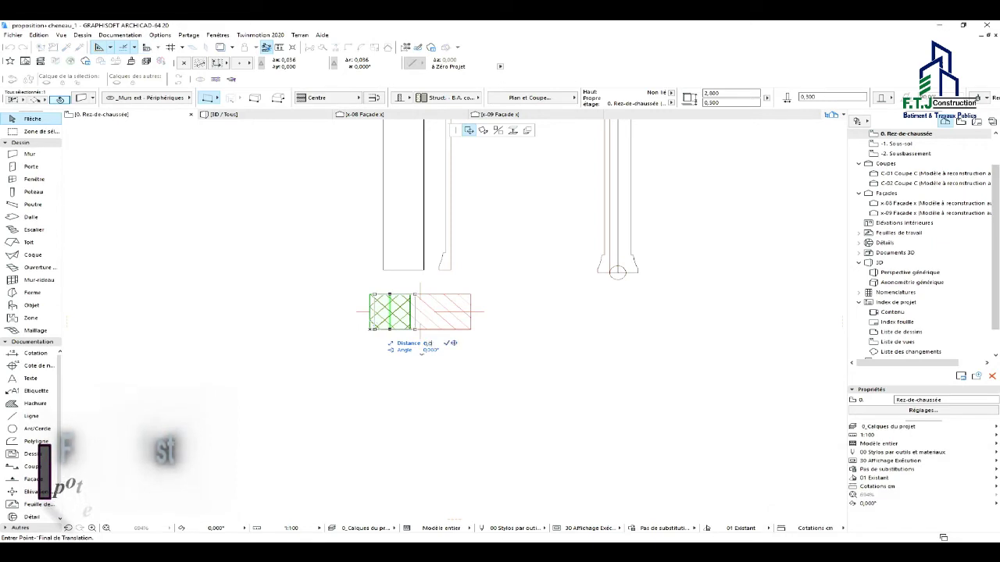
pyautogui.press('Return')
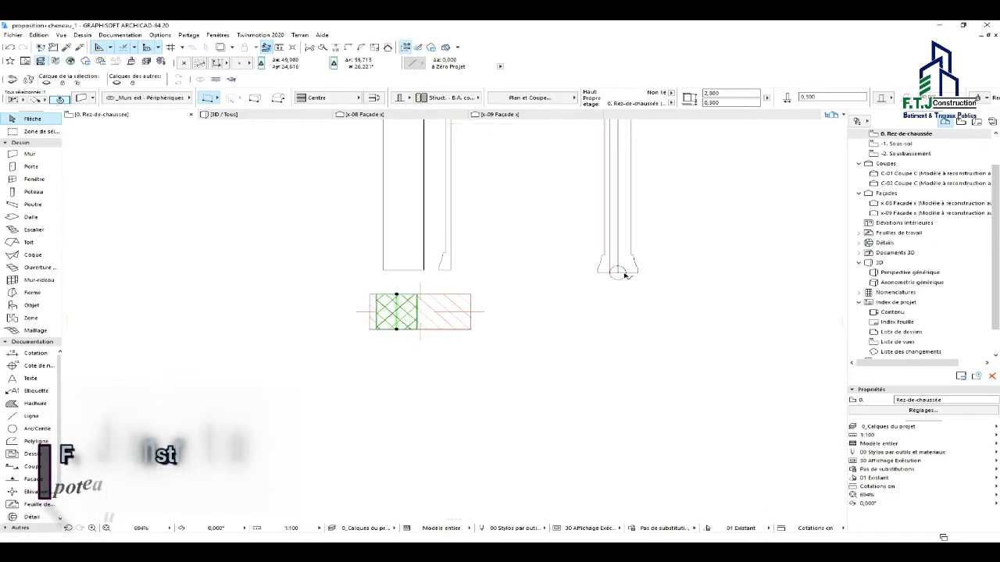
pyautogui.press('Escape')
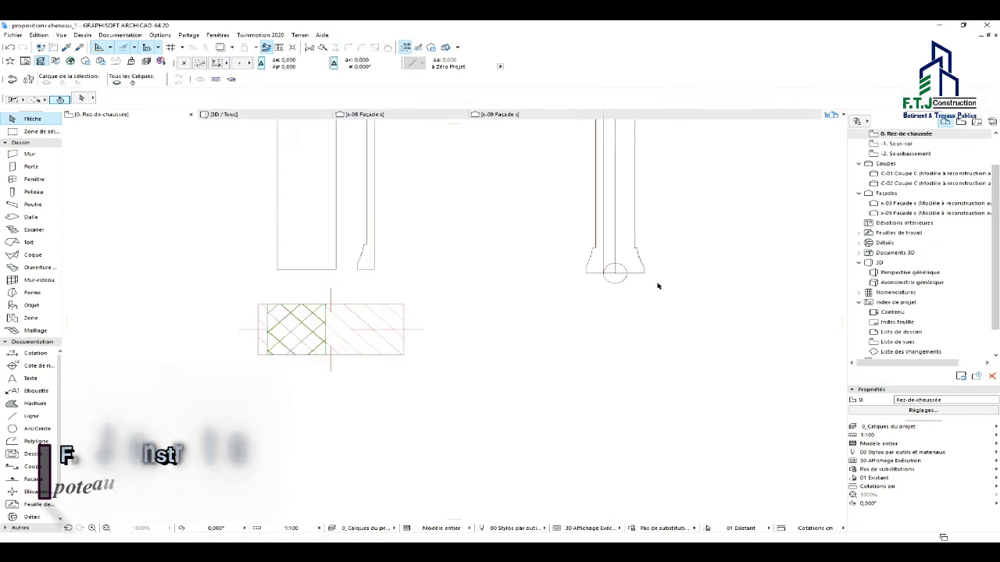
# Move the full column outline with its circle so its lower-right corner sits on the midpoint of the hatched base's right edge.
pyautogui.scroll(1, 565, 290)
pyautogui.click(645, 274)
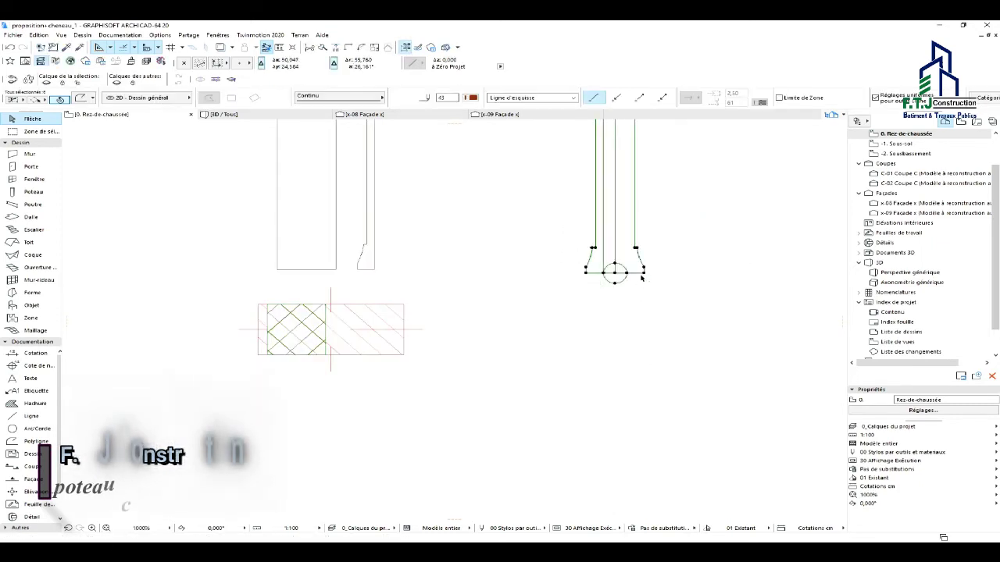
pyautogui.click(644, 274)
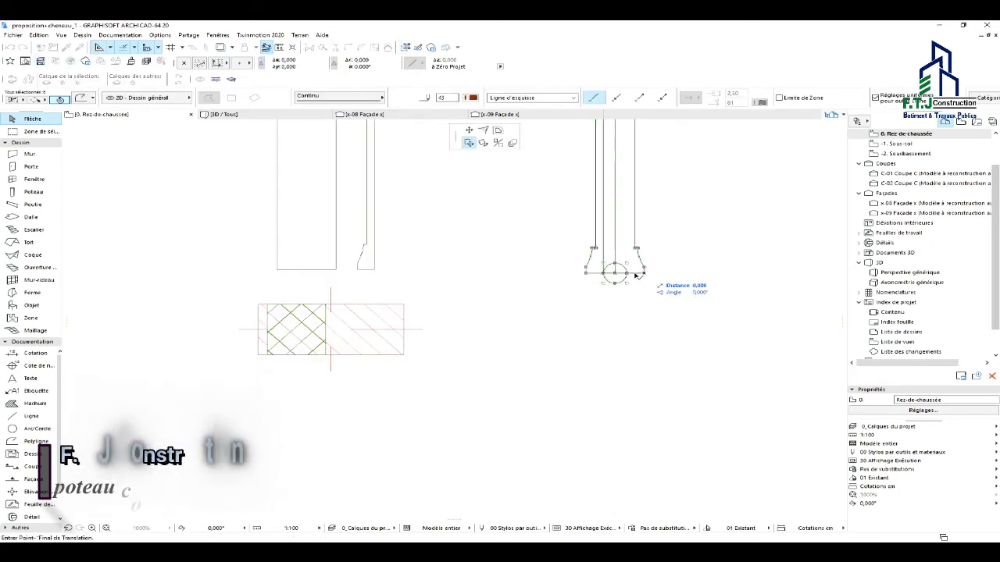
pyautogui.click(405, 328)
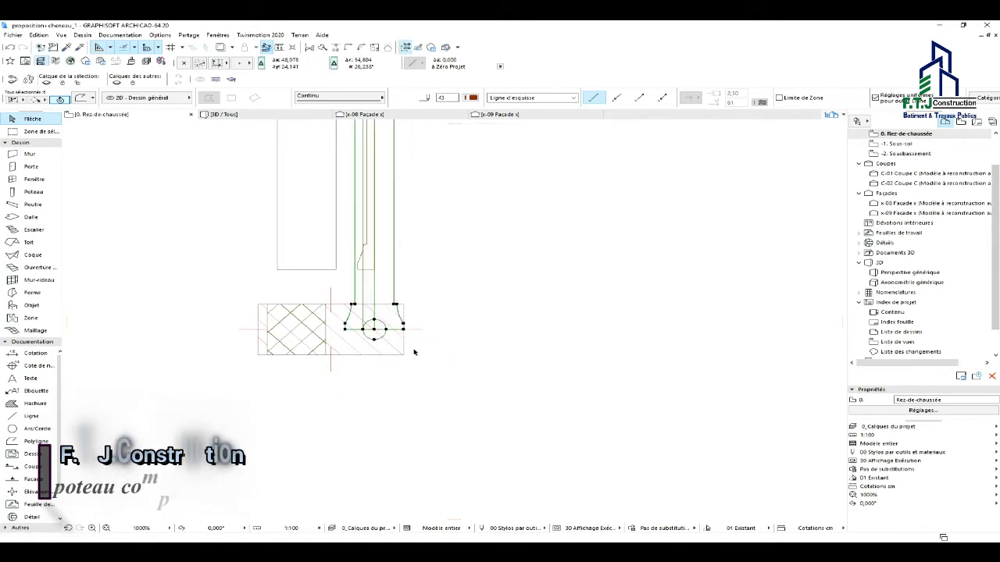
# Shift the column outline and its circle a short distance horizontally to the left, inward from the hatched base's right edge.
pyautogui.scroll(2, 408, 338)
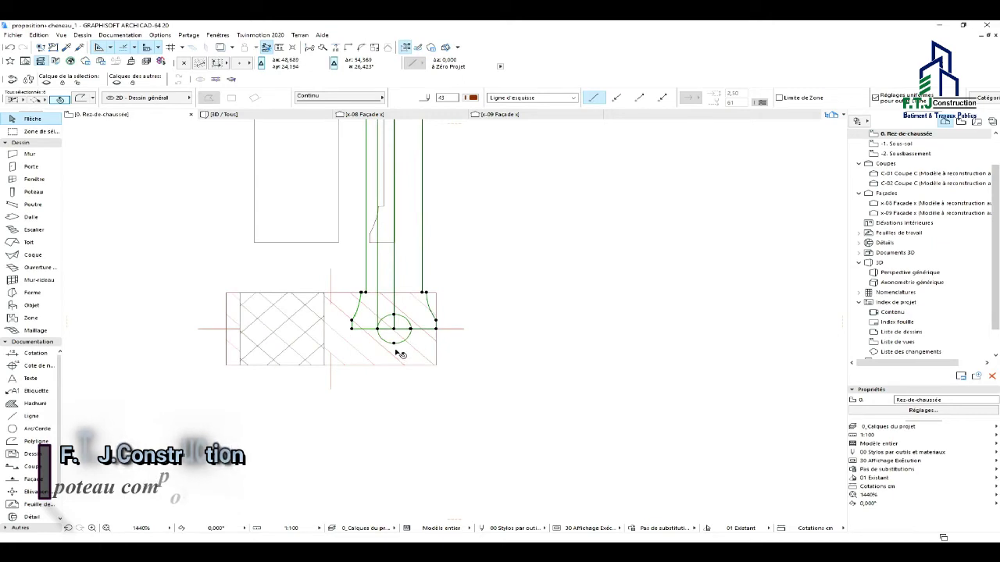
pyautogui.scroll(-7, 351, 349)
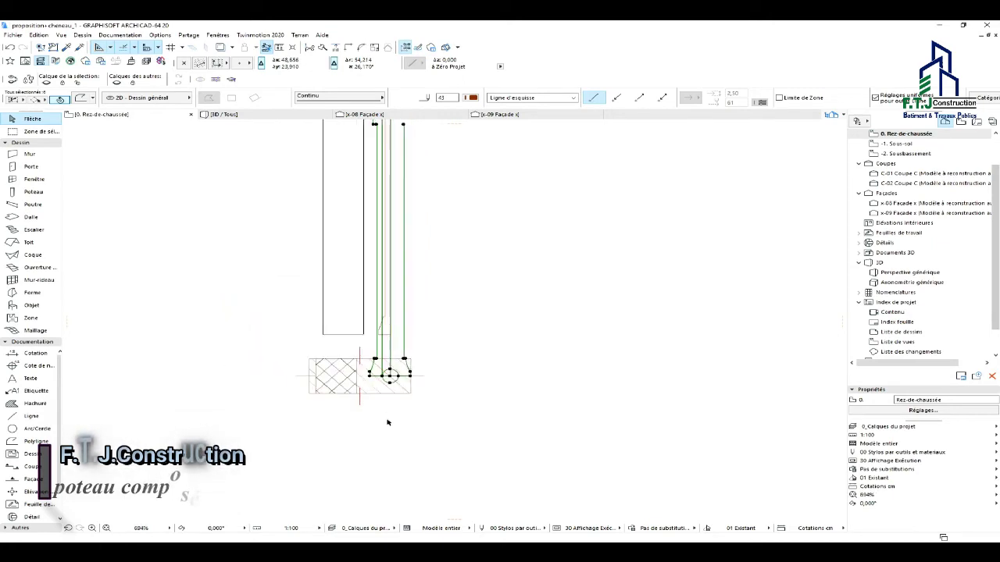
pyautogui.scroll(5, 378, 243)
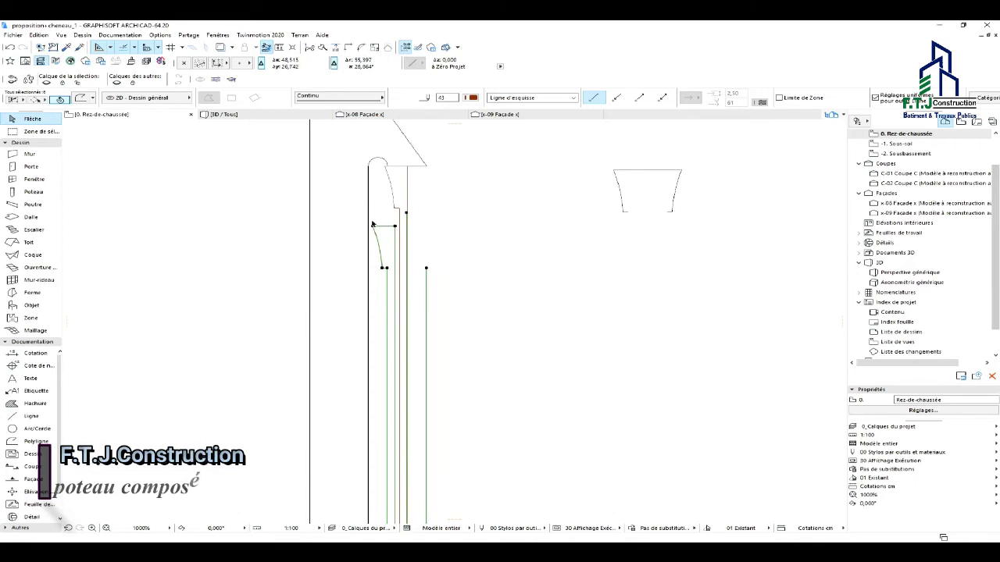
pyautogui.scroll(-4, 381, 201)
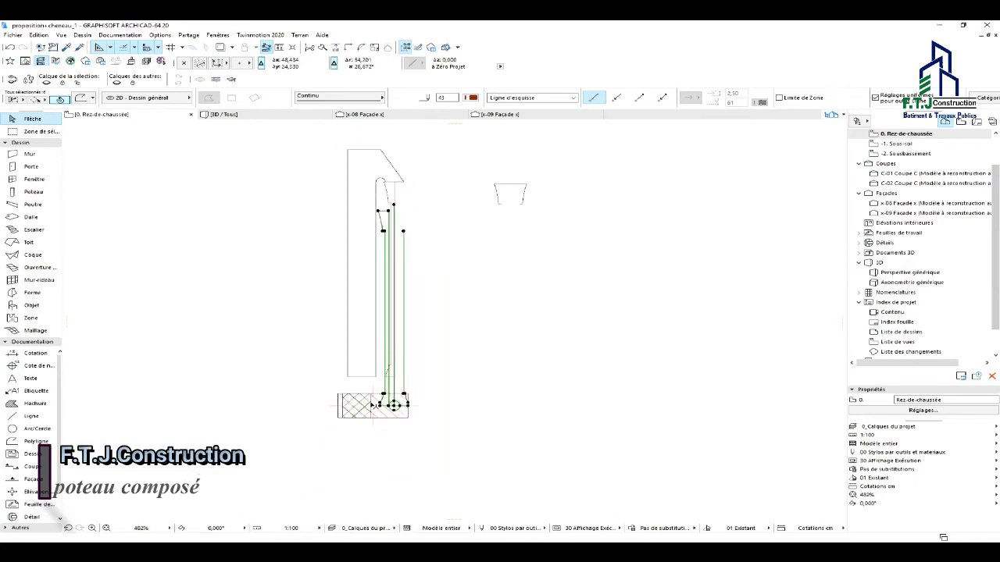
pyautogui.scroll(1, 369, 408)
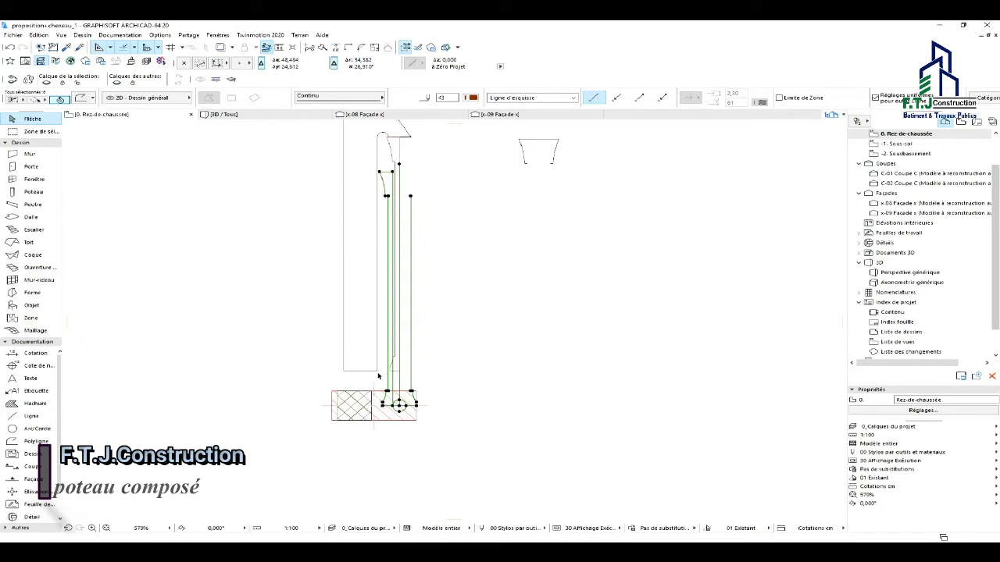
pyautogui.scroll(6, 421, 421)
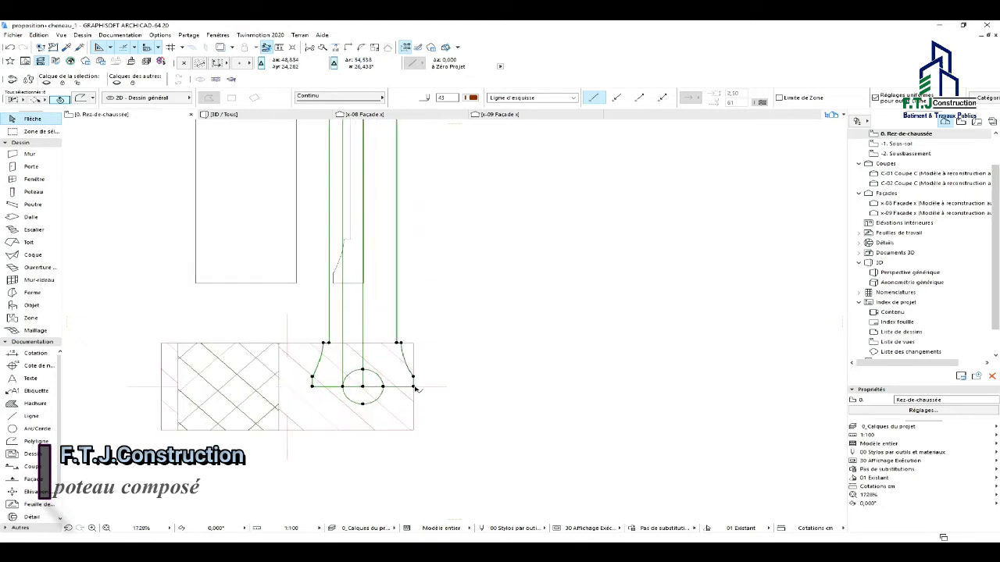
pyautogui.click(415, 388)
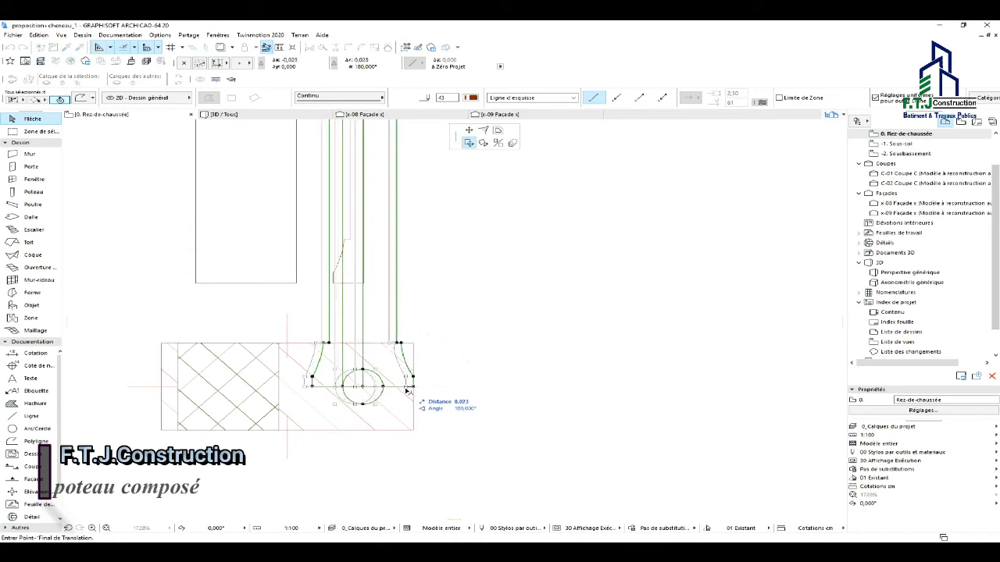
pyautogui.write('0,0')
pyautogui.press('Return')
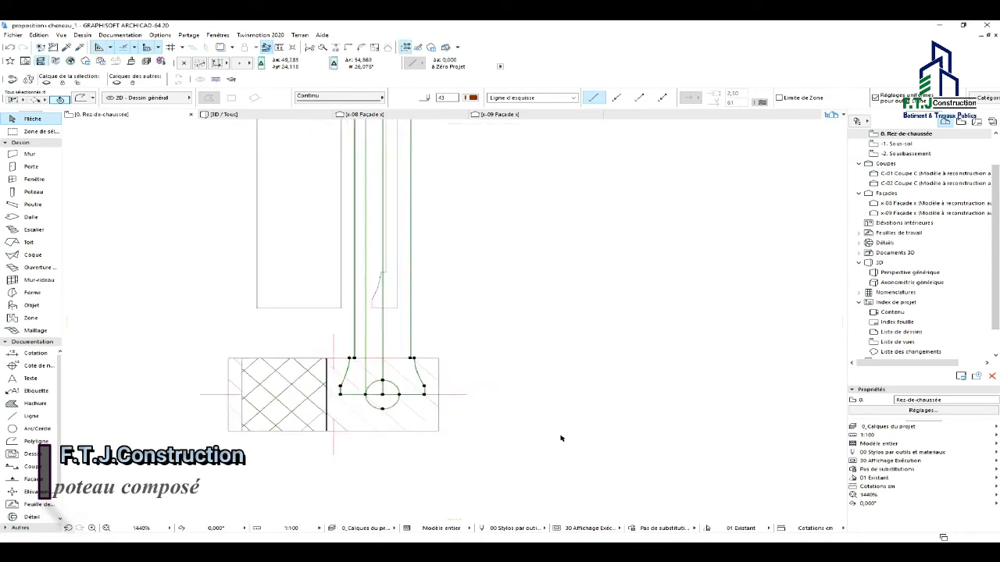
# Examine how the placed column outline lines up with the neighbouring half-column profile, from the base to the upper overhang.
pyautogui.scroll(-4, 560, 437)
pyautogui.scroll(1, 455, 396)
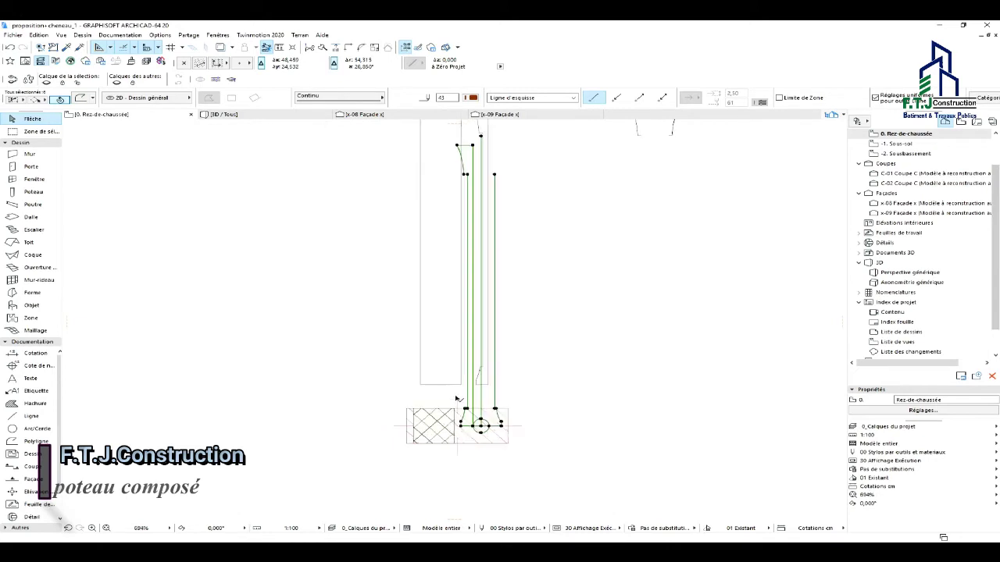
pyautogui.scroll(-1, 457, 402)
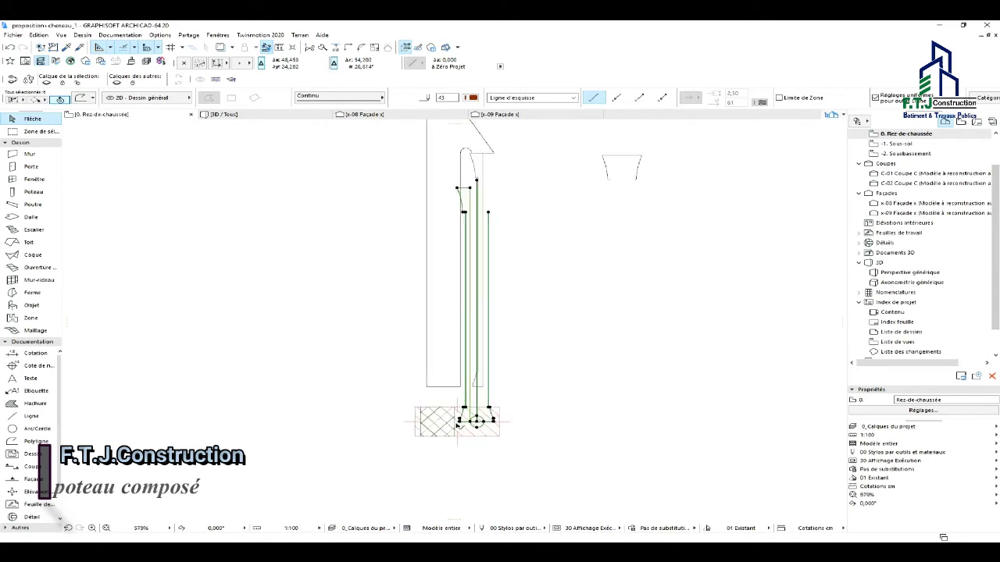
pyautogui.scroll(2, 459, 397)
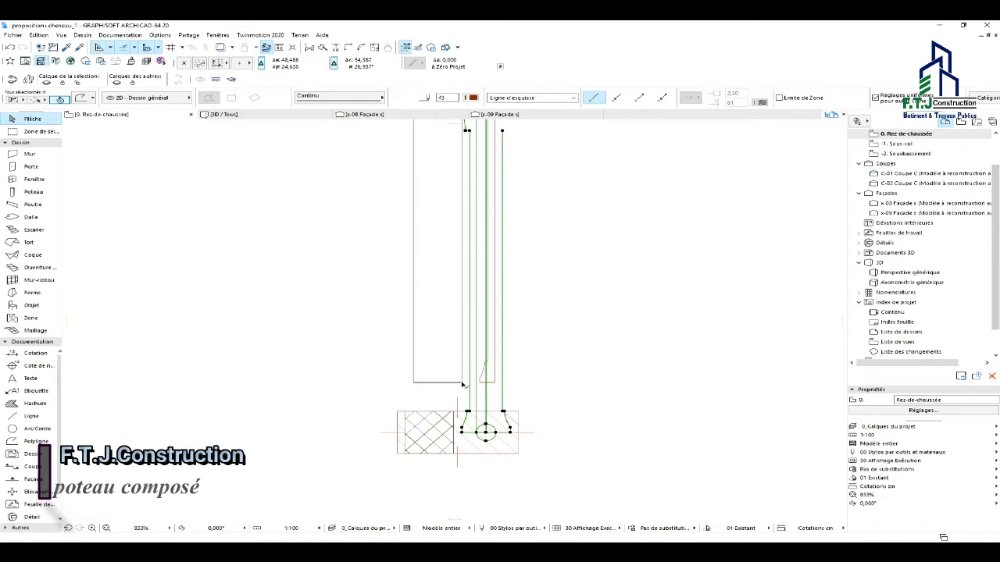
pyautogui.scroll(1, 503, 441)
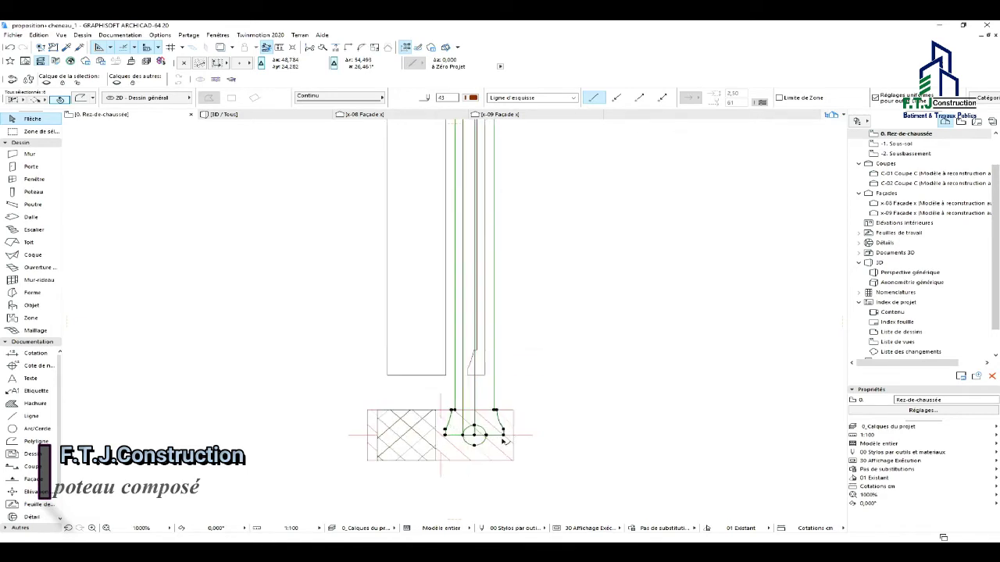
pyautogui.click(506, 438)
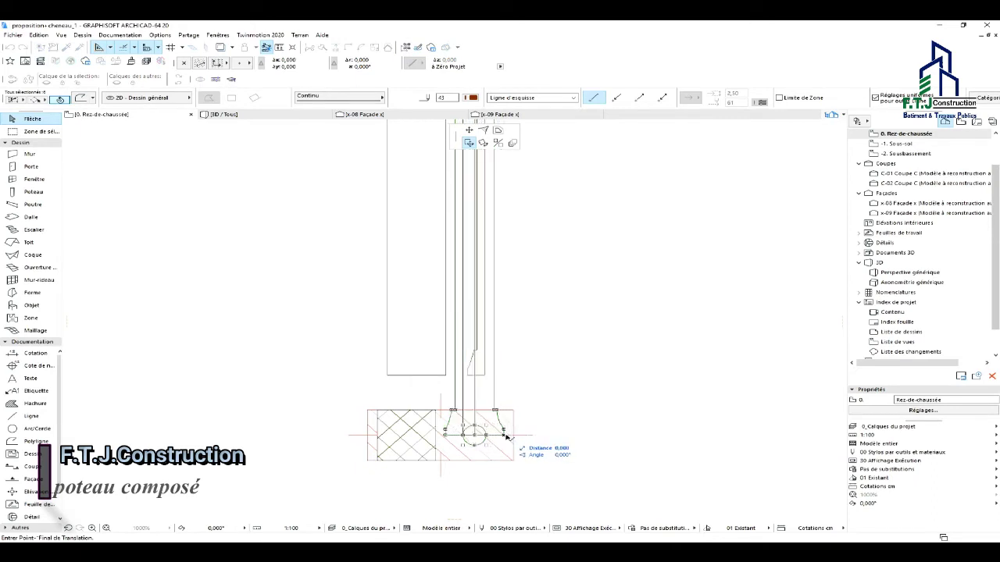
pyautogui.click(509, 438)
pyautogui.scroll(-4, 471, 440)
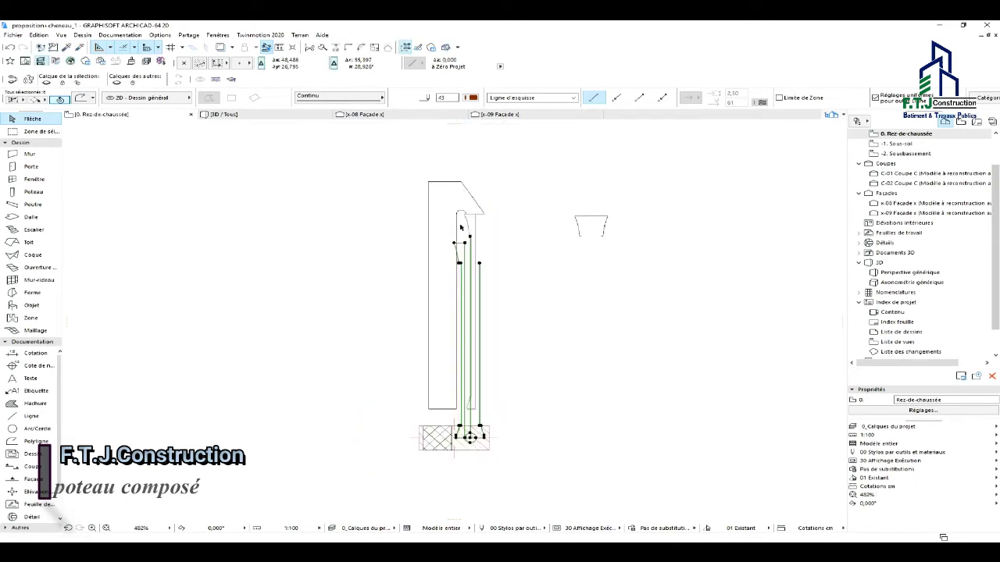
pyautogui.scroll(3, 470, 215)
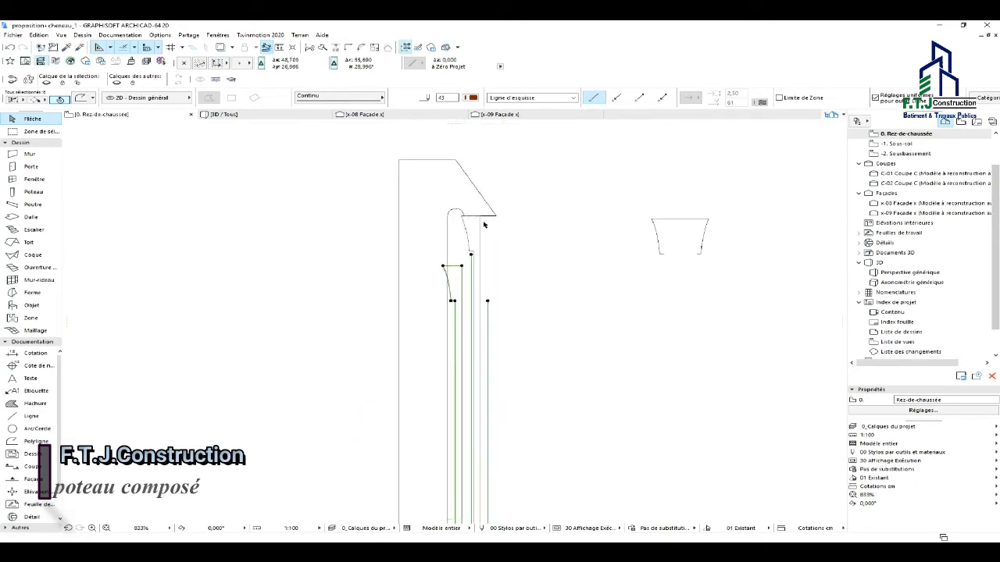
pyautogui.click(481, 217)
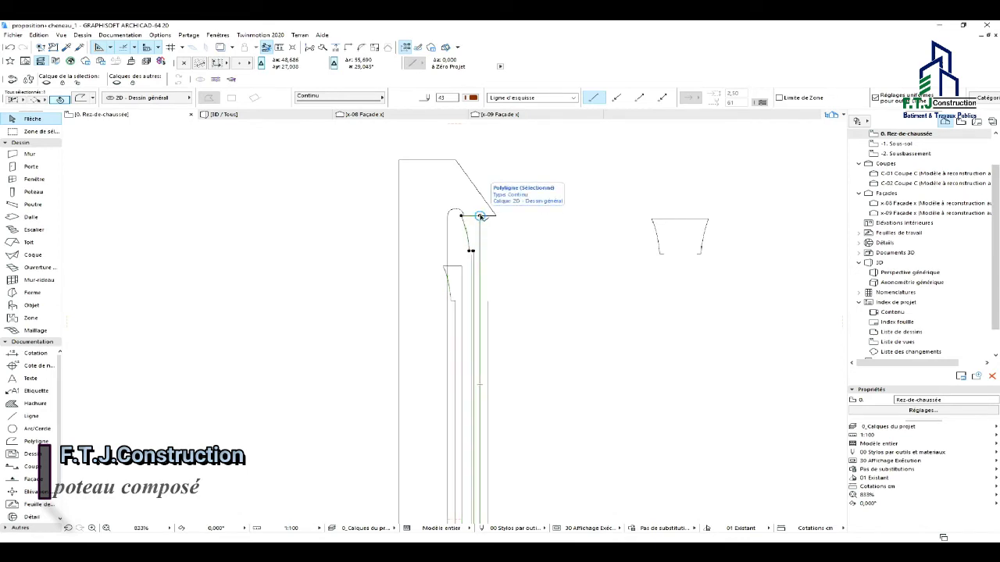
pyautogui.click(549, 217)
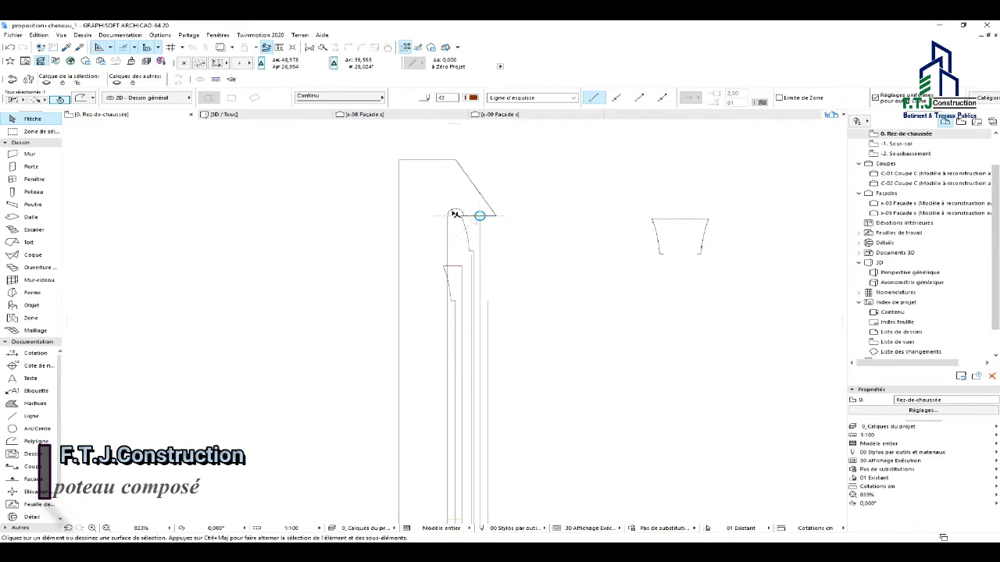
# Move the circle 0.025 horizontally to the right from its centre along the column outline's base line.
pyautogui.scroll(-5, 453, 213)
pyautogui.scroll(3, 469, 374)
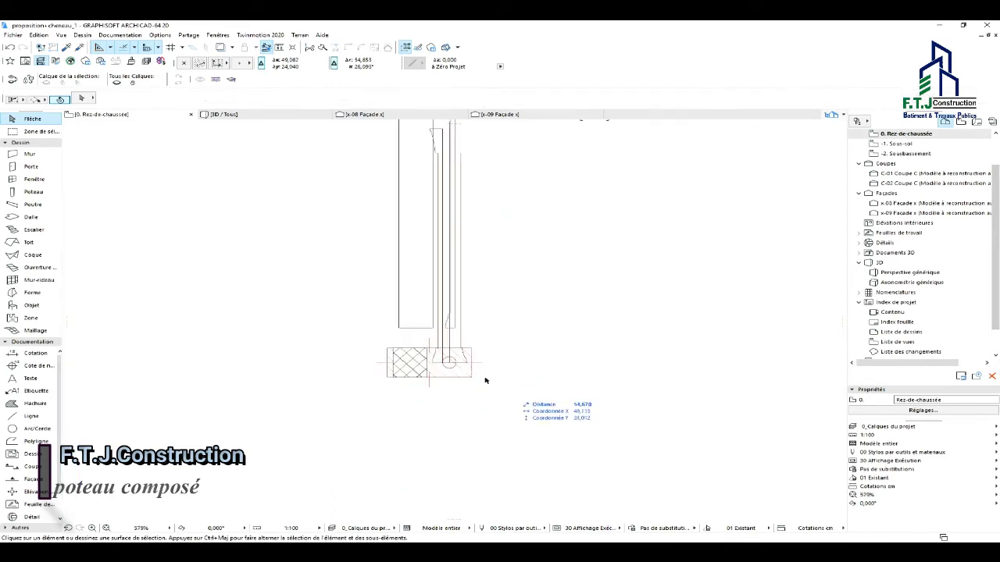
pyautogui.scroll(5, 453, 372)
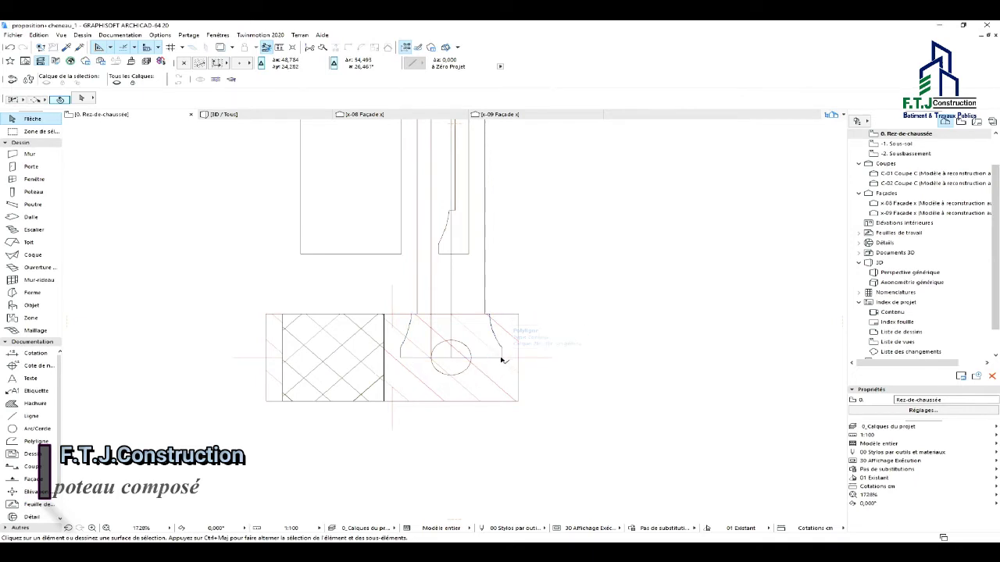
pyautogui.click(470, 360)
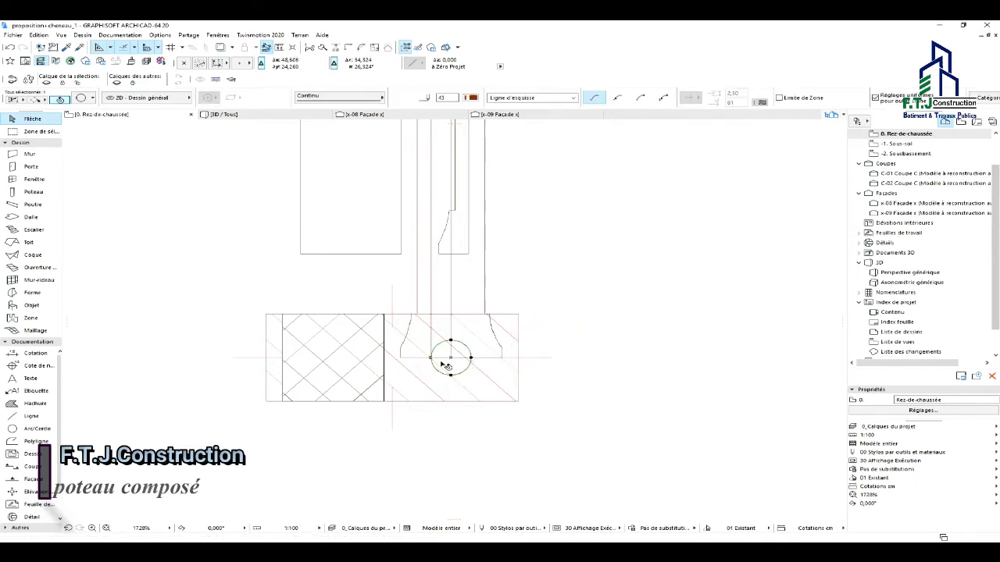
pyautogui.scroll(2, 447, 361)
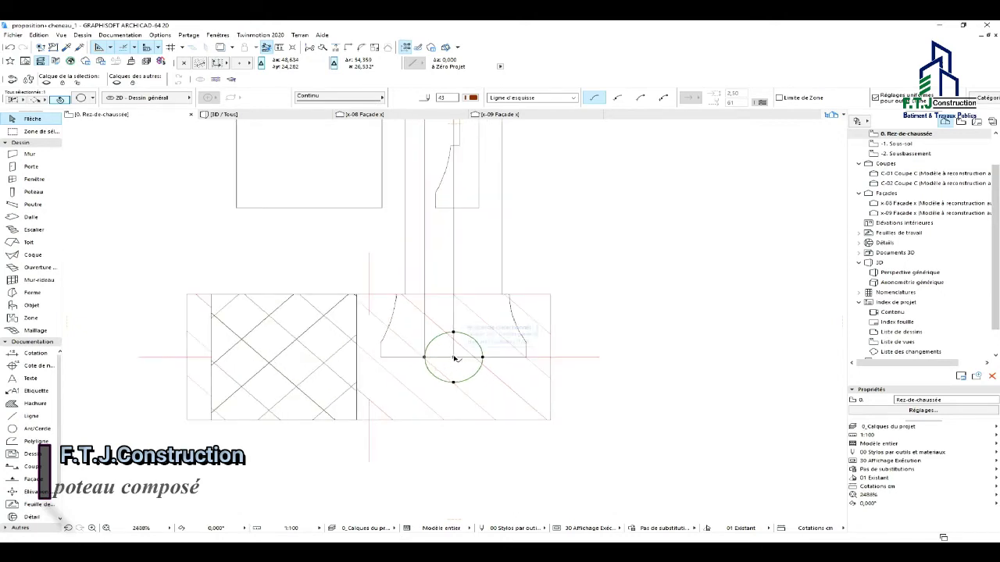
pyautogui.click(454, 358)
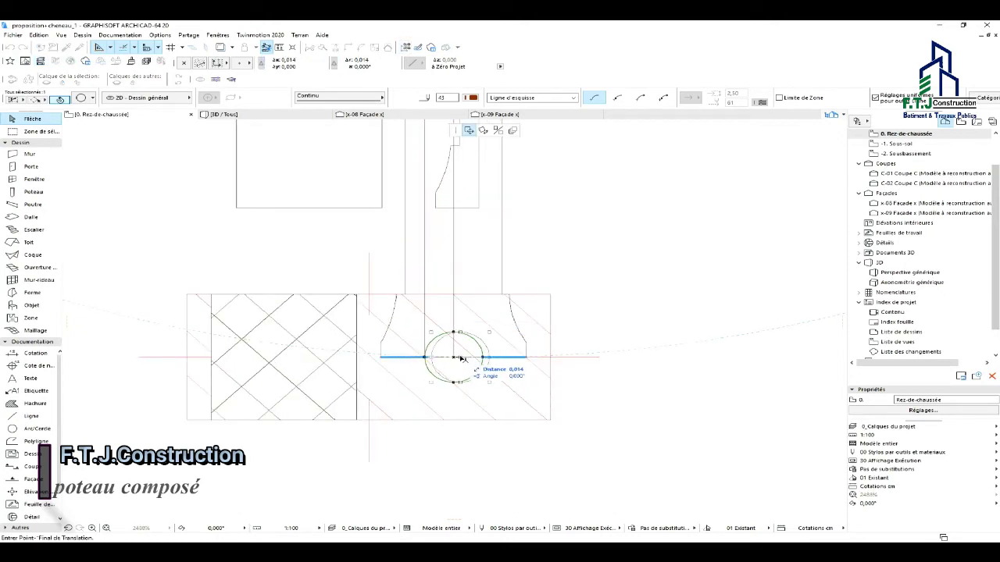
pyautogui.write('0,')
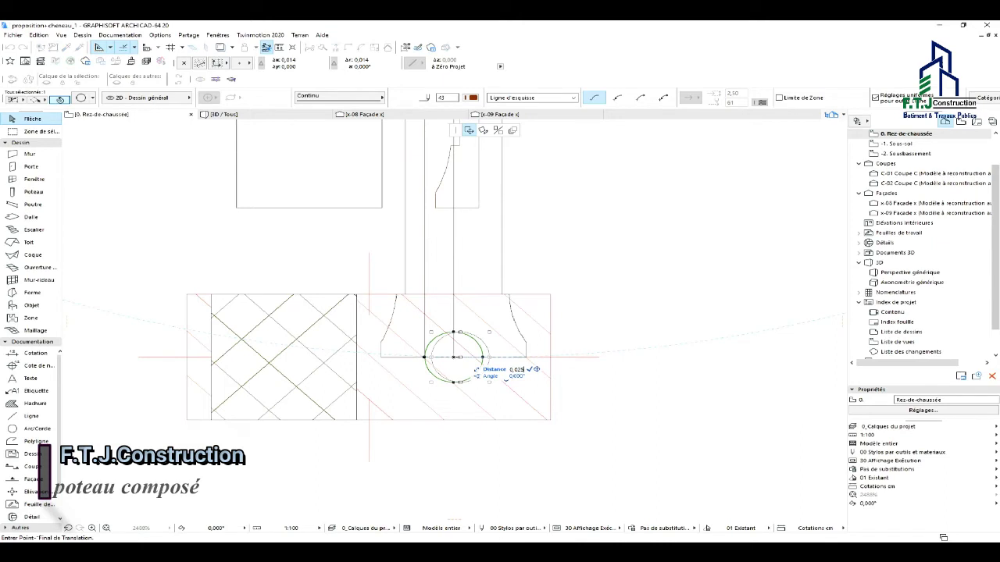
pyautogui.write('025')
pyautogui.press('Return')
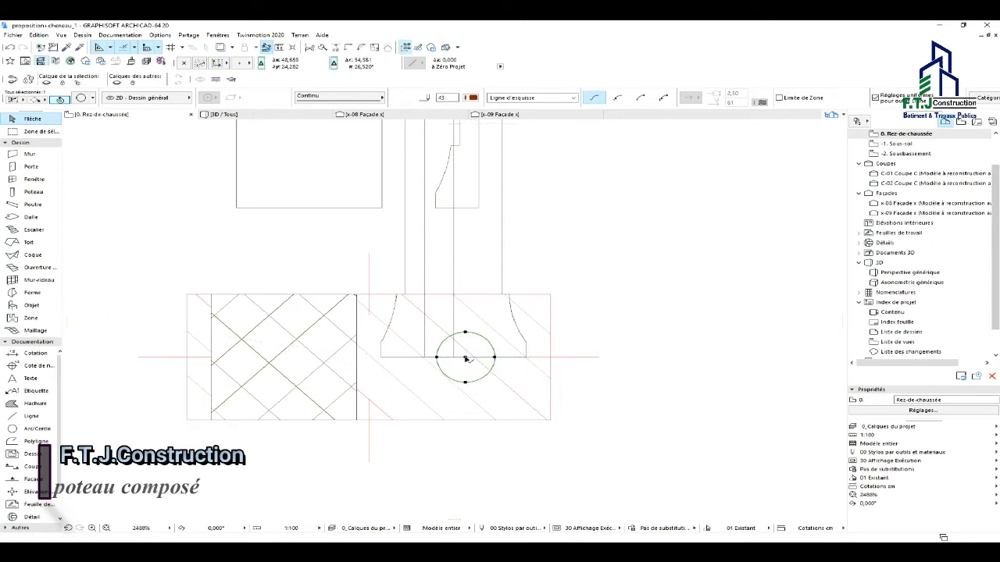
# Delete the overlapping half-column profile from the full column outline on the hatched base, keeping the column's vertical axis line.
pyautogui.click(523, 348)
pyautogui.click(485, 280)
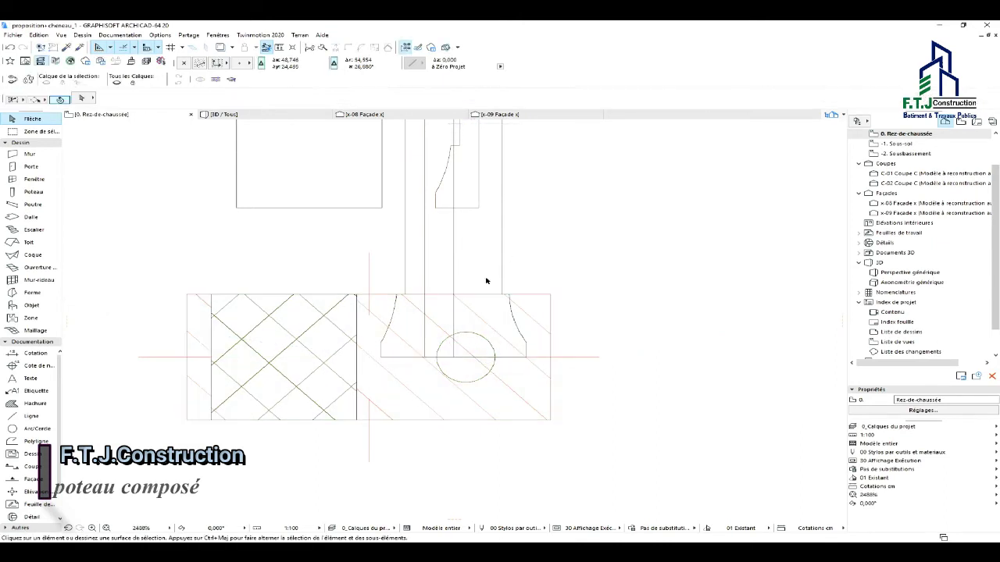
pyautogui.click(426, 275)
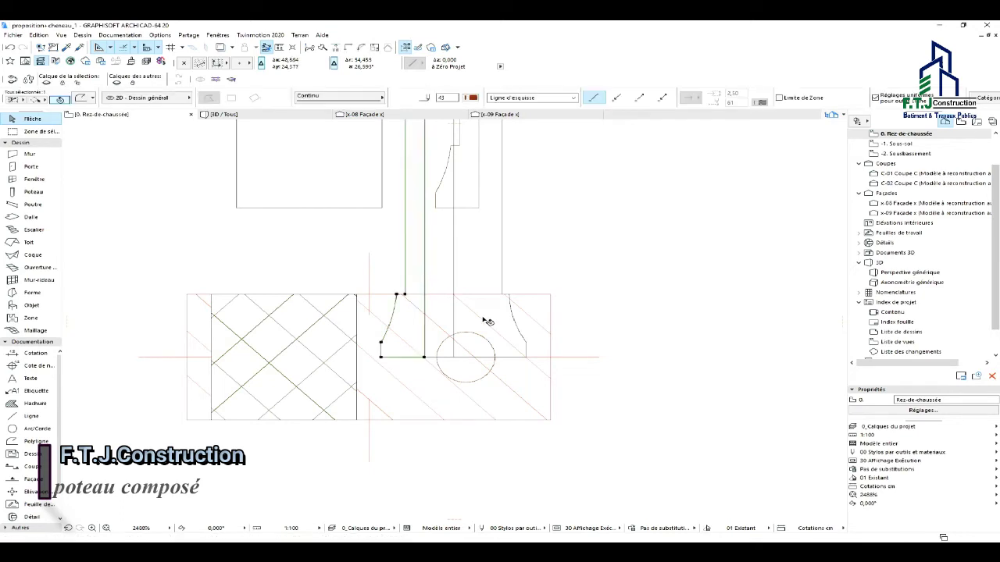
pyautogui.click(462, 284)
pyautogui.click(452, 278)
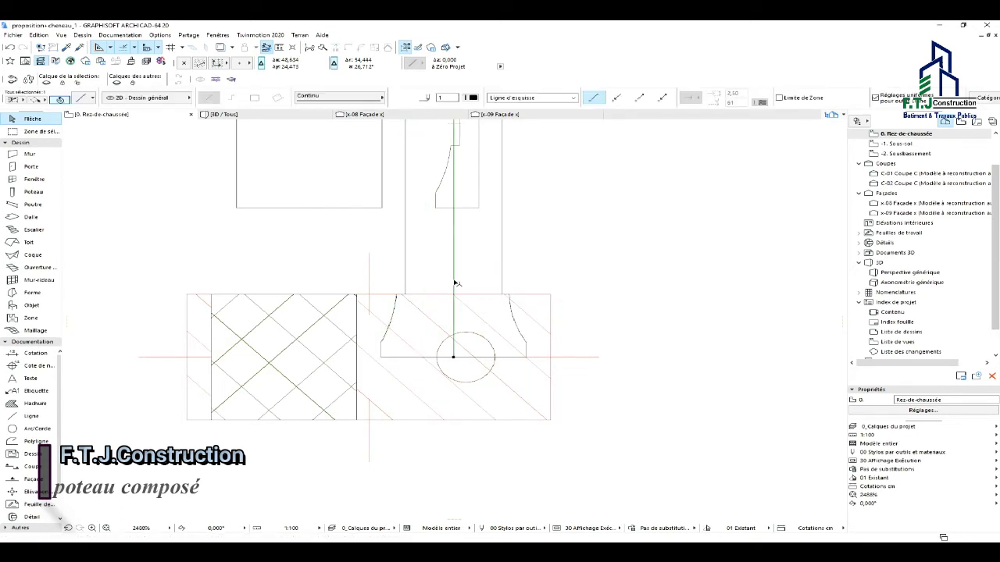
pyautogui.press('m')
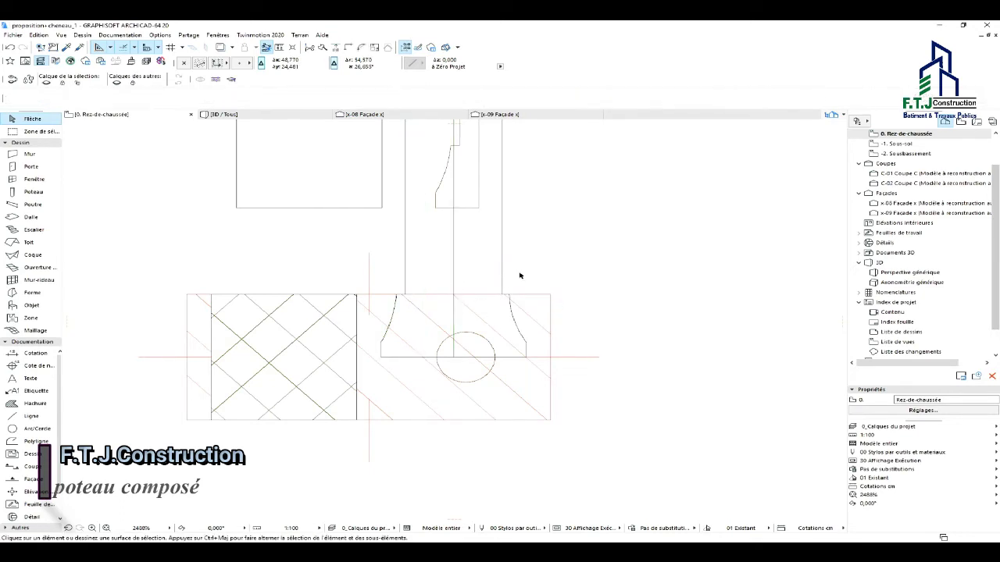
# Move the column's shaft lines, axis and flared base profiles together beneath the separate capital outline, joining the shaft's upper end to the capital.
pyautogui.click(401, 272)
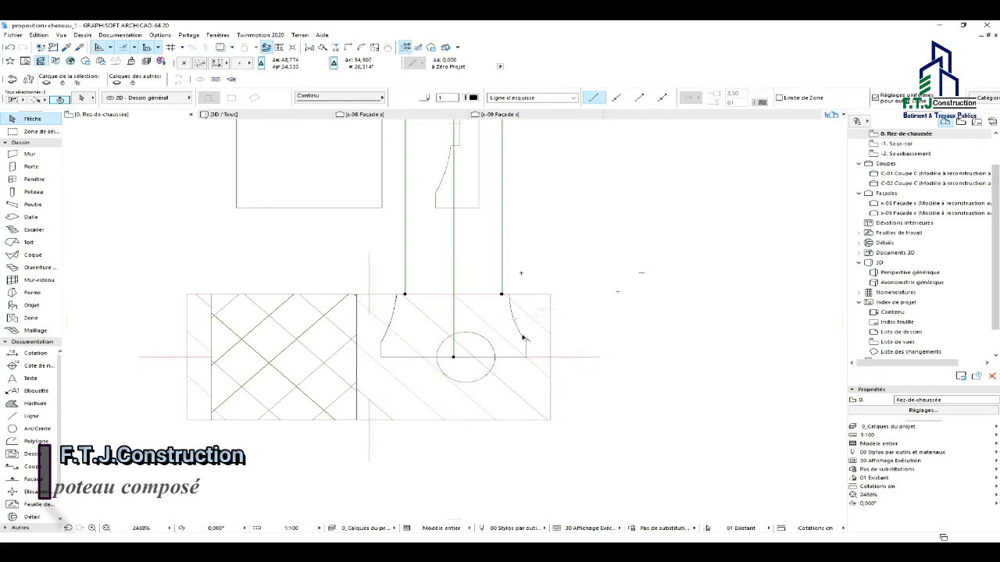
pyautogui.keyDown('shift'); pyautogui.click(522, 339); pyautogui.keyUp('shift')
pyautogui.scroll(-5, 398, 375)
pyautogui.scroll(-2, 432, 402)
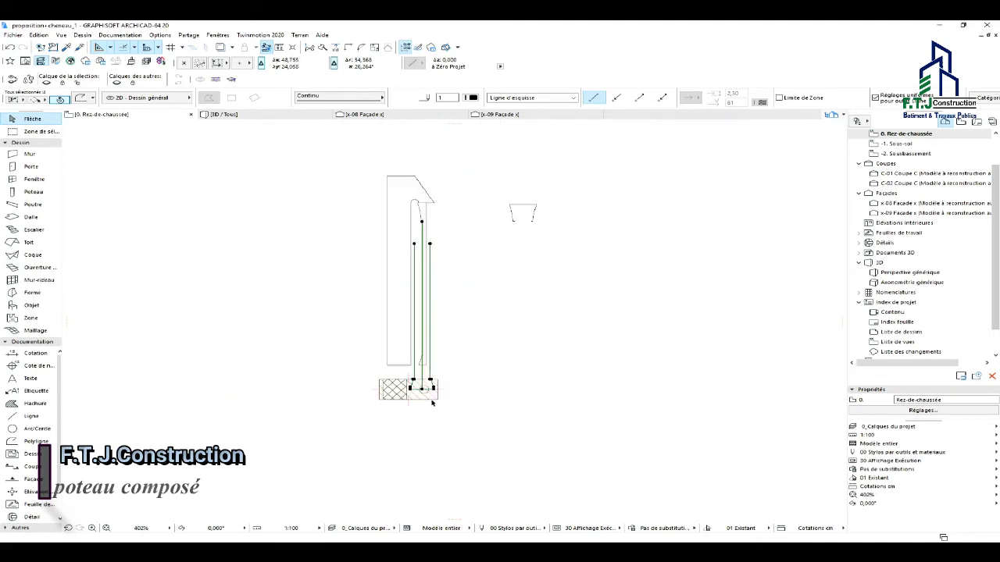
pyautogui.scroll(3, 435, 213)
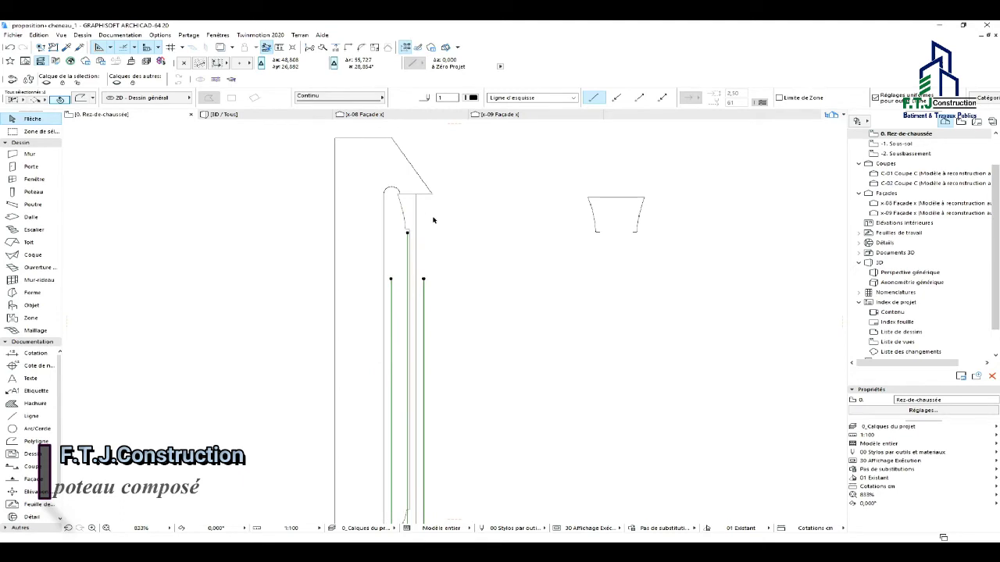
pyautogui.click(390, 279)
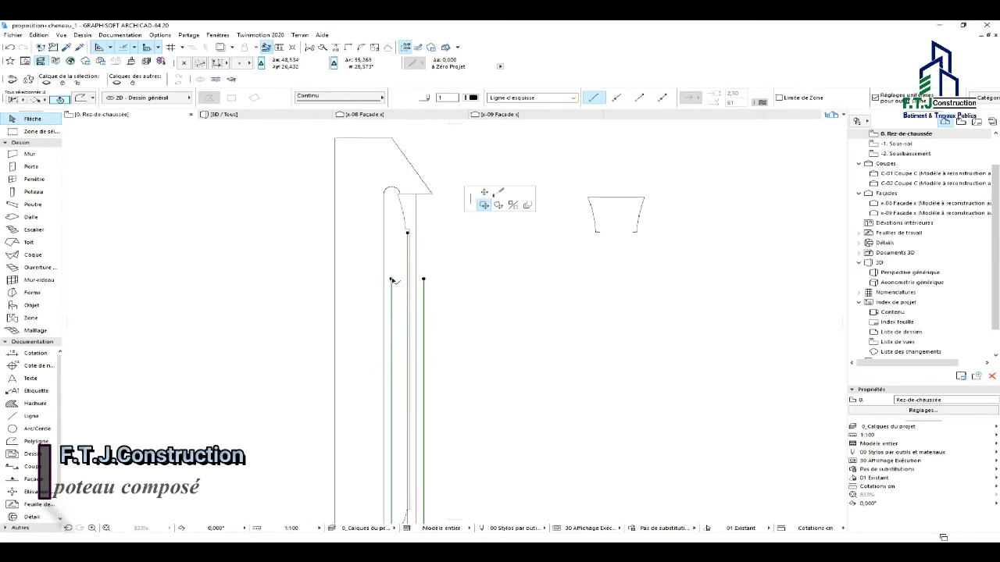
pyautogui.click(599, 233)
pyautogui.scroll(5, 603, 233)
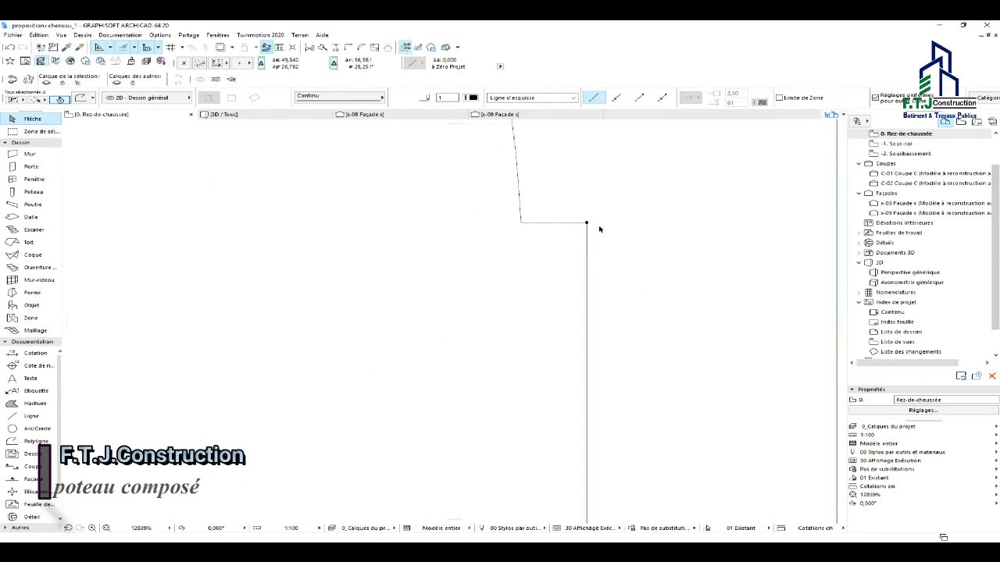
pyautogui.scroll(-2, 640, 235)
pyautogui.scroll(-7, 639, 232)
pyautogui.click(722, 233)
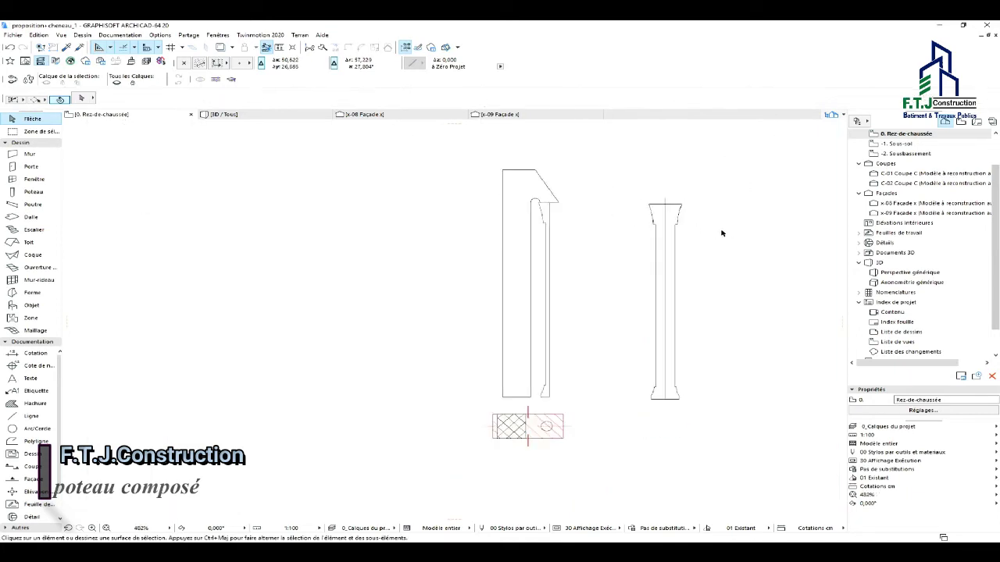
# Create a centred circular wall along the column circle on the hatched base, with its base elevation set to 0,500.
pyautogui.scroll(3, 568, 421)
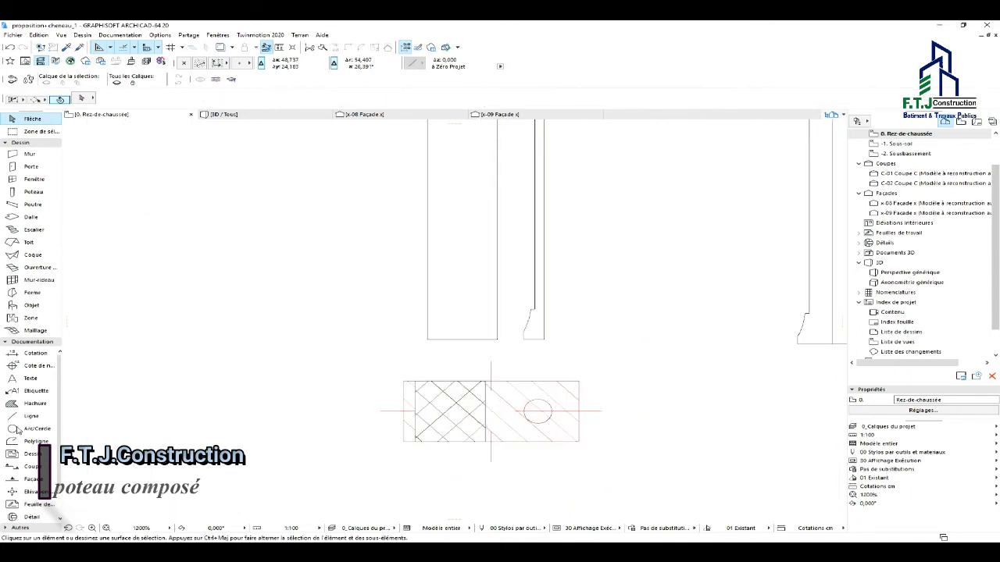
pyautogui.click(29, 154)
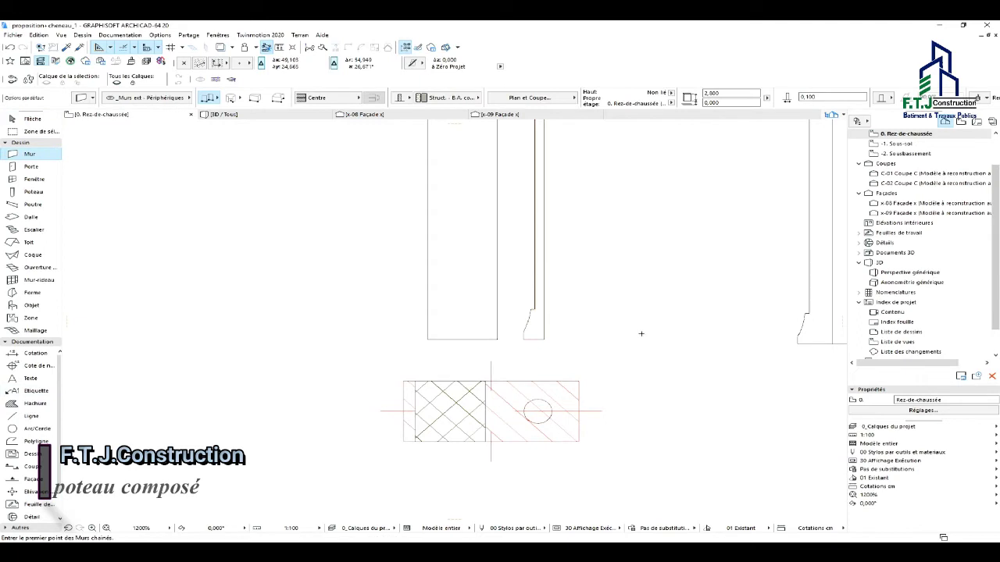
pyautogui.scroll(2, 528, 432)
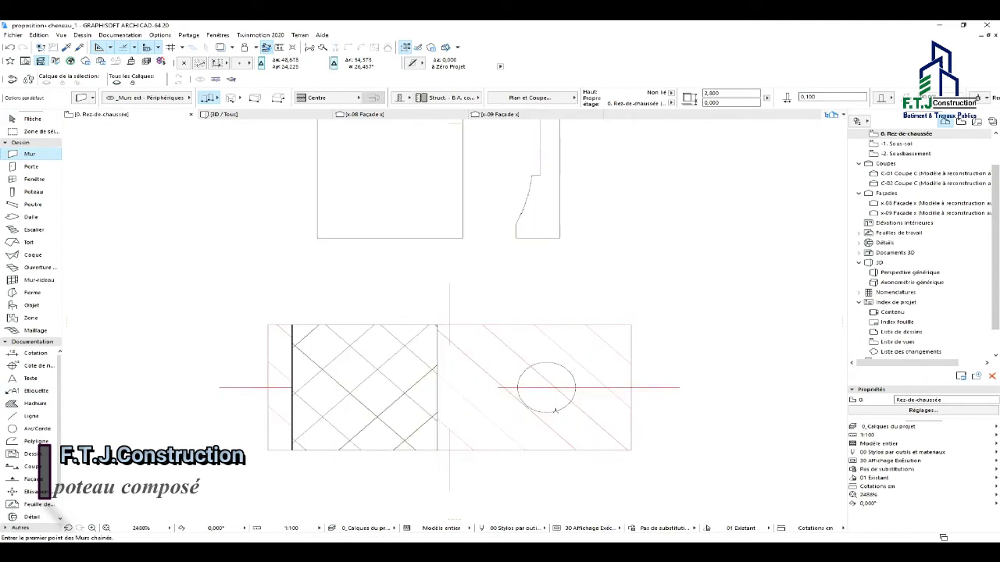
pyautogui.press('Tab')
pyautogui.write('0,')
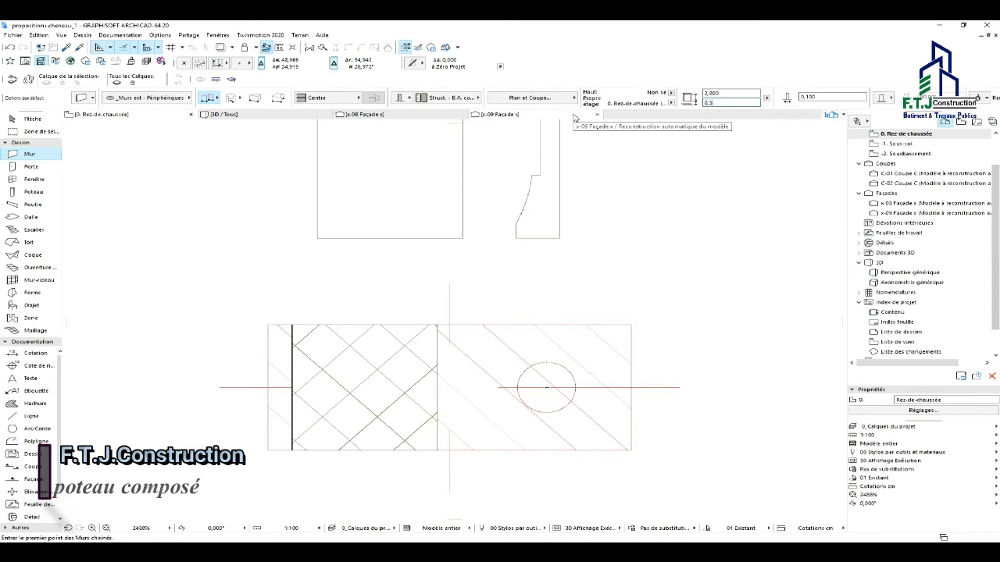
pyautogui.write('300')
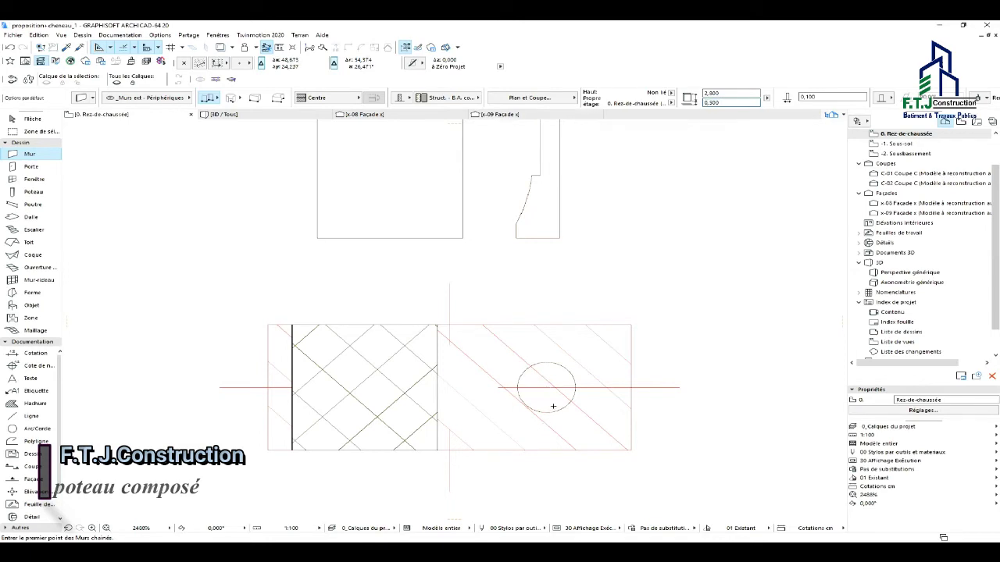
pyautogui.press('BackSpace')
pyautogui.press('BackSpace')
pyautogui.press('BackSpace')
pyautogui.write('500')
pyautogui.click(11, 48)
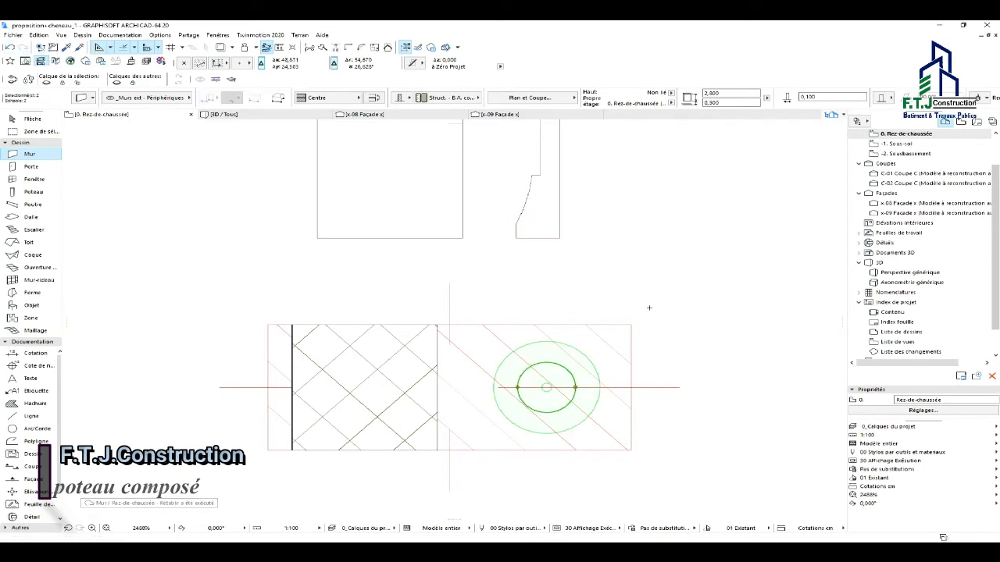
# Bring the circular wall to the foreground of the display order and select both of its halves.
pyautogui.rightClick(719, 245)
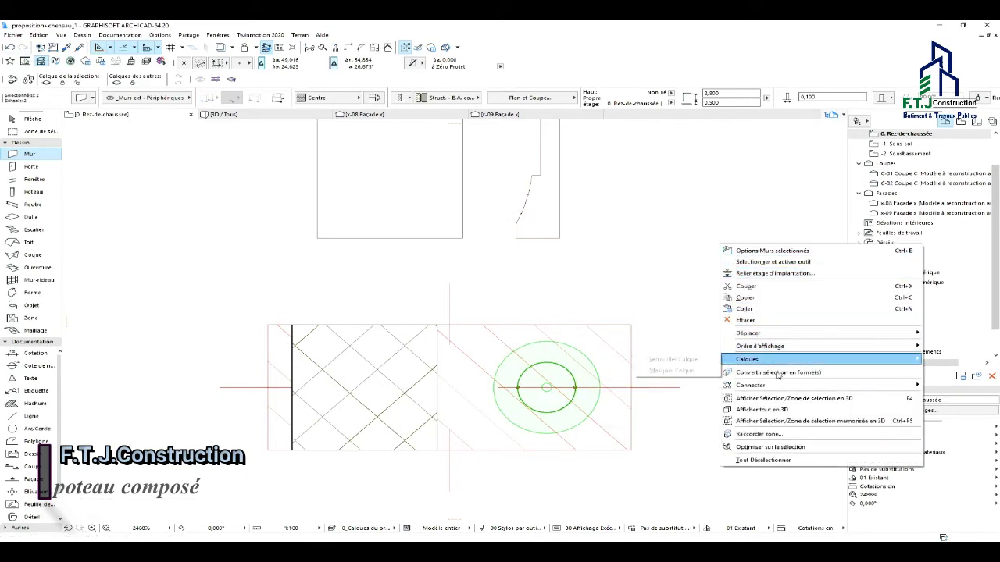
pyautogui.moveTo(779, 348)
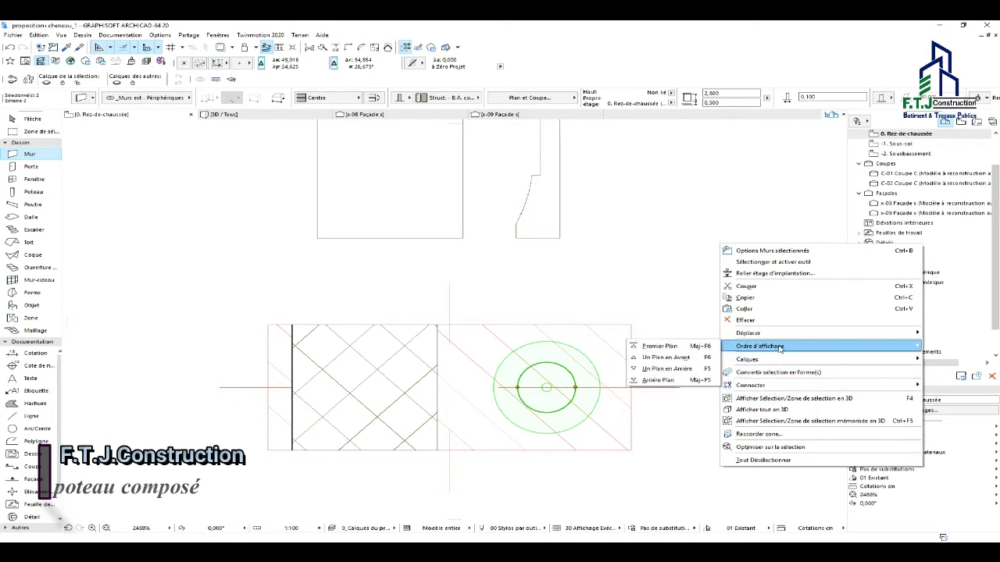
pyautogui.click(660, 346)
pyautogui.press('Escape')
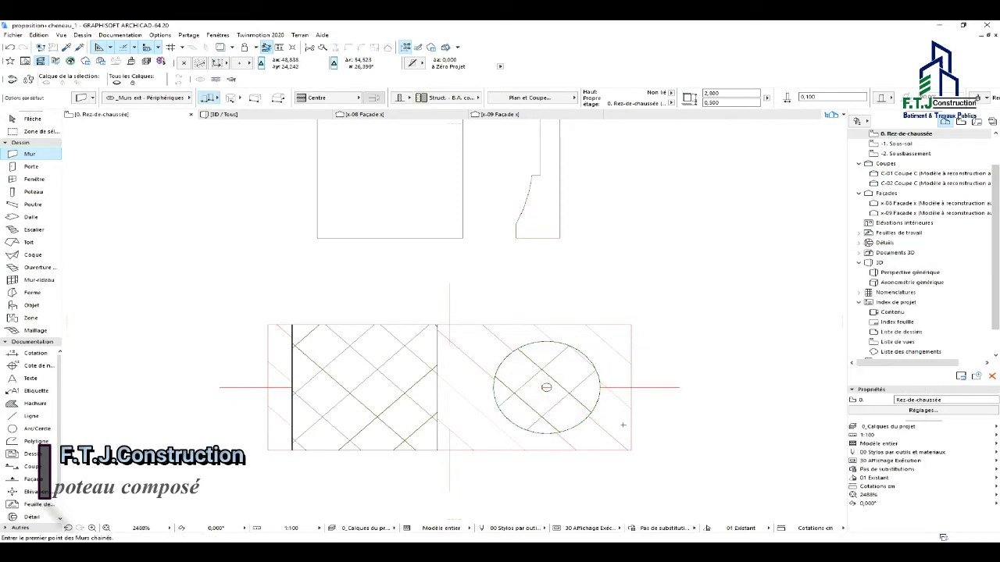
pyautogui.keyDown('shift'); pyautogui.click(571, 409); pyautogui.keyUp('shift')
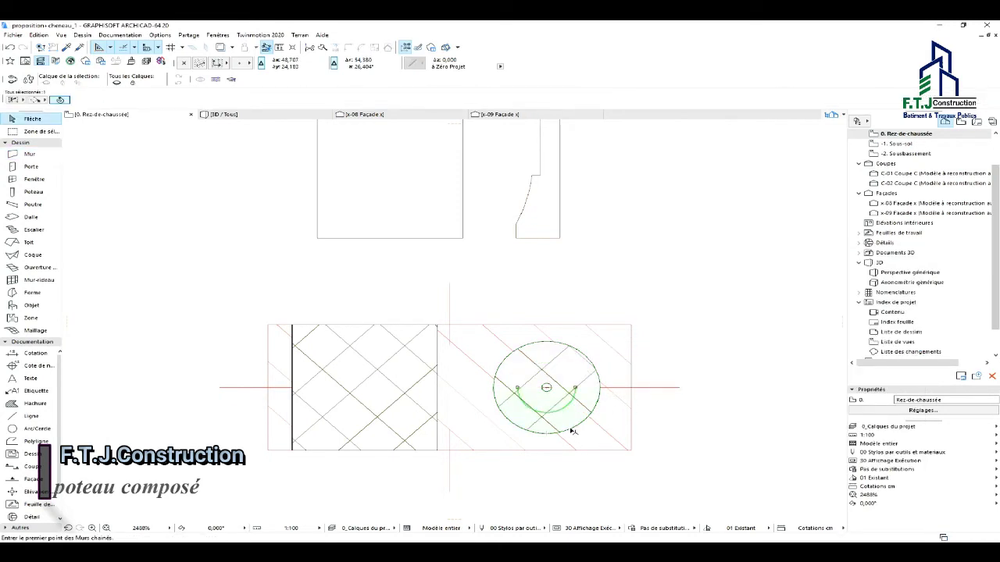
pyautogui.keyDown('shift'); pyautogui.click(586, 357); pyautogui.keyUp('shift')
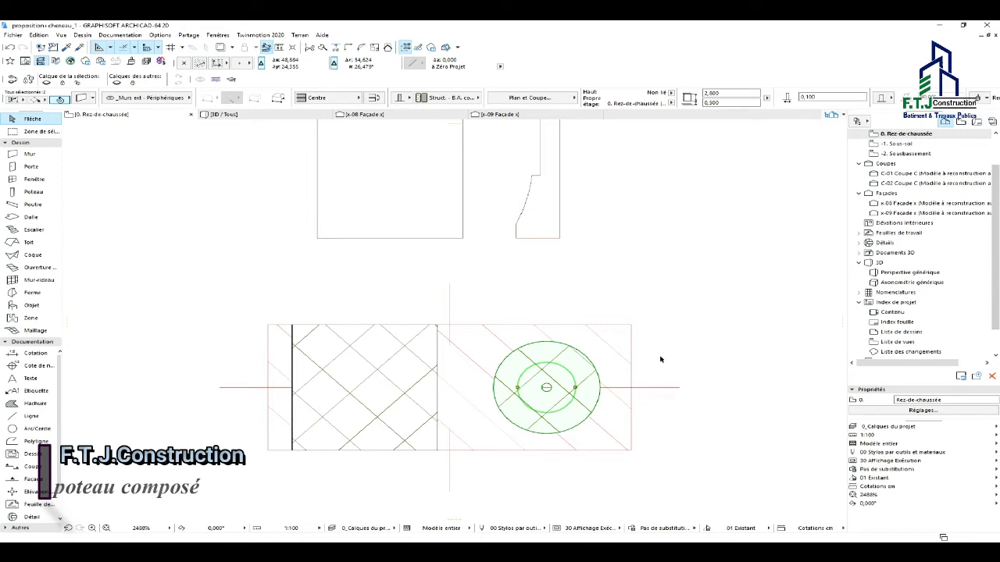
# Copy the half-column profile onto the separate full column, placing its outer base corner on the full column's matching base corner.
pyautogui.scroll(-5, 513, 327)
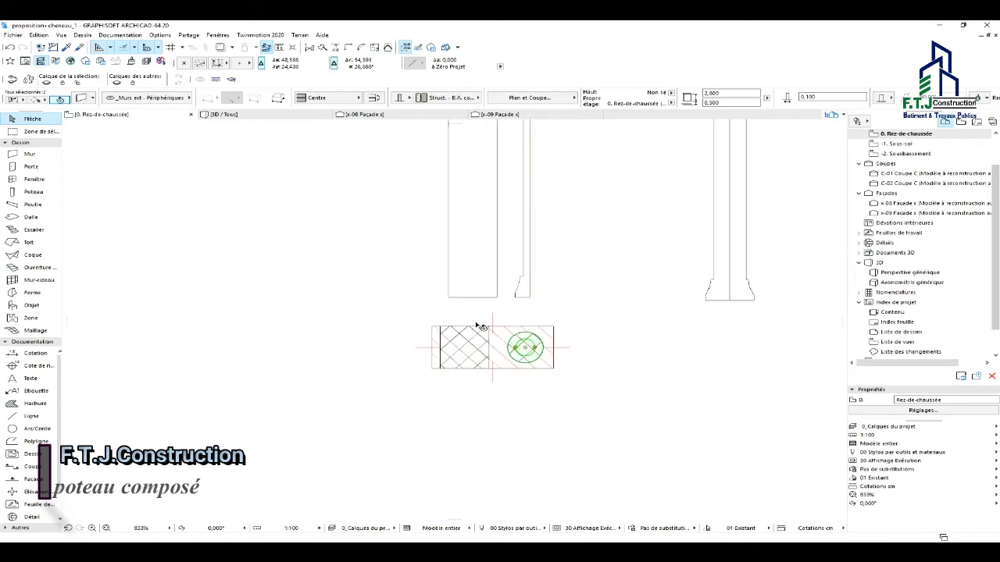
pyautogui.scroll(5, 515, 375)
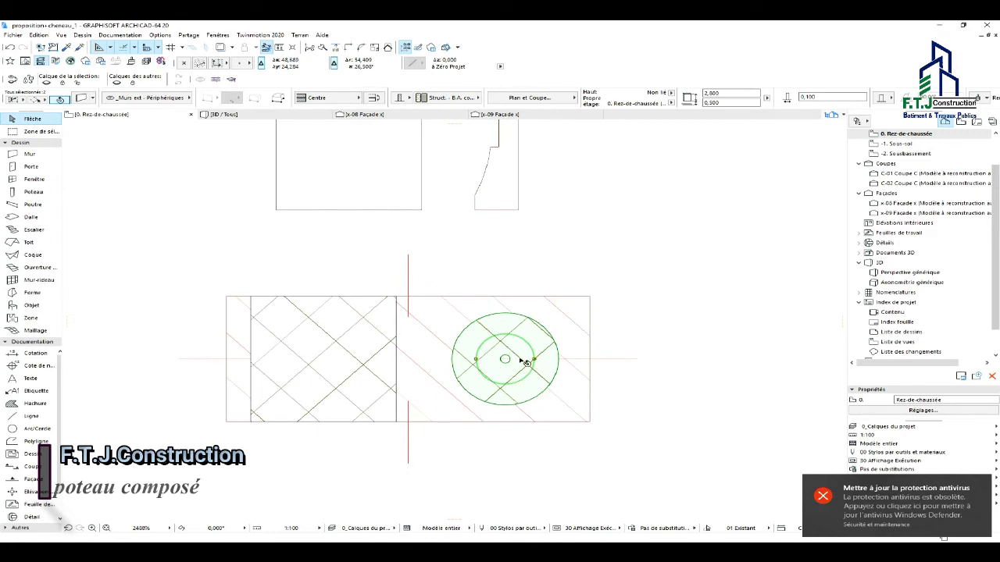
pyautogui.scroll(-1, 387, 357)
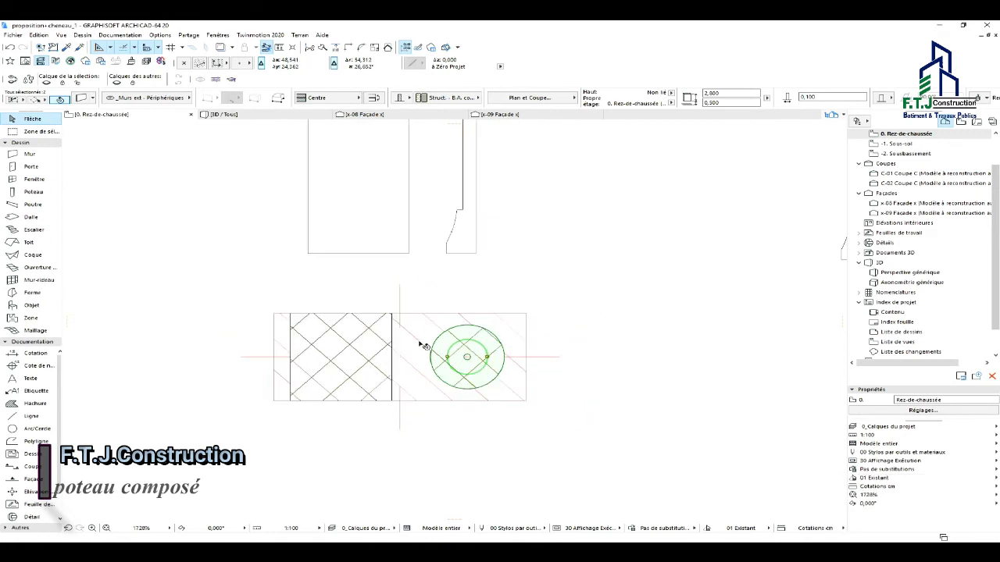
pyautogui.scroll(-2, 422, 344)
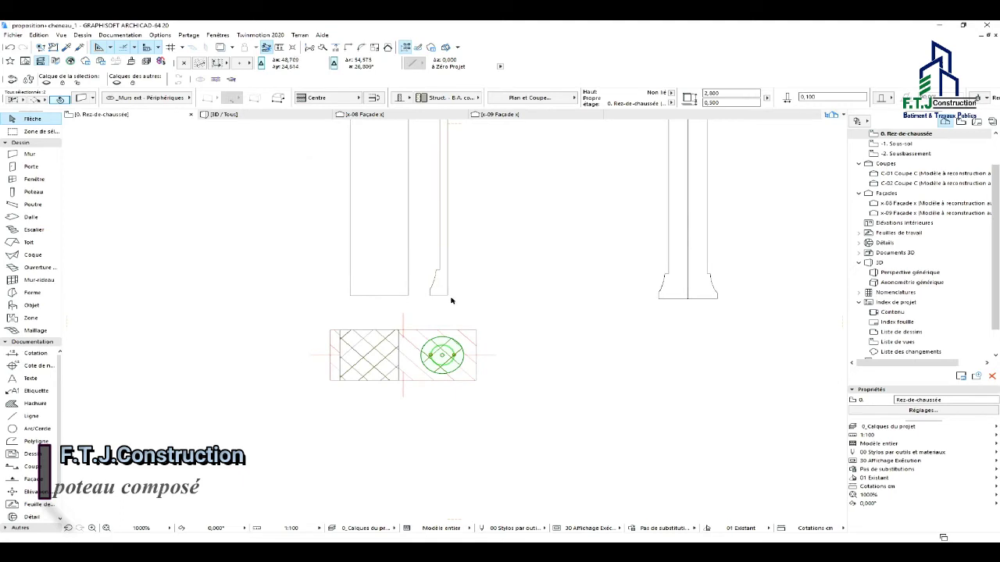
pyautogui.scroll(-2, 449, 313)
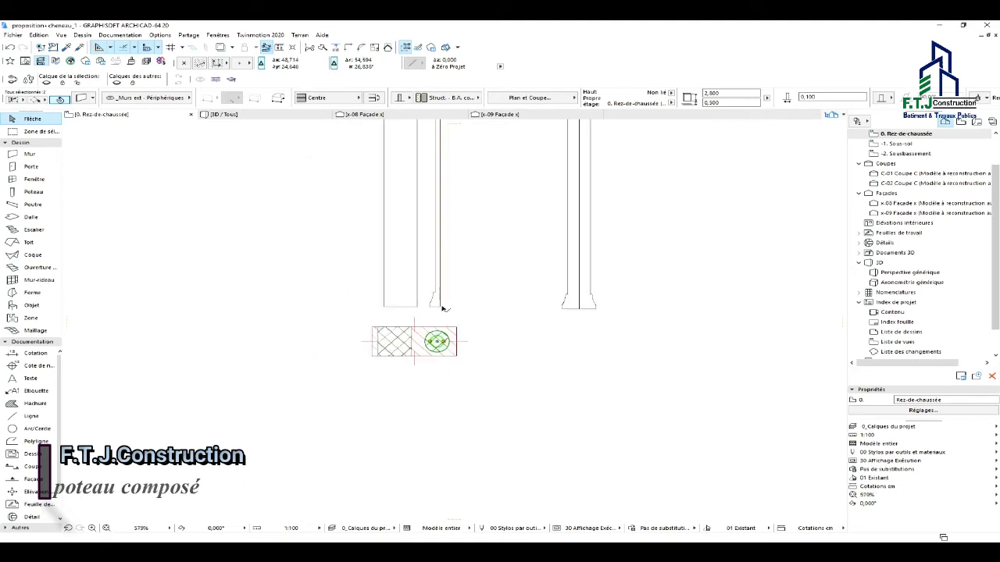
pyautogui.click(427, 308)
pyautogui.click(429, 307)
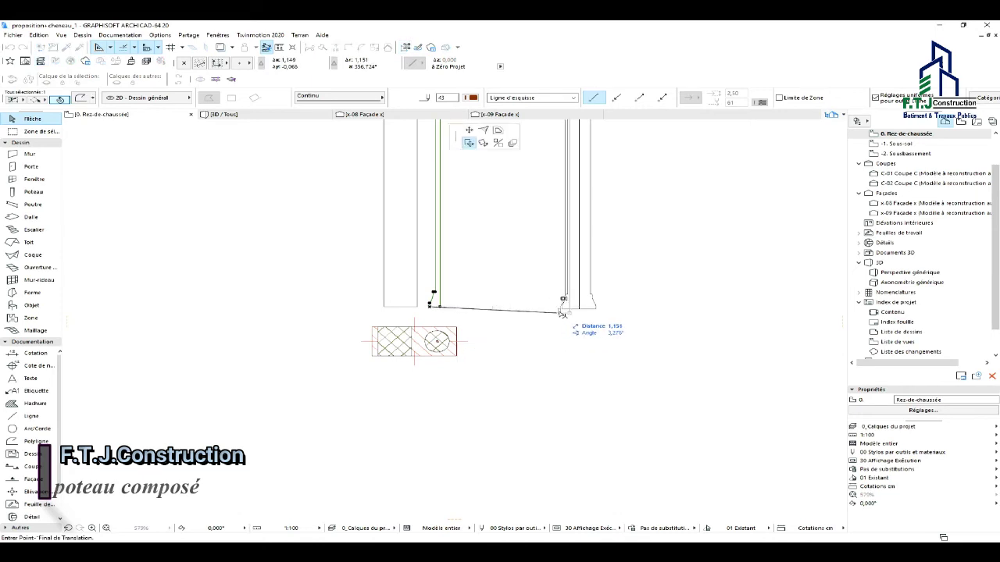
pyautogui.press('ctrl')
pyautogui.scroll(3, 559, 313)
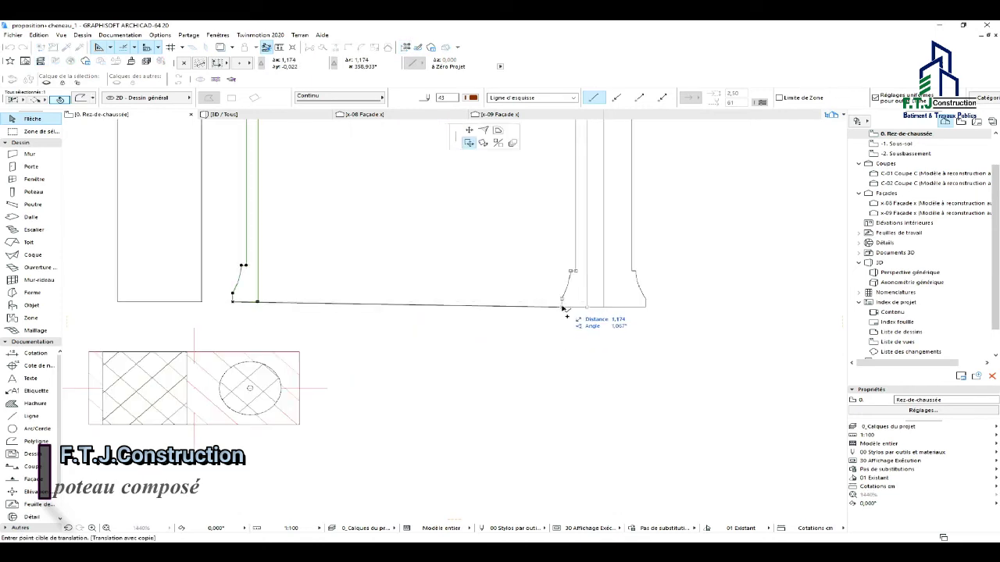
pyautogui.click(562, 309)
pyautogui.click(638, 367)
pyautogui.scroll(-4, 639, 356)
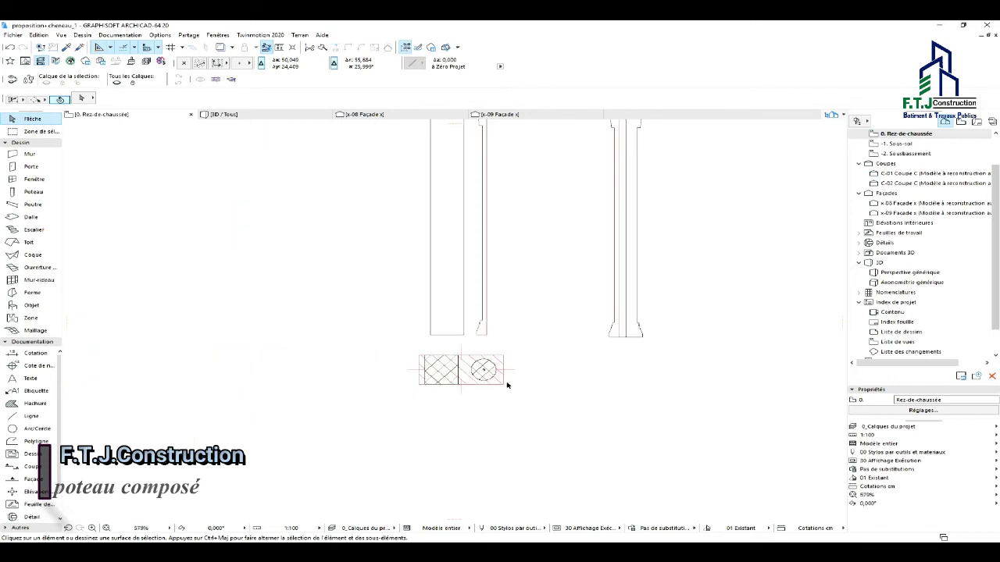
# Copy the tall wall outline with its sloped overhang to the clipboard and open the profile manager for complex profiles.
pyautogui.click(460, 347)
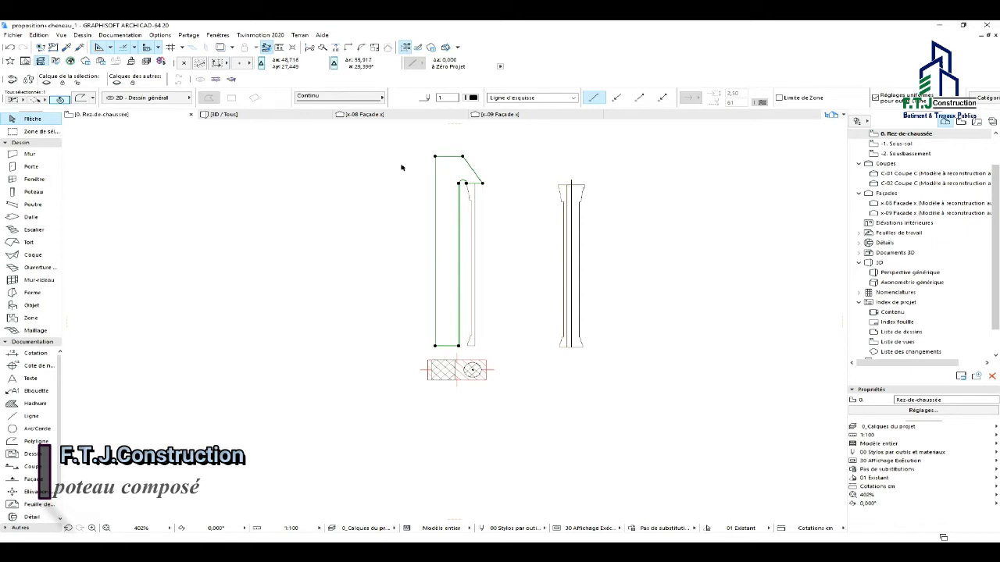
pyautogui.rightClick(508, 167)
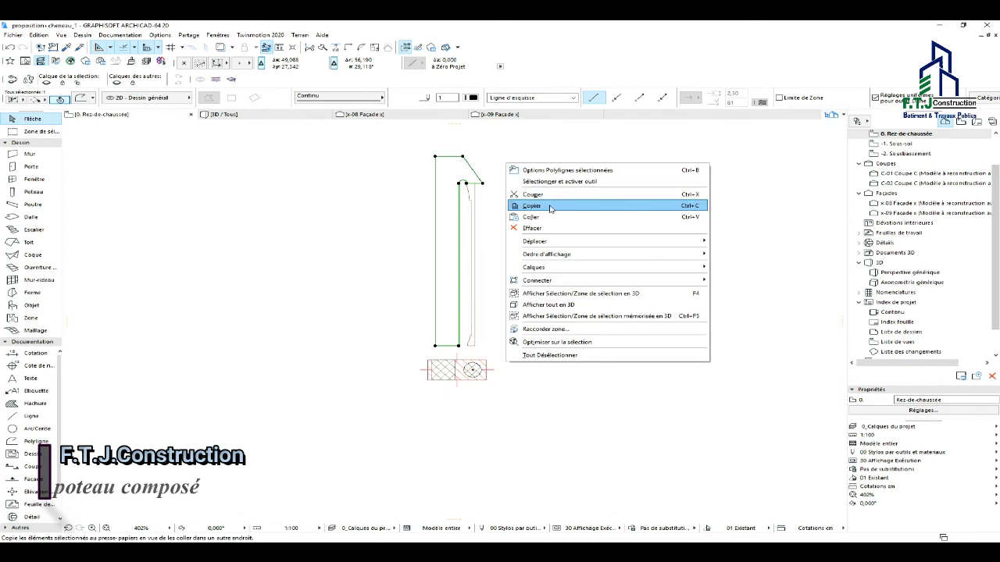
pyautogui.click(550, 207)
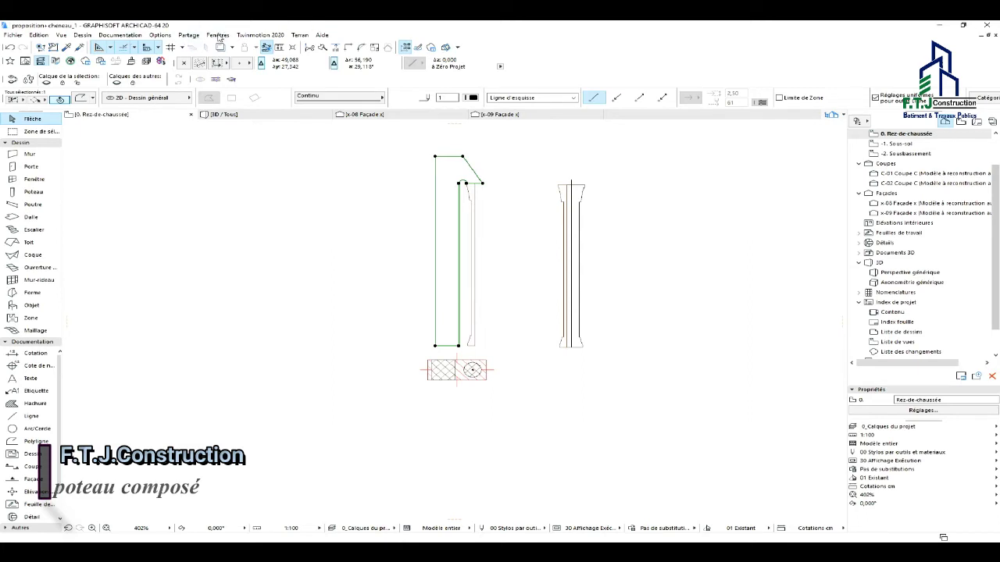
pyautogui.click(164, 35)
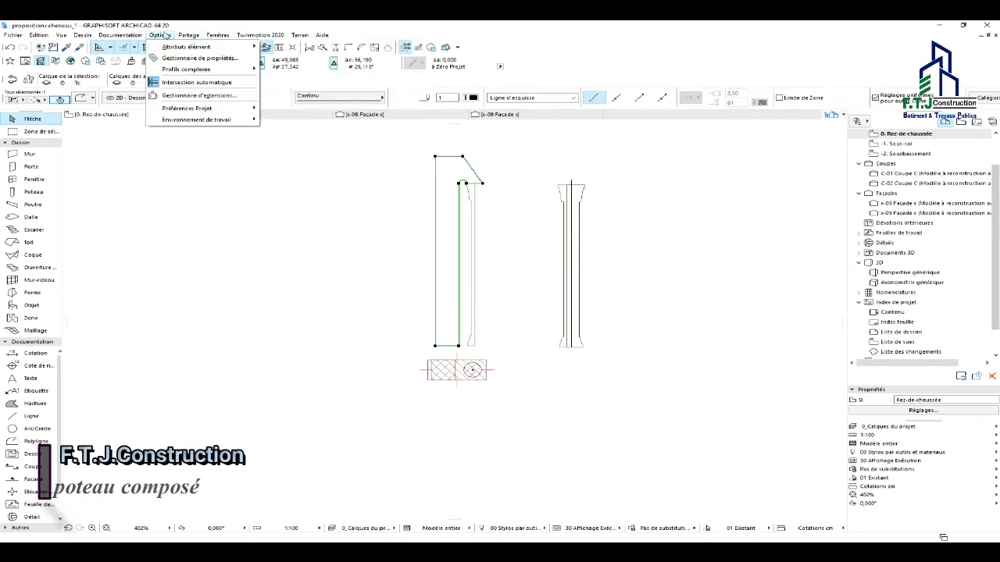
pyautogui.moveTo(201, 69)
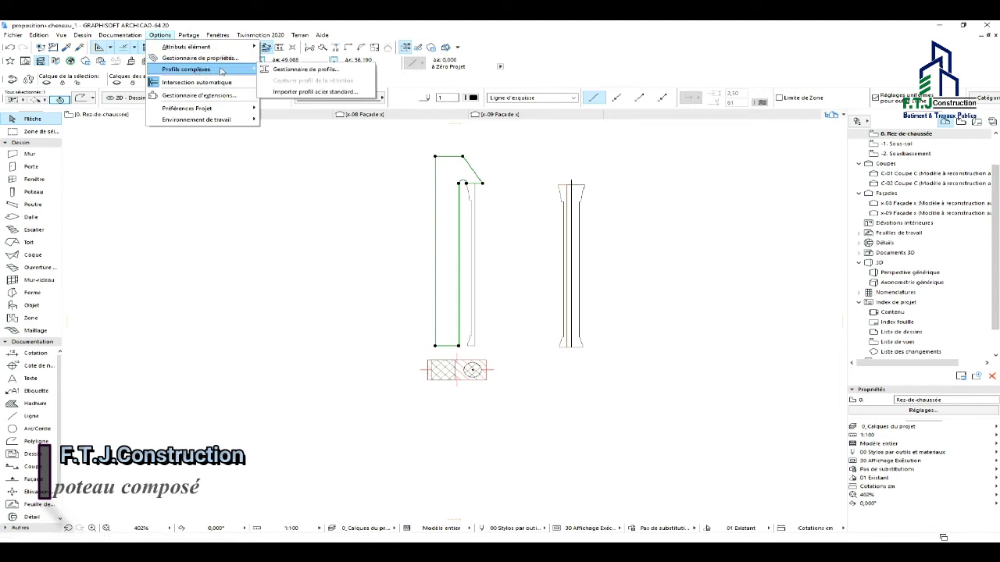
pyautogui.click(297, 72)
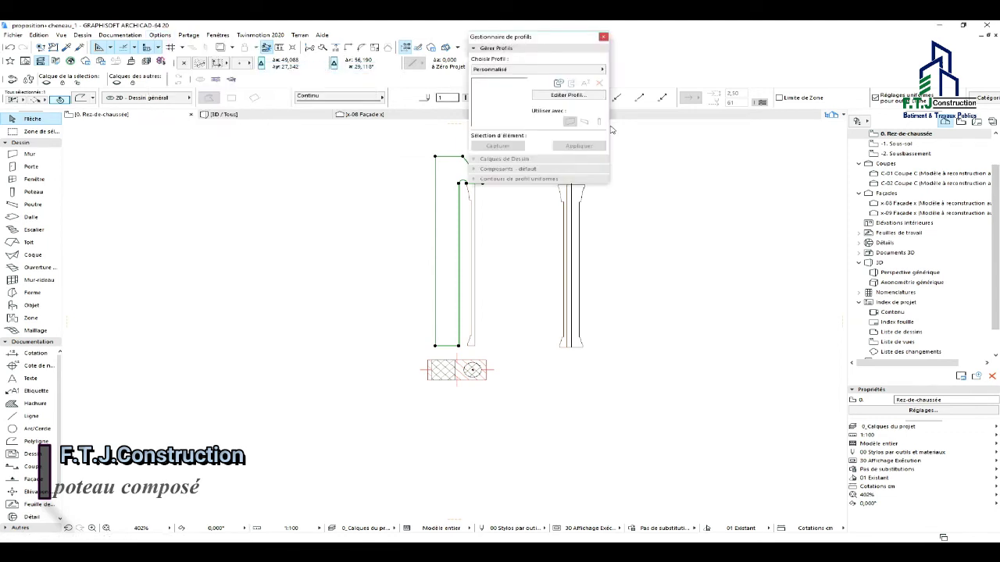
# Create a new complex profile named "poteau en 1" in the profile manager.
pyautogui.click(558, 83)
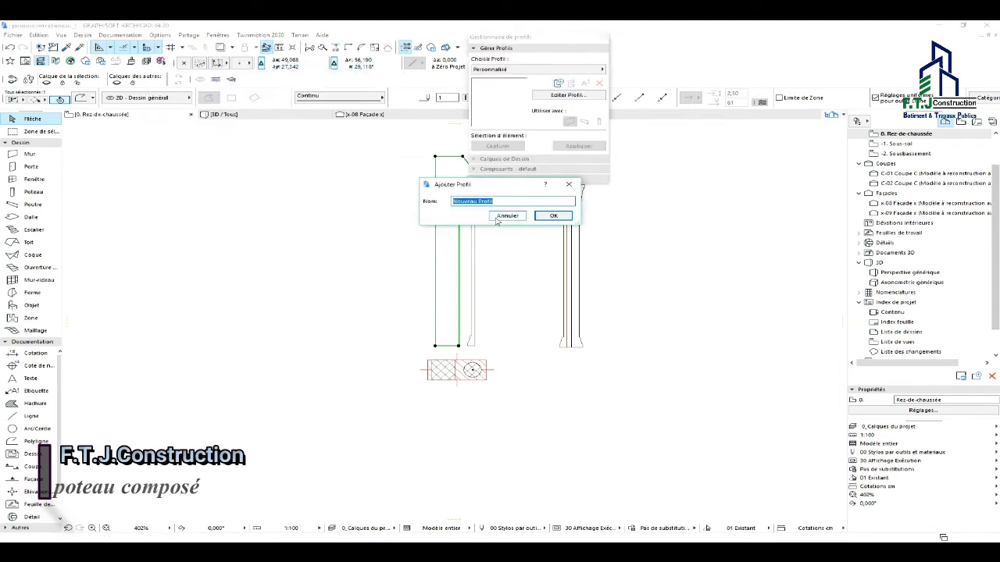
pyautogui.write('poteau en 1')
pyautogui.click(553, 217)
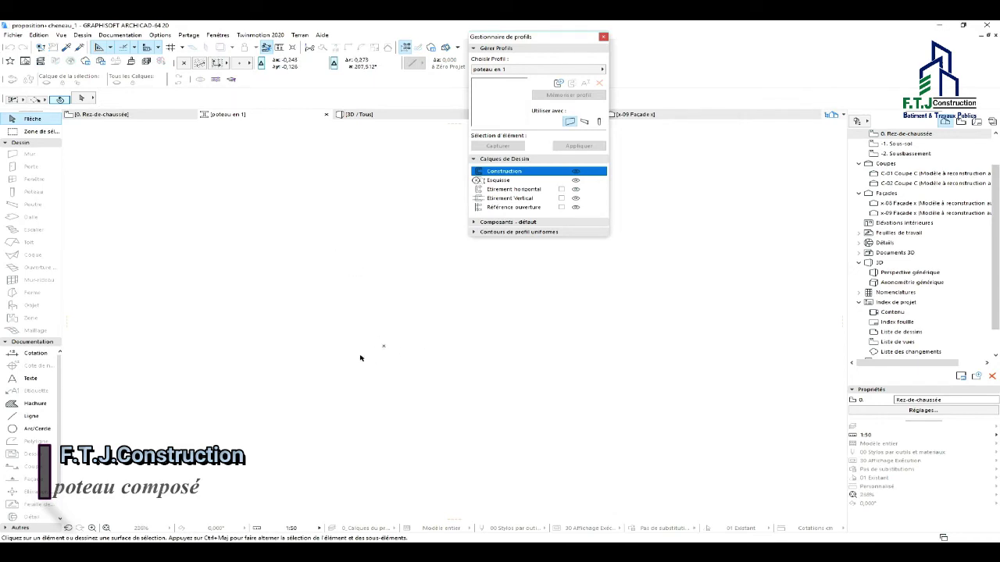
pyautogui.rightClick(481, 292)
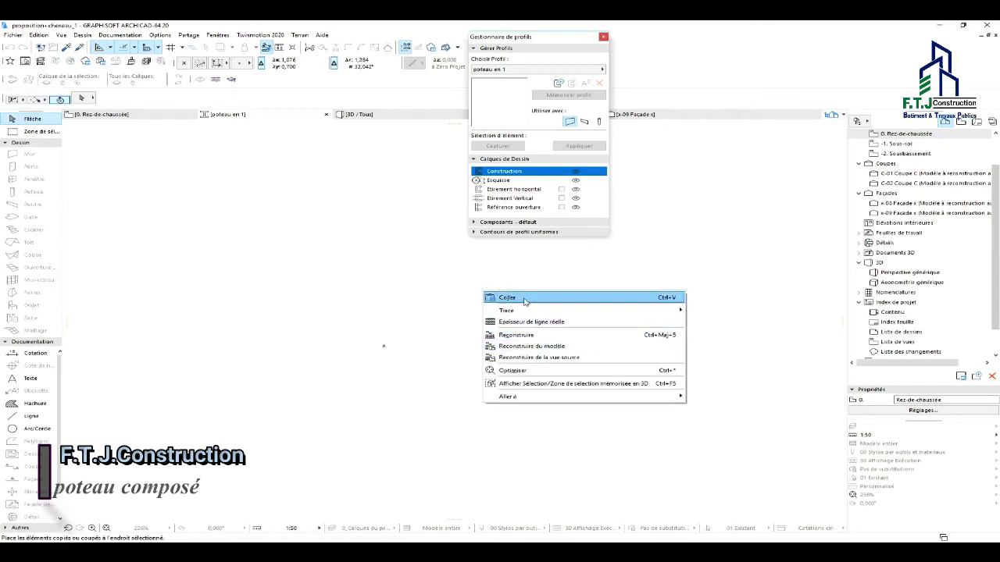
pyautogui.click(524, 300)
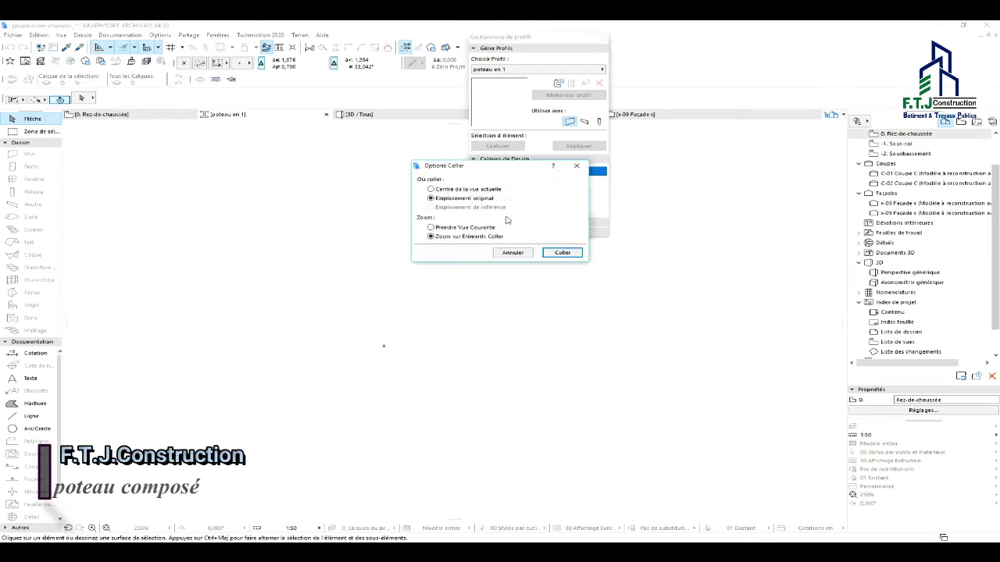
pyautogui.click(562, 253)
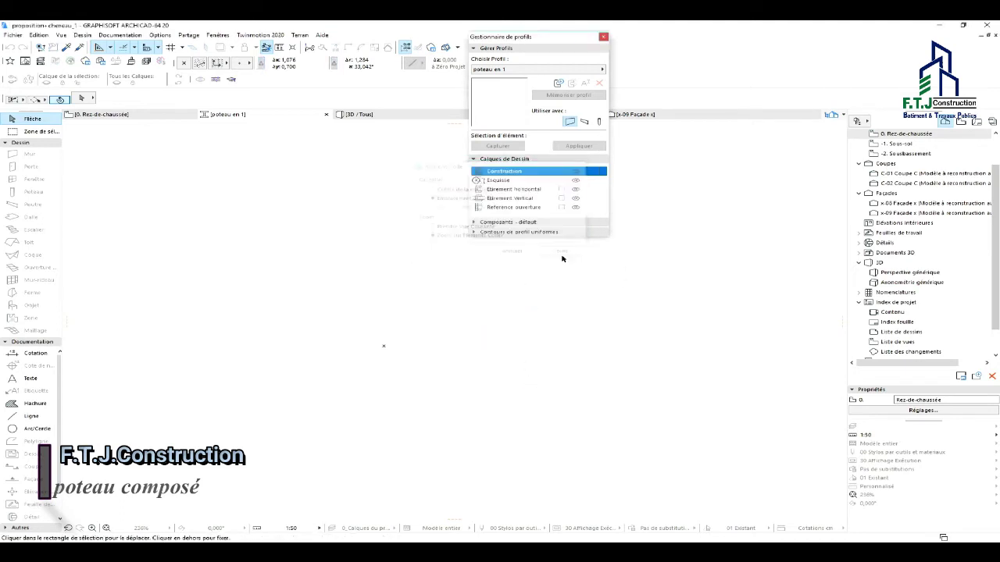
pyautogui.scroll(-1, 398, 409)
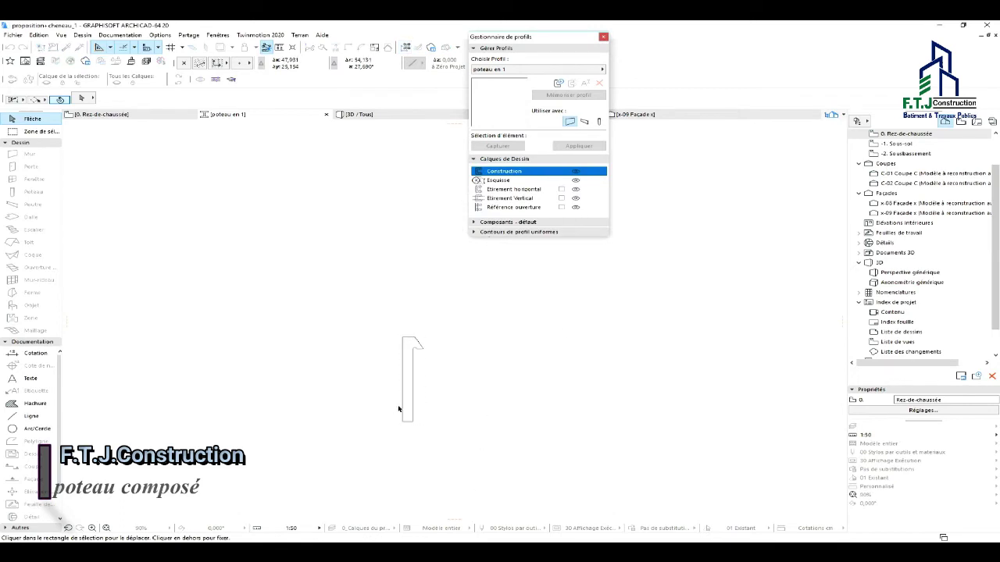
pyautogui.scroll(-5, 471, 411)
pyautogui.press('Escape')
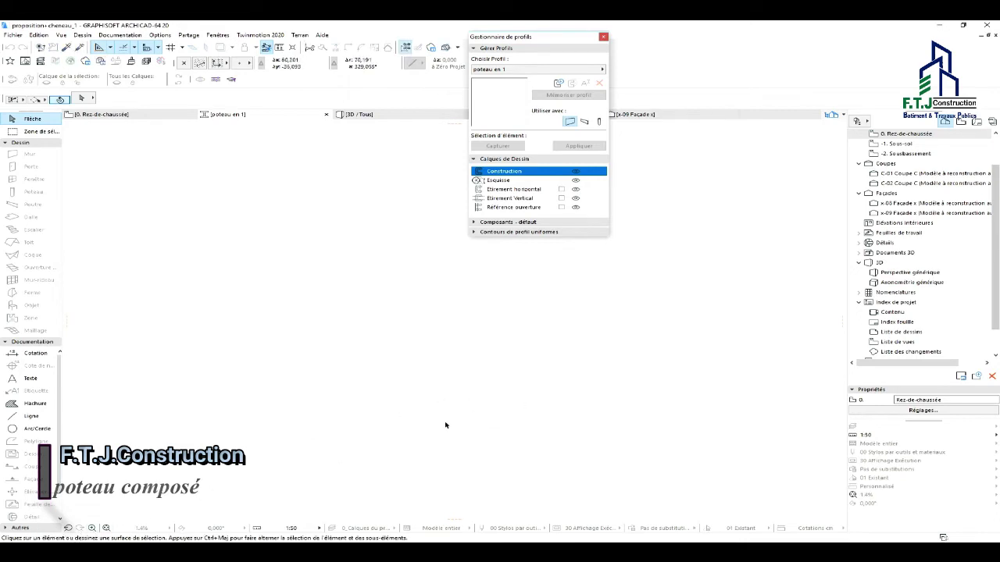
# Paste the copied wall outline into the profile editor and move it close to the origin.
pyautogui.rightClick(441, 316)
pyautogui.click(557, 306)
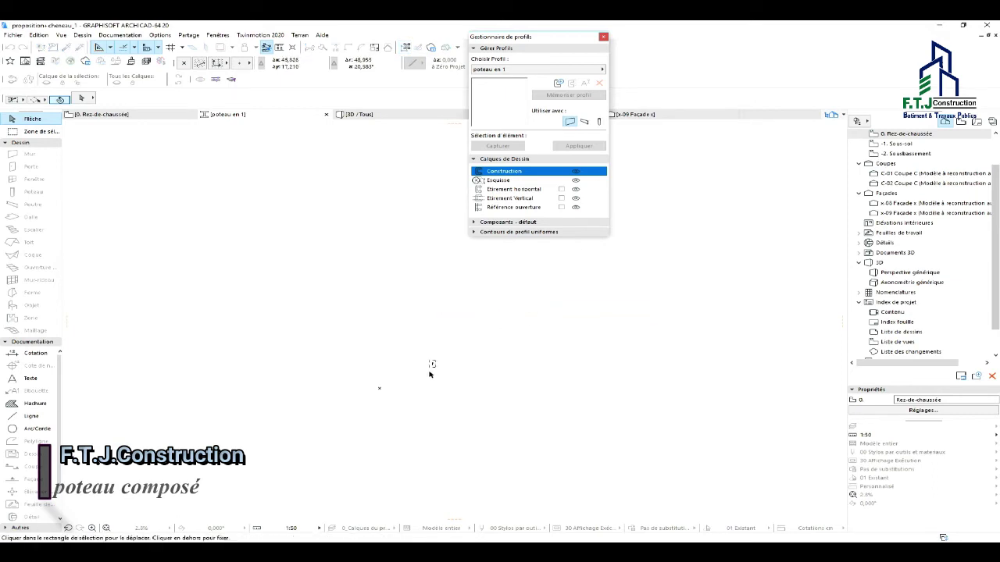
pyautogui.click(435, 357)
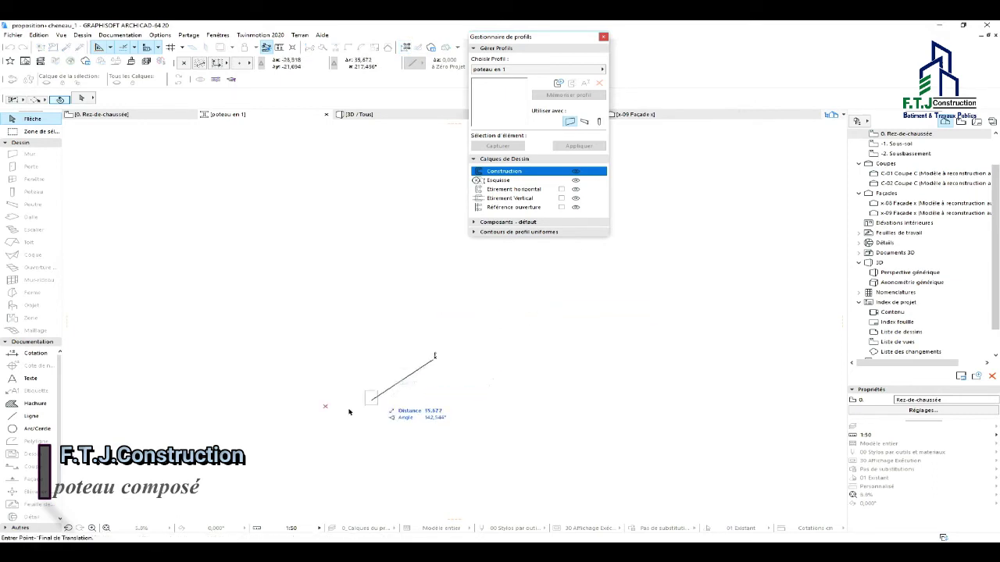
pyautogui.click(325, 407)
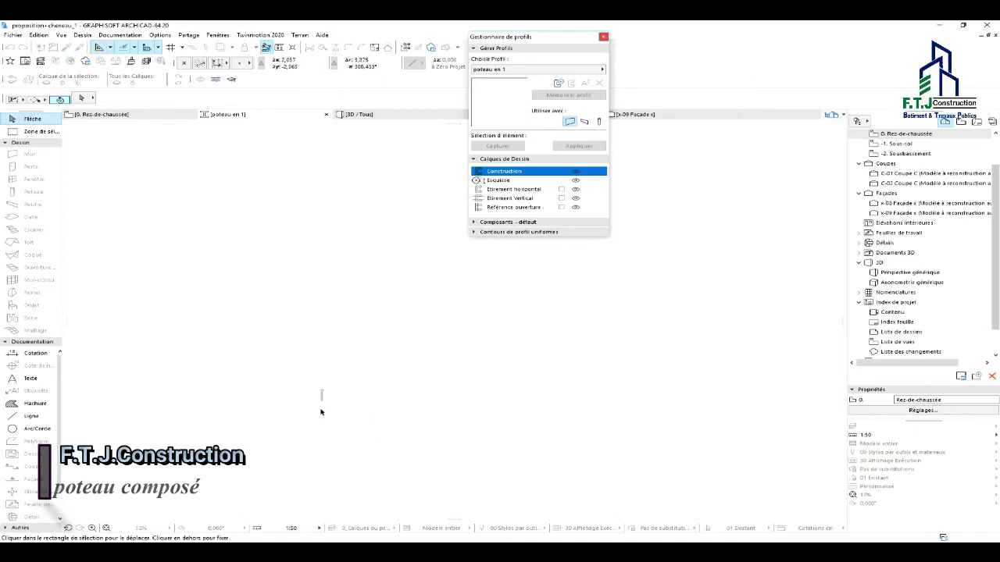
# Move the pasted outline so the midpoint of its base edge sits on the profile origin, and finalise the paste.
pyautogui.scroll(5, 314, 398)
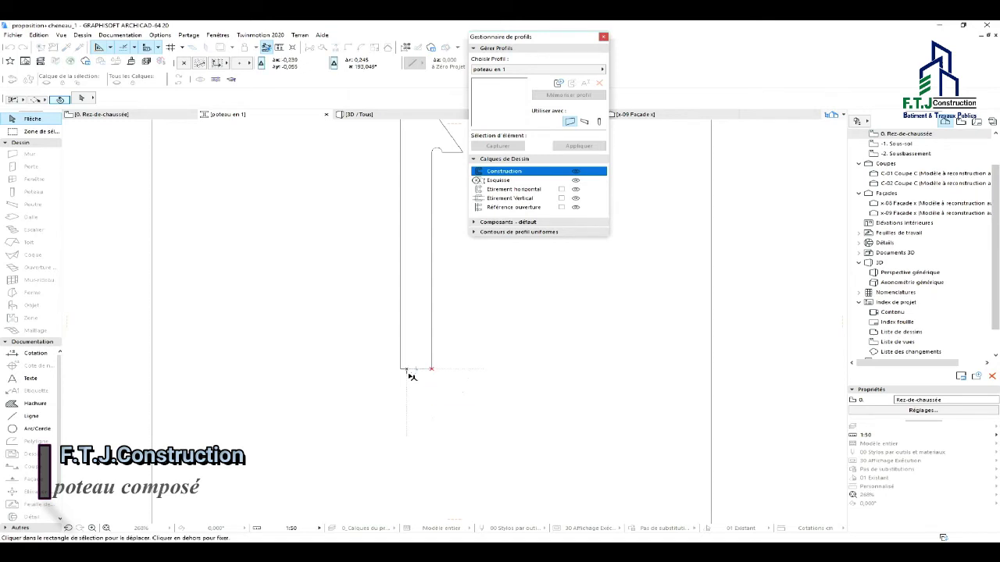
pyautogui.click(401, 369)
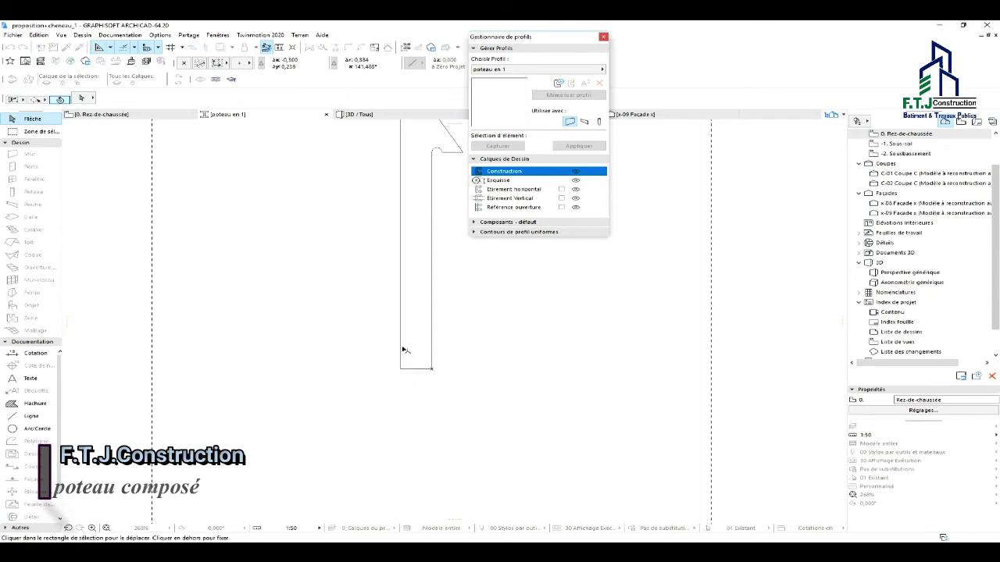
pyautogui.click(400, 349)
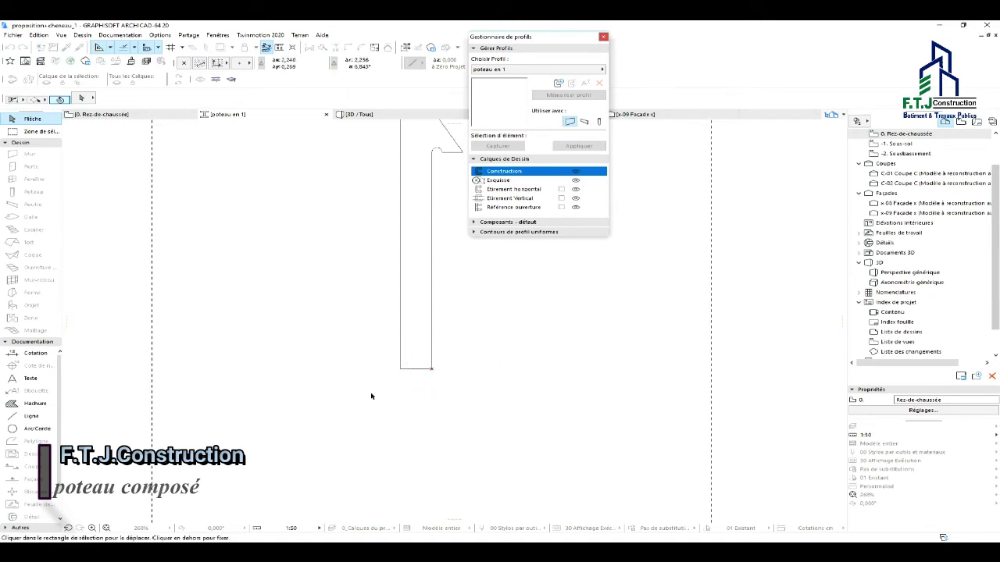
pyautogui.click(416, 369)
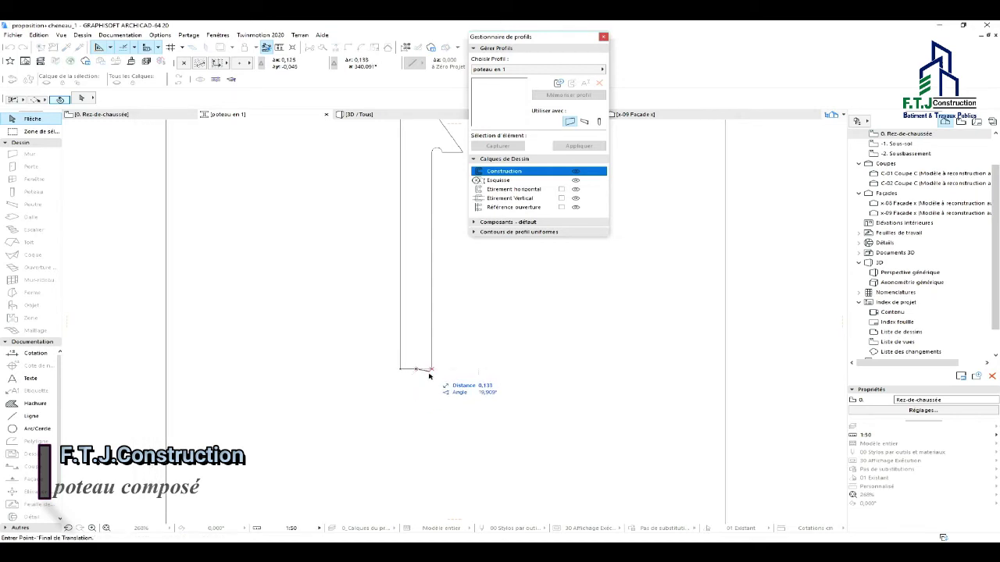
pyautogui.click(429, 371)
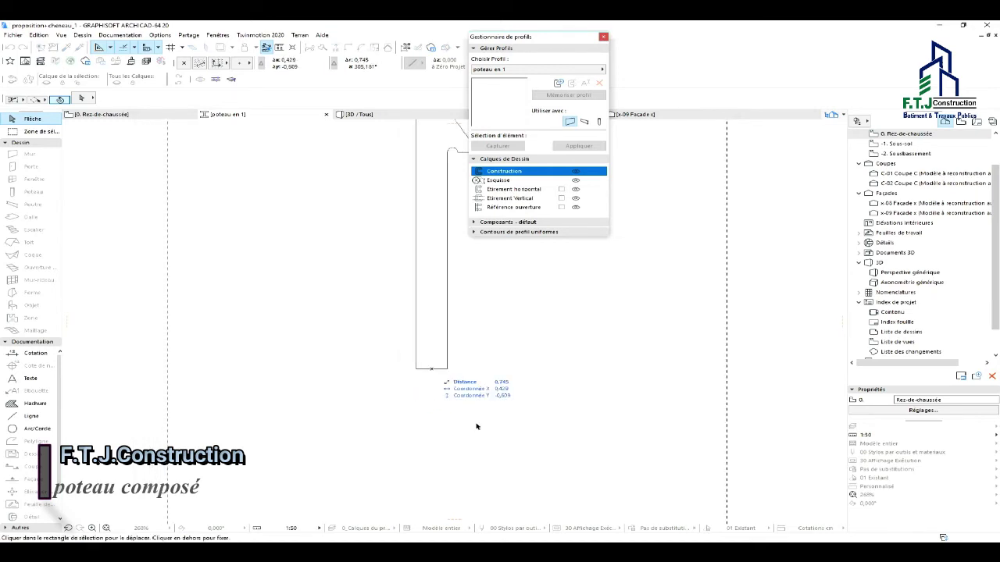
pyautogui.scroll(-2, 392, 456)
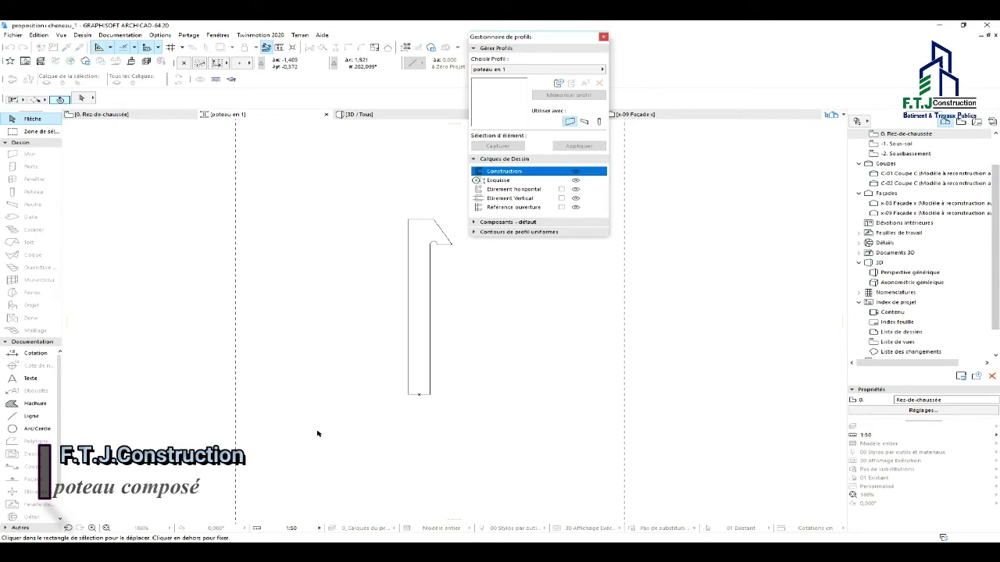
pyautogui.scroll(-2, 375, 357)
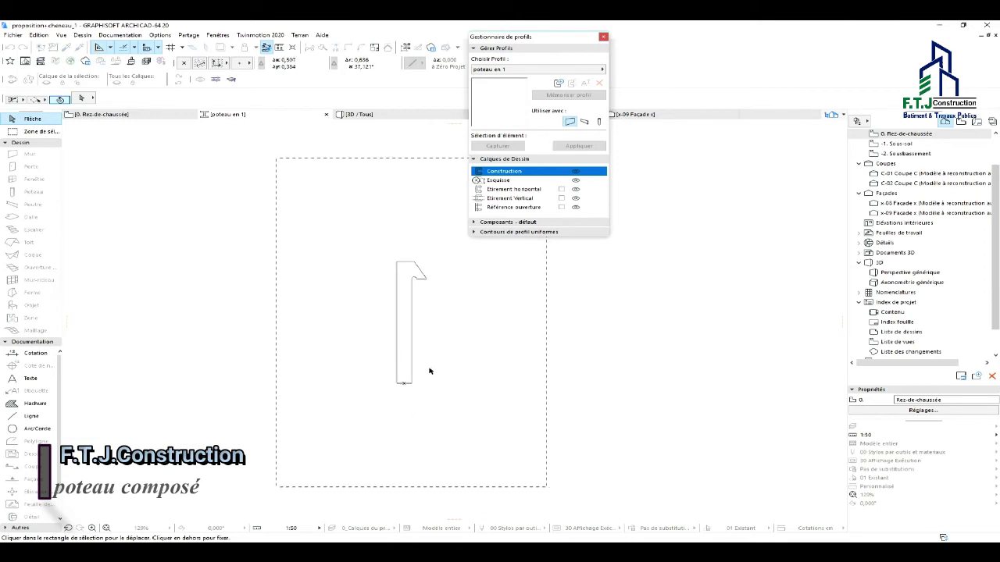
pyautogui.click(611, 330)
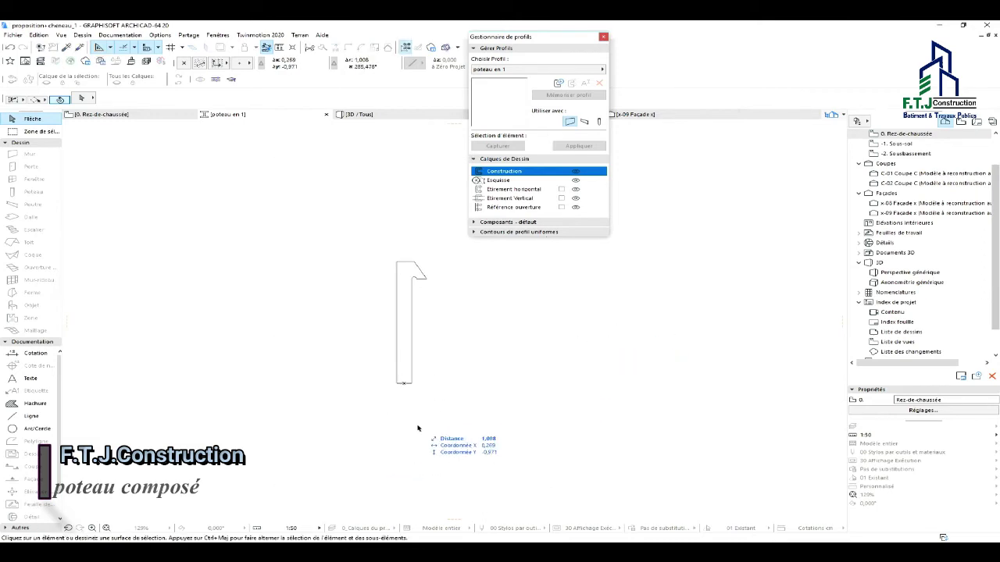
# Fill the outline with a hatch using the building material Struct. - B.A. coulé and save the profile.
pyautogui.click(23, 404)
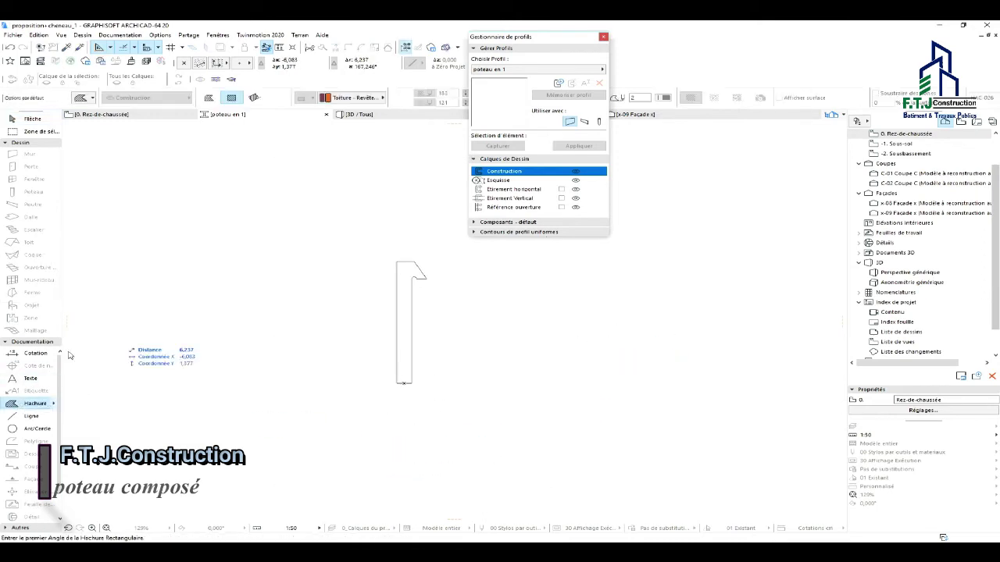
pyautogui.click(380, 98)
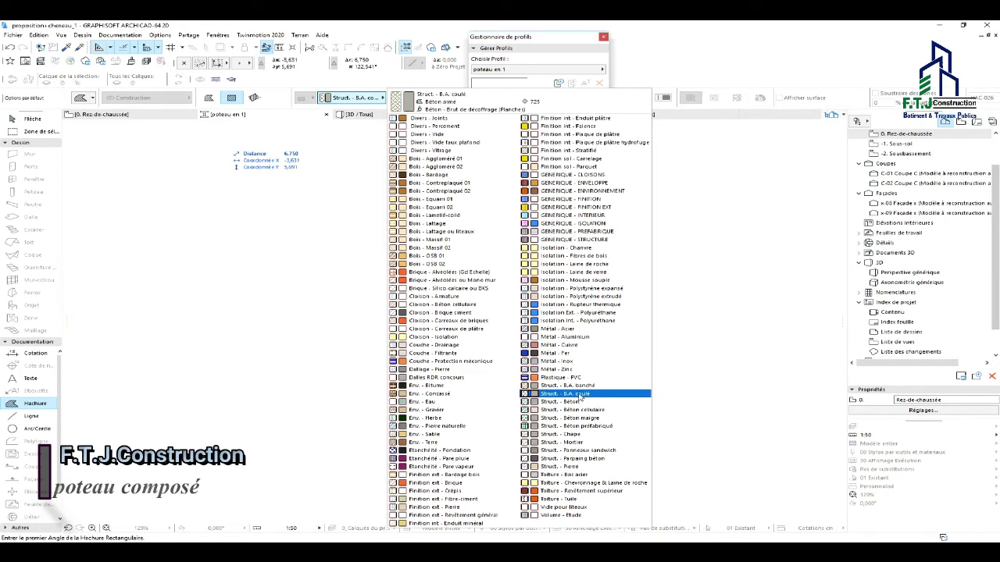
pyautogui.click(581, 398)
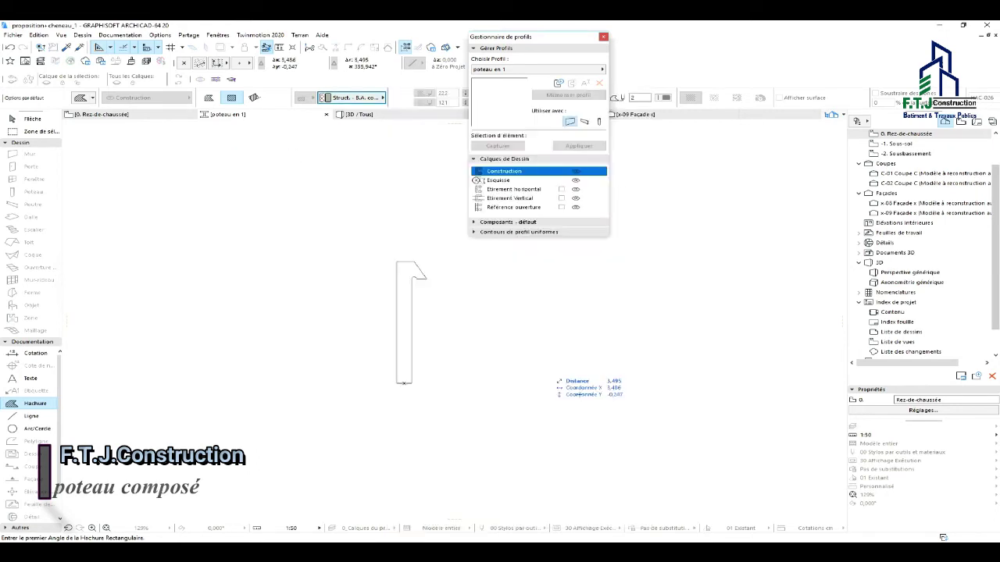
pyautogui.click(400, 282)
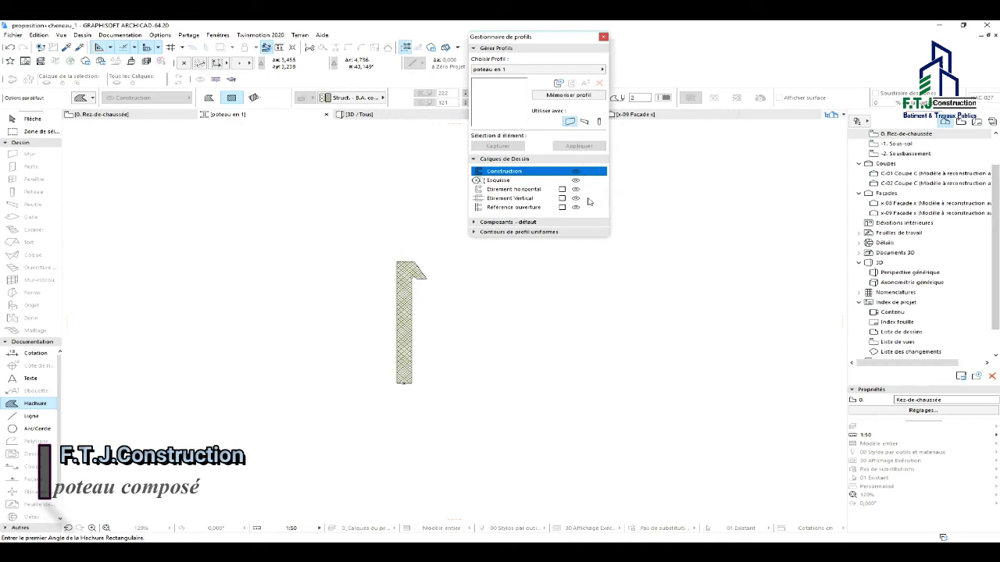
pyautogui.click(568, 94)
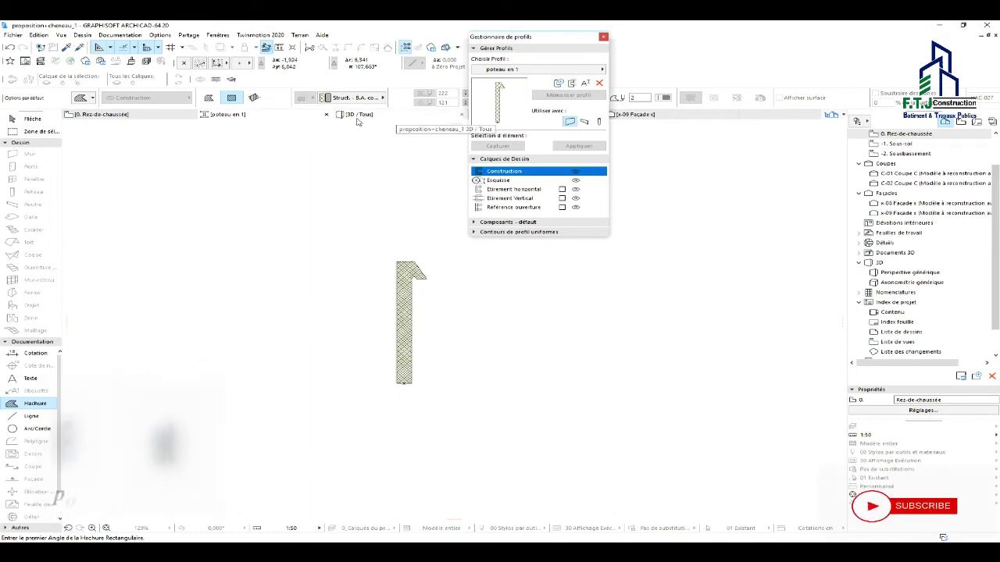
# Apply the "poteau en 1" profile to the straight hatched wall in the ground-floor plan and flip it about its reference line.
pyautogui.click(117, 115)
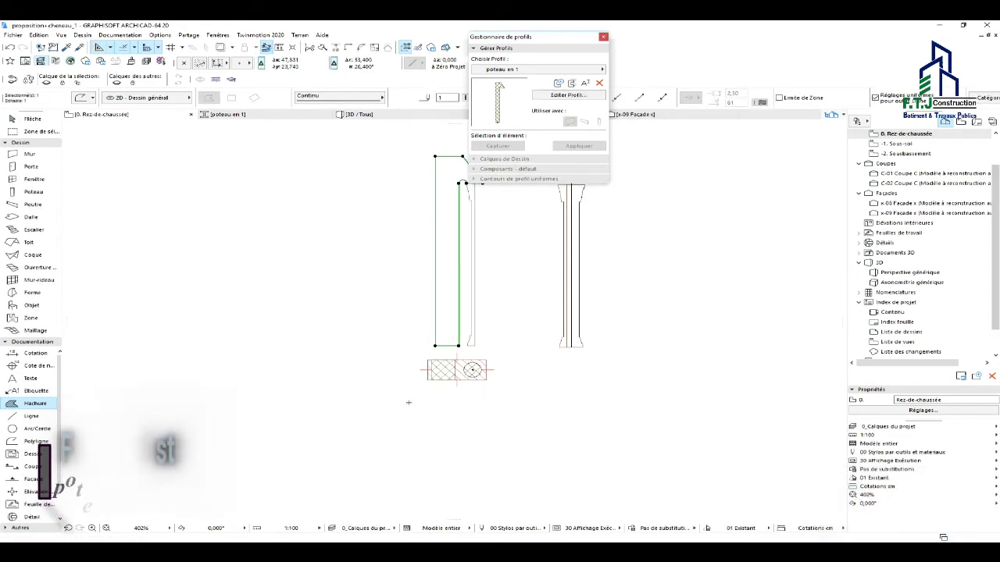
pyautogui.click(32, 119)
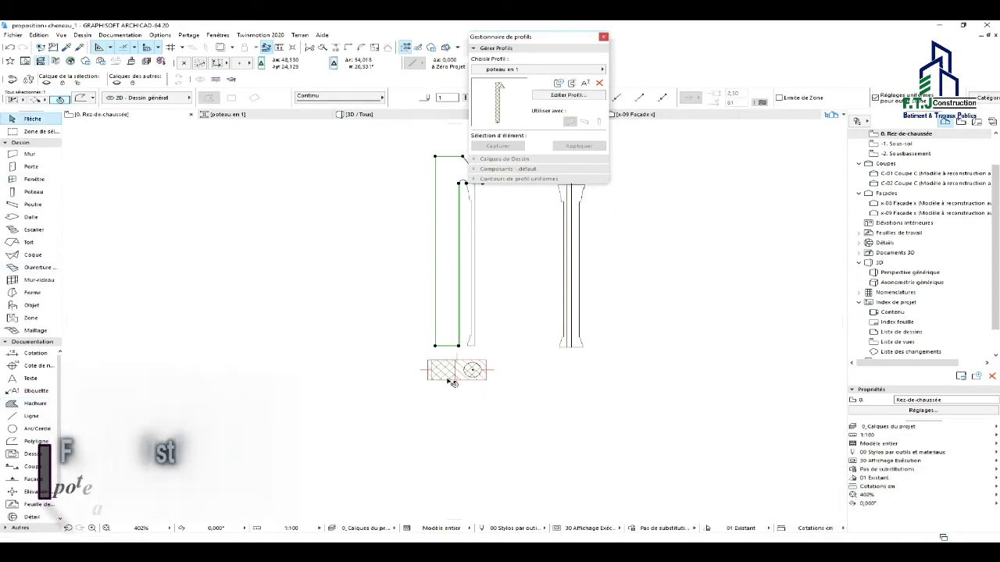
pyautogui.click(444, 373)
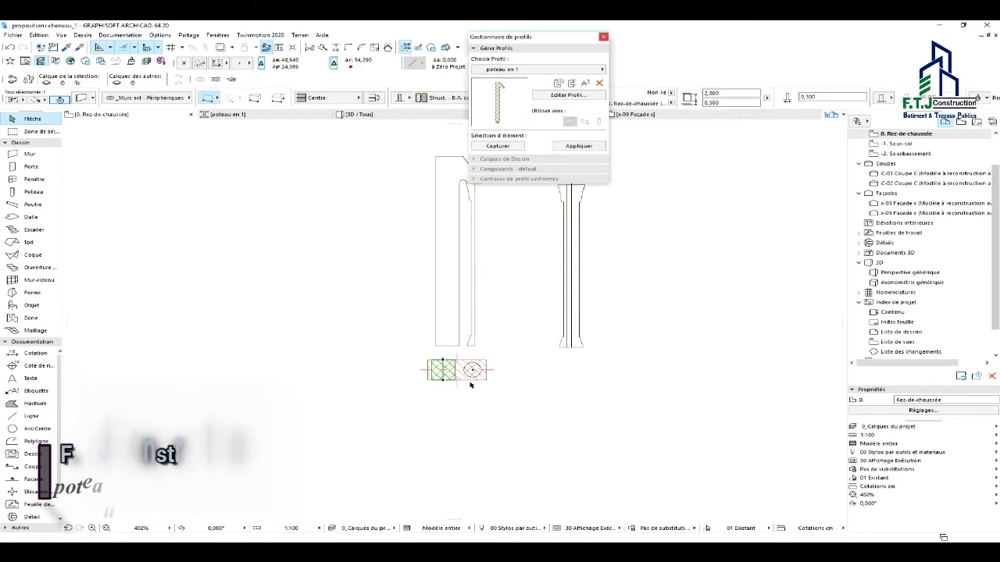
pyautogui.click(579, 146)
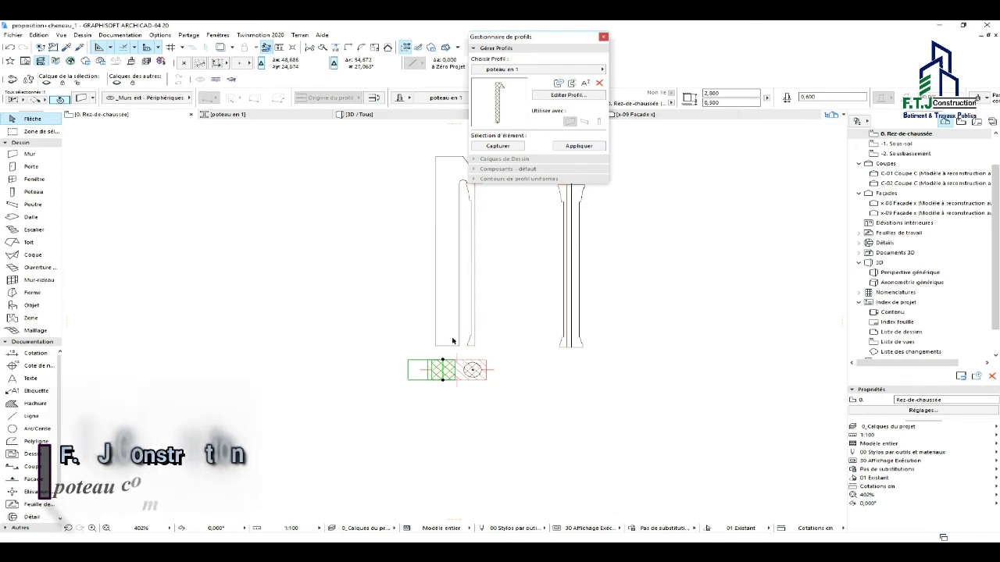
pyautogui.click(375, 99)
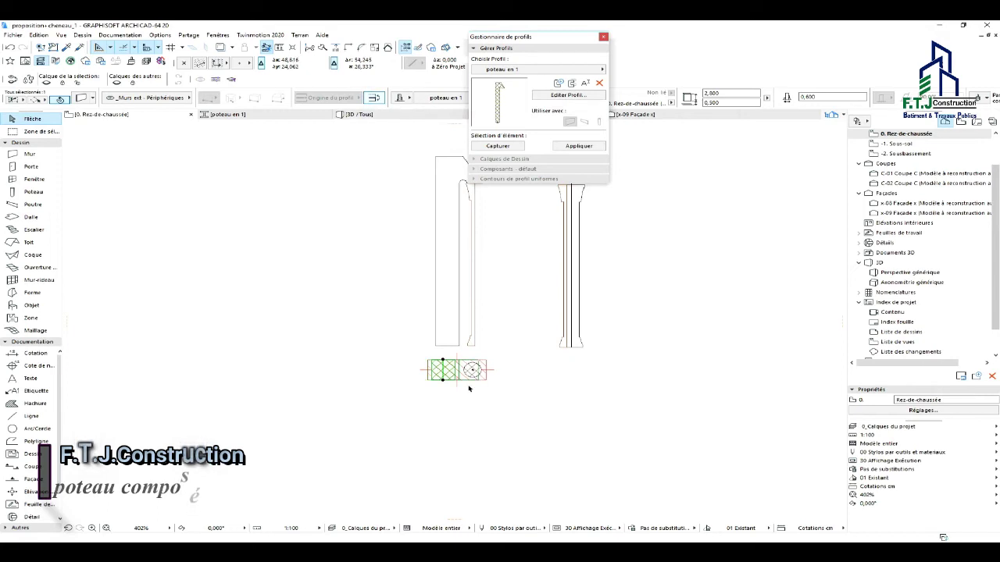
pyautogui.scroll(3, 468, 388)
pyautogui.scroll(-3, 460, 393)
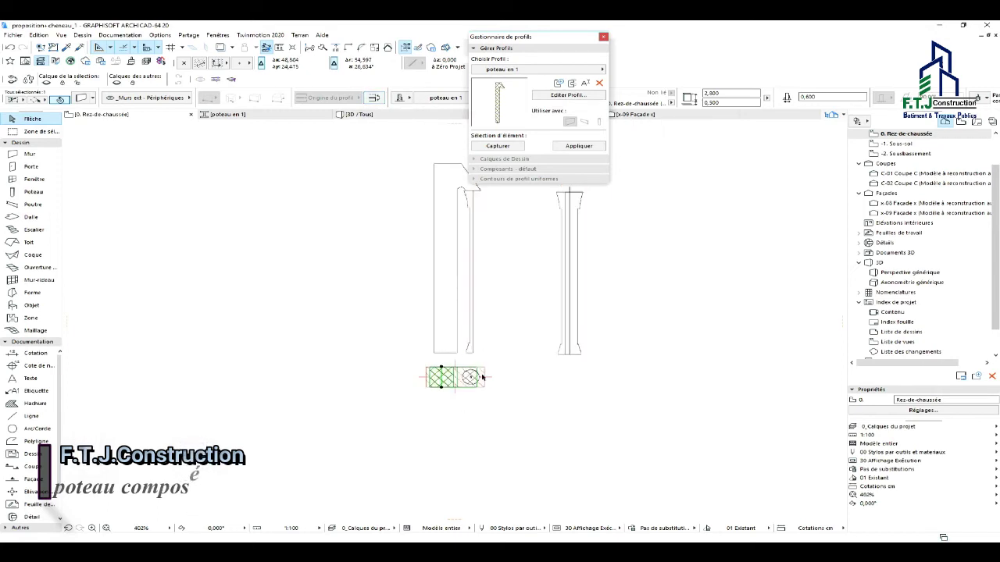
pyautogui.scroll(2, 482, 378)
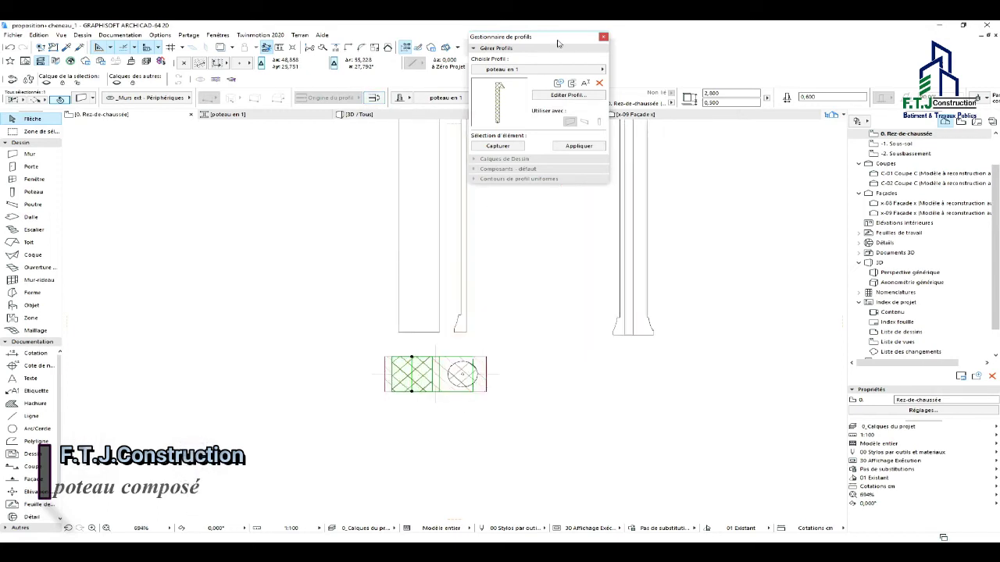
# Enclose the column plan and the lower ends of the outlines in a rectangular selection area and display that area in 3D.
pyautogui.moveTo(558, 43); pyautogui.dragTo(790, 70)
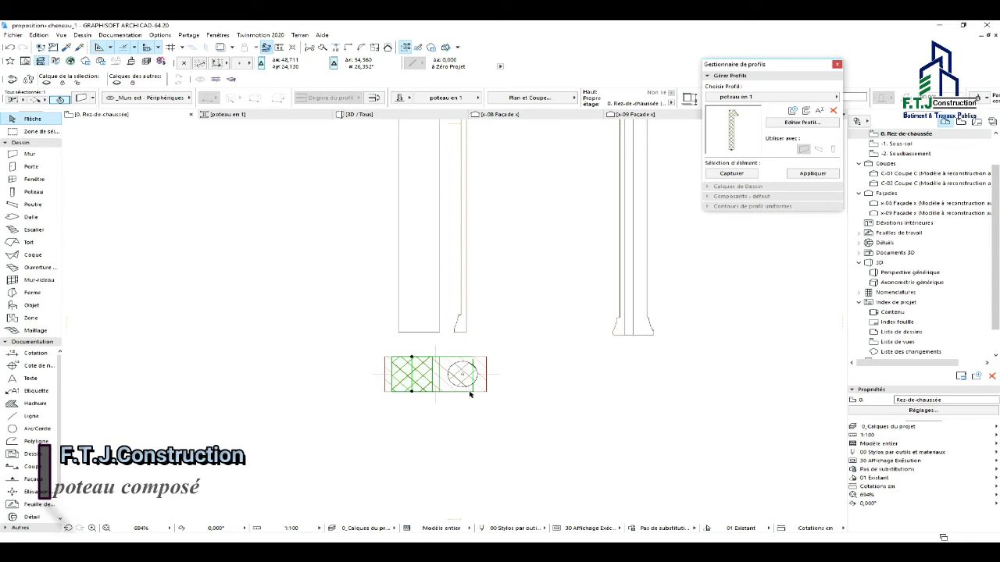
pyautogui.scroll(-3, 488, 313)
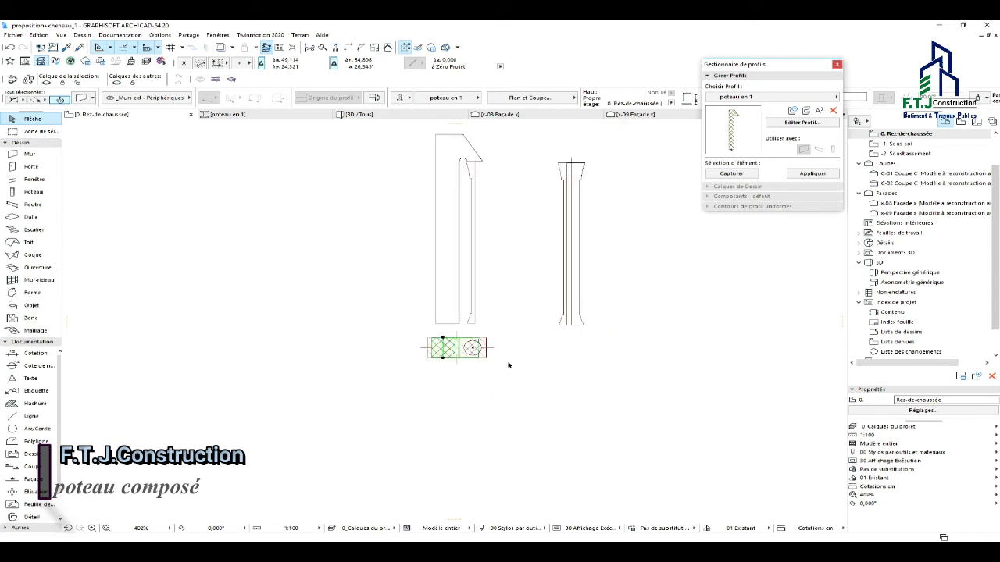
pyautogui.scroll(1, 523, 387)
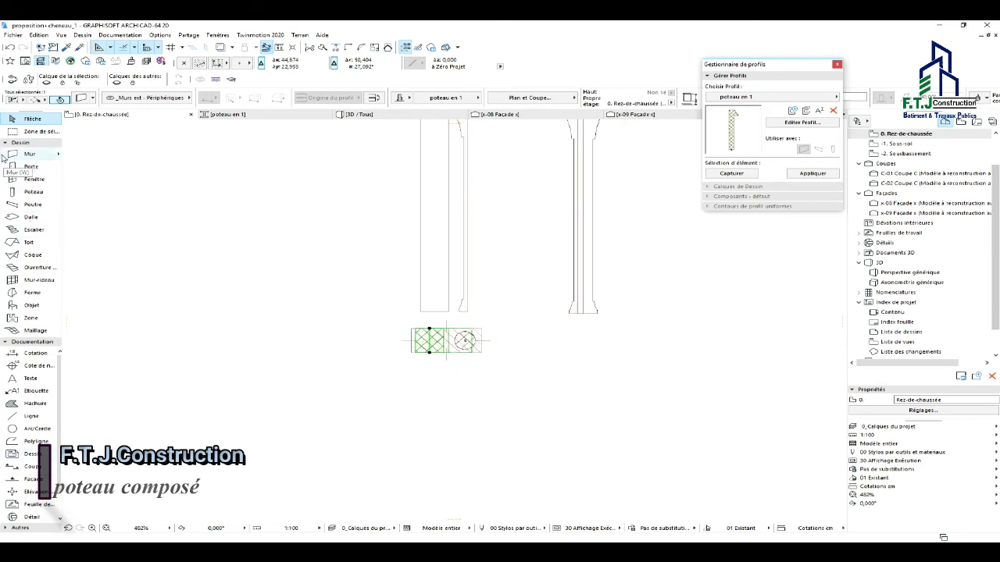
pyautogui.click(14, 135)
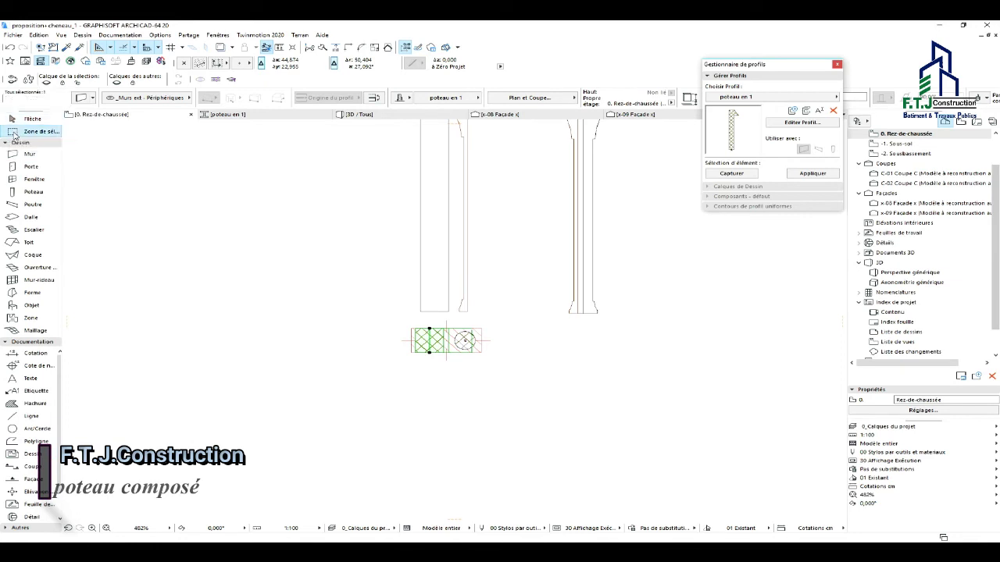
pyautogui.click(328, 183)
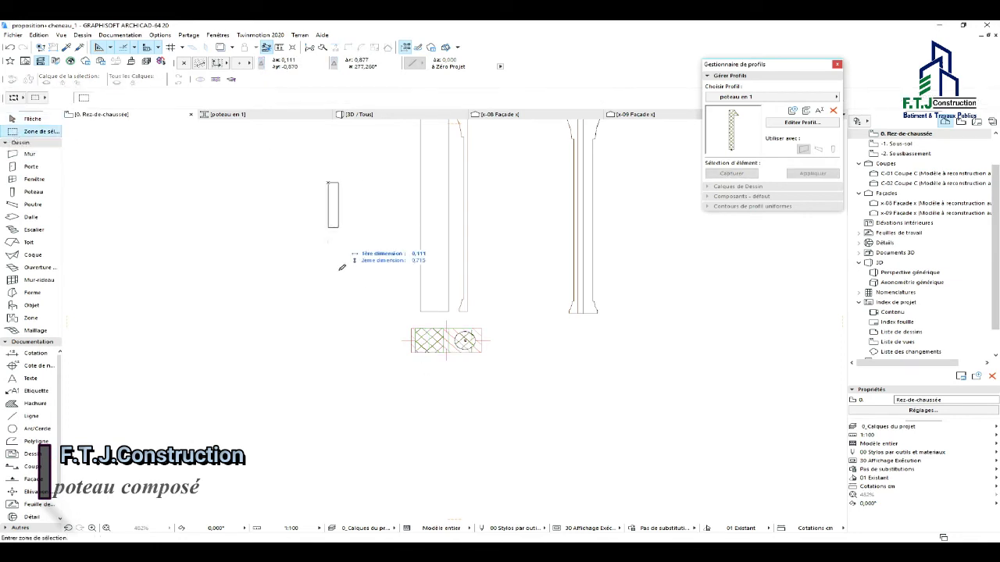
pyautogui.click(746, 482)
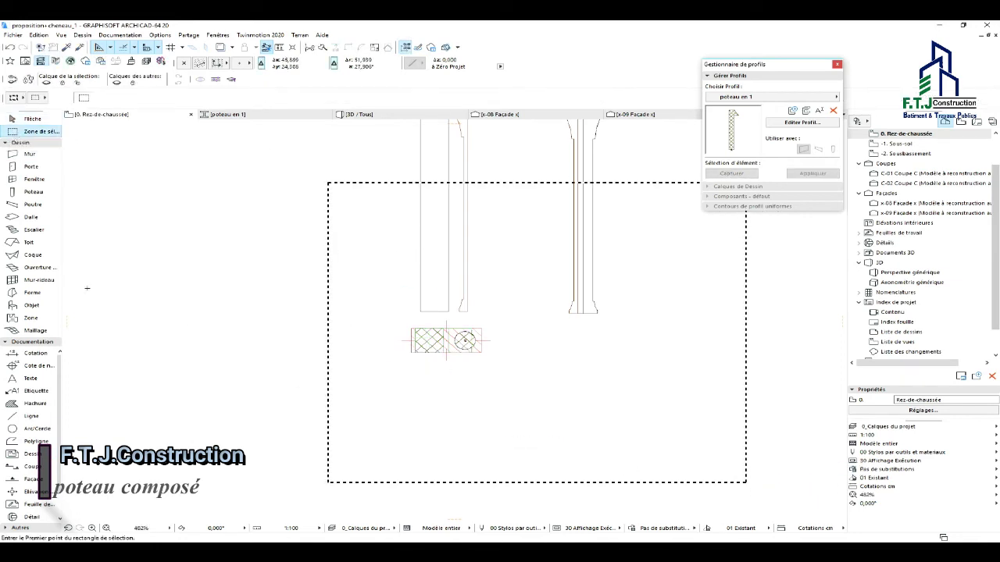
pyautogui.rightClick(129, 200)
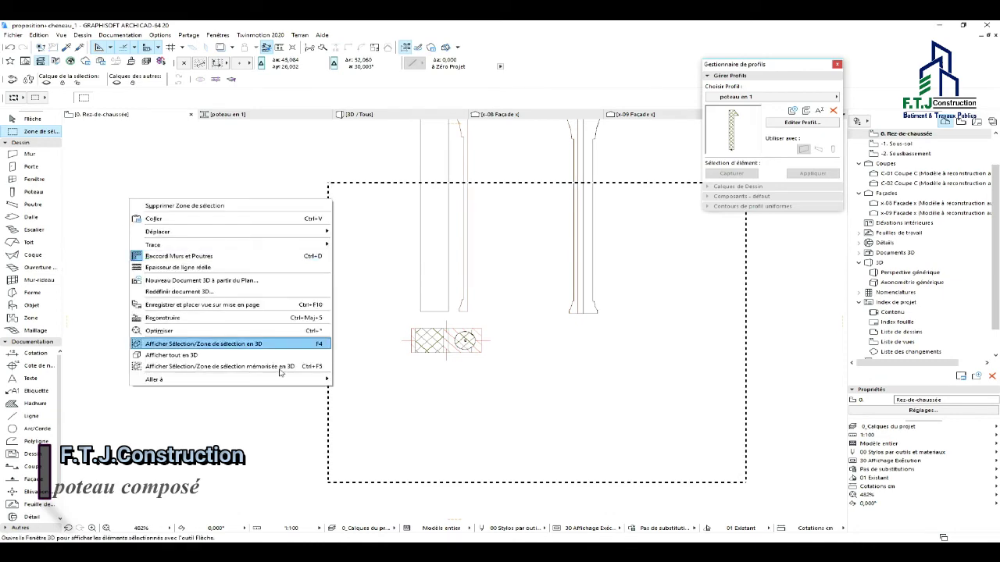
pyautogui.click(189, 346)
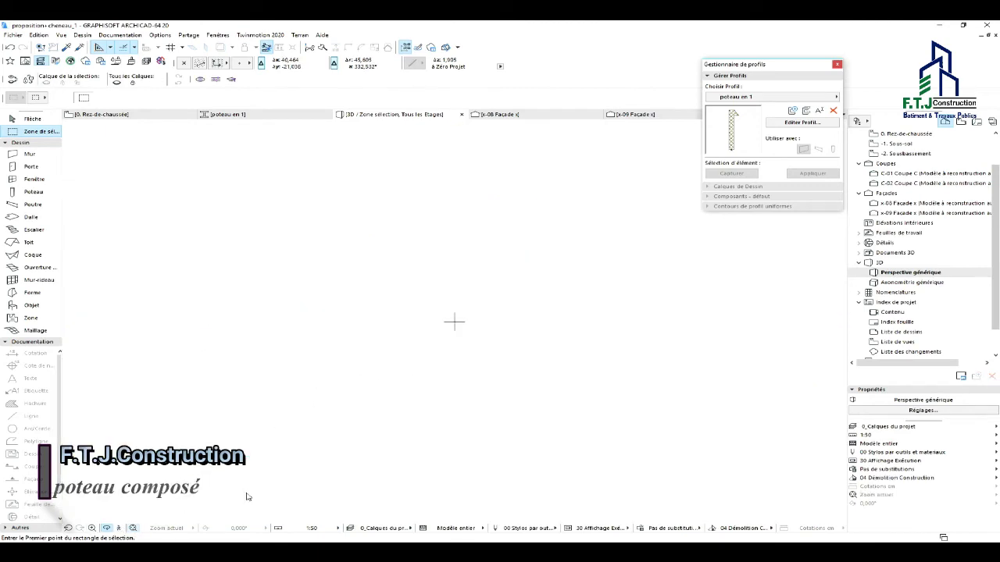
# Examine the profiled wall beside the round column from several angles in the 3D view.
pyautogui.keyDown('shift'); pyautogui.moveTo(401, 281); pyautogui.dragTo(426, 229, button='middle'); pyautogui.keyUp('shift')
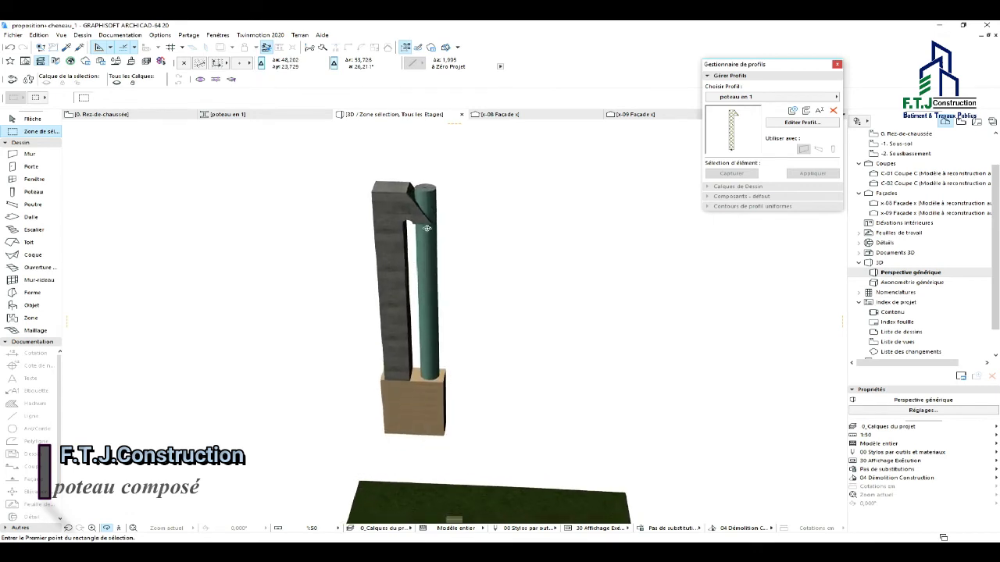
pyautogui.keyDown('shift'); pyautogui.moveTo(454, 320); pyautogui.dragTo(529, 304, button='middle'); pyautogui.keyUp('shift')
pyautogui.scroll(-5, 422, 305)
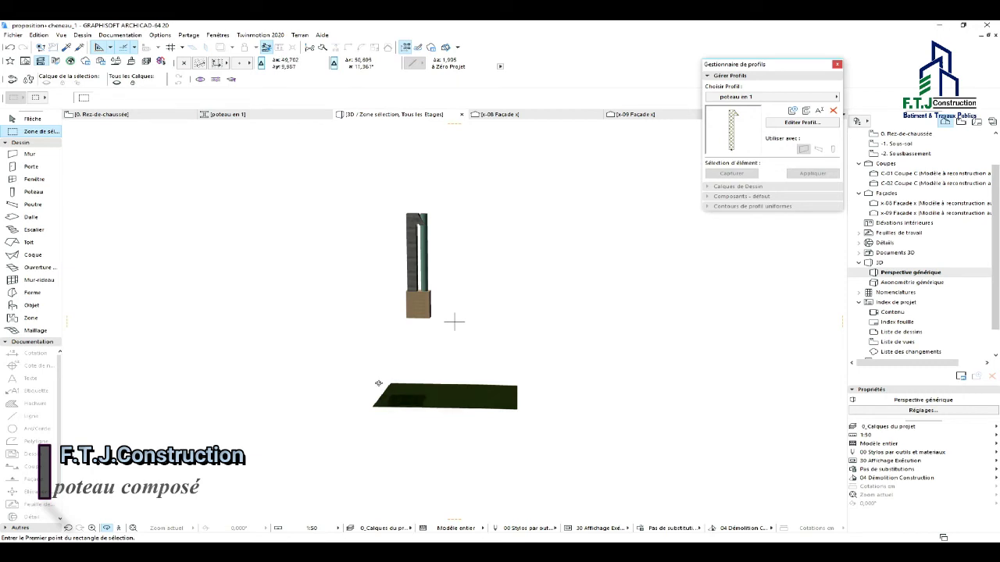
pyautogui.scroll(2, 430, 396)
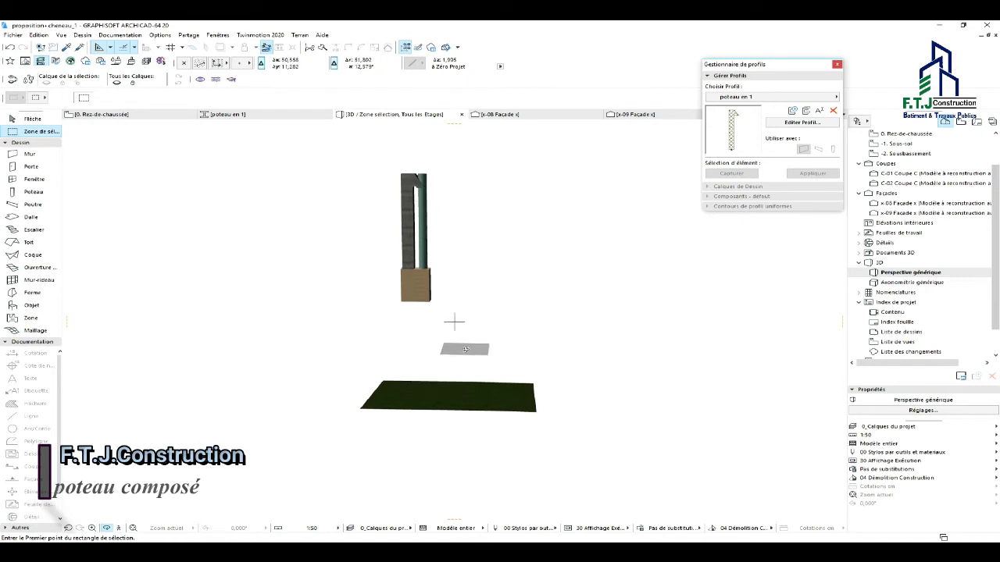
pyautogui.scroll(5, 414, 234)
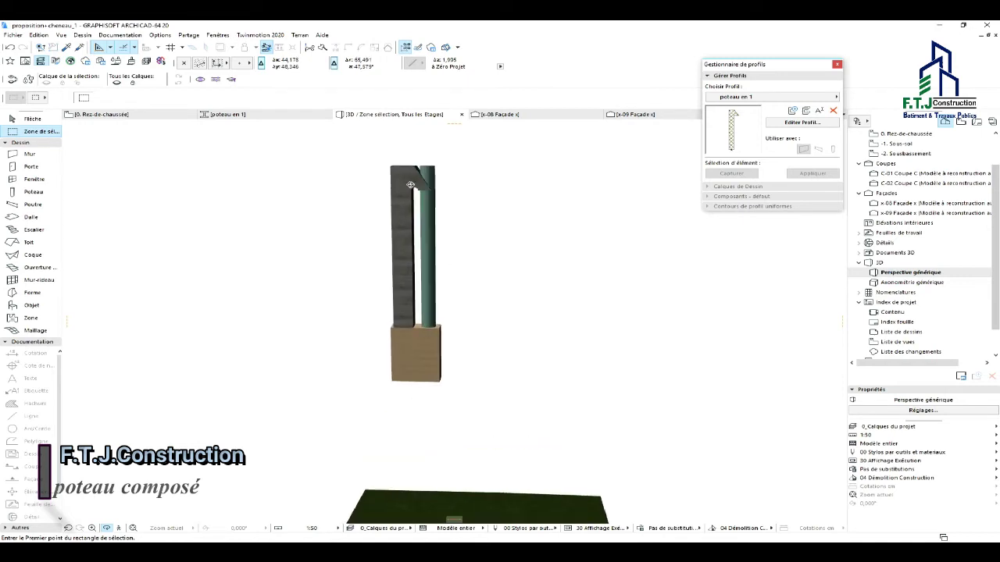
pyautogui.moveTo(377, 279)
pyautogui.keyDown('shift'); pyautogui.mouseDown(button='middle')
pyautogui.moveTo(319, 294)
pyautogui.moveTo(518, 274)
pyautogui.moveTo(401, 231)
pyautogui.mouseUp(button='middle'); pyautogui.keyUp('shift')
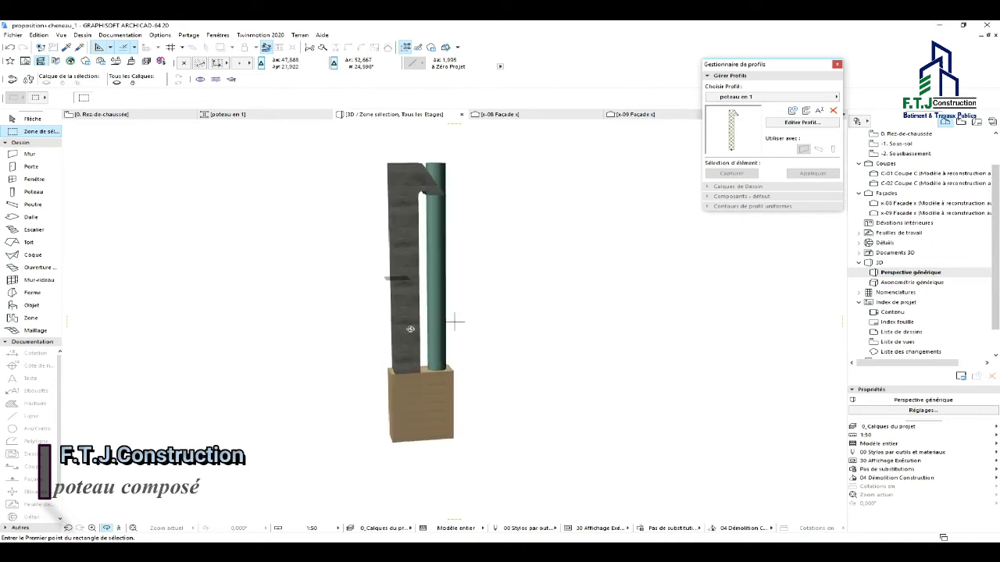
pyautogui.moveTo(410, 329)
pyautogui.keyDown('shift'); pyautogui.mouseDown(button='middle')
pyautogui.moveTo(430, 397)
pyautogui.moveTo(509, 391)
pyautogui.moveTo(315, 404)
pyautogui.moveTo(364, 390)
pyautogui.mouseUp(button='middle'); pyautogui.keyUp('shift')
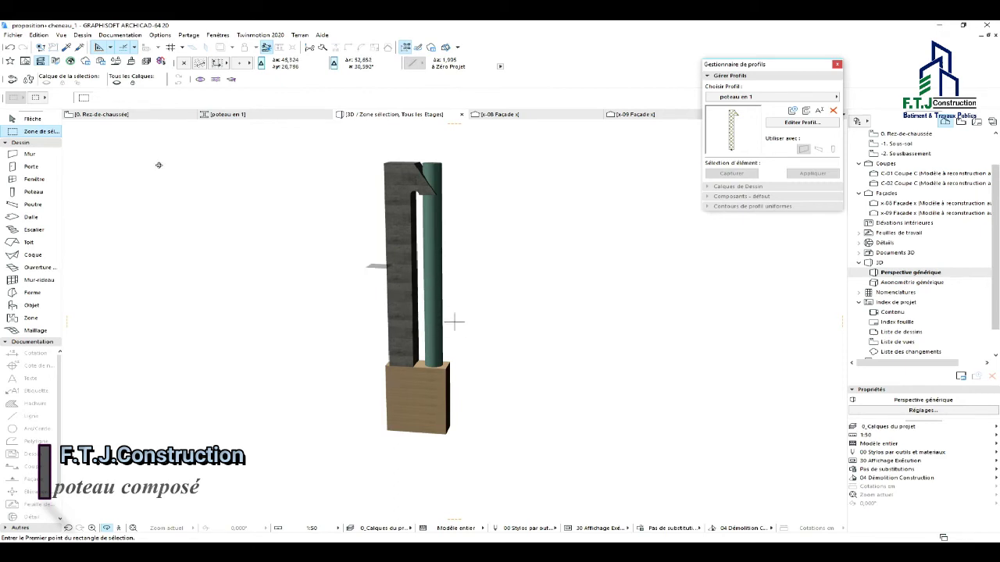
# Return to the ground-floor plan, select the lines of the separate round column outline with flared ends, and copy them.
pyautogui.click(115, 117)
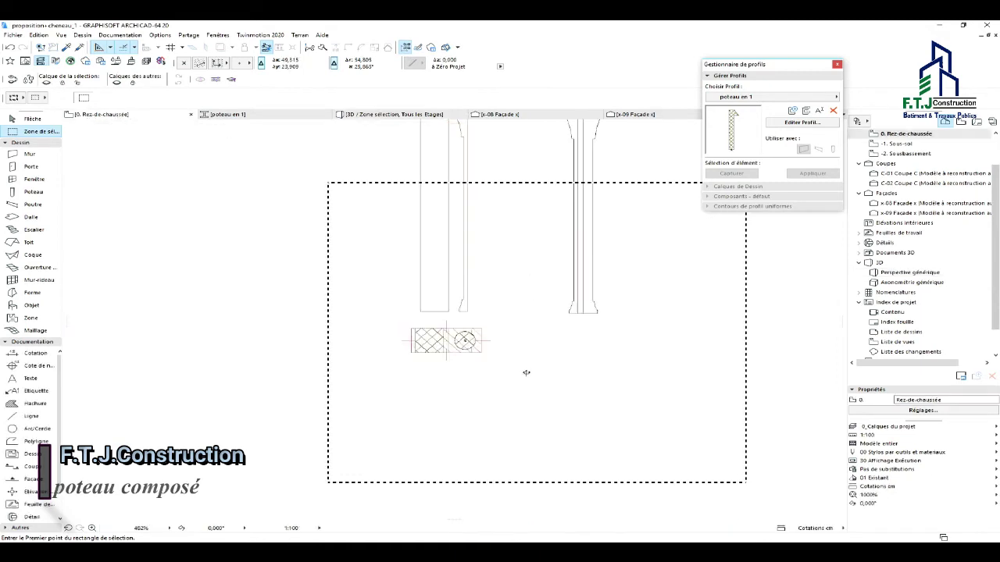
pyautogui.scroll(2, 514, 339)
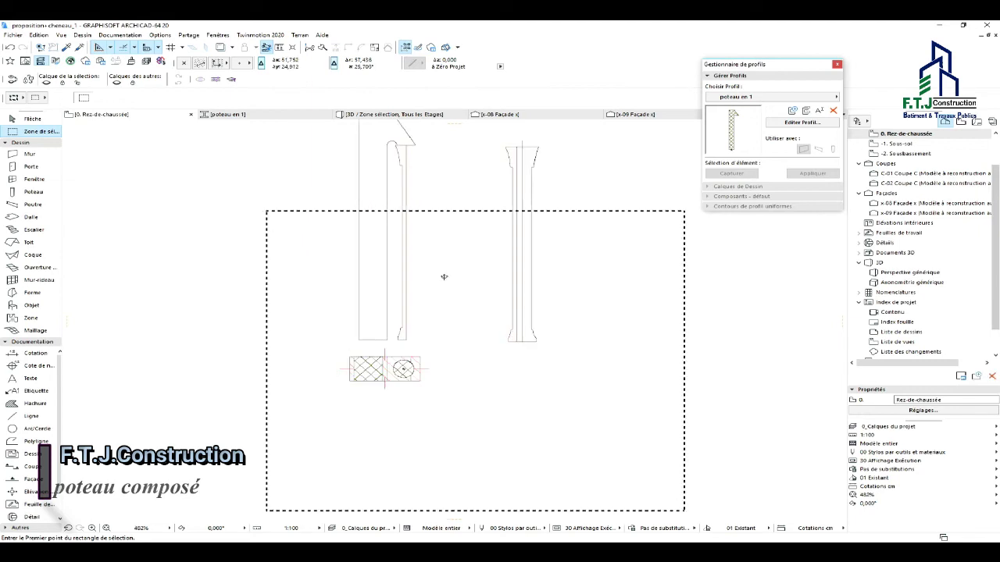
pyautogui.click(46, 120)
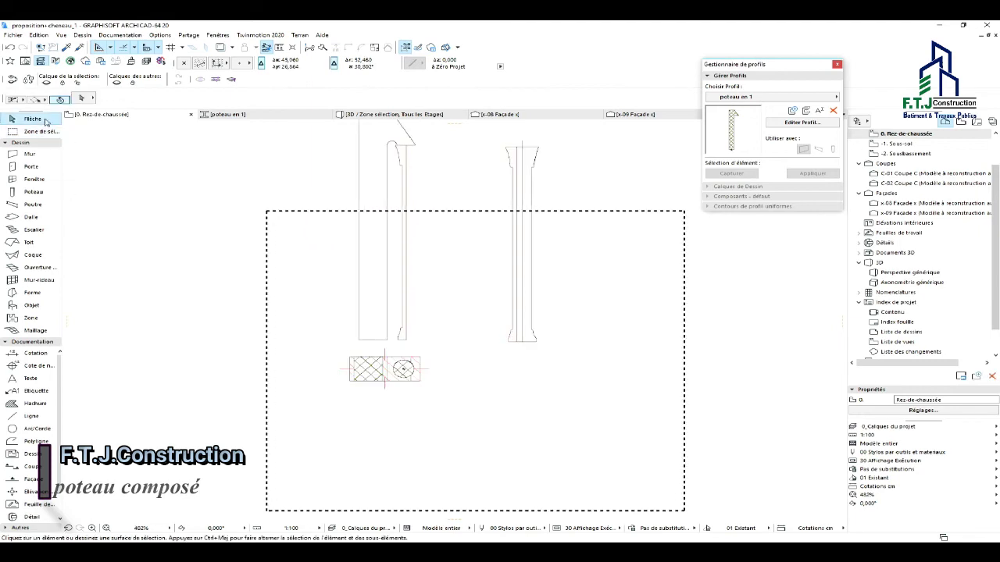
pyautogui.click(550, 350)
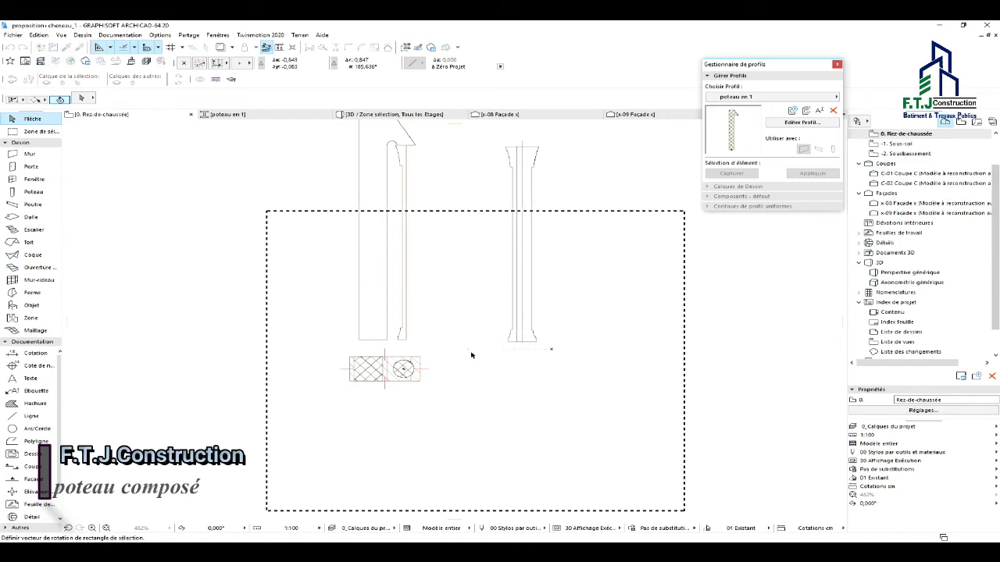
pyautogui.press('Escape')
pyautogui.click(513, 290)
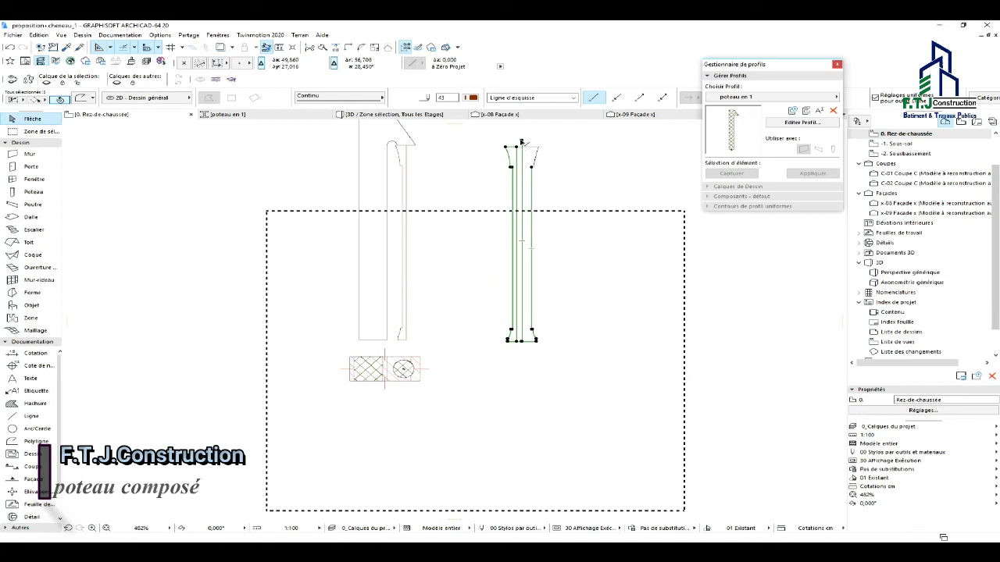
pyautogui.keyDown('shift'); pyautogui.click(533, 190); pyautogui.keyUp('shift')
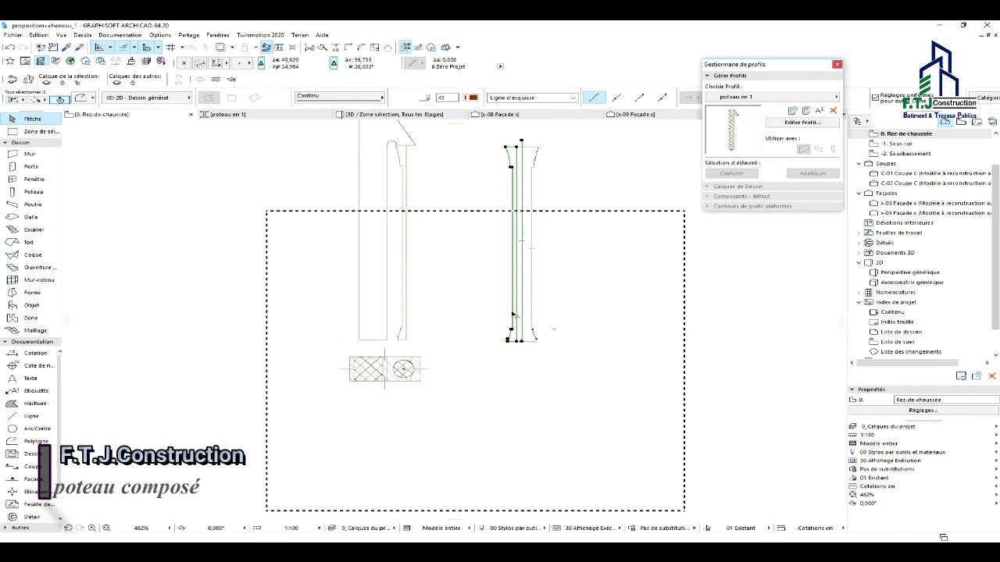
pyautogui.scroll(2, 513, 313)
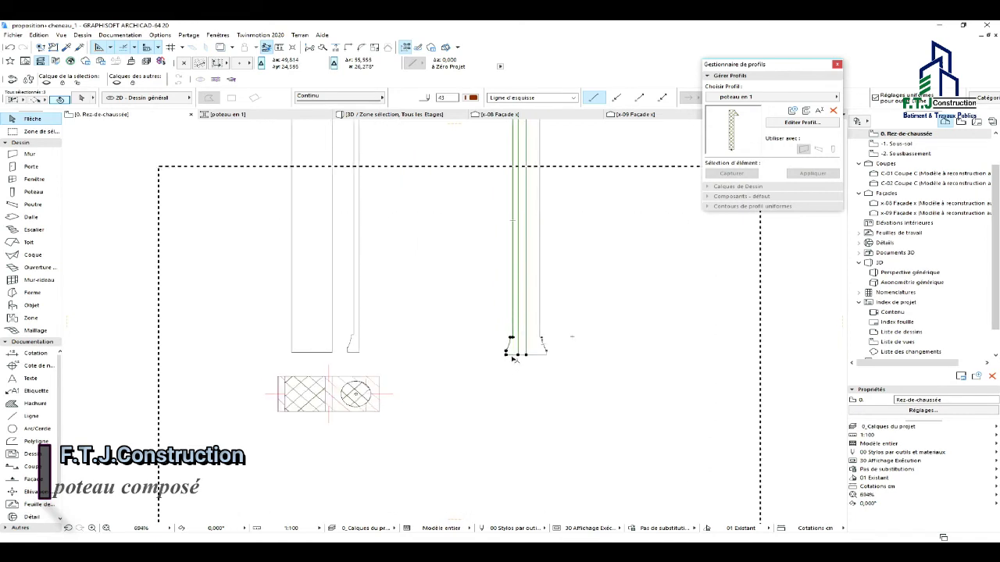
pyautogui.keyDown('shift'); pyautogui.click(512, 357); pyautogui.keyUp('shift')
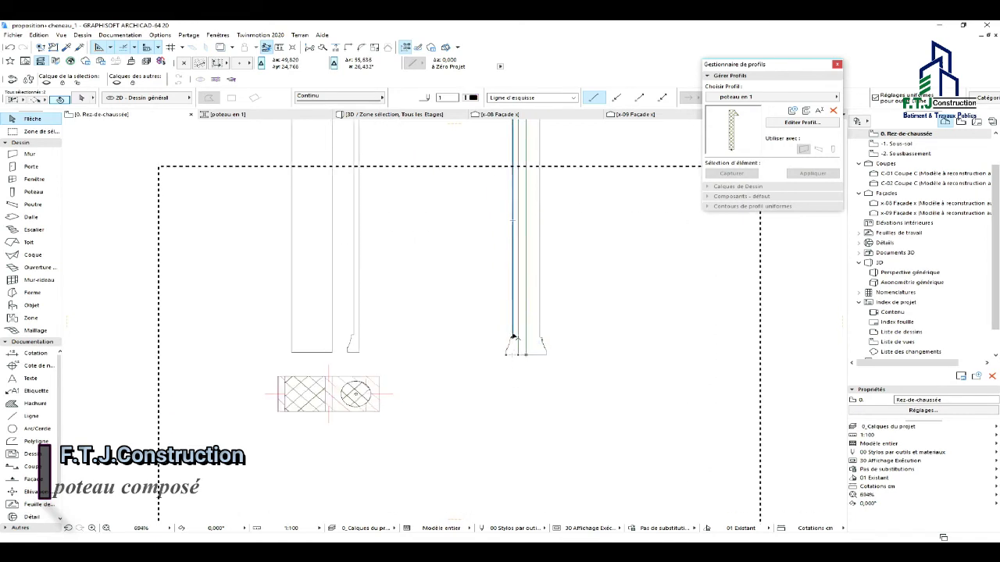
pyautogui.click(574, 361)
pyautogui.moveTo(572, 364)
pyautogui.mouseDown()
pyautogui.moveTo(492, 368)
pyautogui.moveTo(457, 276)
pyautogui.mouseUp()
pyautogui.scroll(-3, 484, 299)
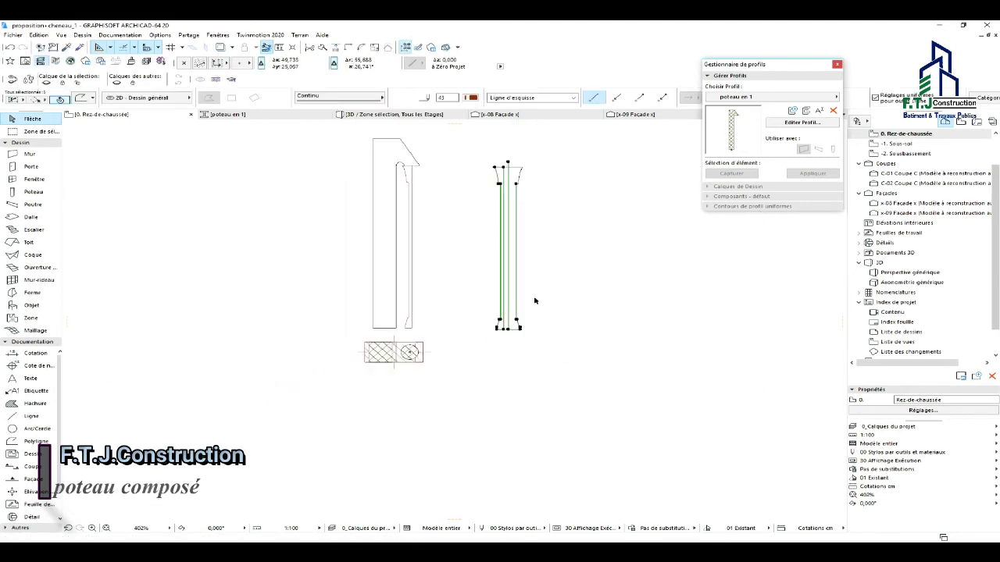
pyautogui.moveTo(296, 221); pyautogui.dragTo(643, 470)
pyautogui.rightClick(599, 322)
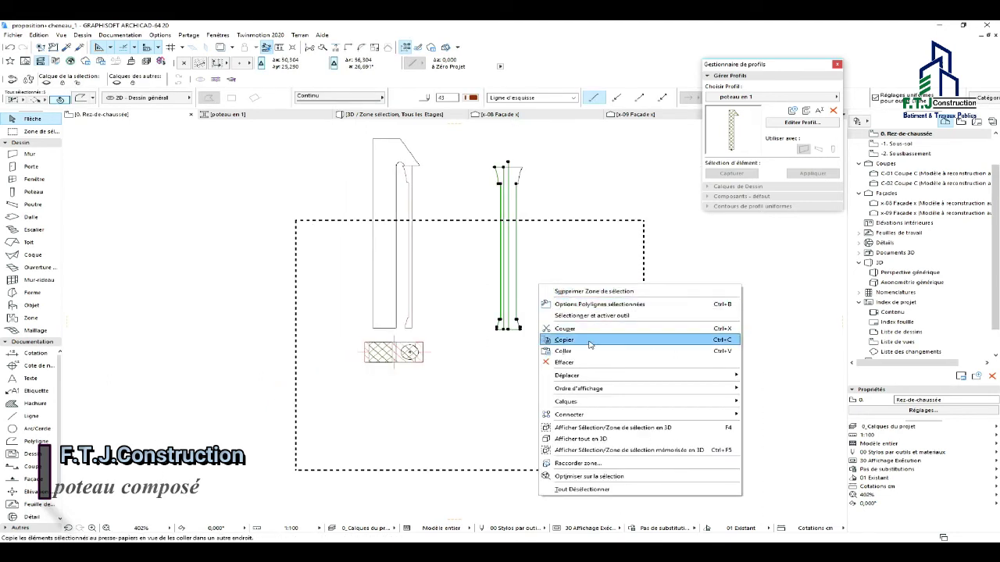
pyautogui.click(591, 342)
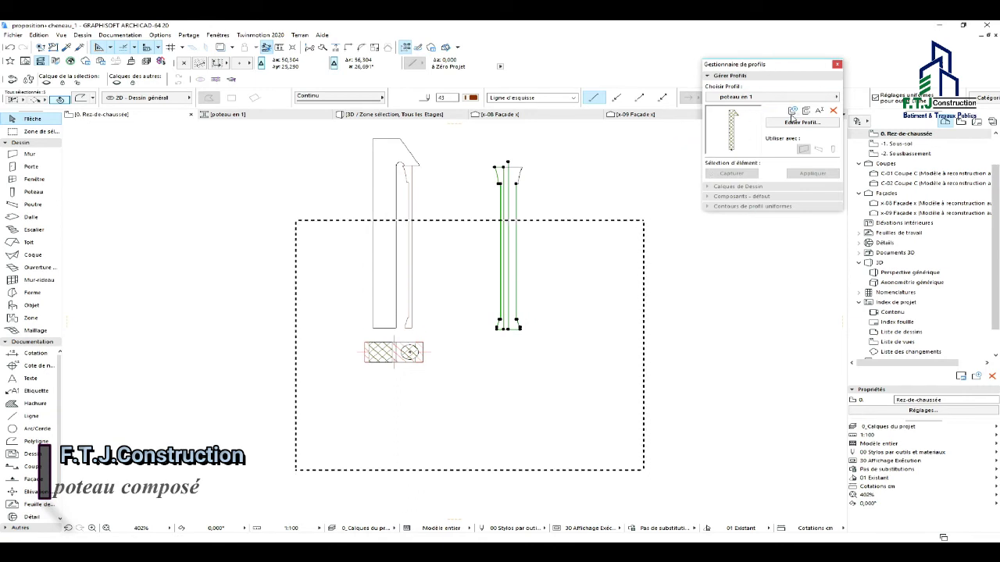
# Create a new complex profile named "poteau cir".
pyautogui.click(793, 110)
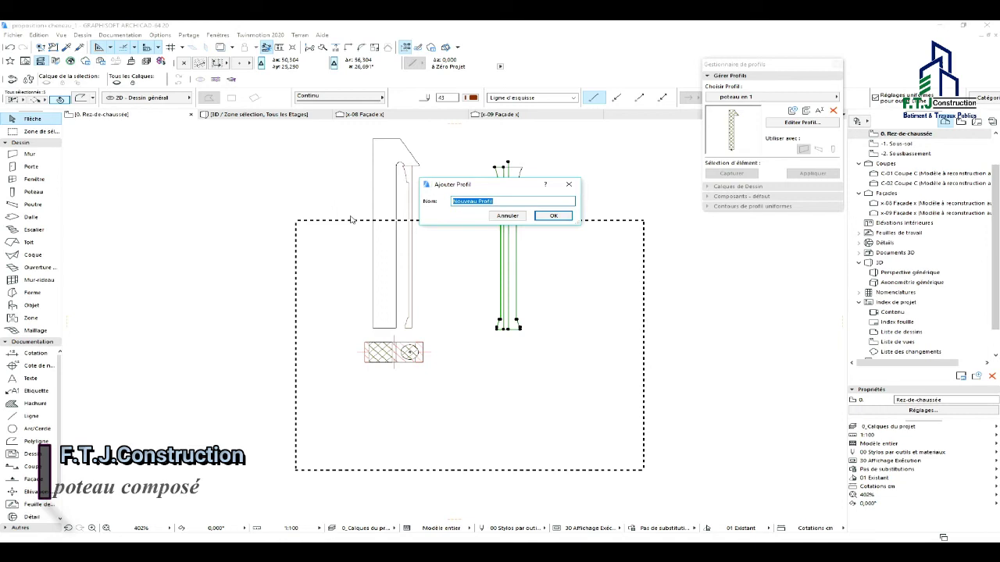
pyautogui.write('poteau cir')
pyautogui.click(553, 215)
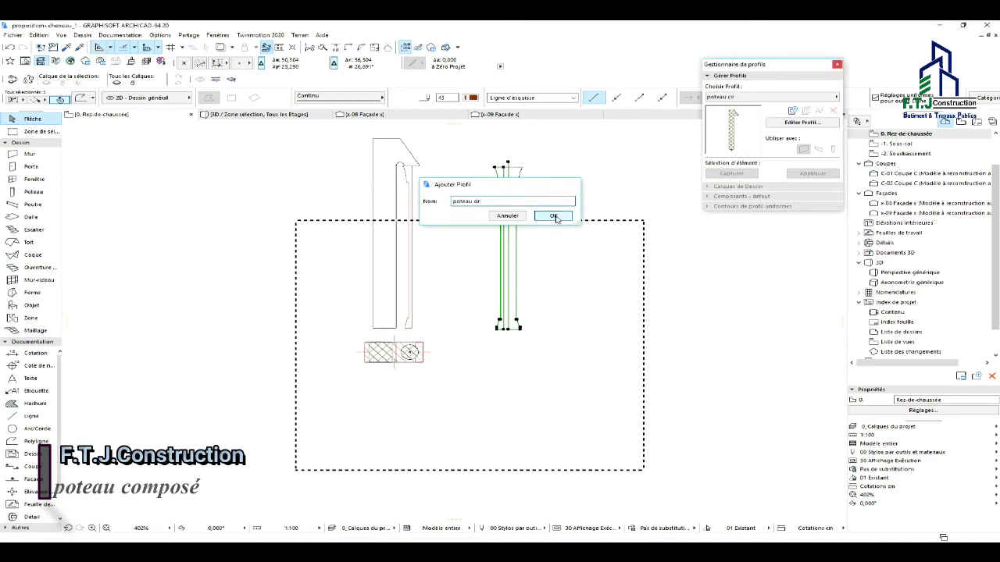
# Paste the copied outline into the profile editor, move the base end of its centre line onto the profile origin, and finalise the paste.
pyautogui.scroll(-4, 456, 219)
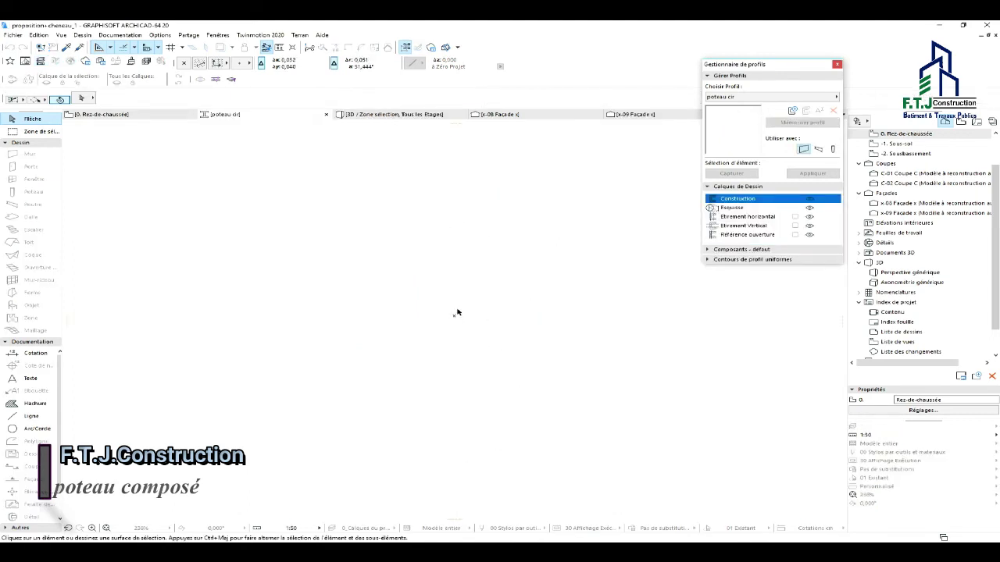
pyautogui.rightClick(532, 200)
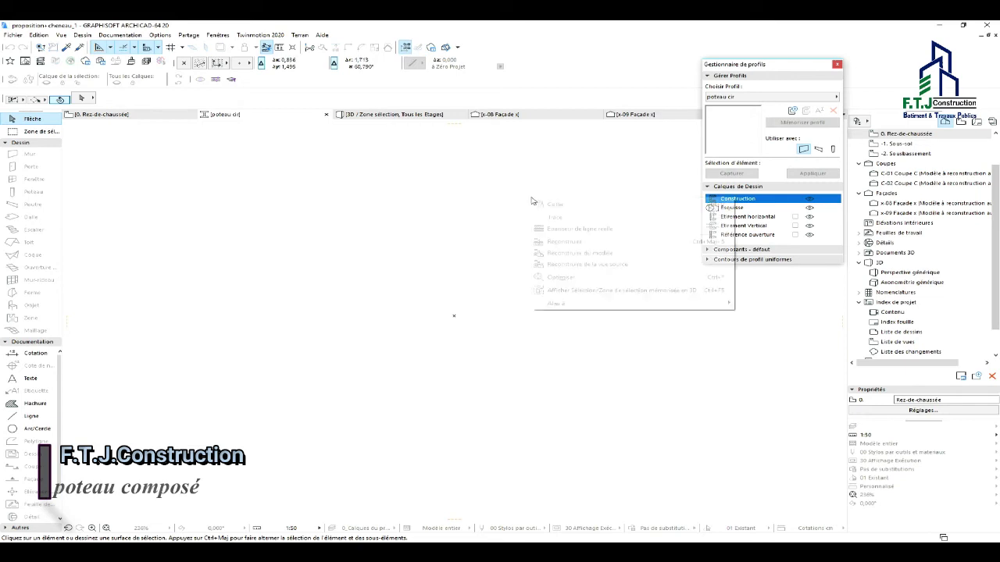
pyautogui.click(569, 205)
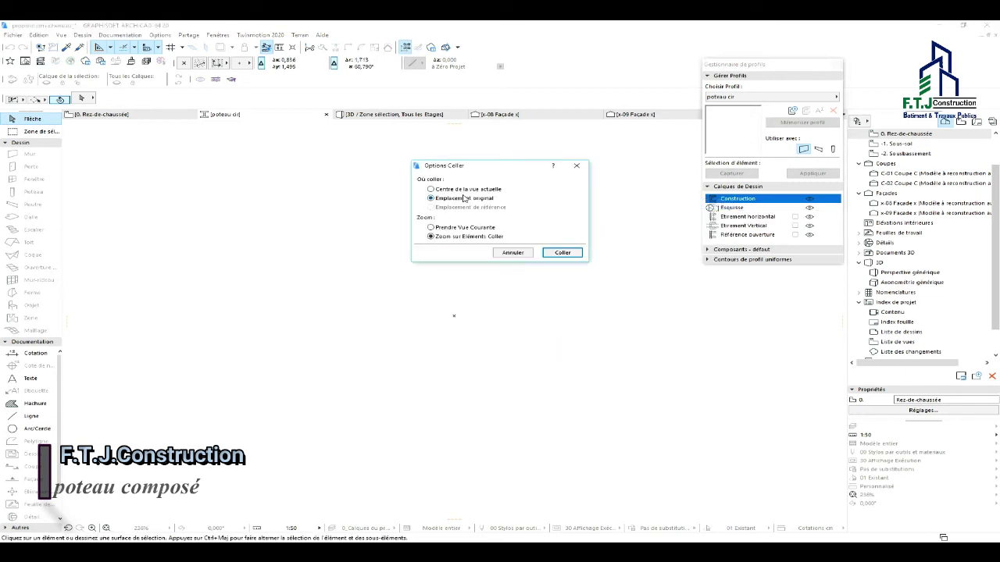
pyautogui.click(563, 253)
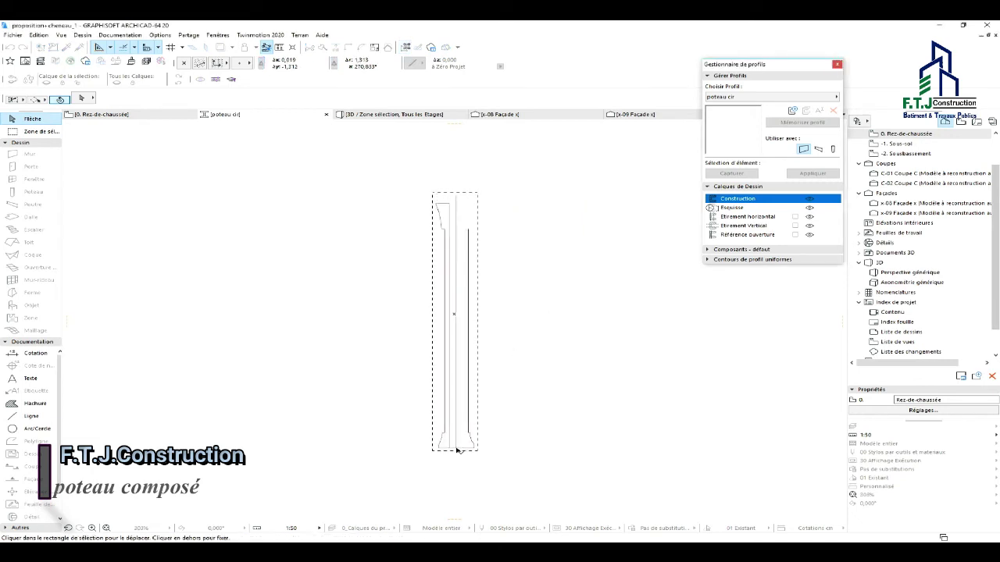
pyautogui.click(457, 448)
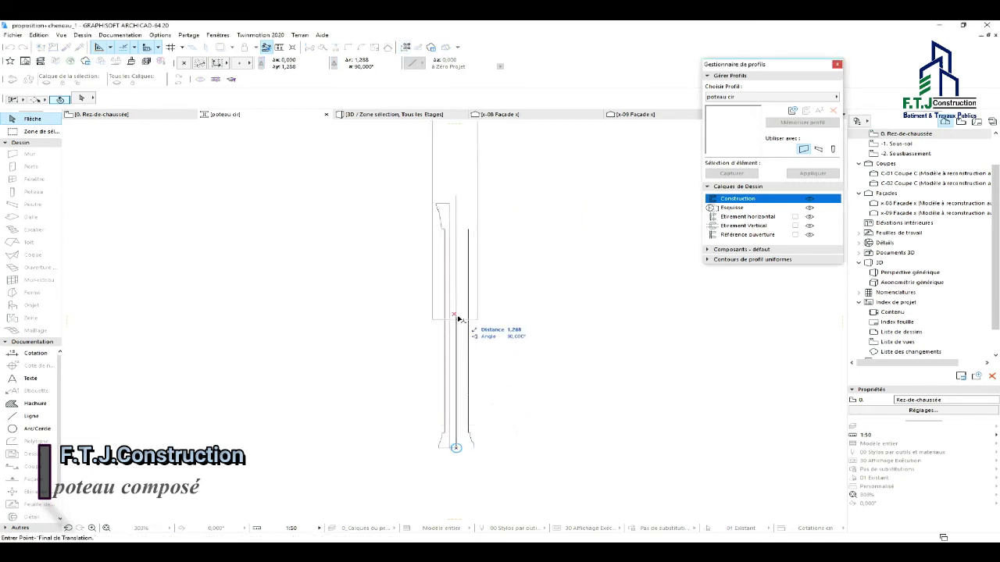
pyautogui.click(455, 316)
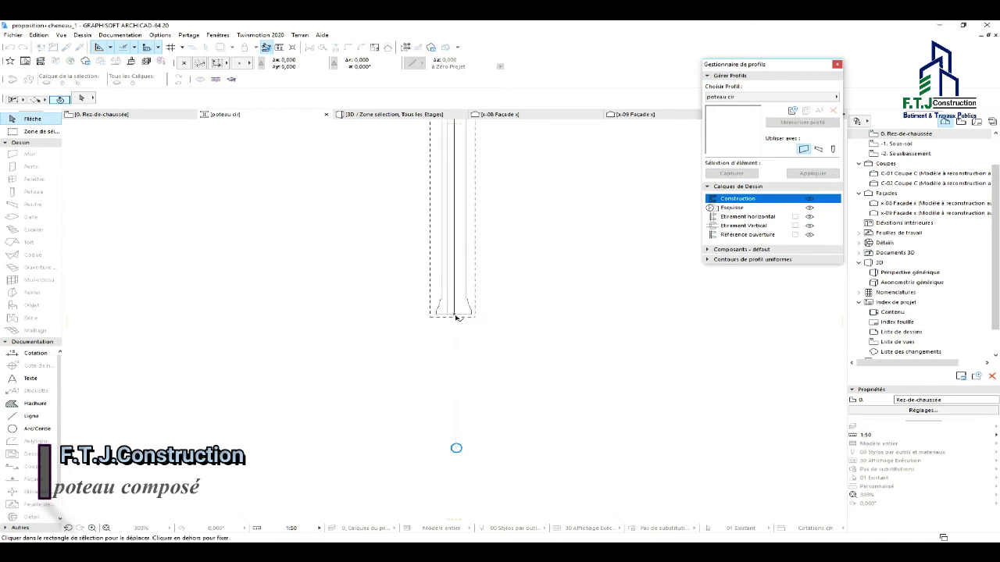
pyautogui.click(554, 330)
# Return to the ground-floor plan, select both halves of the circular wall, and set their reference line to Face extérieure.
pyautogui.scroll(3, 458, 312)
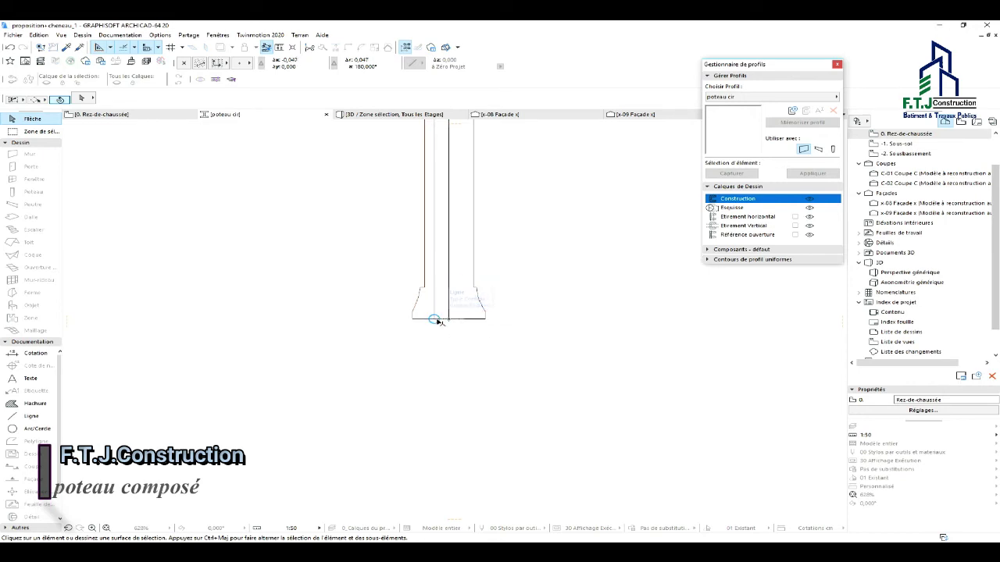
pyautogui.click(109, 115)
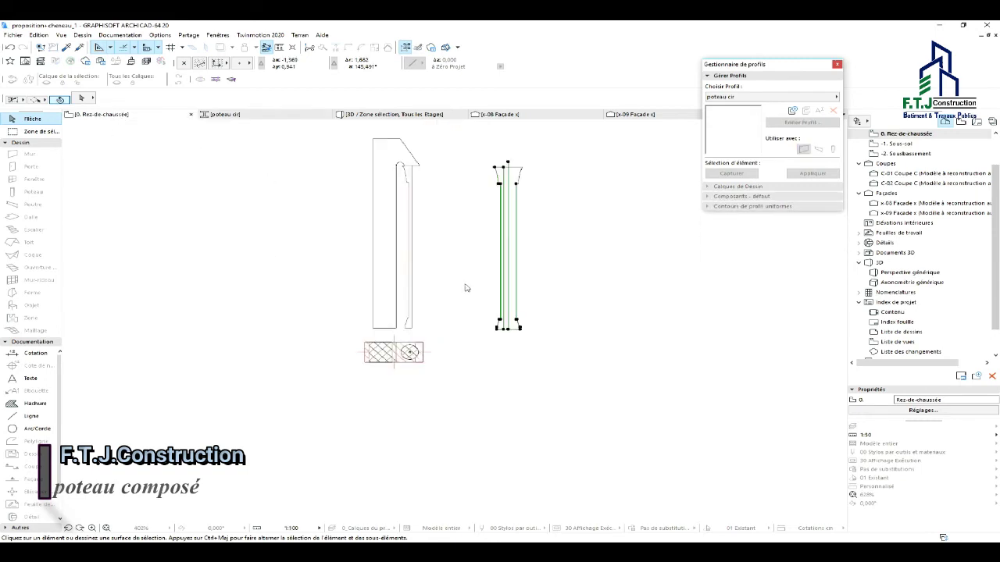
pyautogui.scroll(5, 414, 357)
pyautogui.click(420, 349)
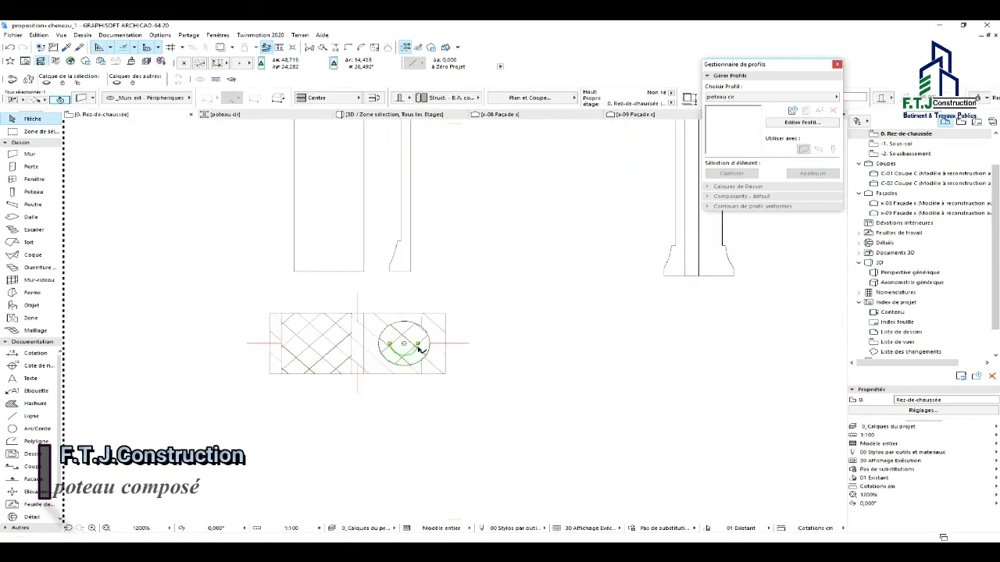
pyautogui.click(415, 338)
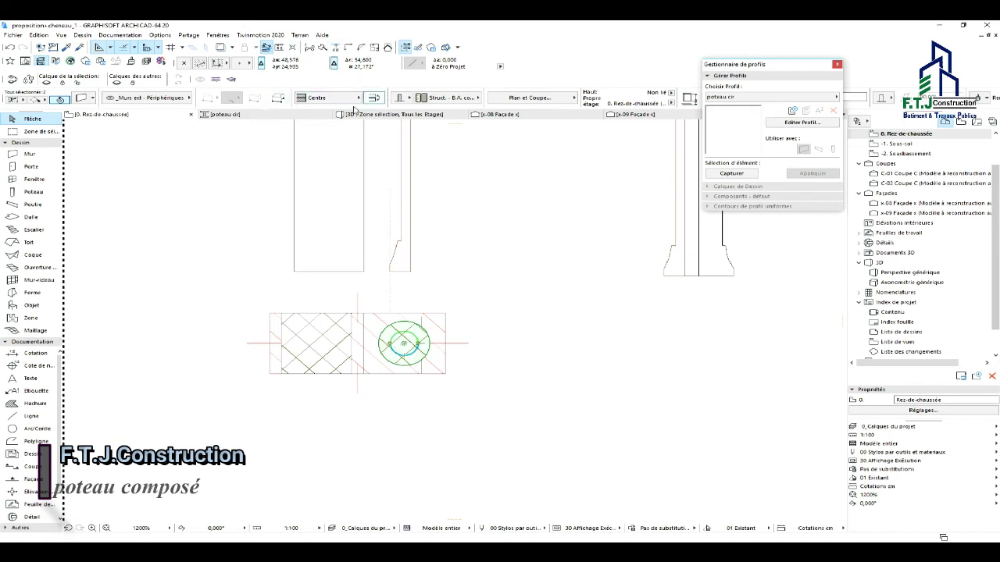
pyautogui.click(371, 98)
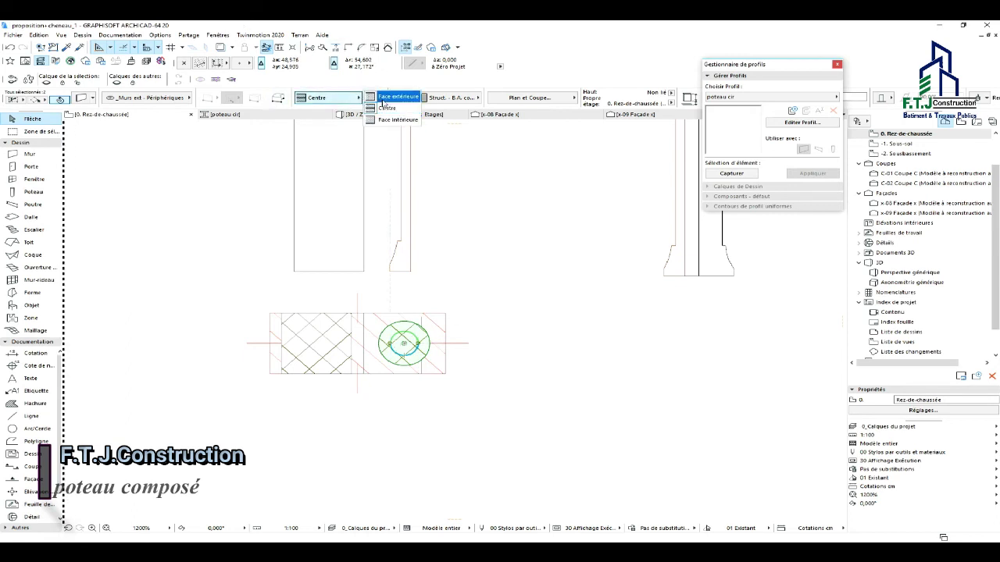
pyautogui.click(385, 100)
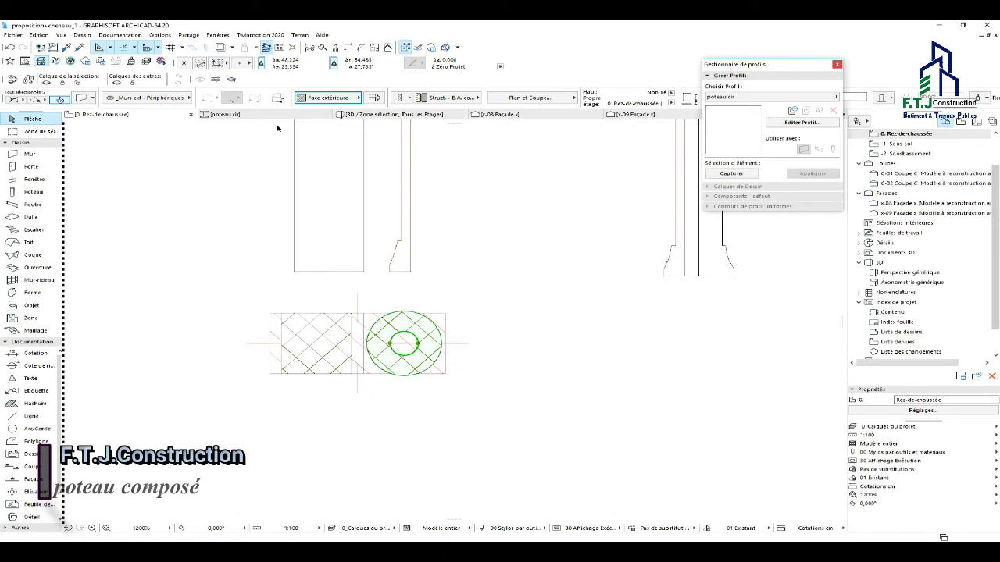
# In the "poteau cir" profile, draw horizontal lines separating the shaft from the flared base and from the capital.
pyautogui.click(230, 115)
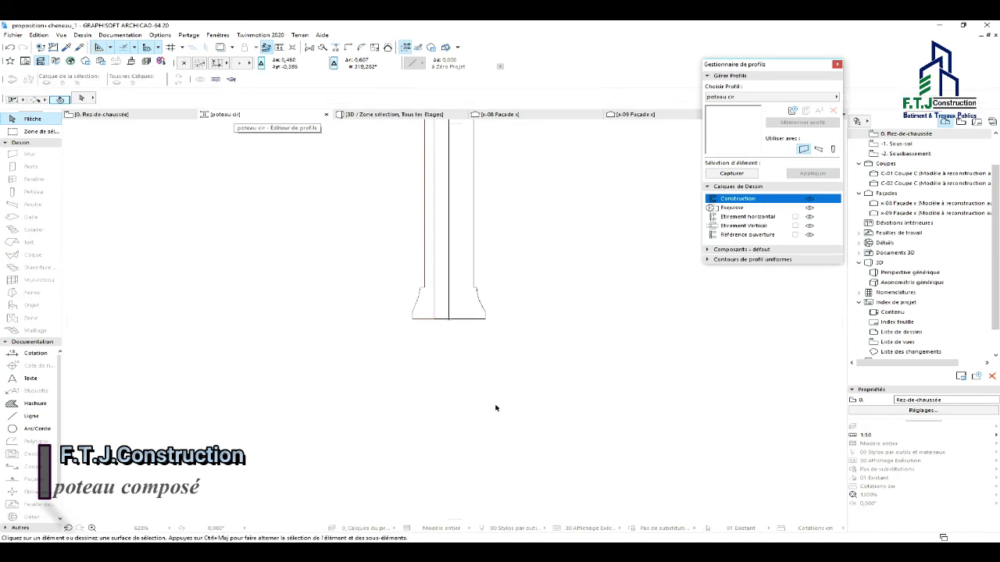
pyautogui.scroll(3, 440, 403)
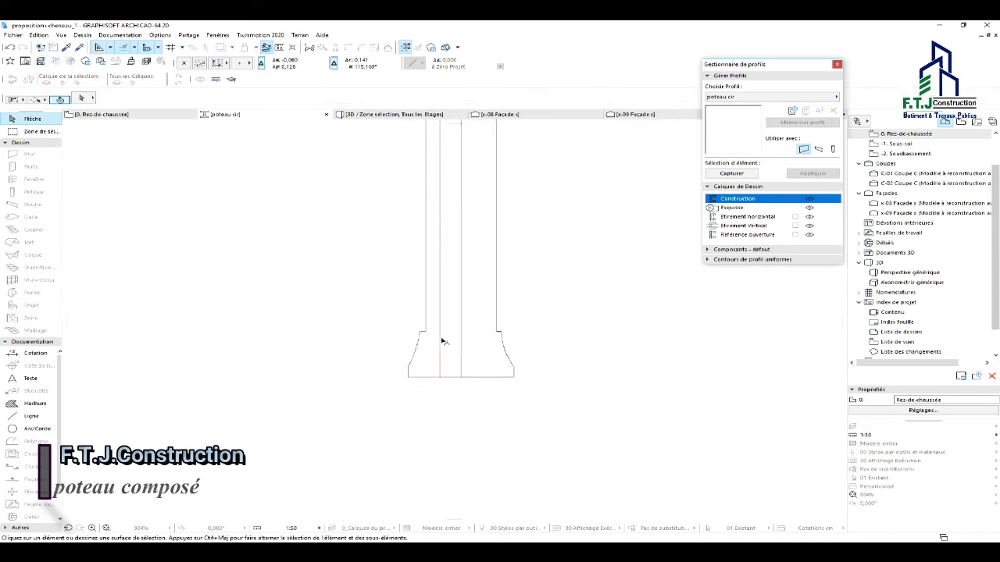
pyautogui.scroll(-3, 443, 341)
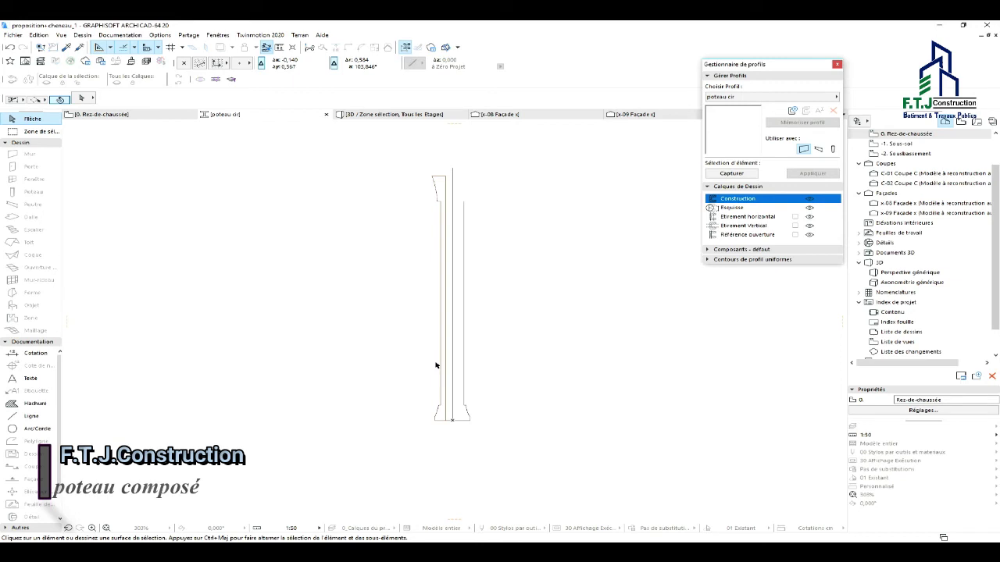
pyautogui.click(438, 413)
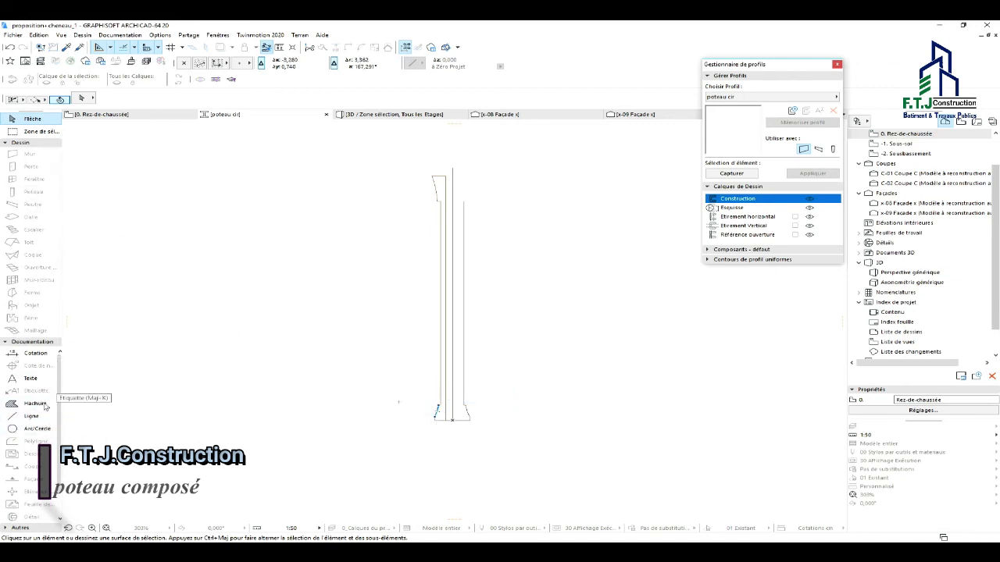
pyautogui.click(30, 415)
pyautogui.scroll(2, 405, 400)
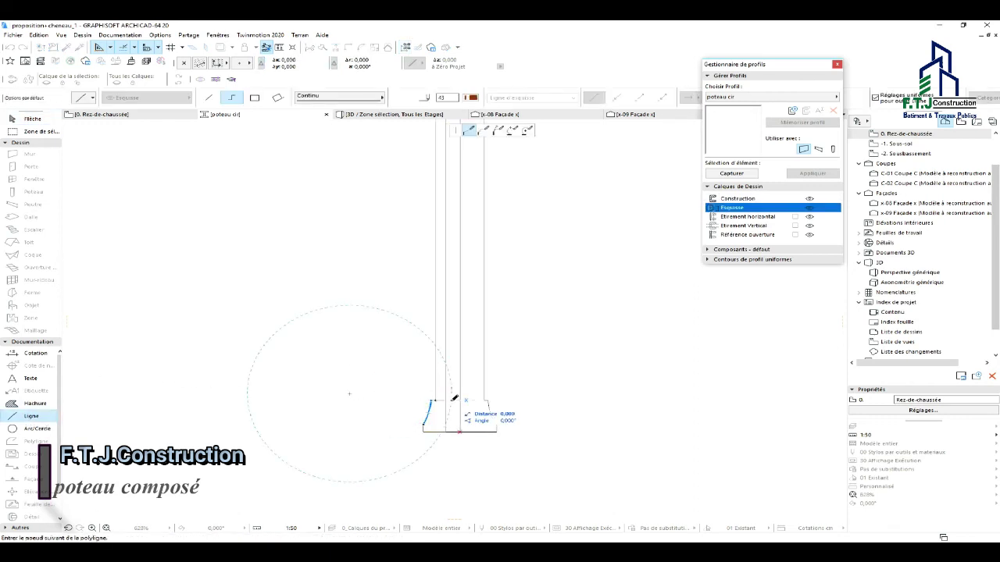
pyautogui.scroll(-2, 457, 379)
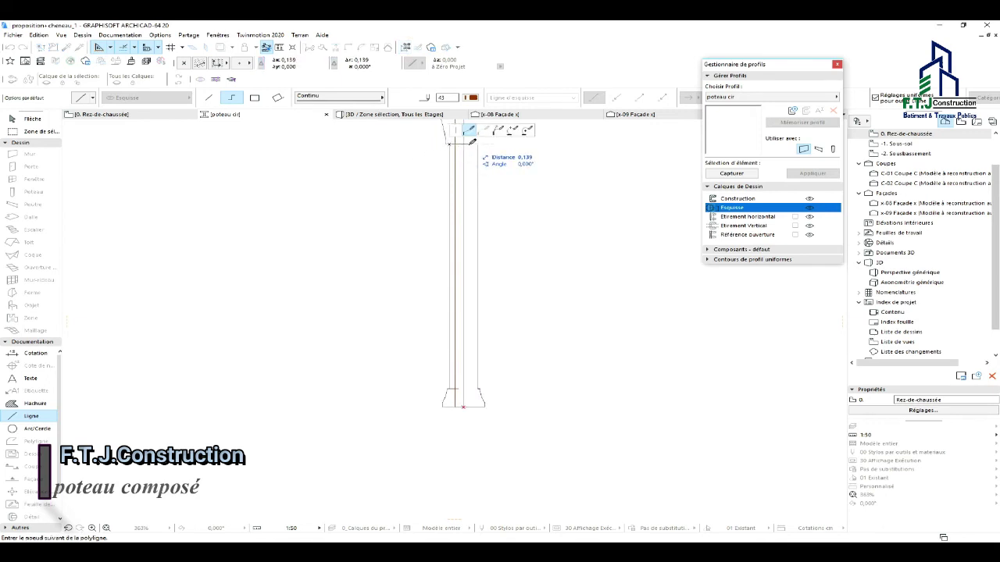
pyautogui.scroll(-2, 476, 295)
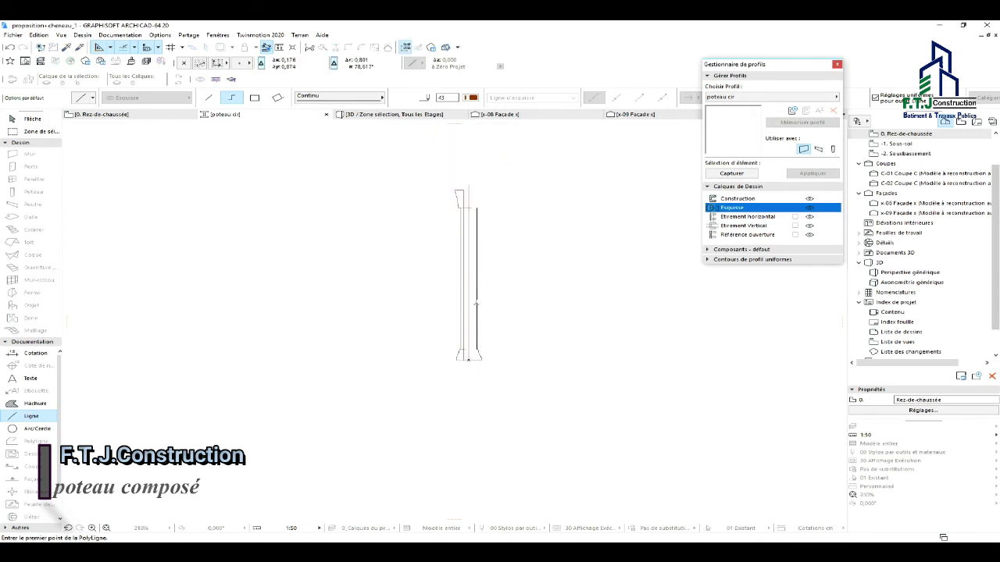
# Fill the shaft's closed half-outline with a Struct. - B.A. banché hatch.
pyautogui.click(18, 404)
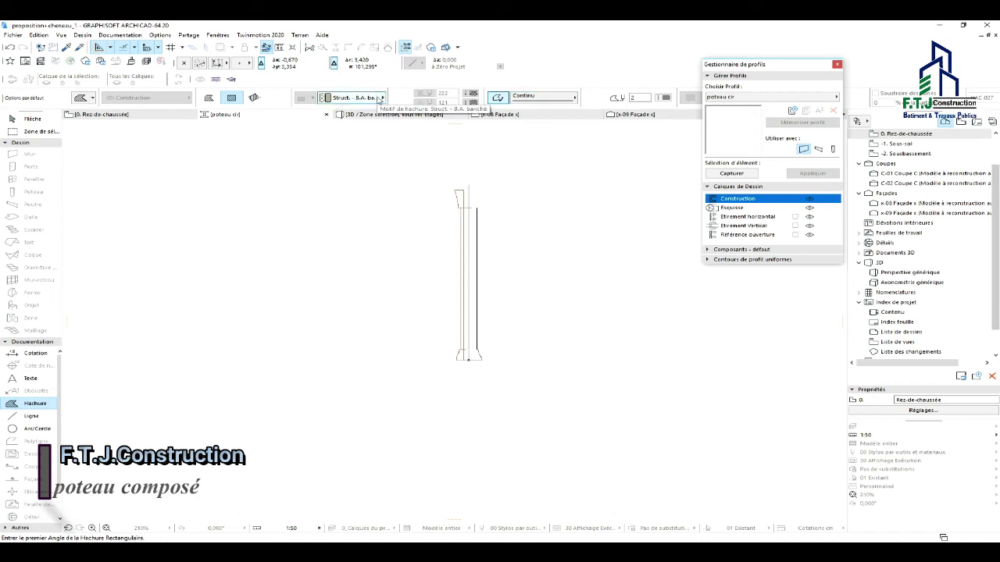
pyautogui.scroll(3, 455, 293)
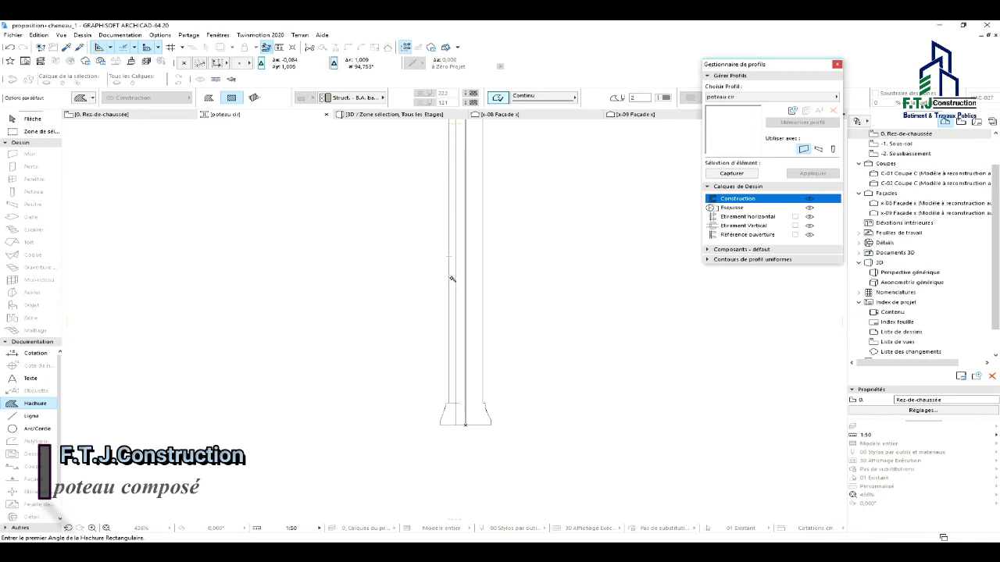
pyautogui.click(452, 279)
pyautogui.scroll(-1, 449, 285)
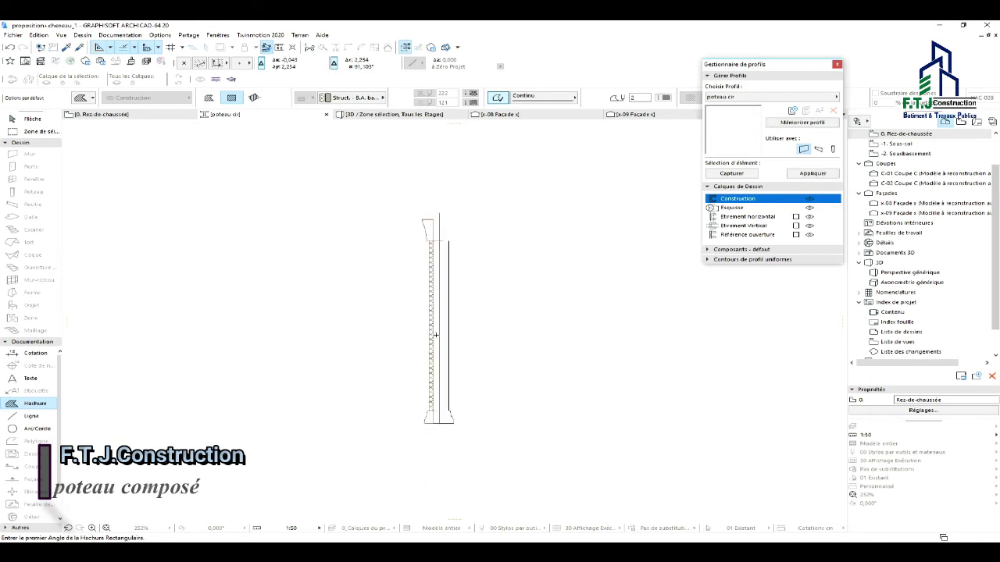
pyautogui.scroll(-2, 435, 211)
# Set the hatch material to Finition ext - Fibre-ciment and fill the column's capital and base areas with it.
pyautogui.click(382, 98)
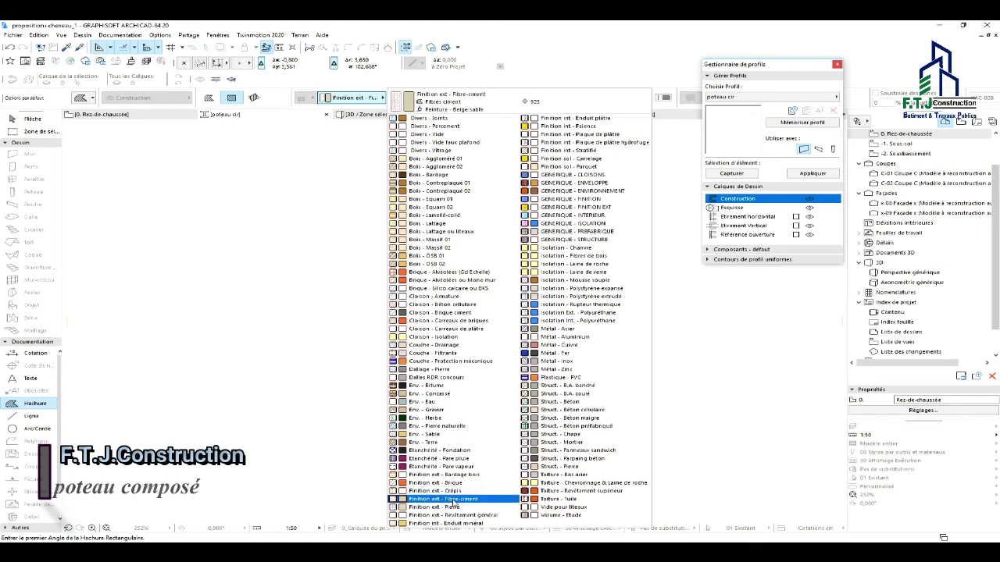
pyautogui.click(458, 501)
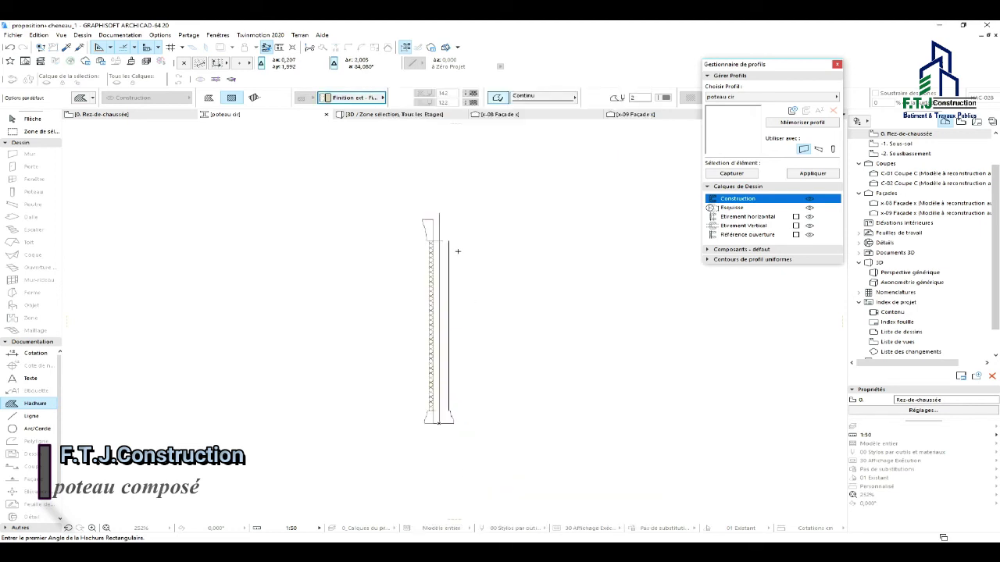
pyautogui.scroll(2, 428, 231)
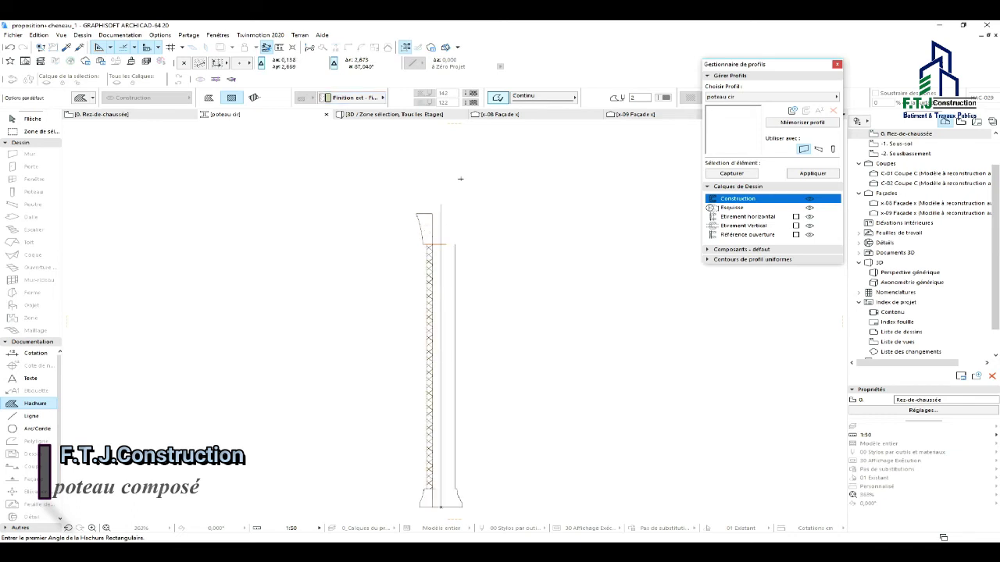
pyautogui.scroll(-4, 460, 178)
pyautogui.scroll(6, 447, 332)
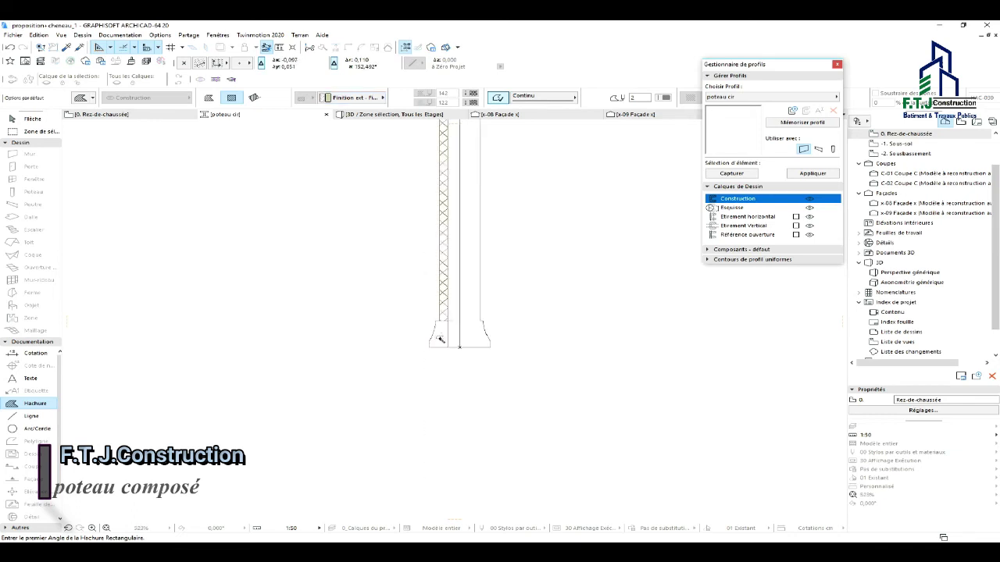
pyautogui.scroll(-3, 482, 370)
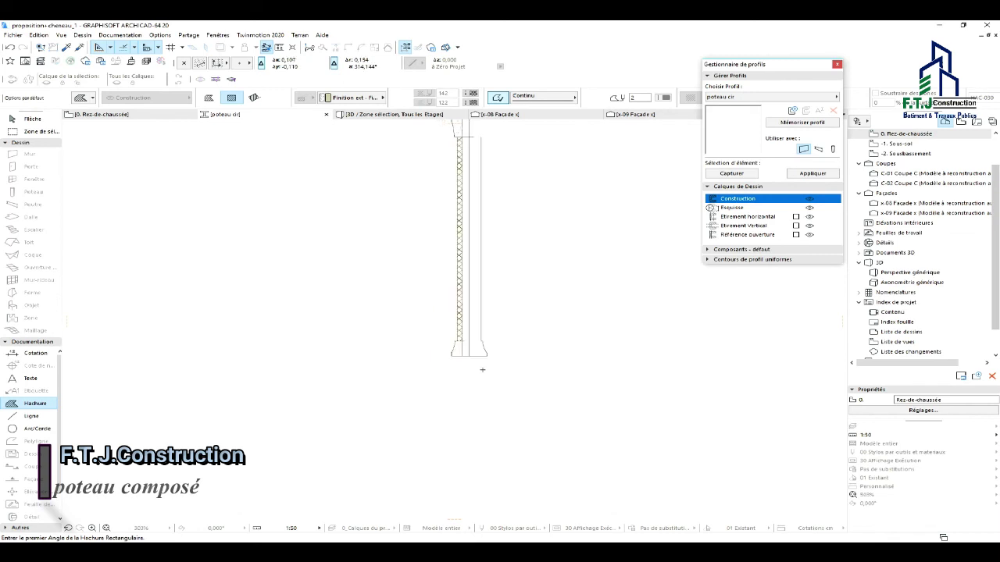
# Save the "poteau cir" profile and apply it to the selected circular wall in the ground-floor plan.
pyautogui.click(812, 126)
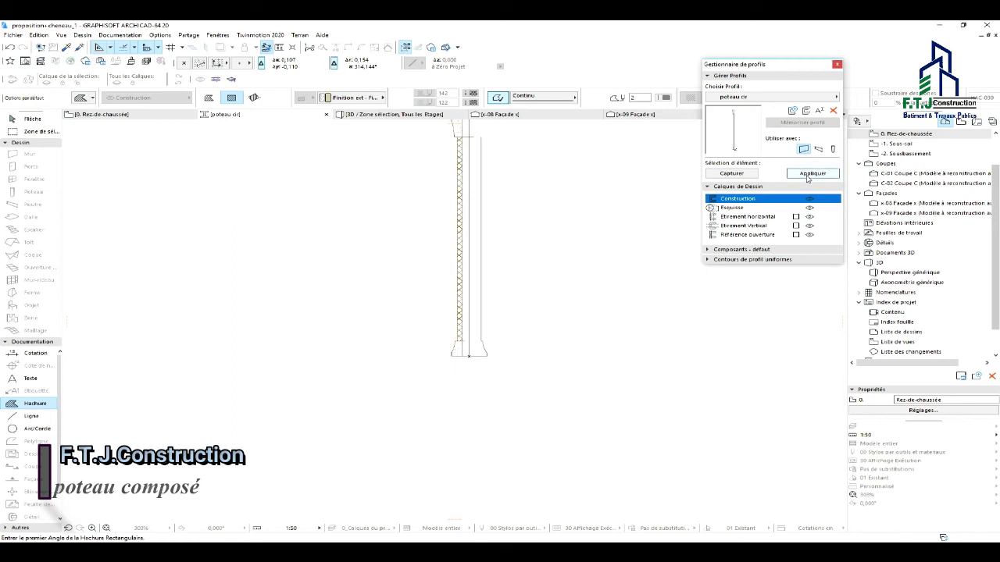
pyautogui.click(118, 115)
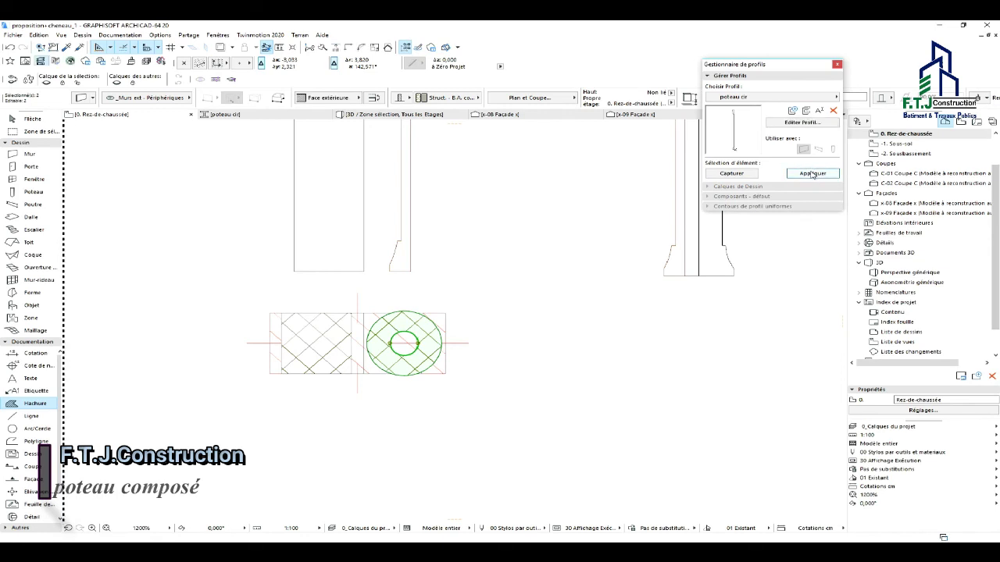
pyautogui.click(812, 173)
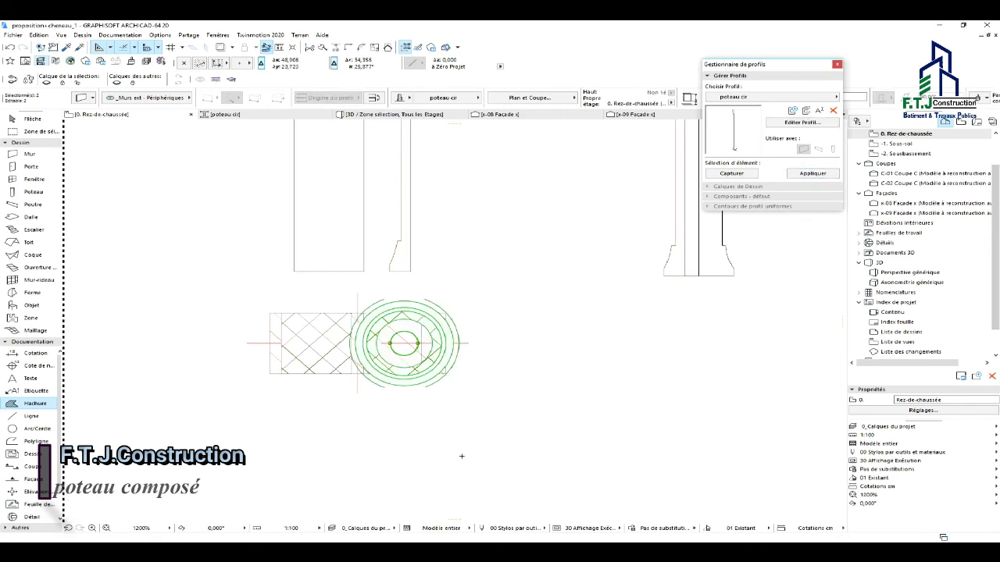
# Examine the profiled circular wall in plan against the column outline, and view the composite column in 3D.
pyautogui.scroll(3, 343, 345)
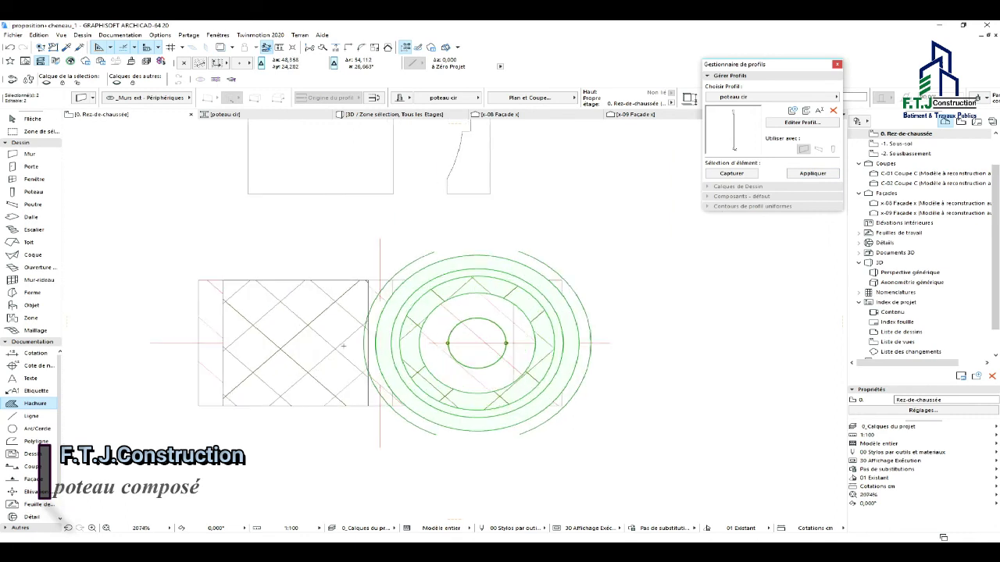
pyautogui.scroll(-3, 395, 376)
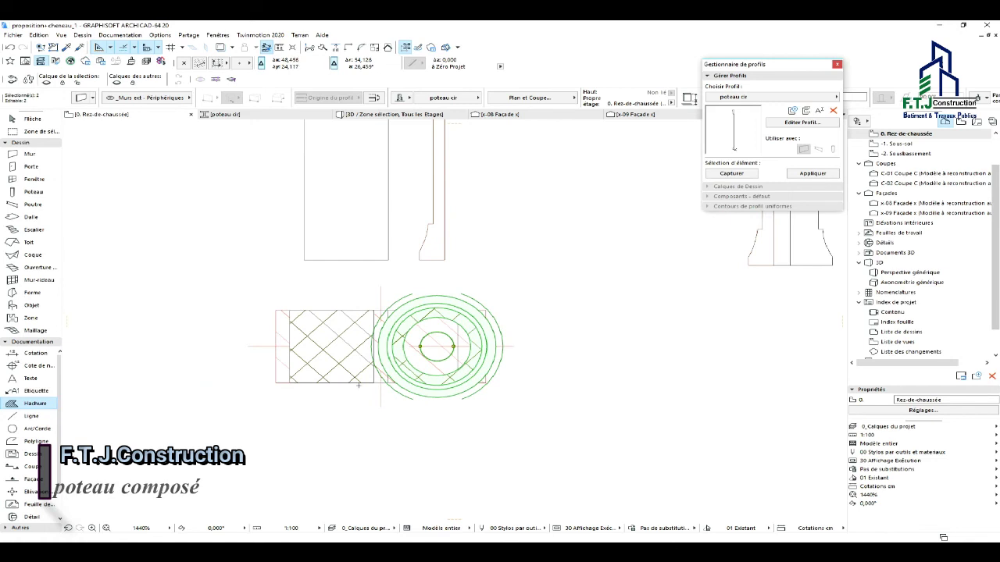
pyautogui.scroll(-5, 359, 385)
pyautogui.scroll(4, 526, 345)
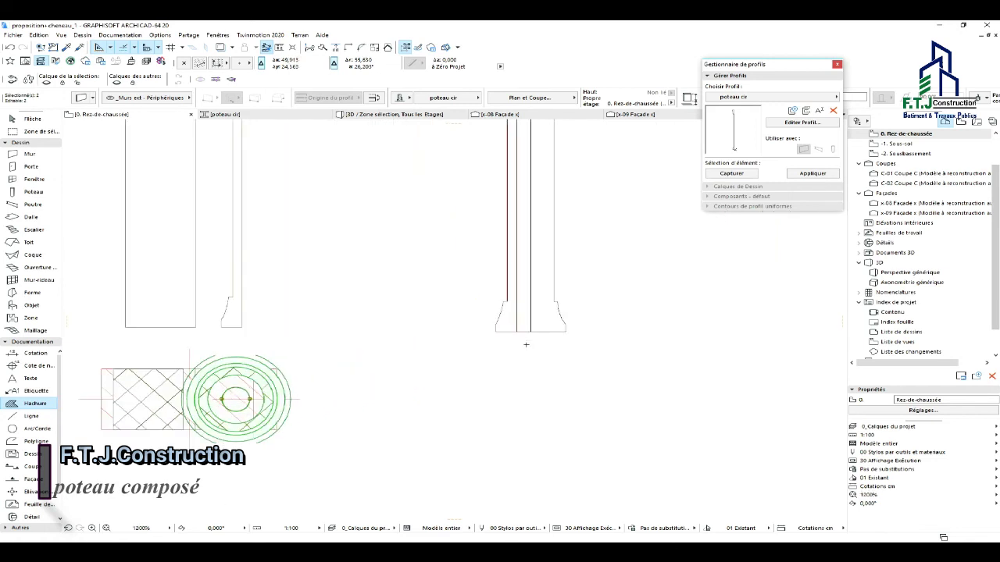
pyautogui.click(17, 355)
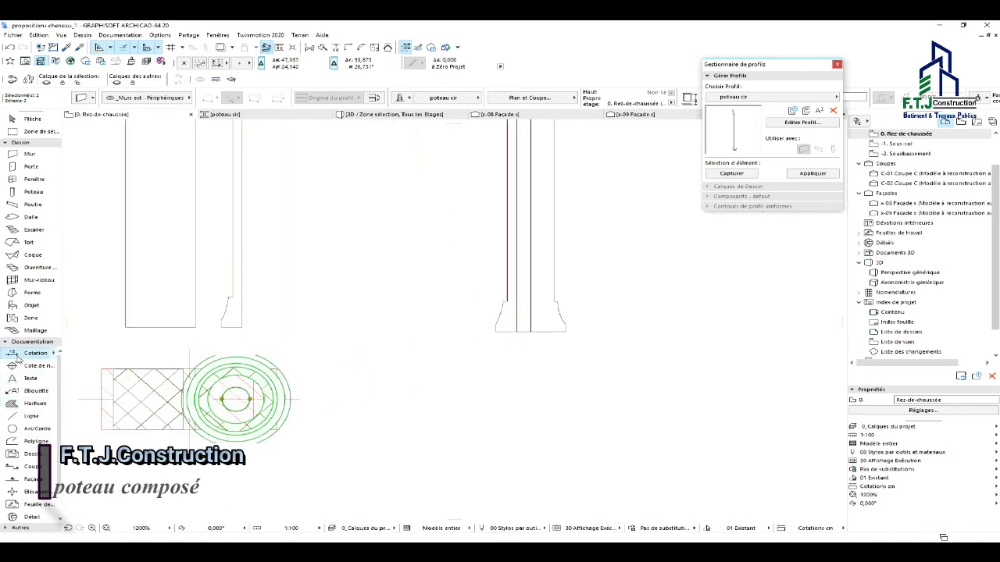
pyautogui.scroll(2, 514, 337)
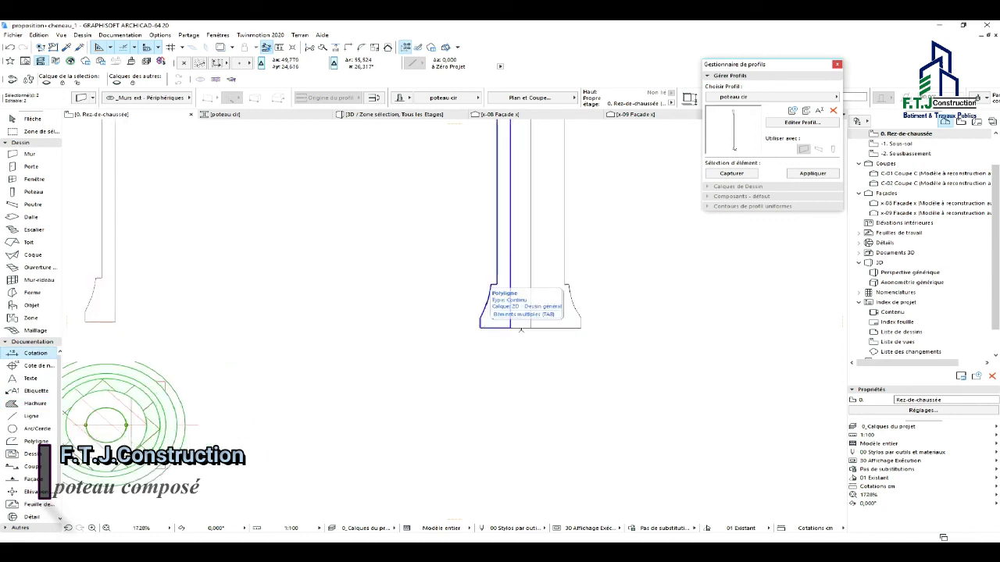
pyautogui.scroll(-4, 612, 287)
pyautogui.scroll(3, 352, 364)
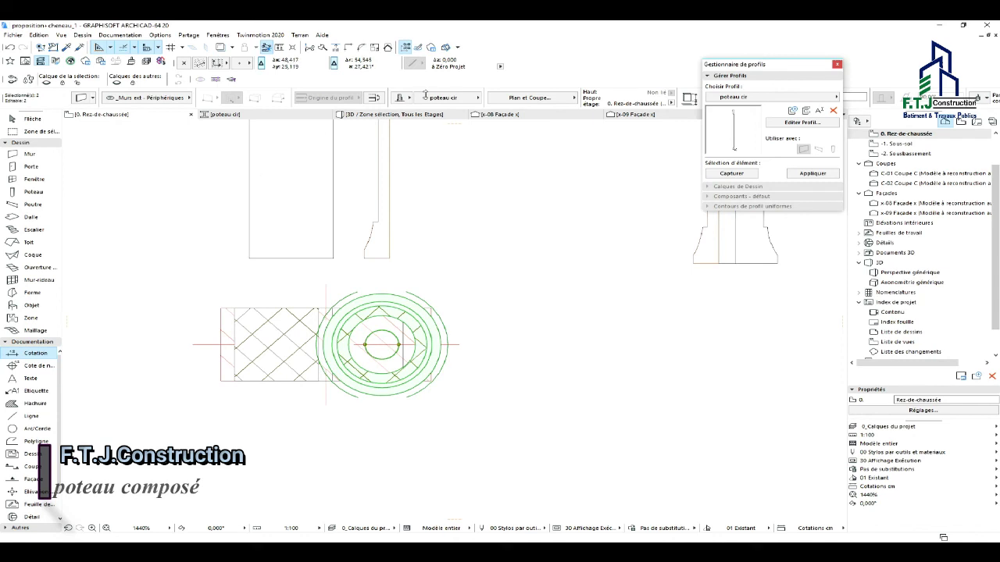
pyautogui.click(407, 99)
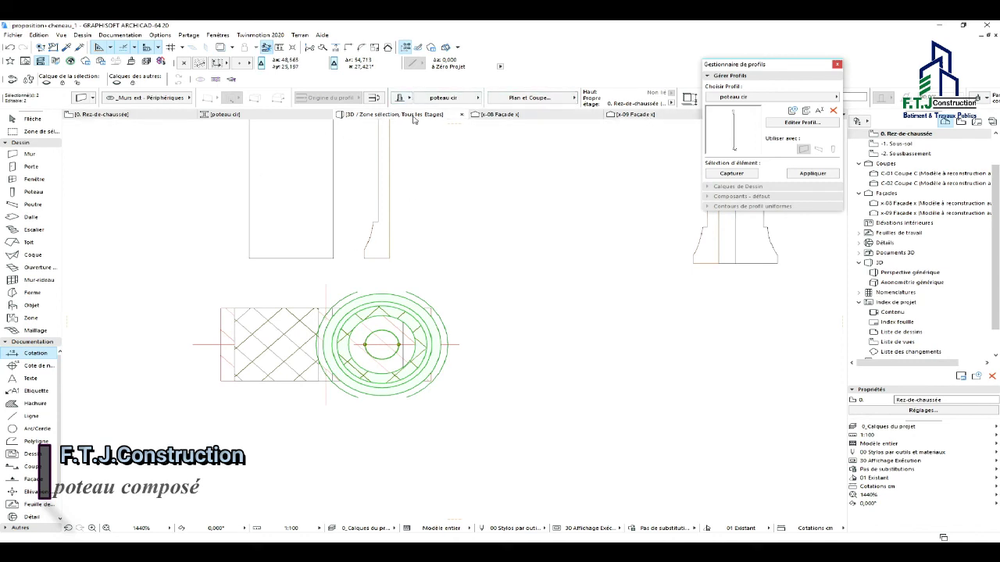
pyautogui.moveTo(435, 352); pyautogui.dragTo(489, 336)
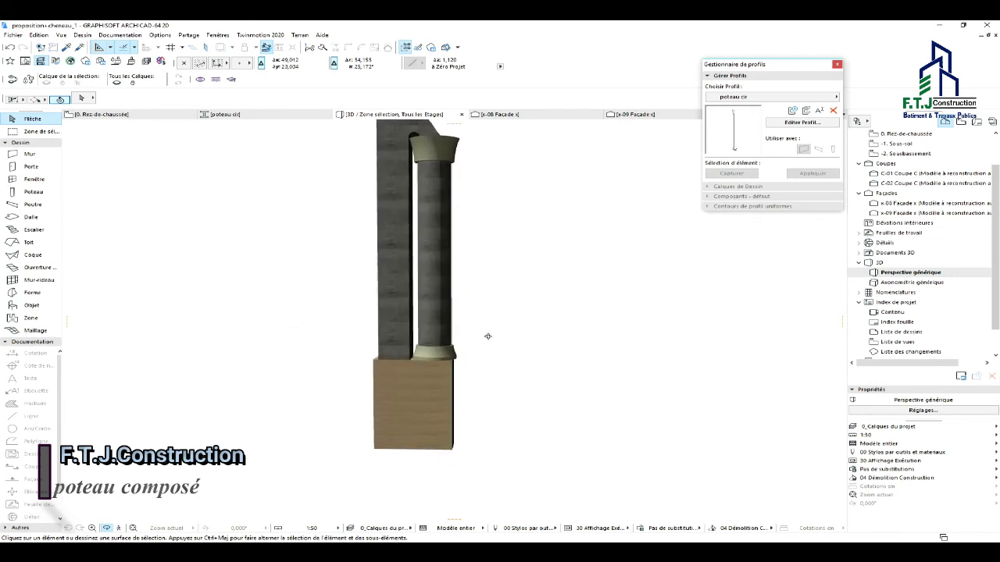
# Move the entire "poteau cir" profile horizontally by 0.060 so the hatched half's inner edge sits on the profile origin.
pyautogui.click(225, 115)
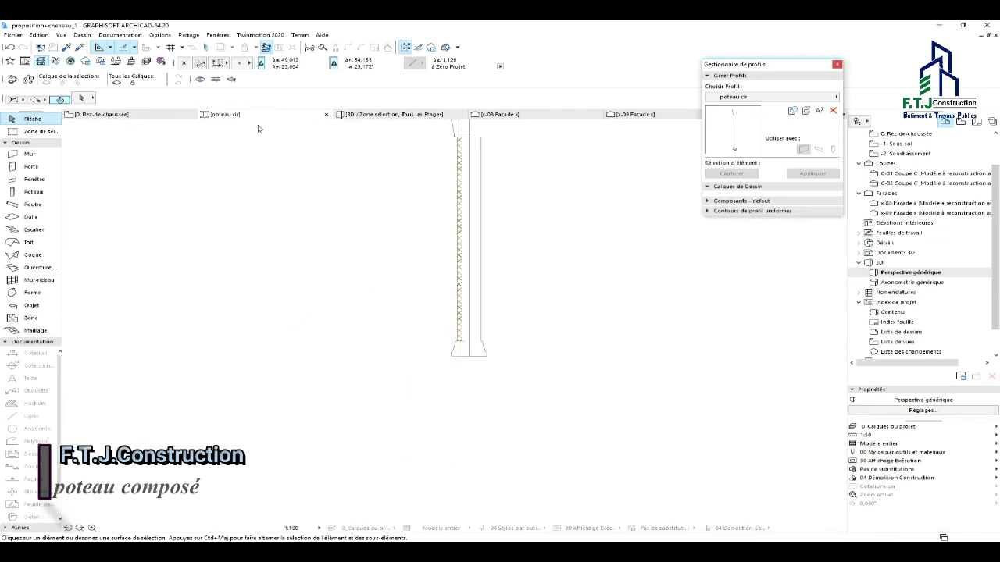
pyautogui.scroll(2, 482, 360)
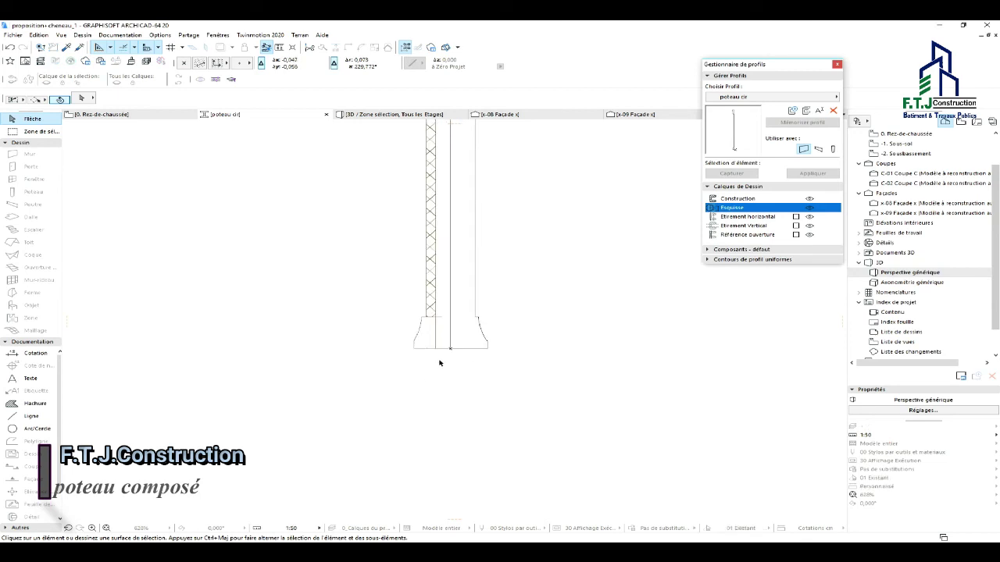
pyautogui.scroll(-3, 389, 414)
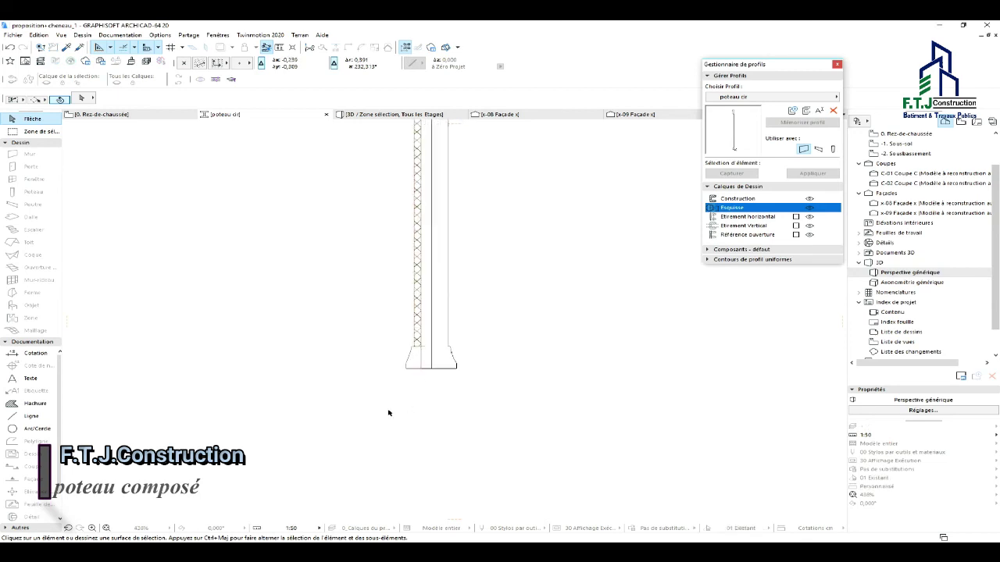
pyautogui.click(418, 383)
pyautogui.click(445, 384)
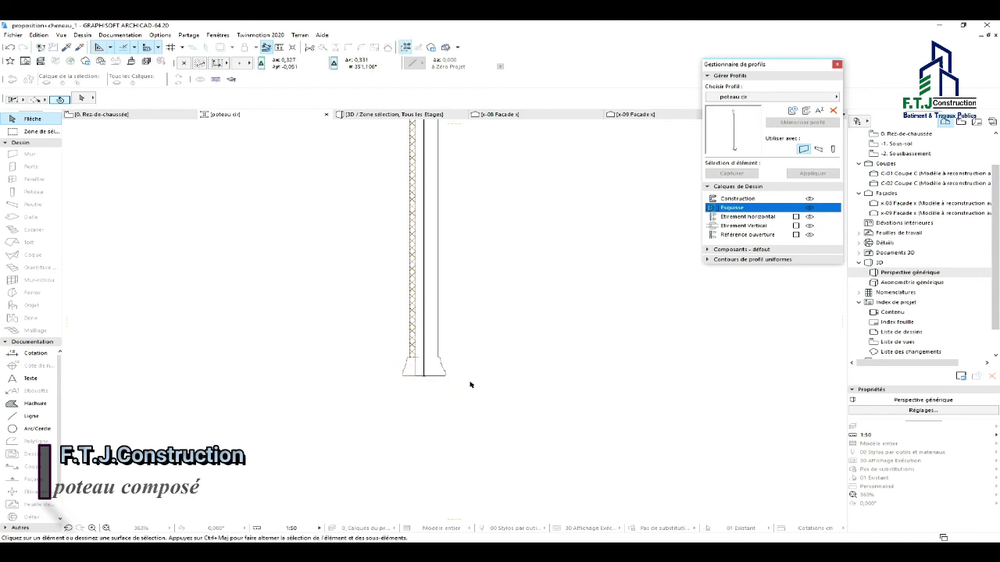
pyautogui.click(375, 328)
pyautogui.click(416, 385)
pyautogui.scroll(5, 417, 386)
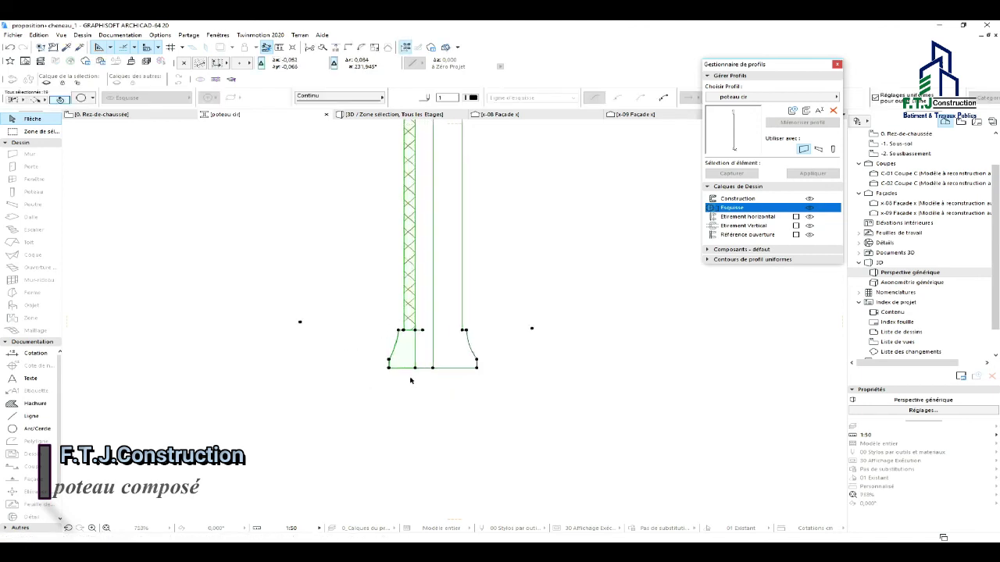
pyautogui.click(416, 368)
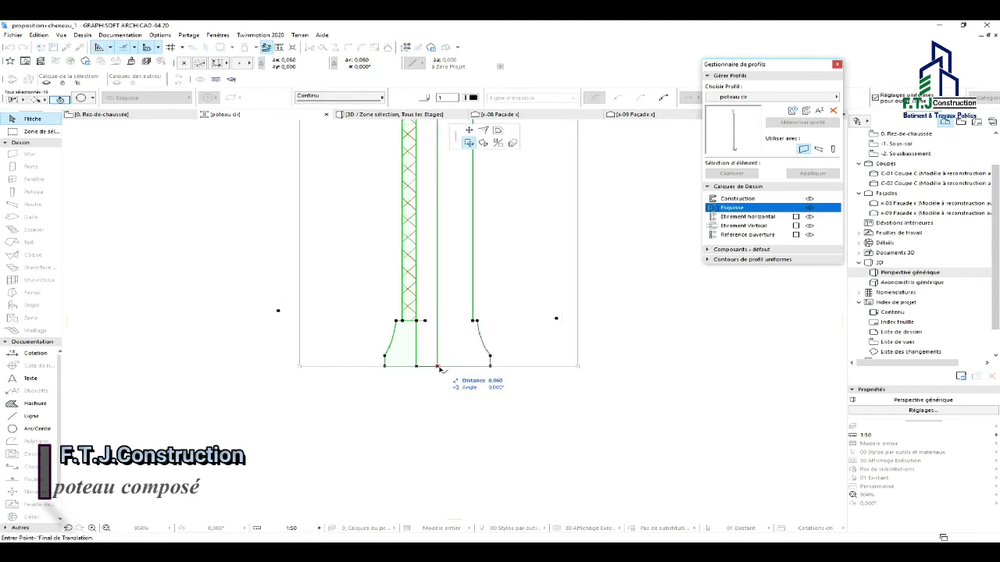
# Save the shifted "poteau cir" profile and check the circular wall in the ground-floor plan.
pyautogui.click(806, 114)
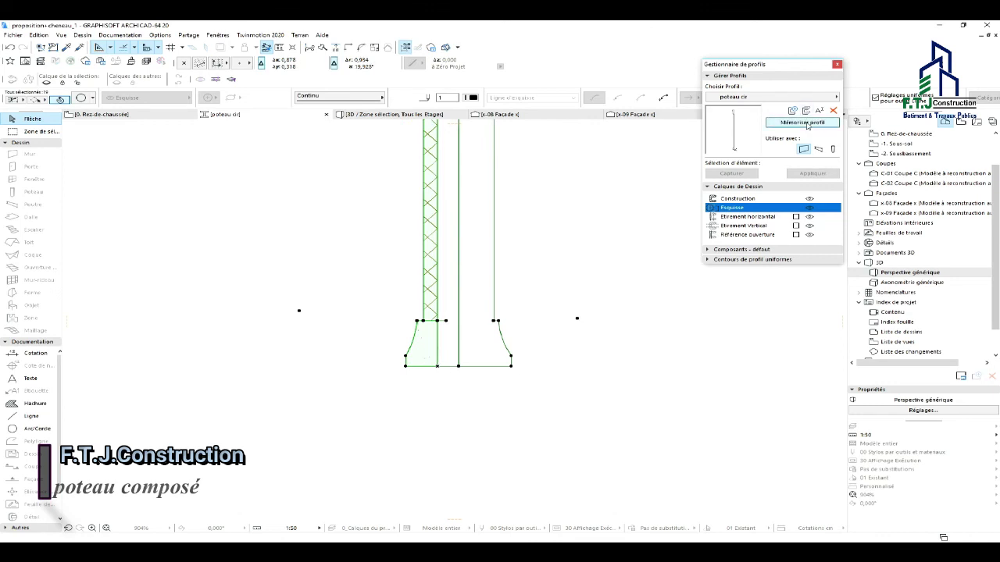
pyautogui.click(677, 218)
pyautogui.click(119, 116)
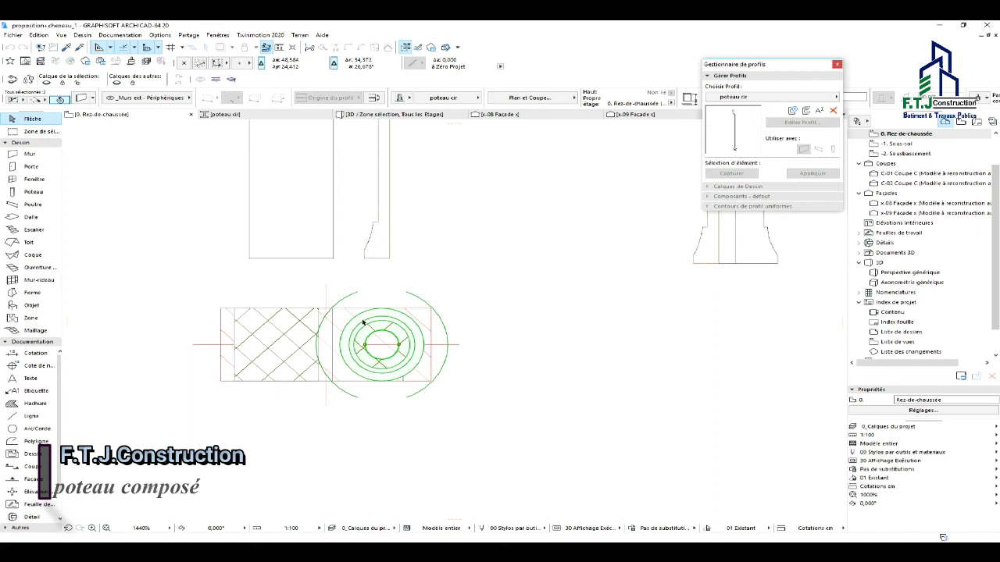
pyautogui.scroll(-4, 313, 391)
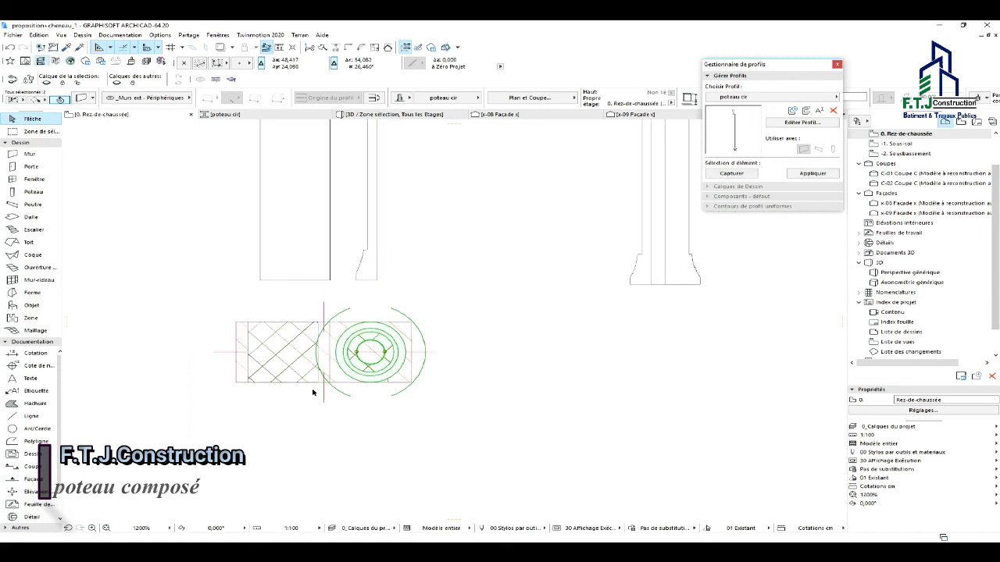
# In the "poteau cir" profile, move the capital horizontally until its inner edge lines up with the shaft's inner edge.
pyautogui.click(244, 115)
pyautogui.scroll(-6, 348, 402)
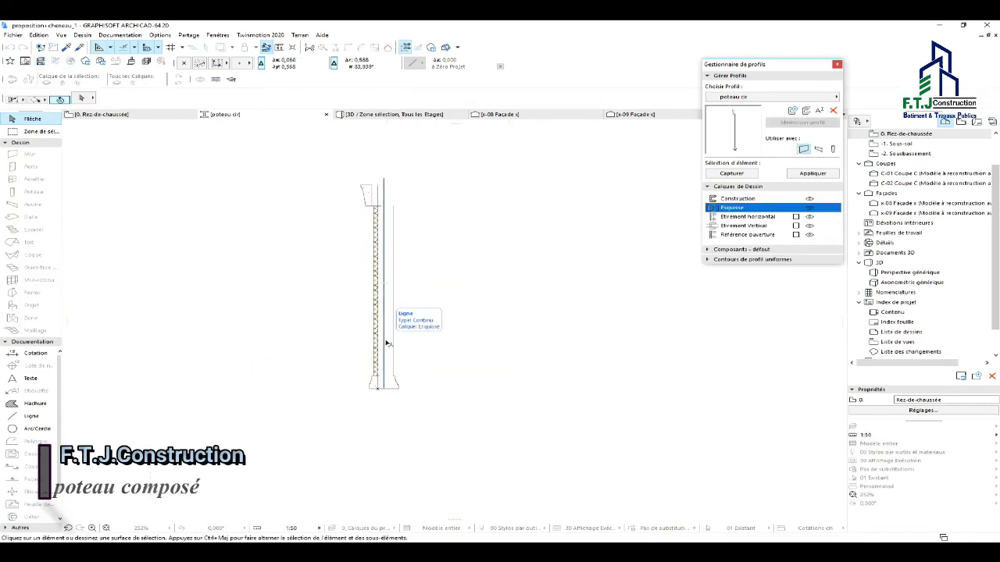
pyautogui.scroll(3, 373, 200)
pyautogui.click(377, 205)
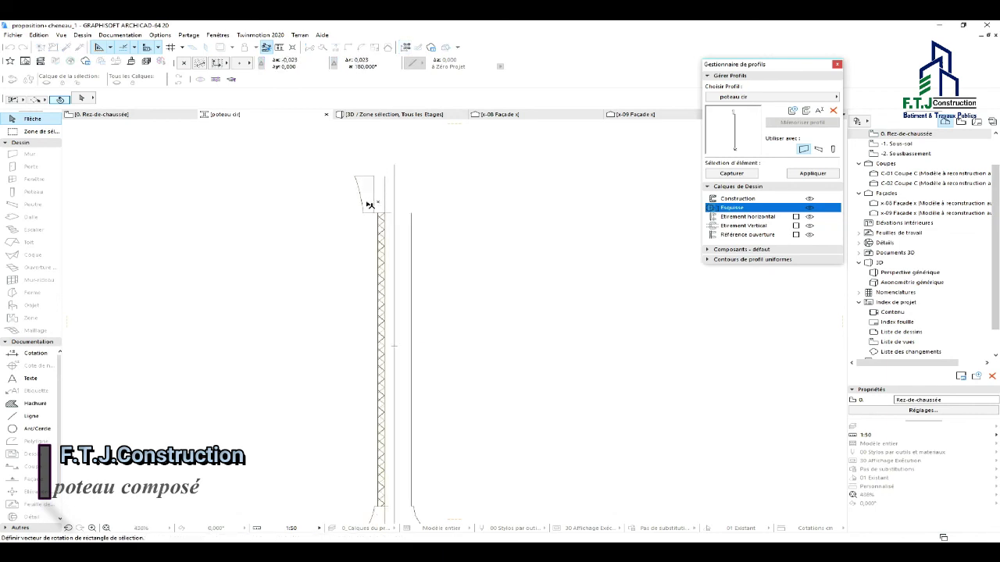
pyautogui.click(335, 182)
pyautogui.click(343, 149)
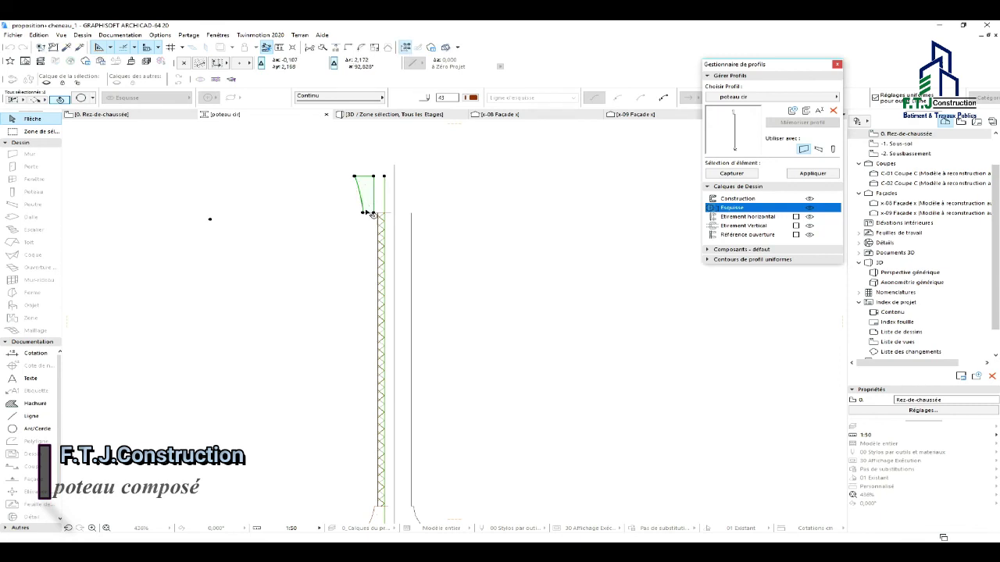
pyautogui.scroll(2, 377, 214)
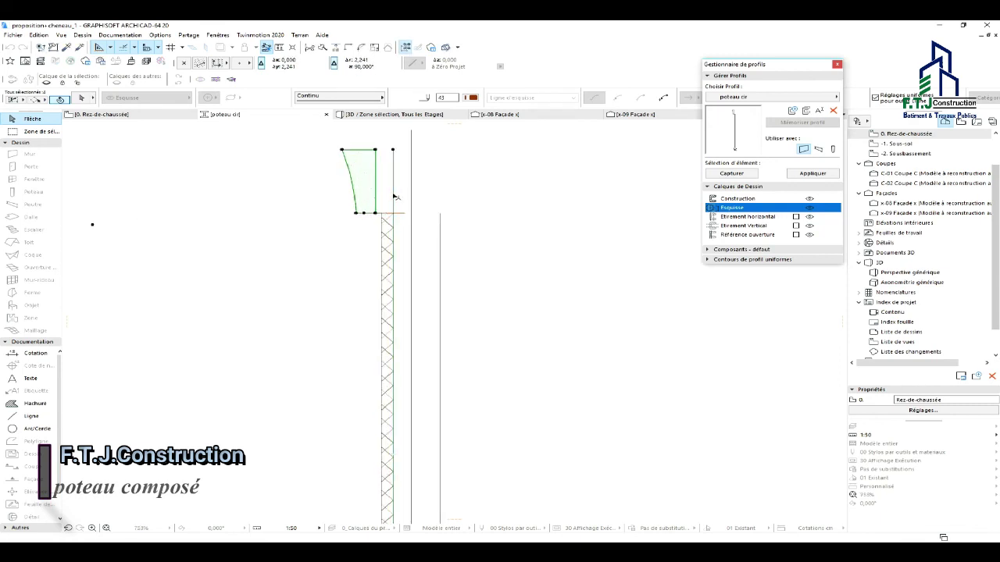
pyautogui.moveTo(376, 214); pyautogui.dragTo(393, 213)
# Save the profile with the aligned capital and inspect the column in the ground-floor plan and in 3D.
pyautogui.click(802, 122)
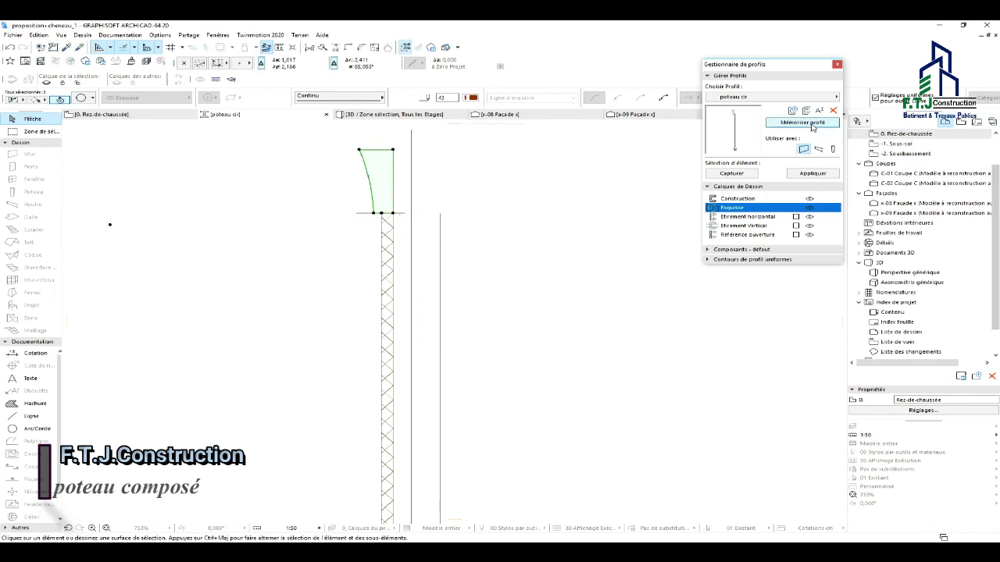
pyautogui.click(343, 252)
pyautogui.click(105, 114)
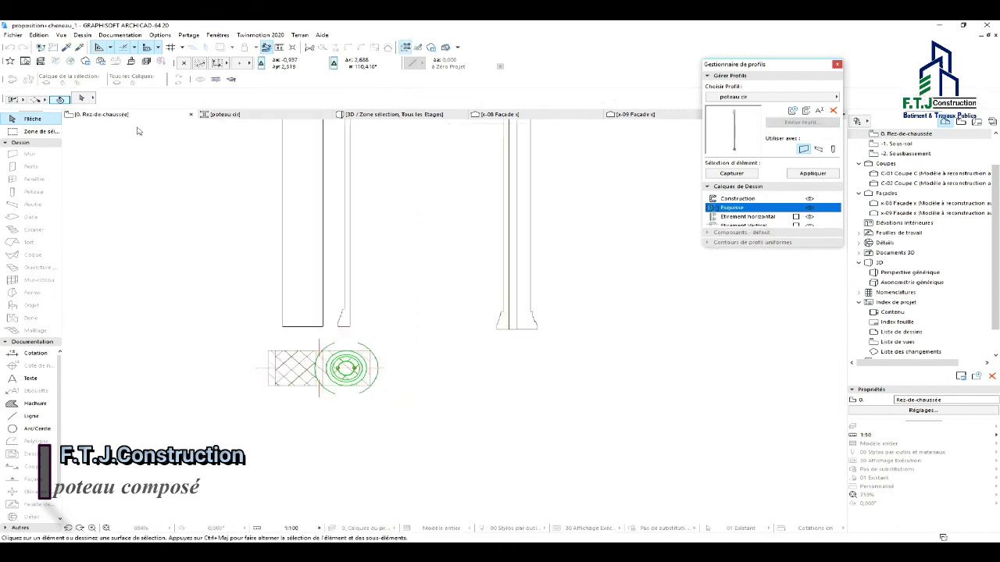
pyautogui.scroll(3, 329, 391)
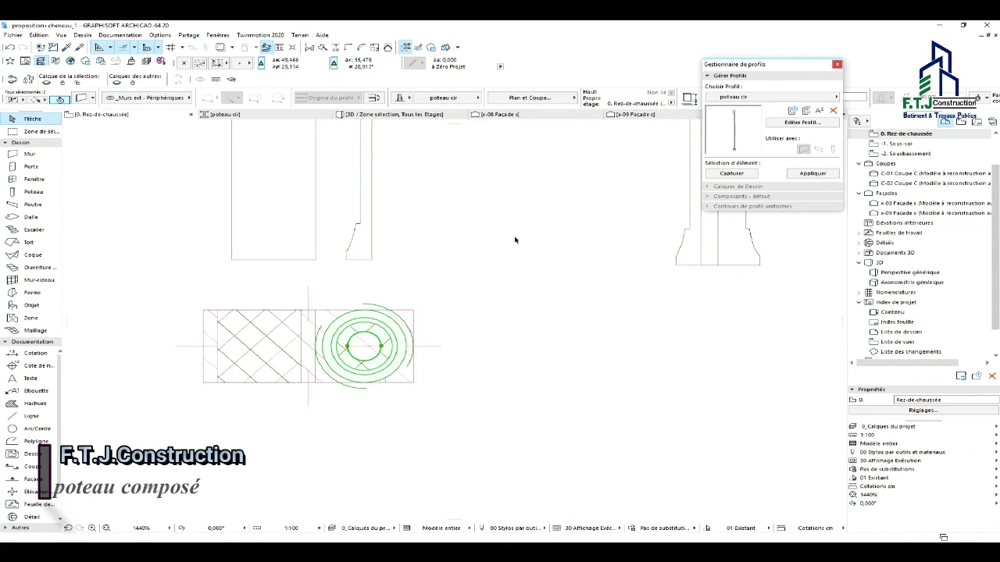
pyautogui.scroll(2, 359, 374)
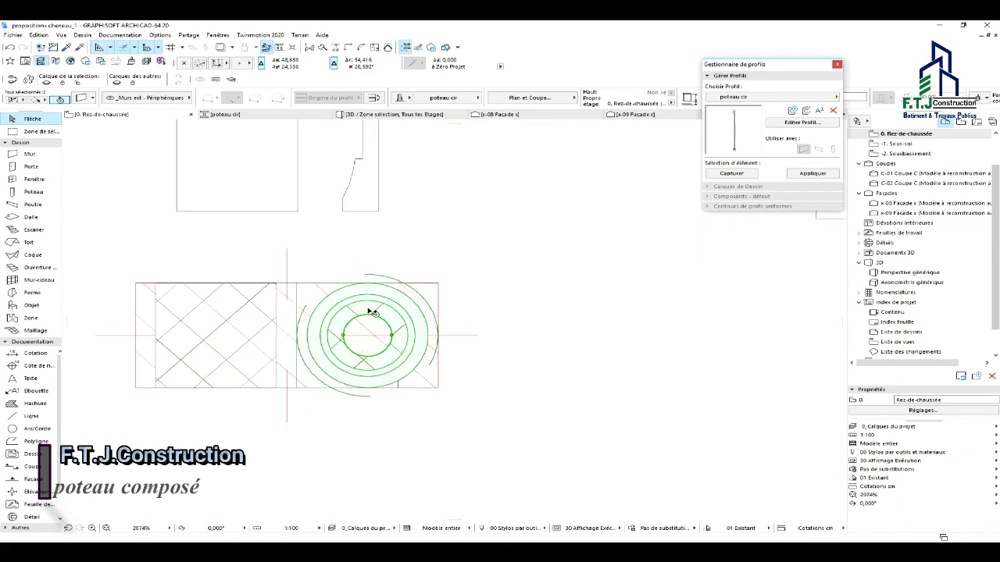
pyautogui.click(436, 125)
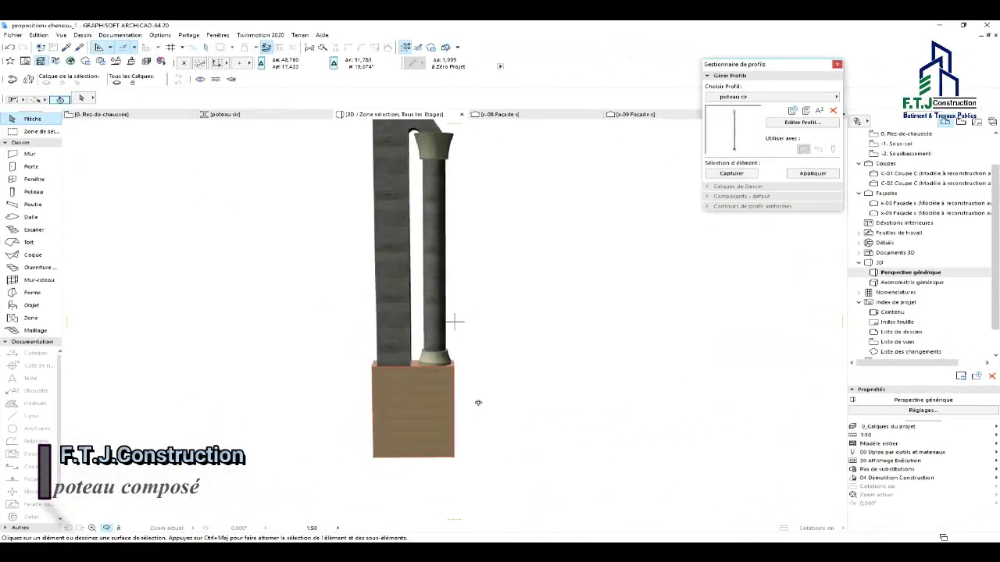
pyautogui.moveTo(453, 319); pyautogui.dragTo(493, 420)
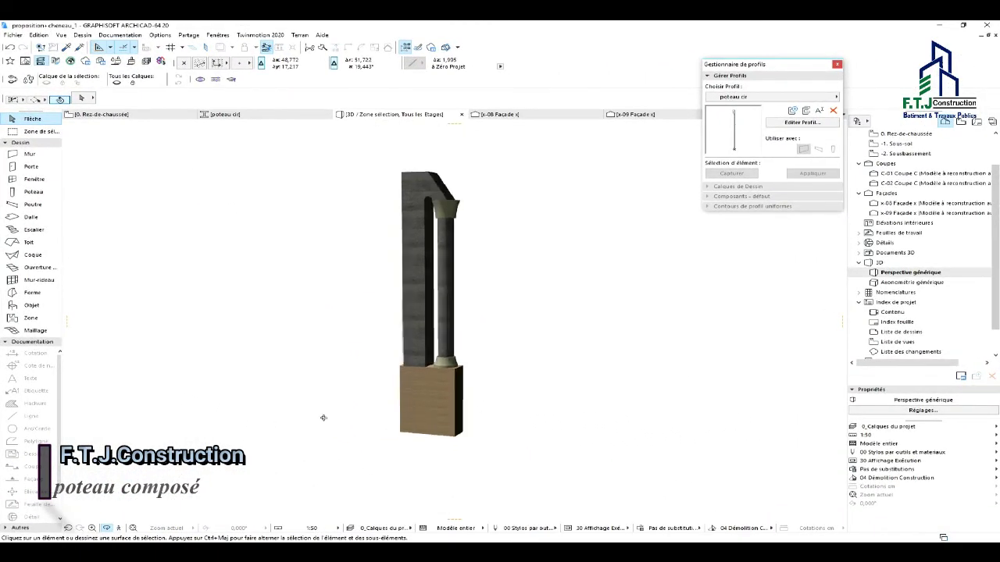
pyautogui.moveTo(324, 418)
pyautogui.keyDown('shift'); pyautogui.mouseDown(button='middle')
pyautogui.moveTo(254, 424)
pyautogui.moveTo(311, 410)
pyautogui.mouseUp(button='middle'); pyautogui.keyUp('shift')
pyautogui.keyDown('shift'); pyautogui.moveTo(405, 223); pyautogui.dragTo(133, 162, button='middle'); pyautogui.keyUp('shift')
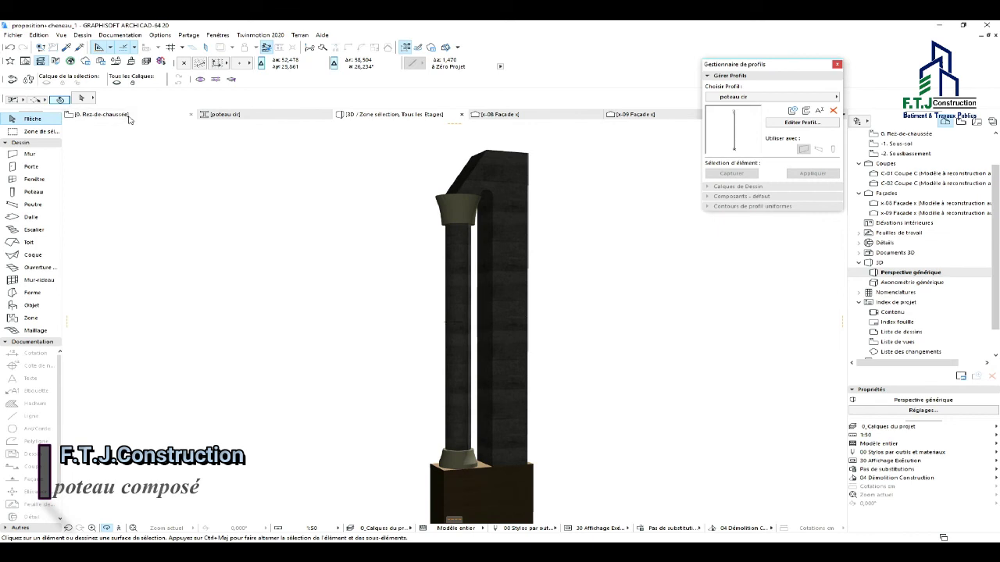
# In the ground-floor plan, start the Maillage tool with a Terrain - original mesh and set its elevation to 0,000.
pyautogui.click(100, 114)
pyautogui.click(442, 338)
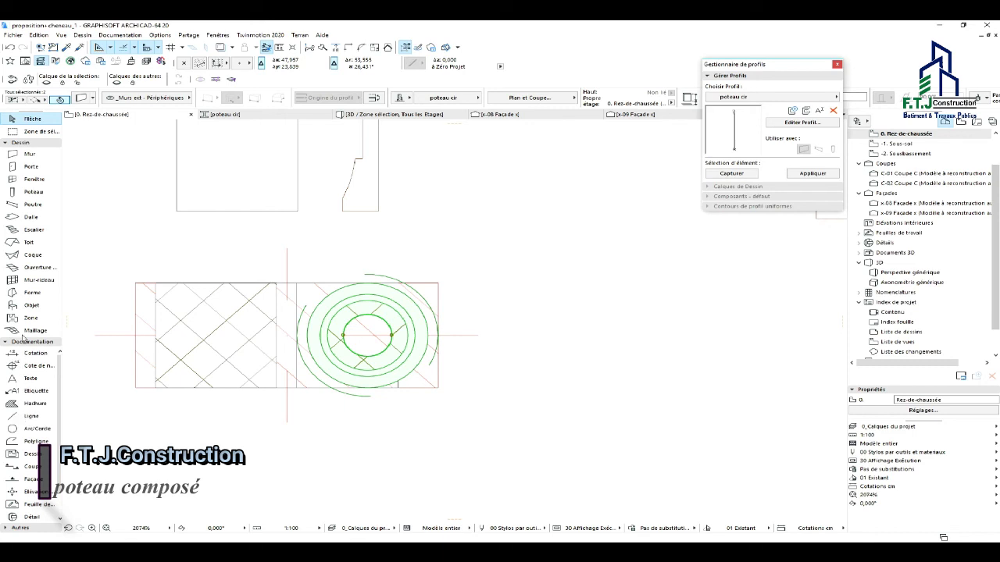
pyautogui.scroll(-2, 118, 318)
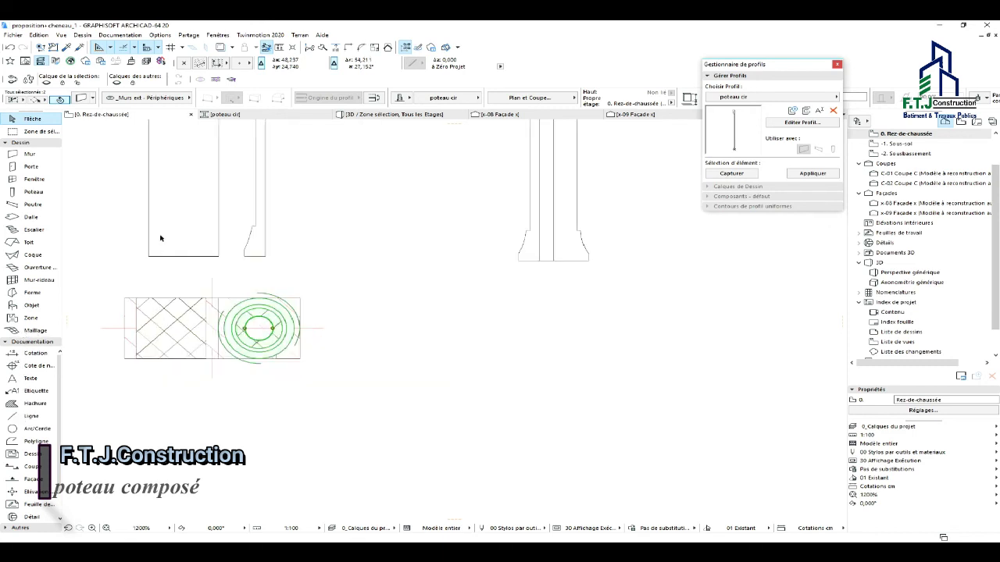
pyautogui.click(118, 279)
pyautogui.click(32, 330)
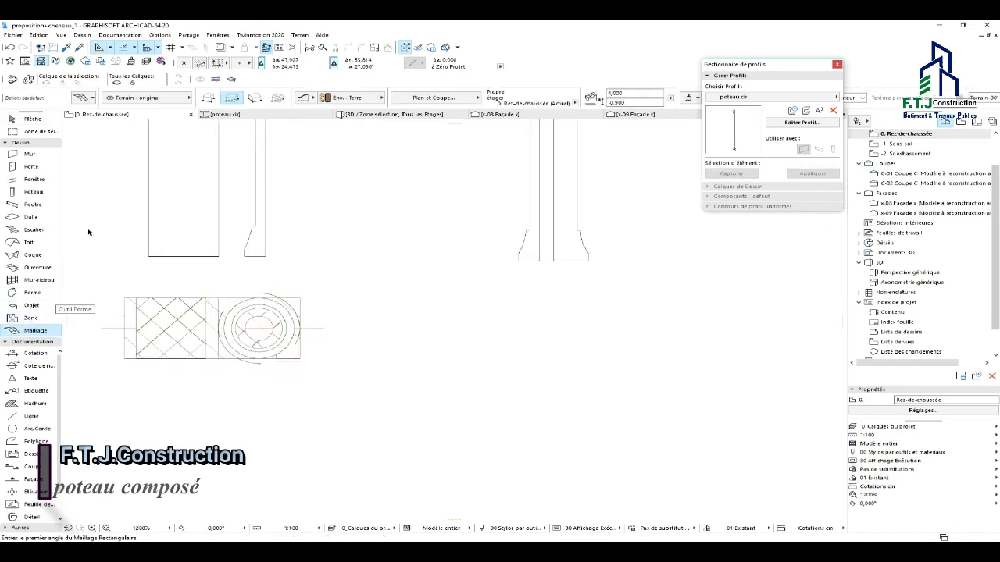
pyautogui.click(630, 104)
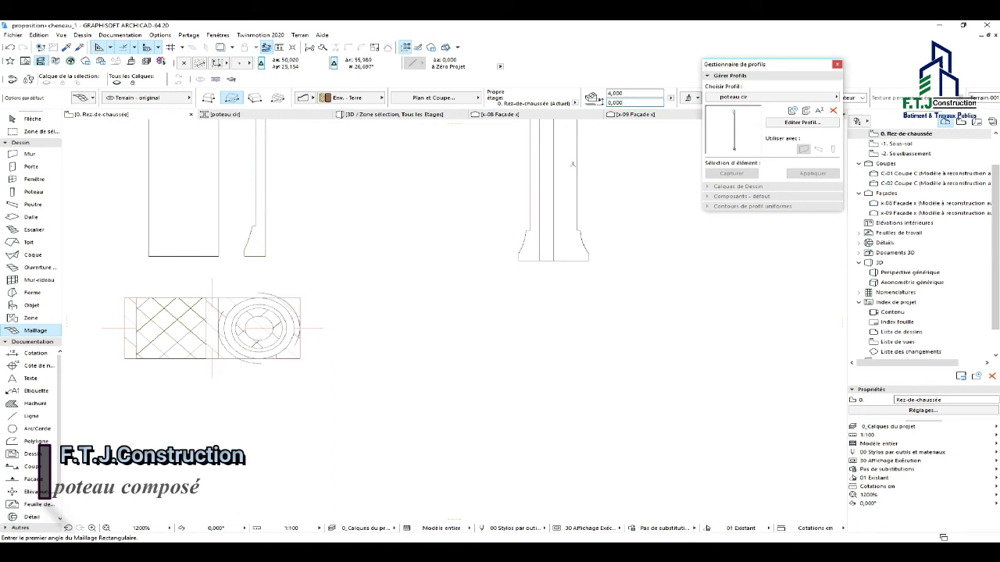
pyautogui.click(102, 276)
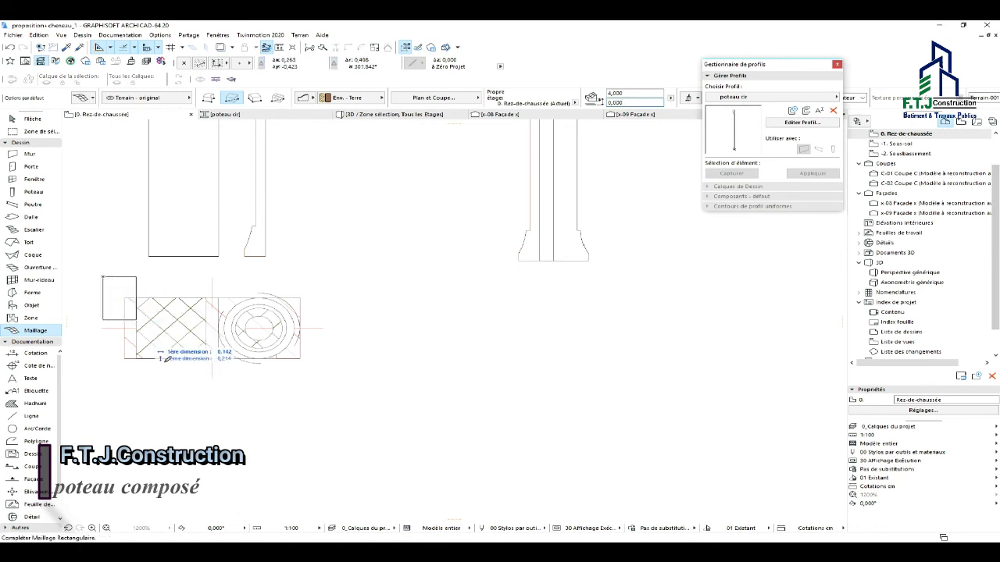
pyautogui.scroll(-3, 568, 386)
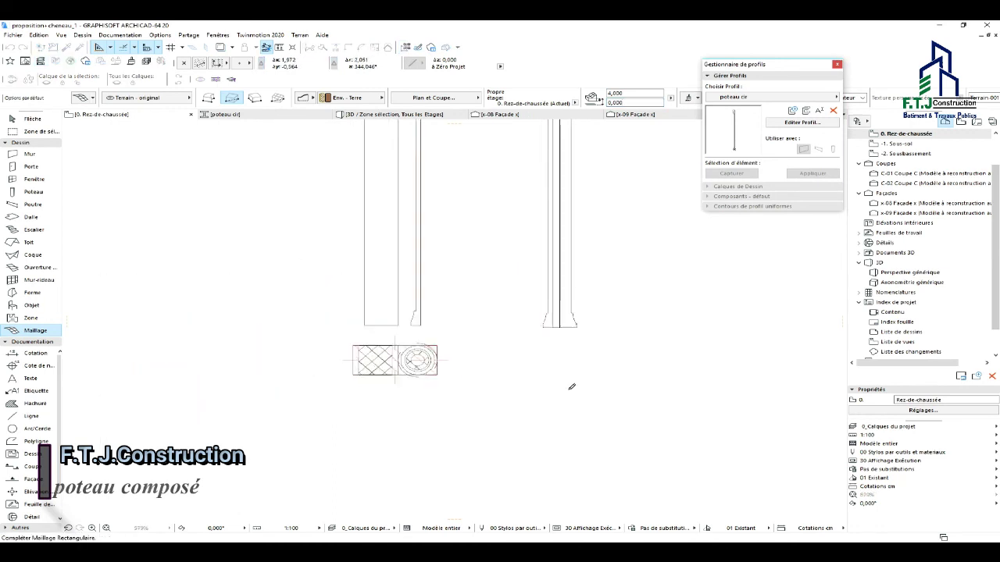
pyautogui.press('Escape')
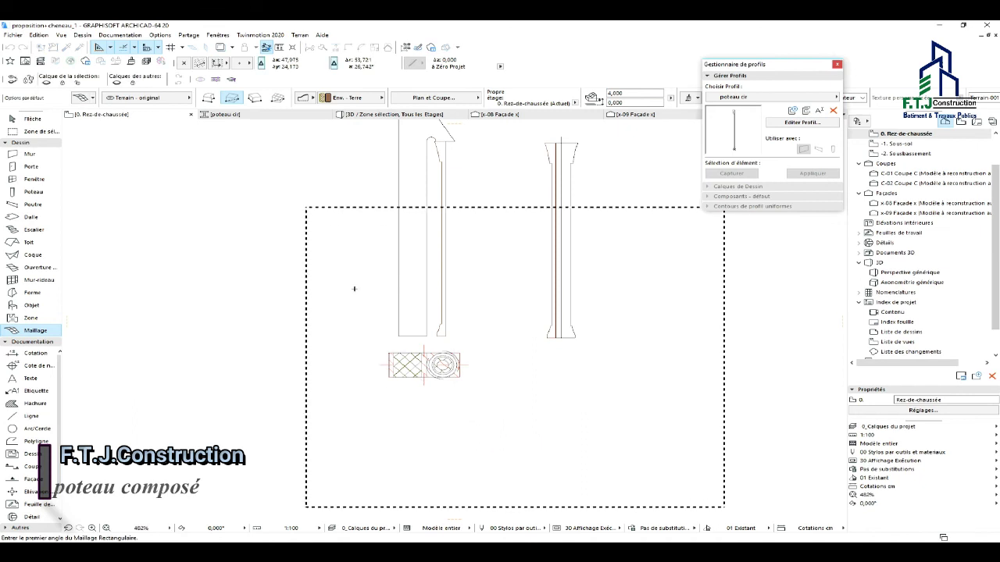
# Draw a rectangular terrain mesh around the column plan, corner to corner inside the dashed selection area.
pyautogui.click(309, 211)
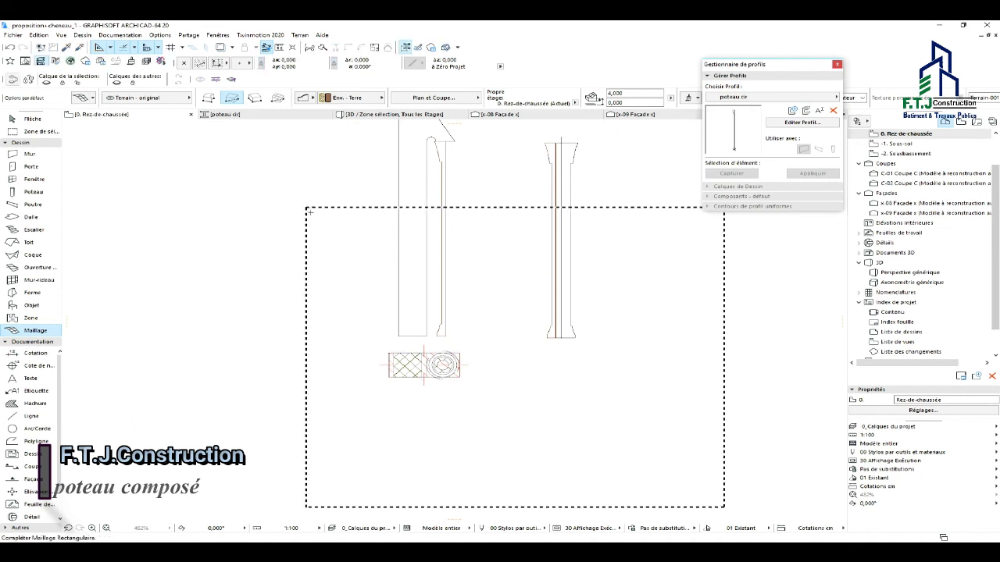
pyautogui.click(724, 505)
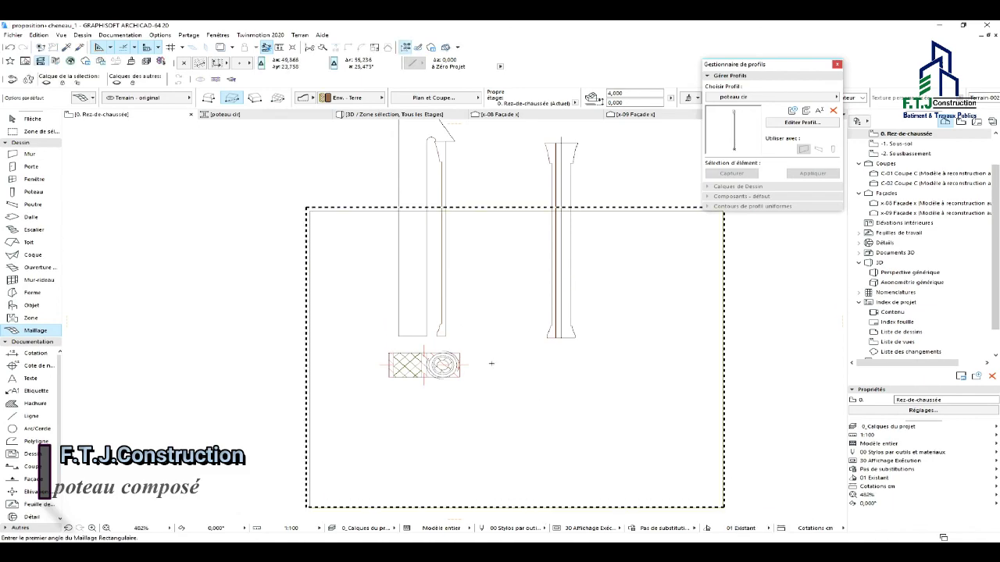
# Examine the composite column standing on the terrain mesh in 3D, from several sides and at close range.
pyautogui.click(403, 113)
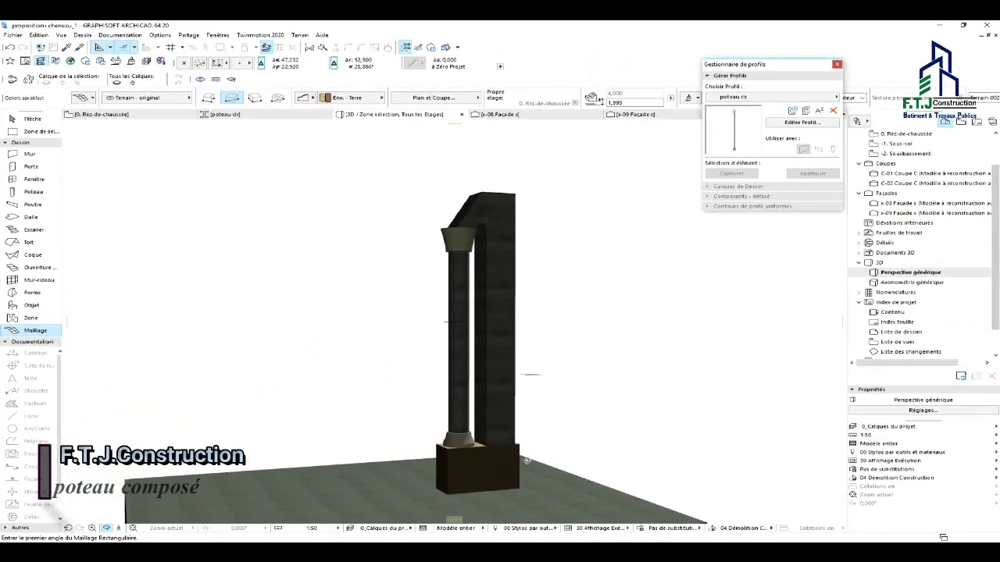
pyautogui.scroll(5, 431, 352)
pyautogui.keyDown('shift'); pyautogui.moveTo(328, 371); pyautogui.dragTo(418, 375, button='middle'); pyautogui.keyUp('shift')
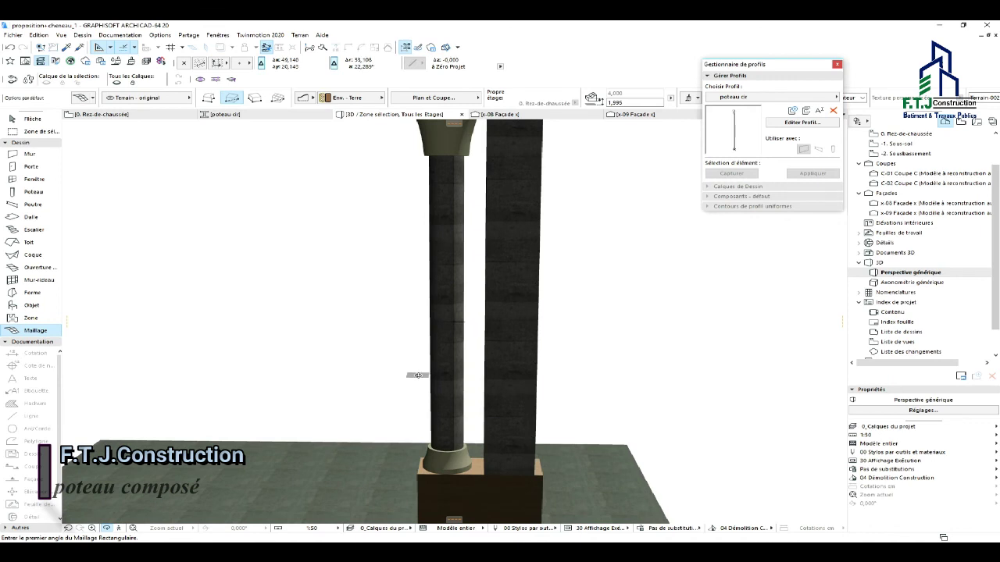
pyautogui.scroll(-5, 587, 313)
pyautogui.scroll(5, 432, 379)
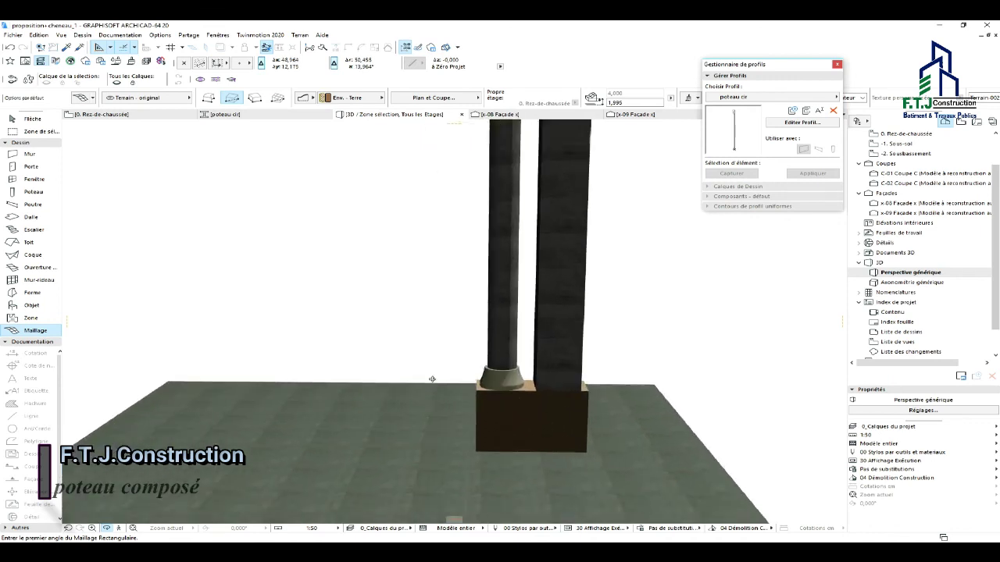
pyautogui.scroll(-5, 359, 370)
pyautogui.keyDown('shift'); pyautogui.moveTo(373, 372); pyautogui.dragTo(395, 265, button='middle'); pyautogui.keyUp('shift')
pyautogui.scroll(6, 340, 161)
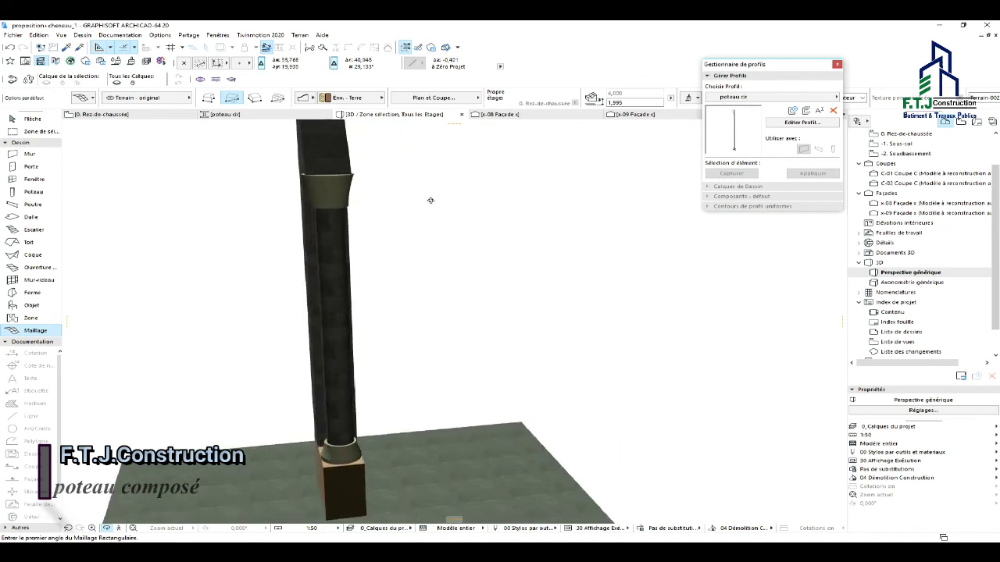
pyautogui.keyDown('shift'); pyautogui.moveTo(430, 200); pyautogui.dragTo(320, 330, button='middle'); pyautogui.keyUp('shift')
pyautogui.scroll(4, 320, 330)
pyautogui.keyDown('shift'); pyautogui.moveTo(575, 212); pyautogui.dragTo(523, 316, button='middle'); pyautogui.keyUp('shift')
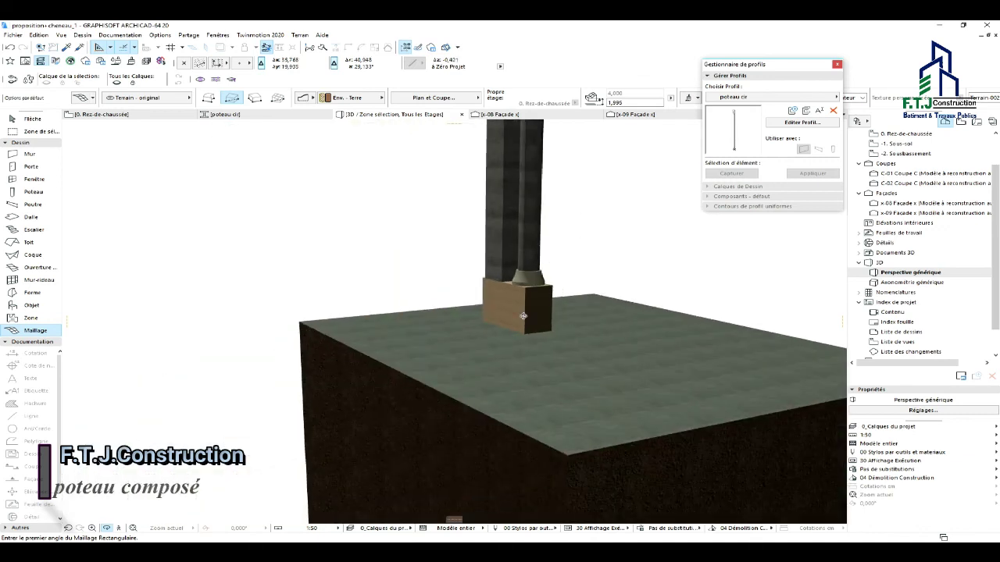
pyautogui.scroll(-4, 458, 384)
pyautogui.keyDown('shift'); pyautogui.moveTo(458, 383); pyautogui.dragTo(454, 322, button='middle'); pyautogui.keyUp('shift')
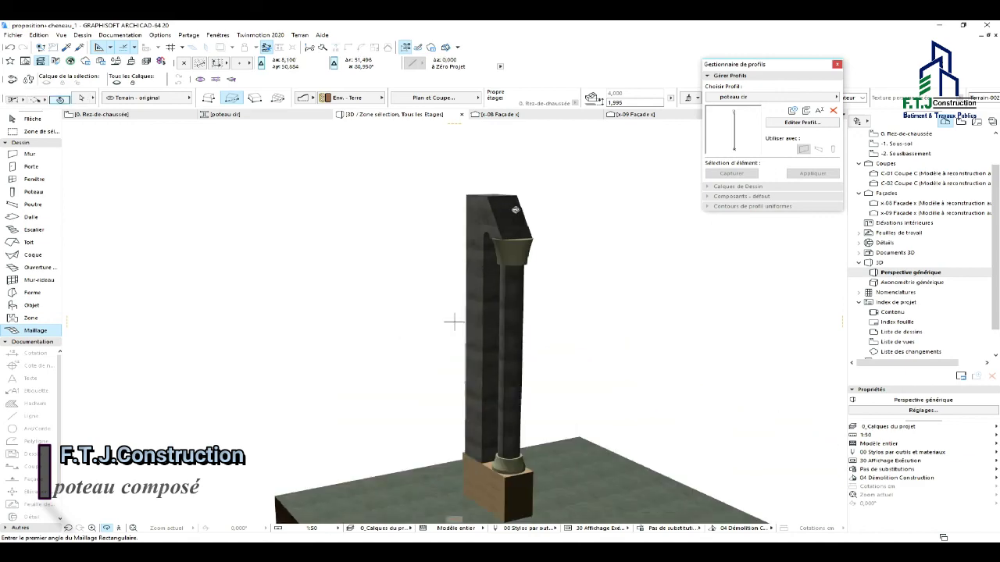